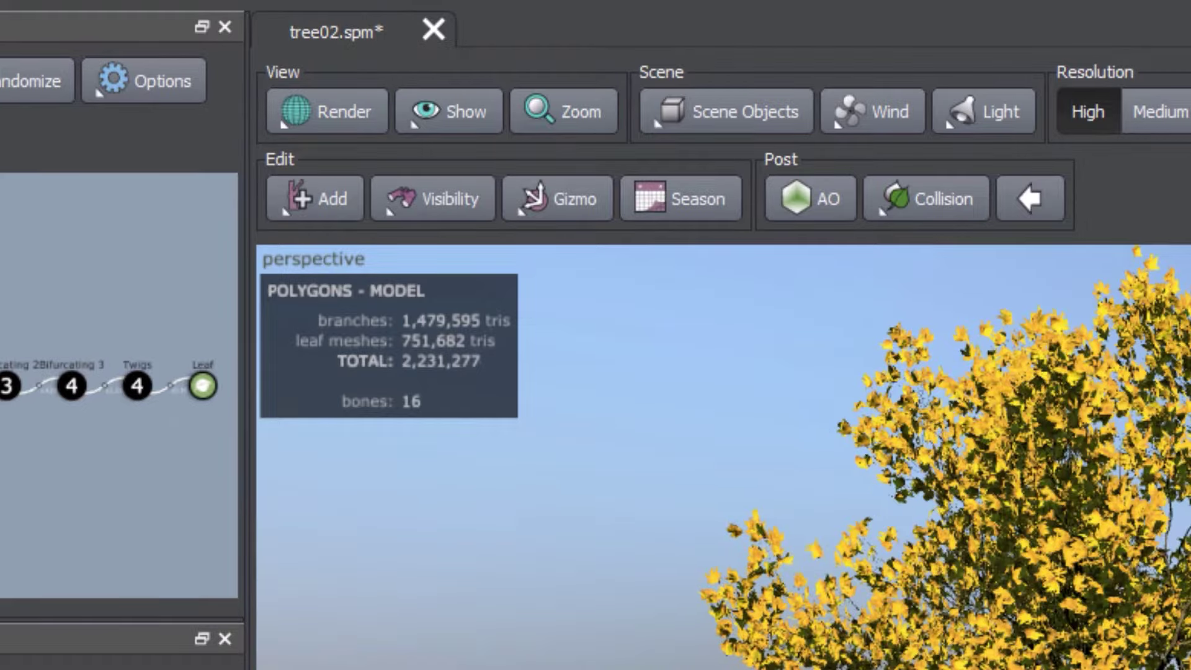
# Browse the render modes and show options, leaving them unchanged
pyautogui.click(313, 128)
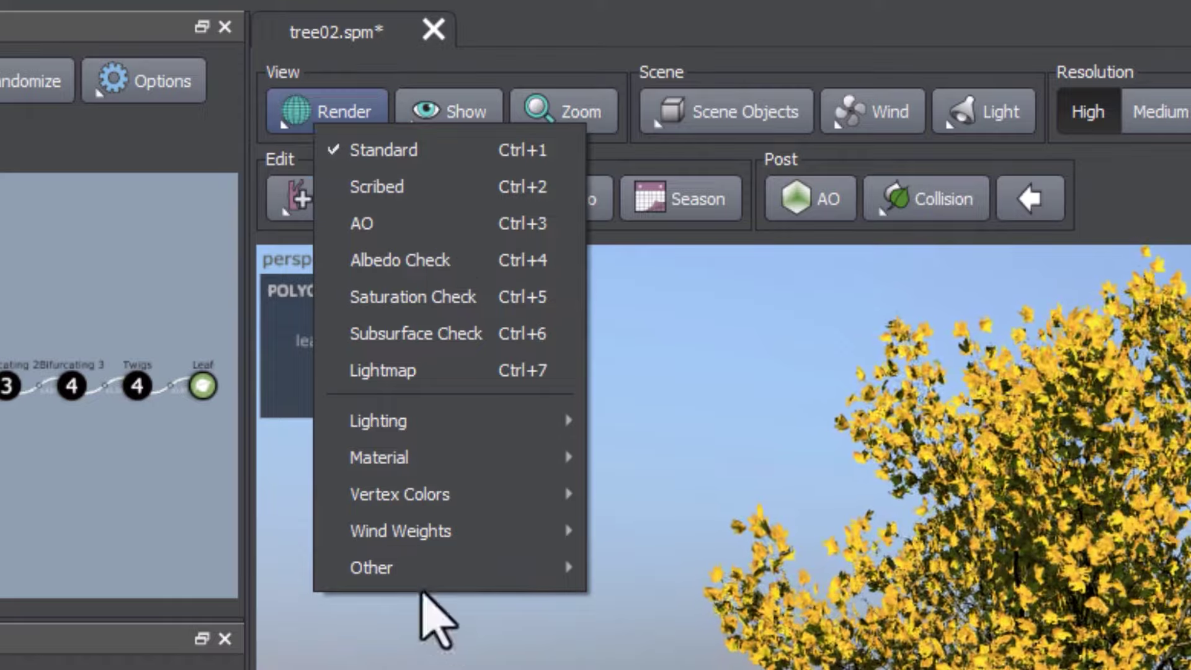
pyautogui.press('Escape')
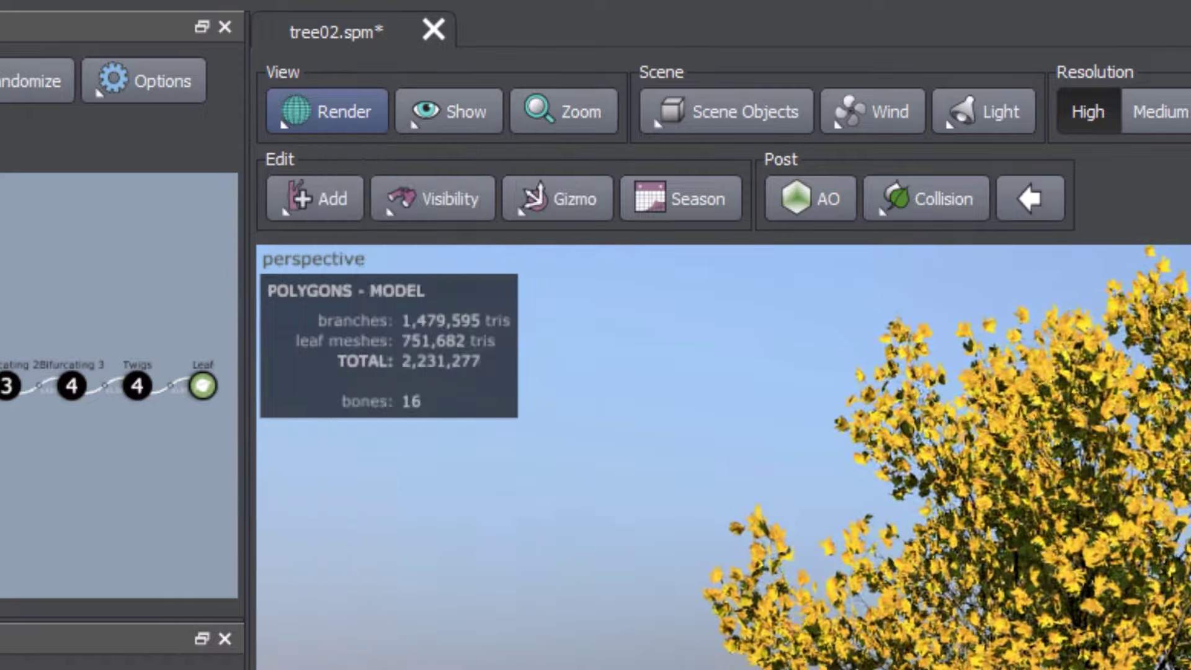
pyautogui.click(428, 102)
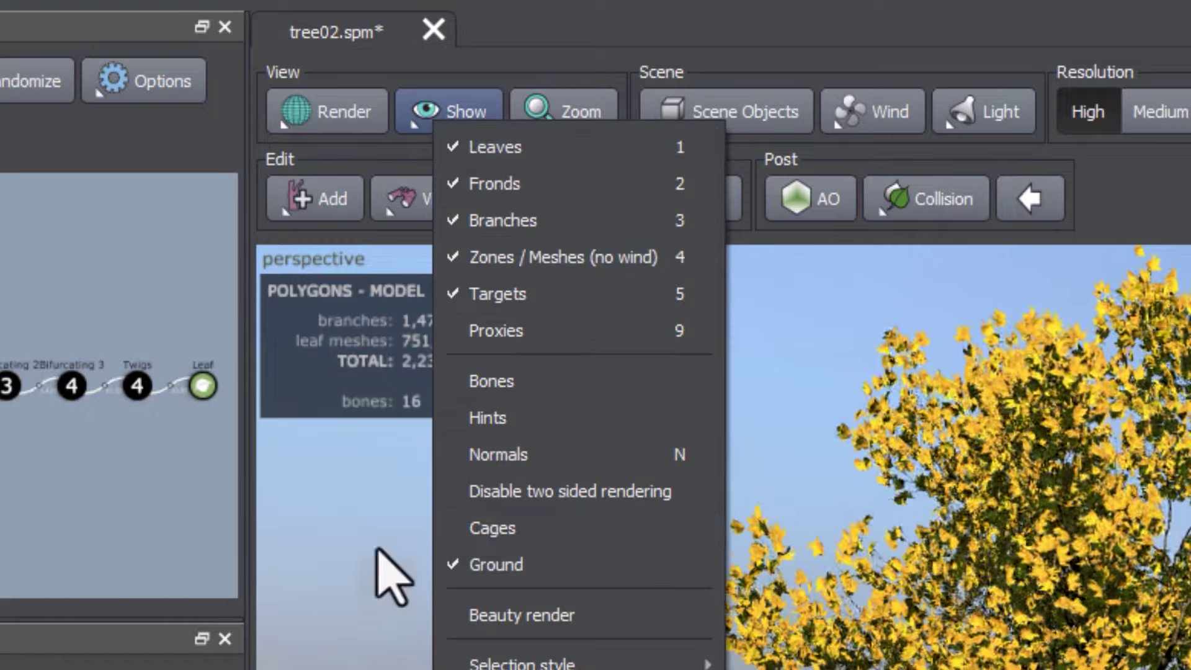
pyautogui.click(348, 589)
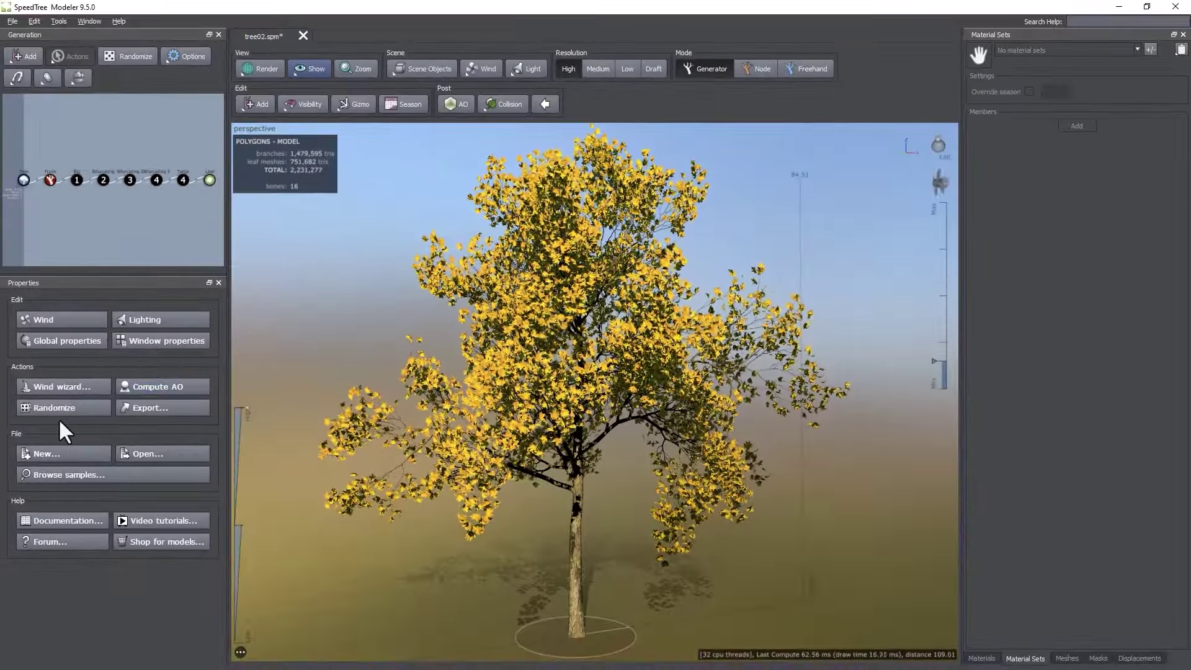
# Check the scene object list, then compute ambient occlusion in Generator mode to shade the canopy
pyautogui.click(403, 68)
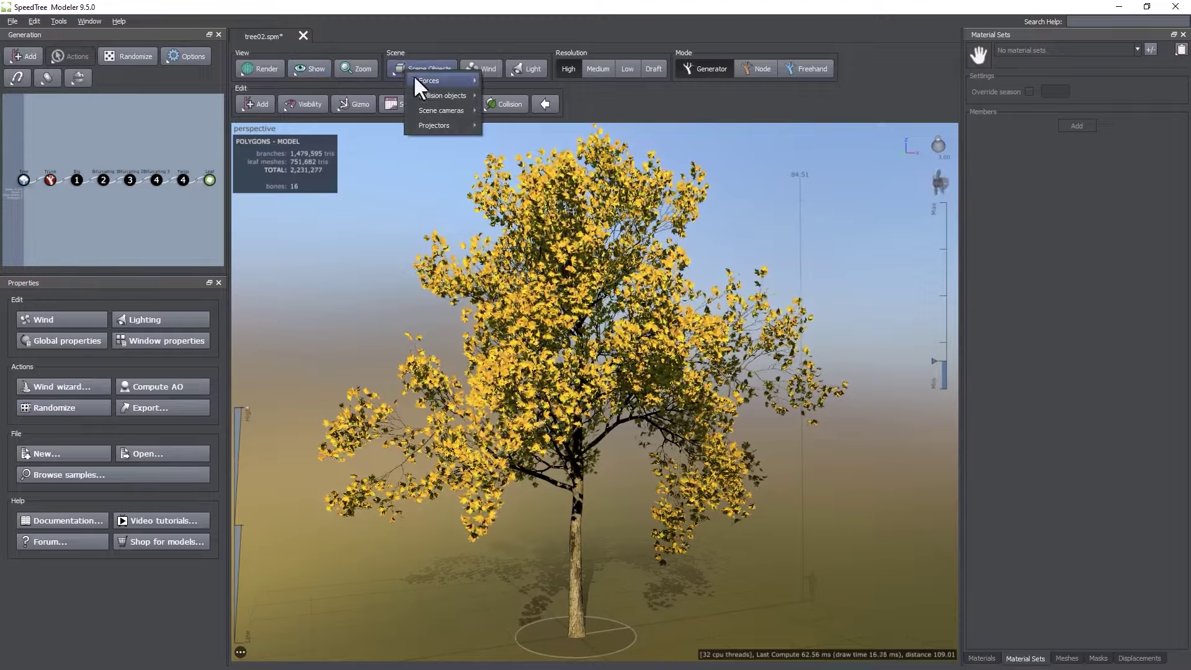
pyautogui.moveTo(416, 79)
pyautogui.moveTo(433, 111)
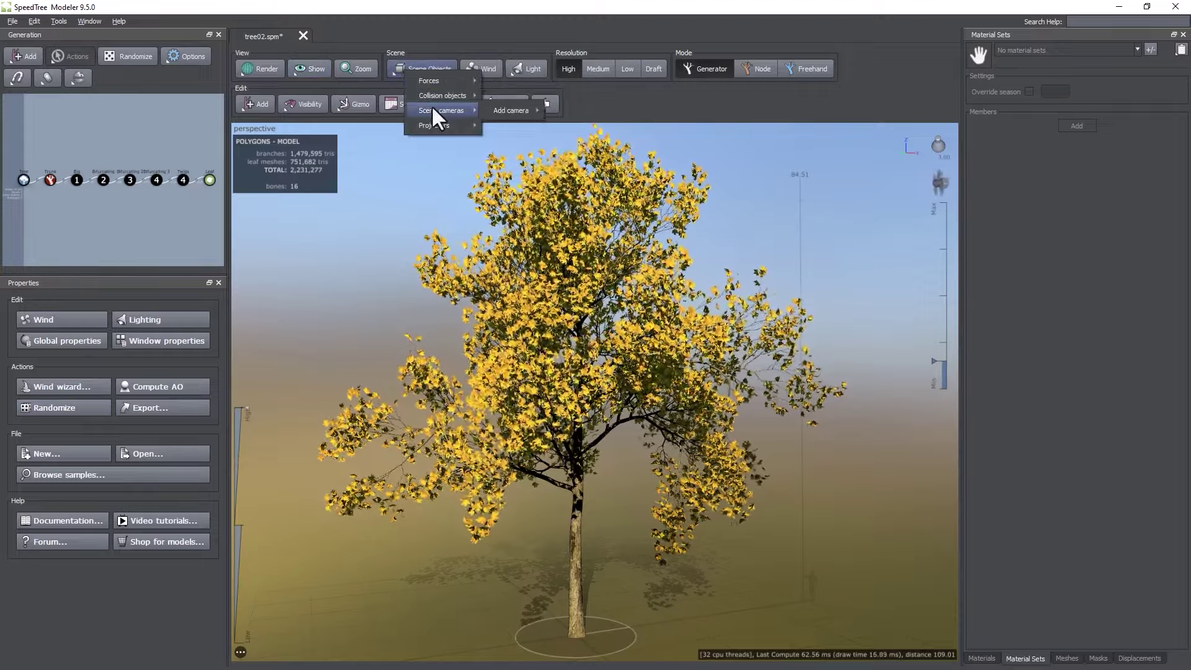
pyautogui.click(483, 43)
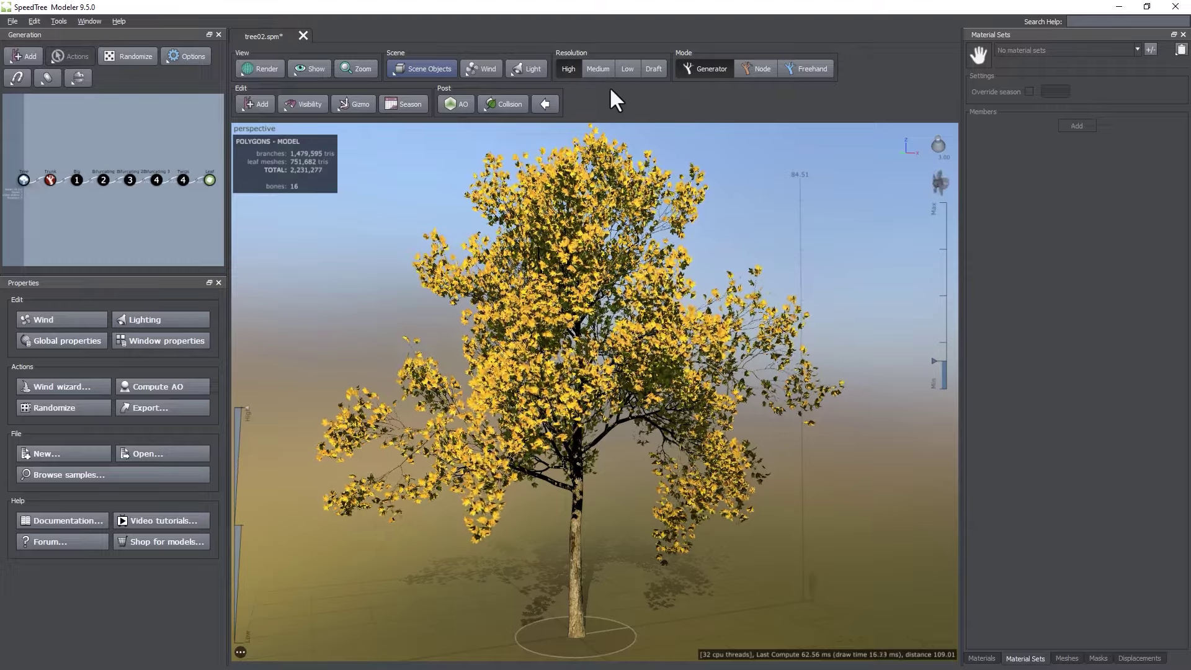
pyautogui.click(690, 65)
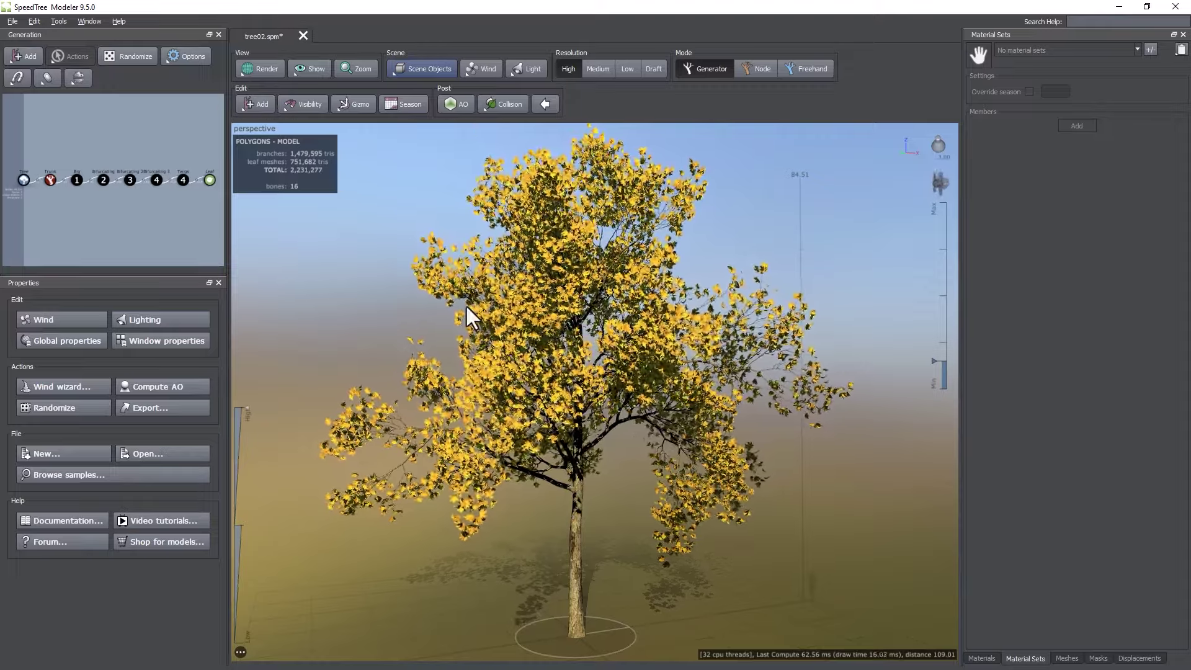
pyautogui.click(450, 107)
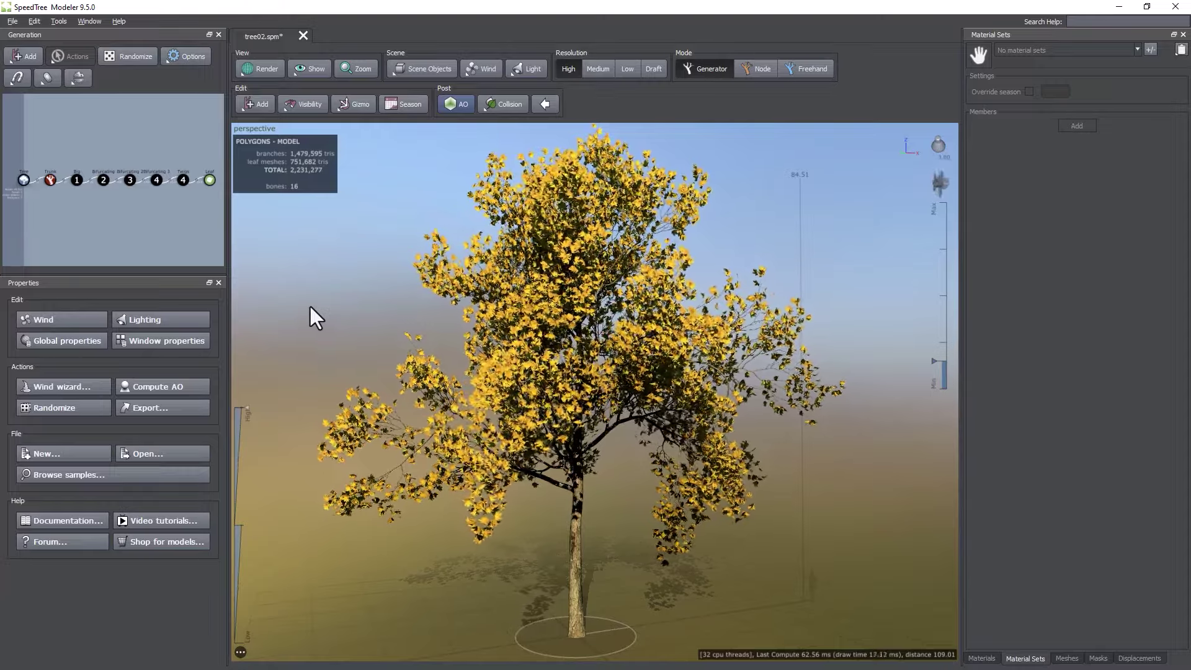
# Collapse the view toolbar to icons to enlarge the viewport
pyautogui.click(546, 105)
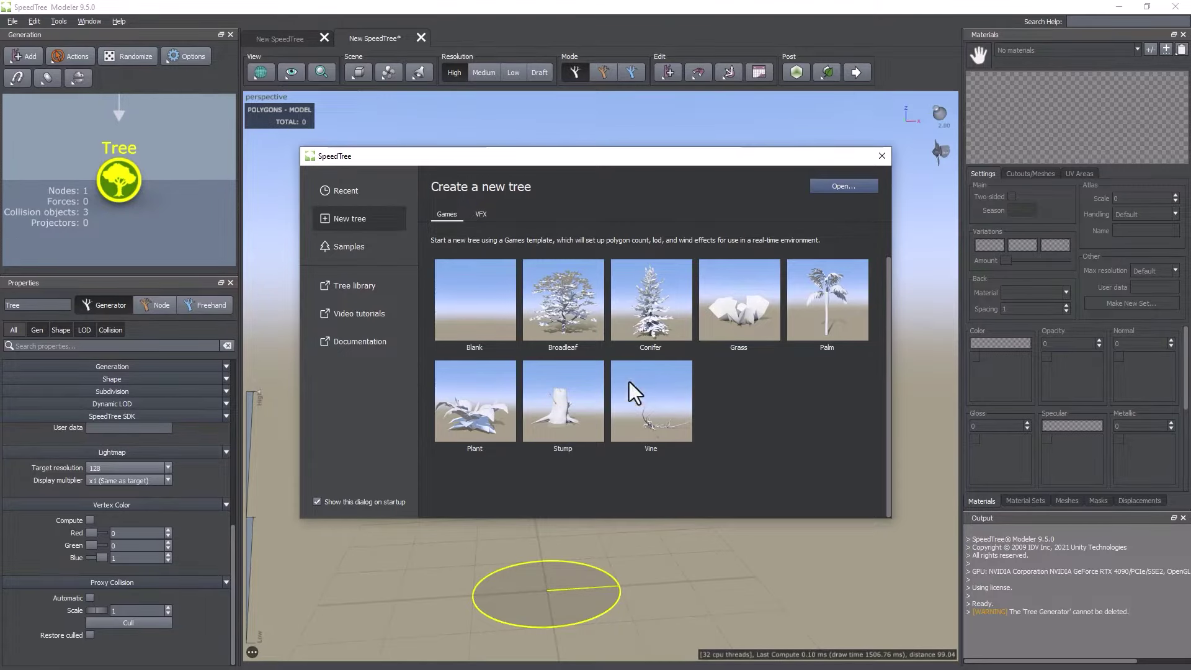
# Start from the Blank template, orbit the empty scene and deselect the Tree generator
pyautogui.click(472, 318)
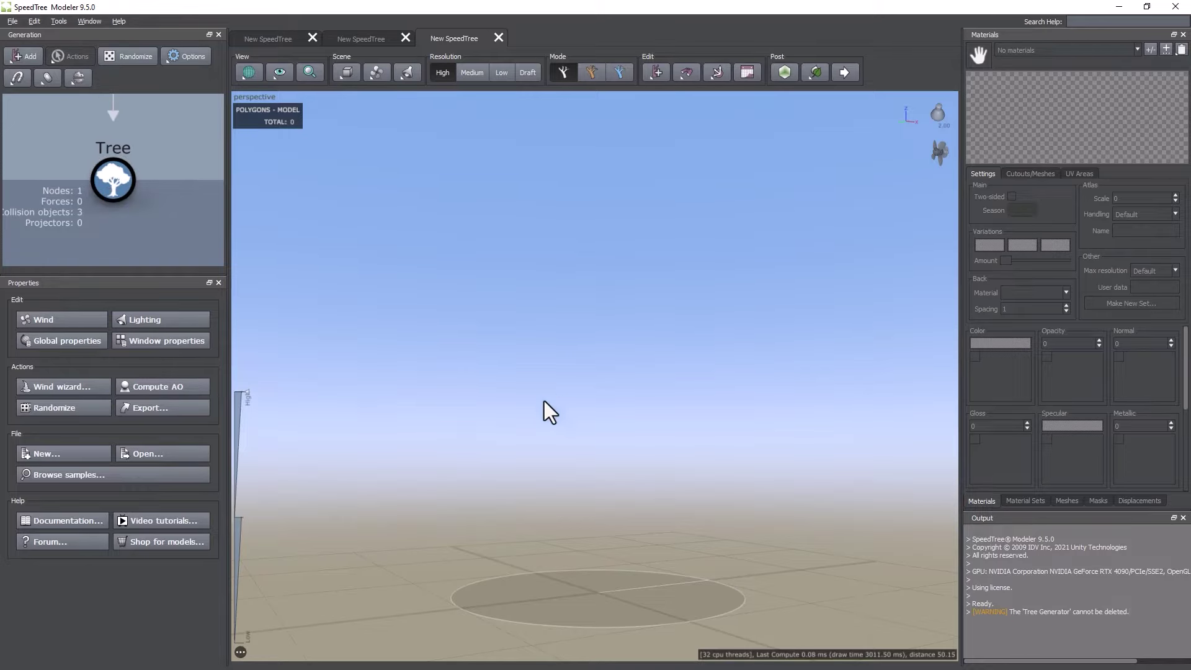
pyautogui.moveTo(457, 478)
pyautogui.mouseDown()
pyautogui.moveTo(547, 457)
pyautogui.moveTo(436, 468)
pyautogui.moveTo(554, 481)
pyautogui.moveTo(545, 495)
pyautogui.moveTo(407, 476)
pyautogui.moveTo(439, 474)
pyautogui.mouseUp()
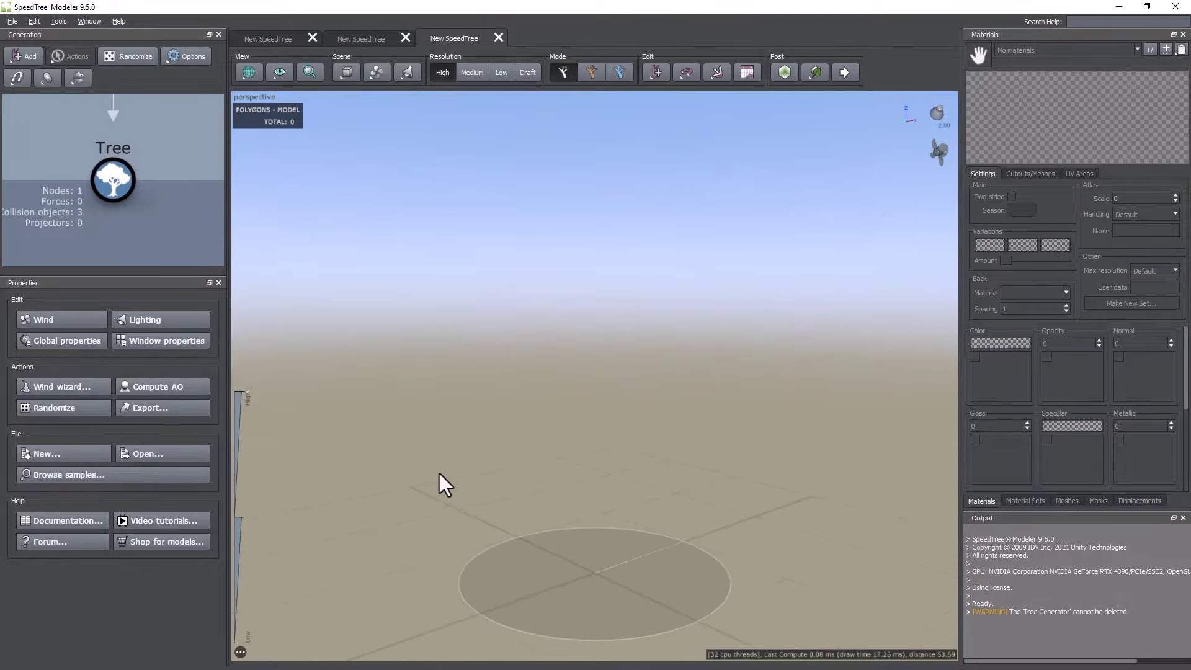
pyautogui.moveTo(539, 376); pyautogui.dragTo(550, 347)
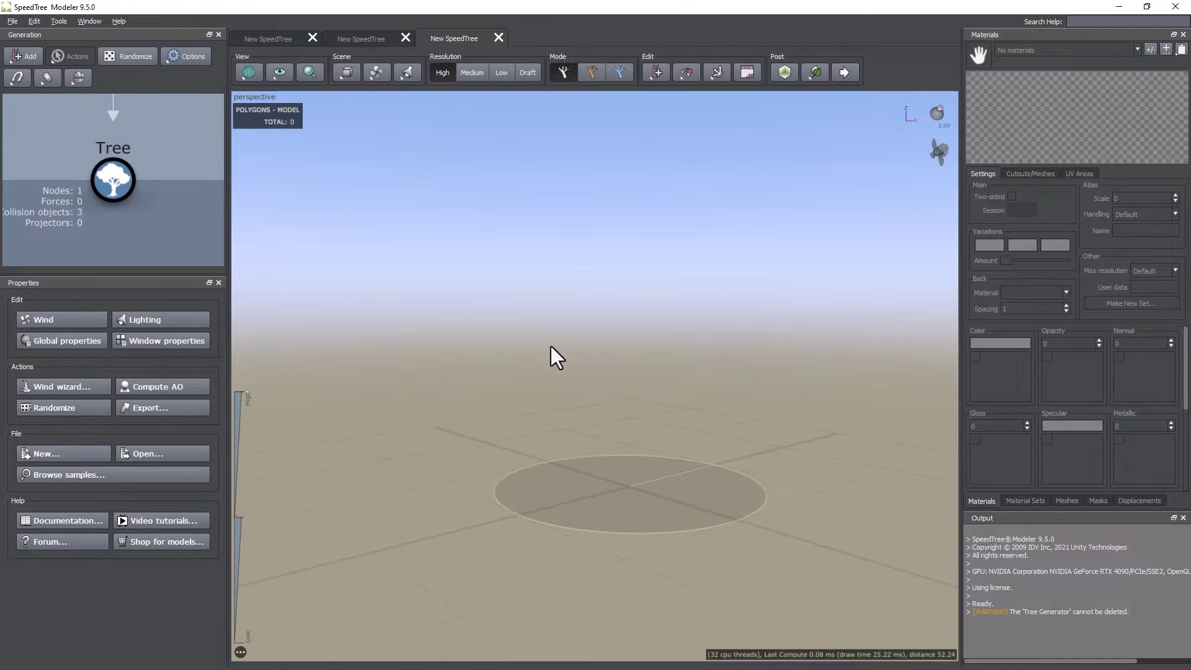
pyautogui.rightClick(555, 321)
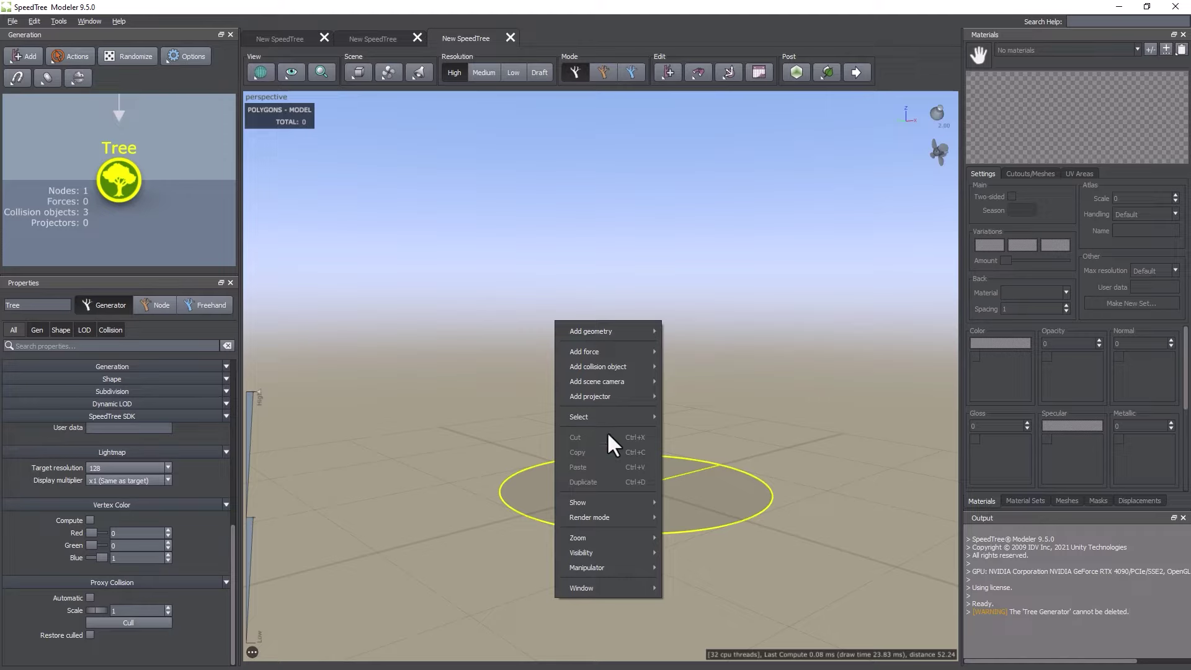
pyautogui.click(508, 340)
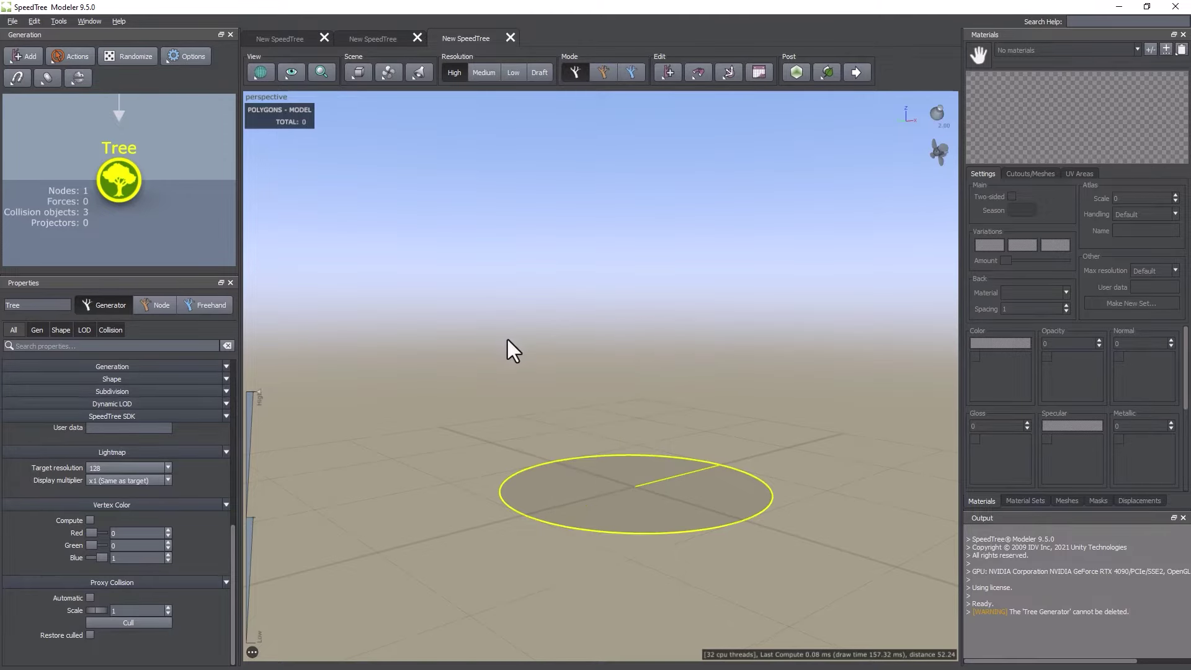
pyautogui.click(542, 353)
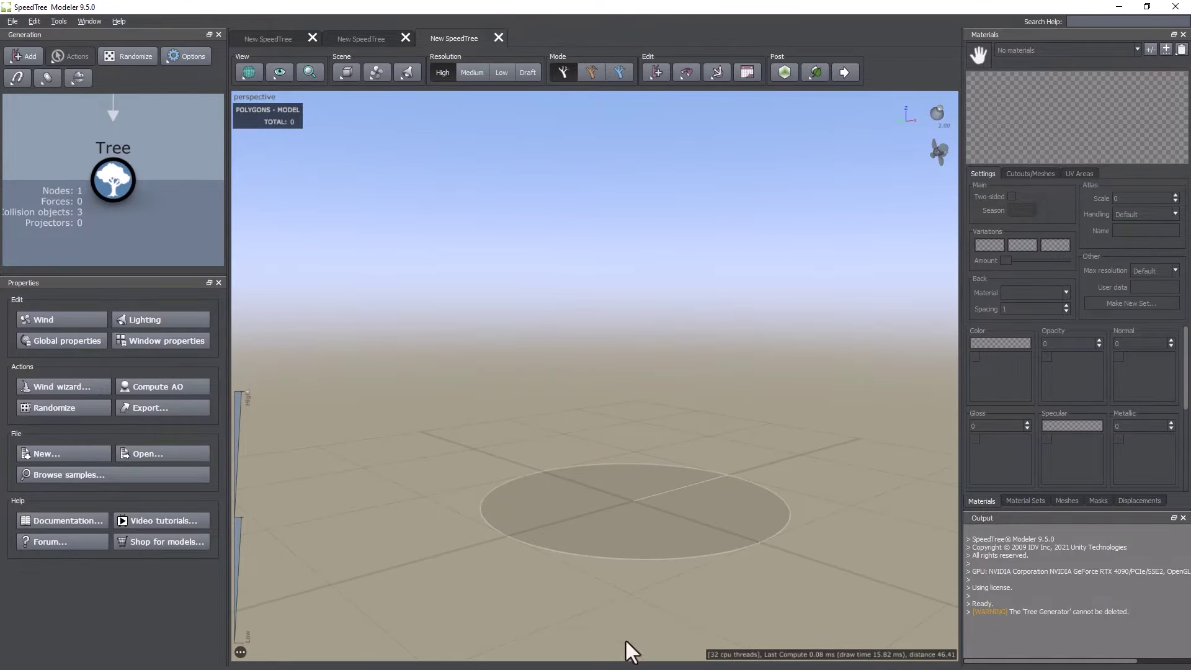
pyautogui.click(36, 21)
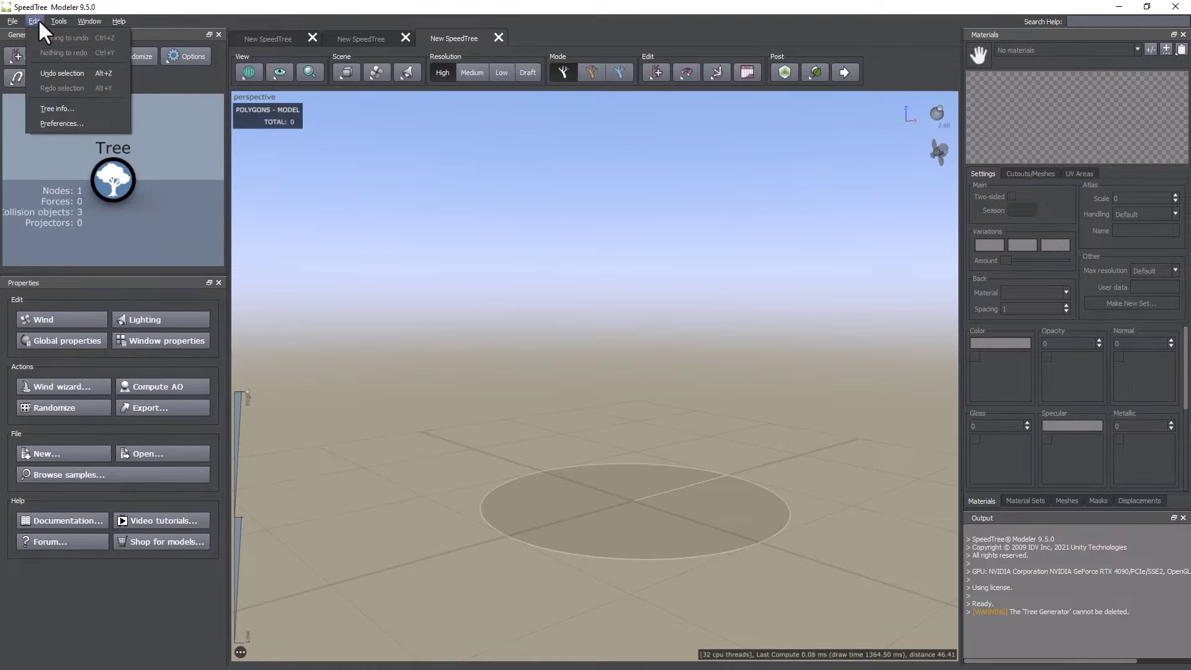
pyautogui.click(68, 117)
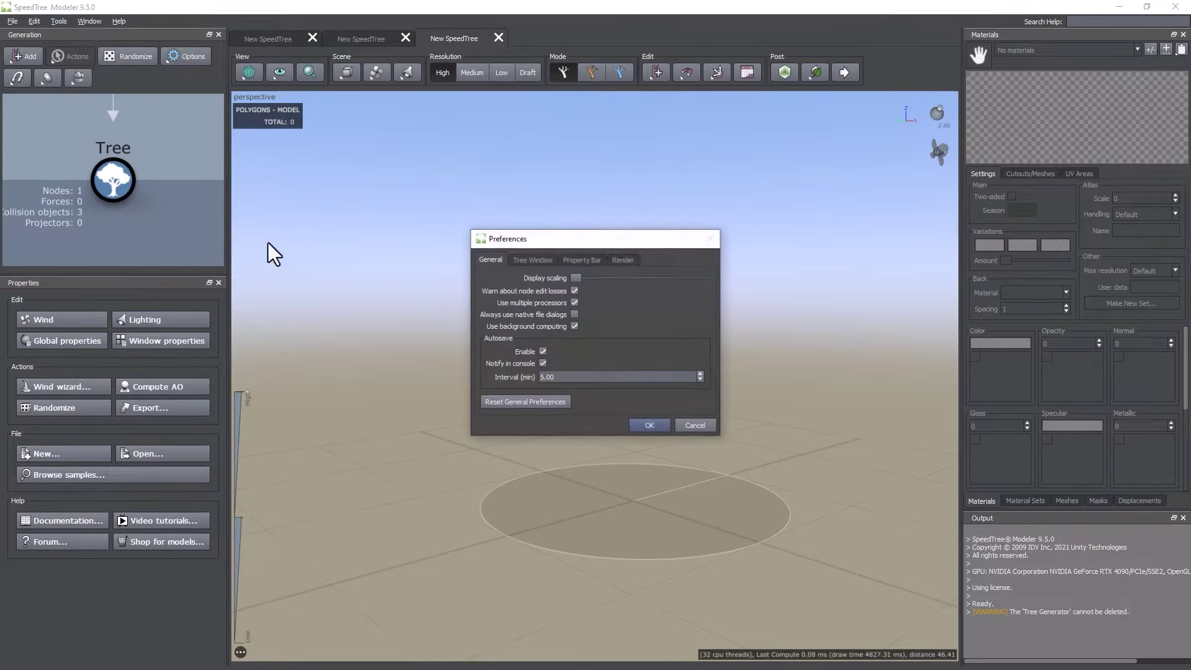
pyautogui.click(538, 261)
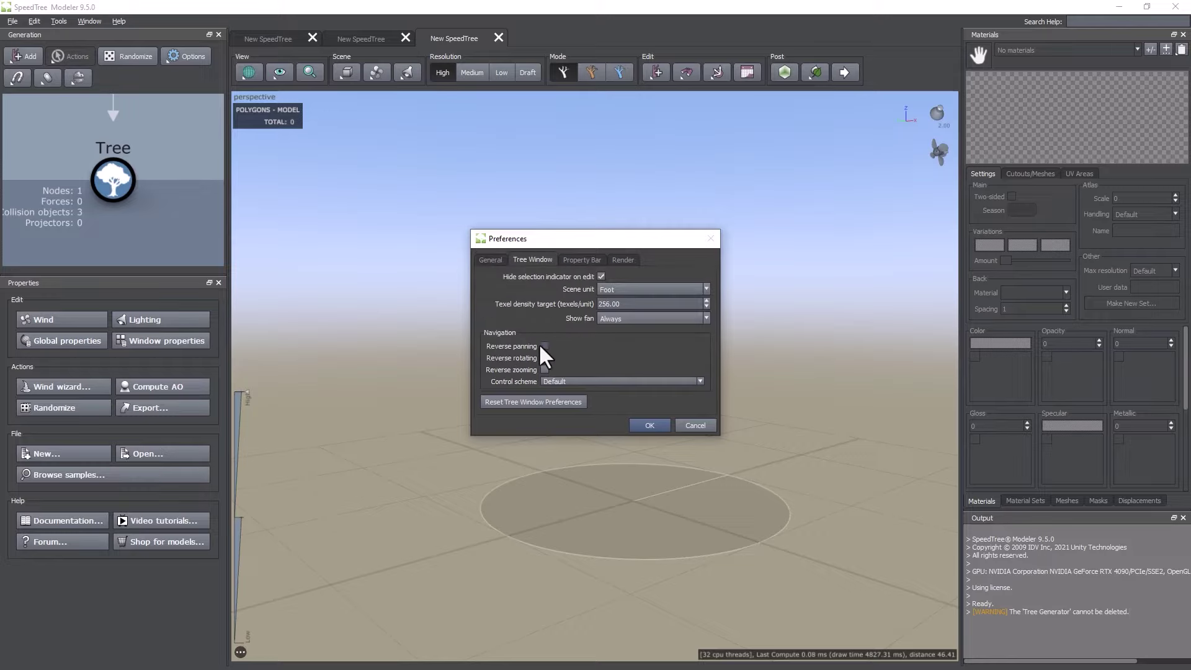
pyautogui.click(578, 380)
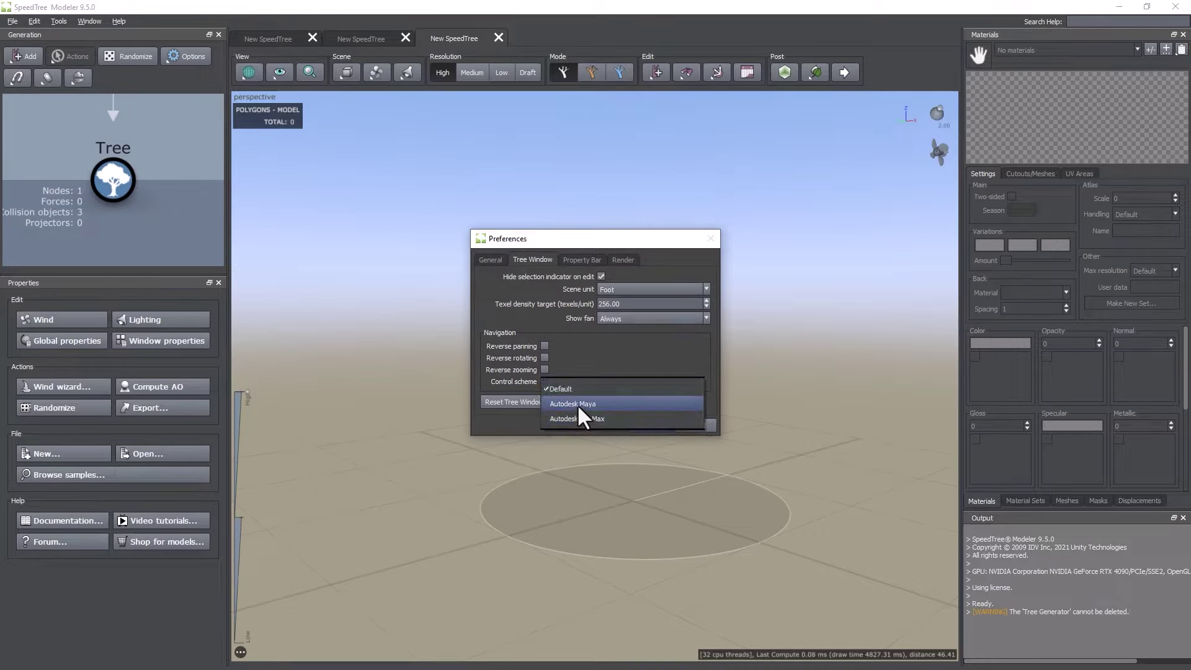
pyautogui.click(513, 421)
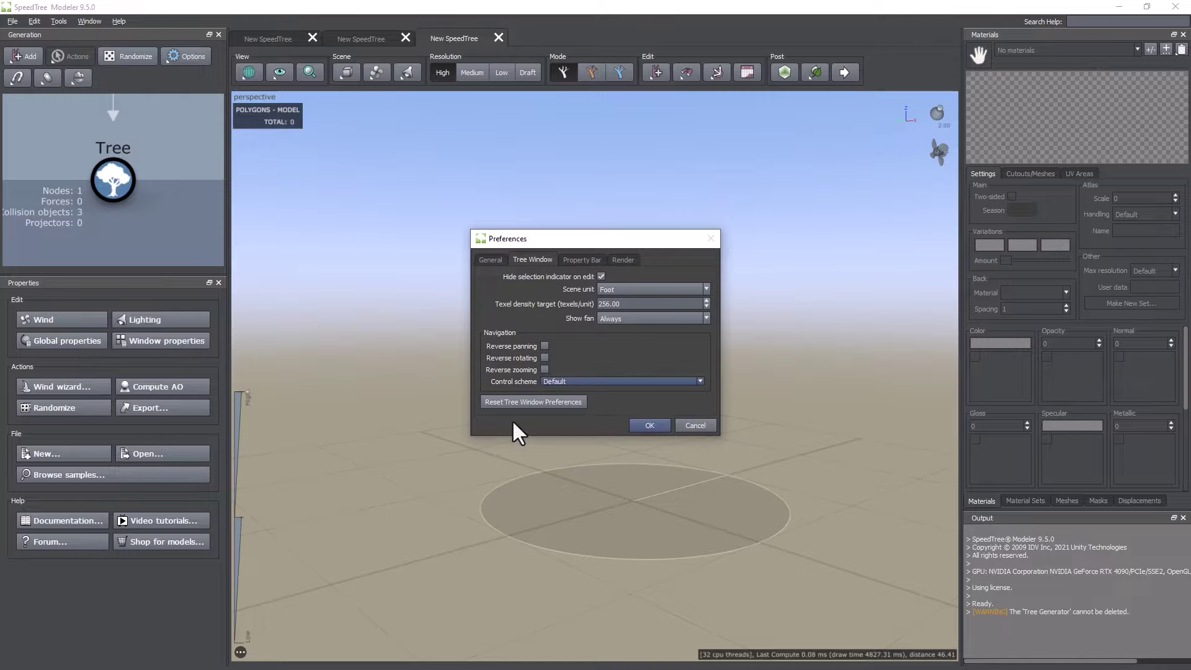
pyautogui.click(665, 424)
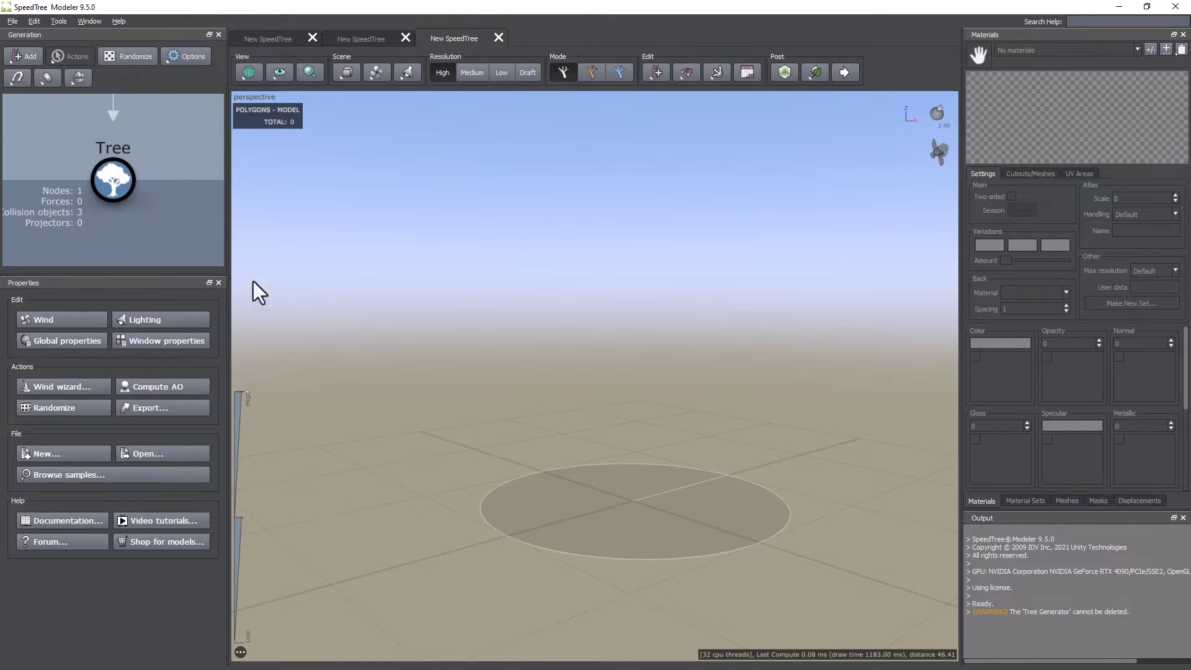
# Select the Tree generator and bring up the Add geometry to selected > Trunks presets
pyautogui.click(114, 180)
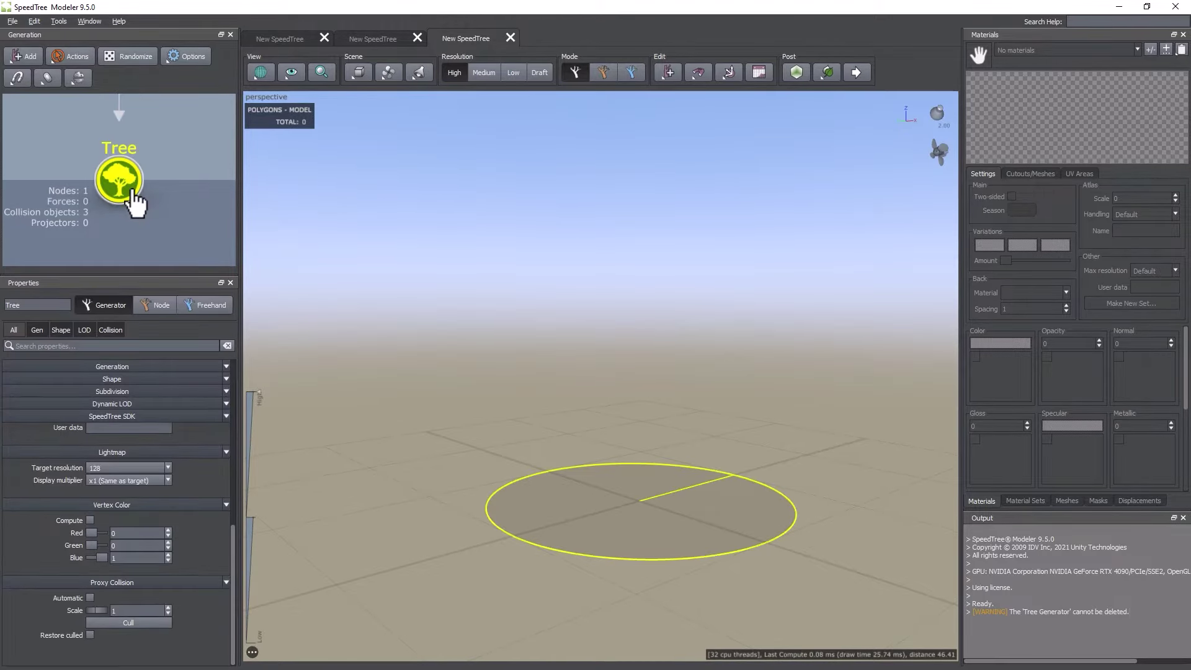
pyautogui.click(28, 54)
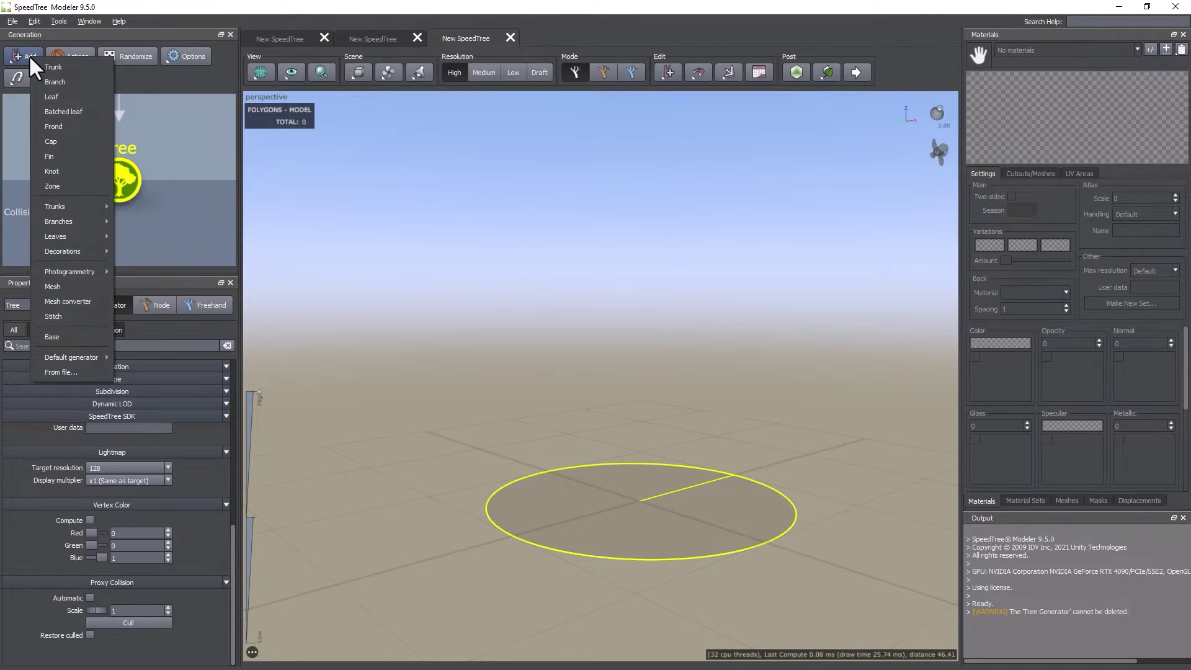
pyautogui.click(28, 55)
pyautogui.click(24, 54)
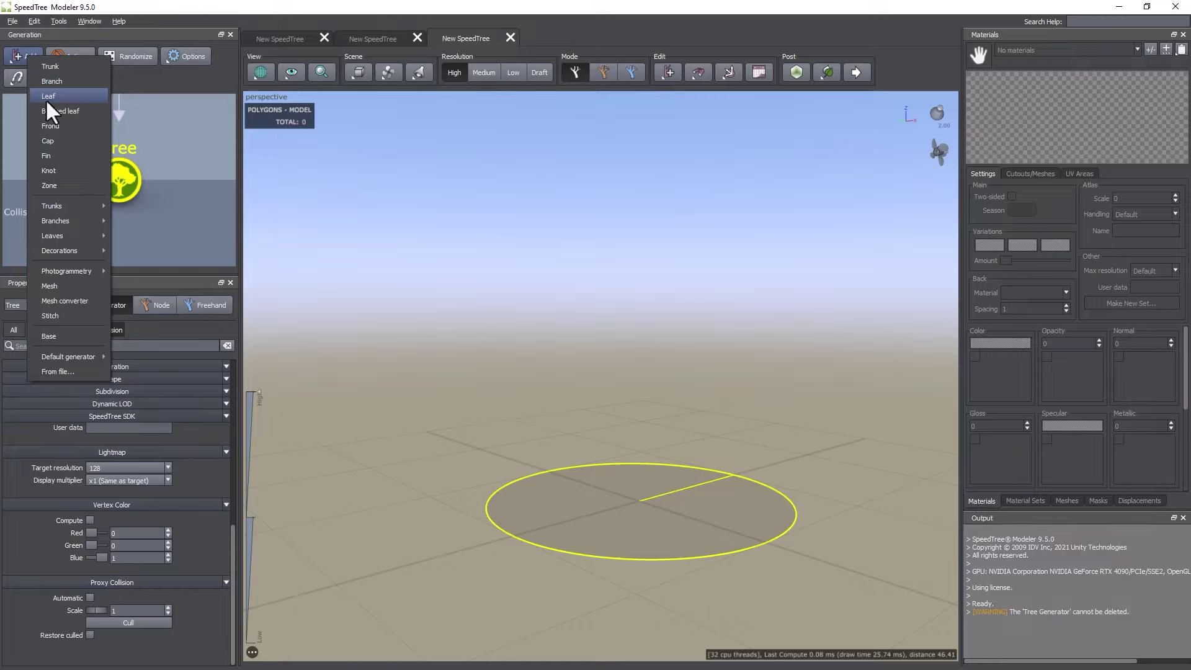
pyautogui.click(136, 80)
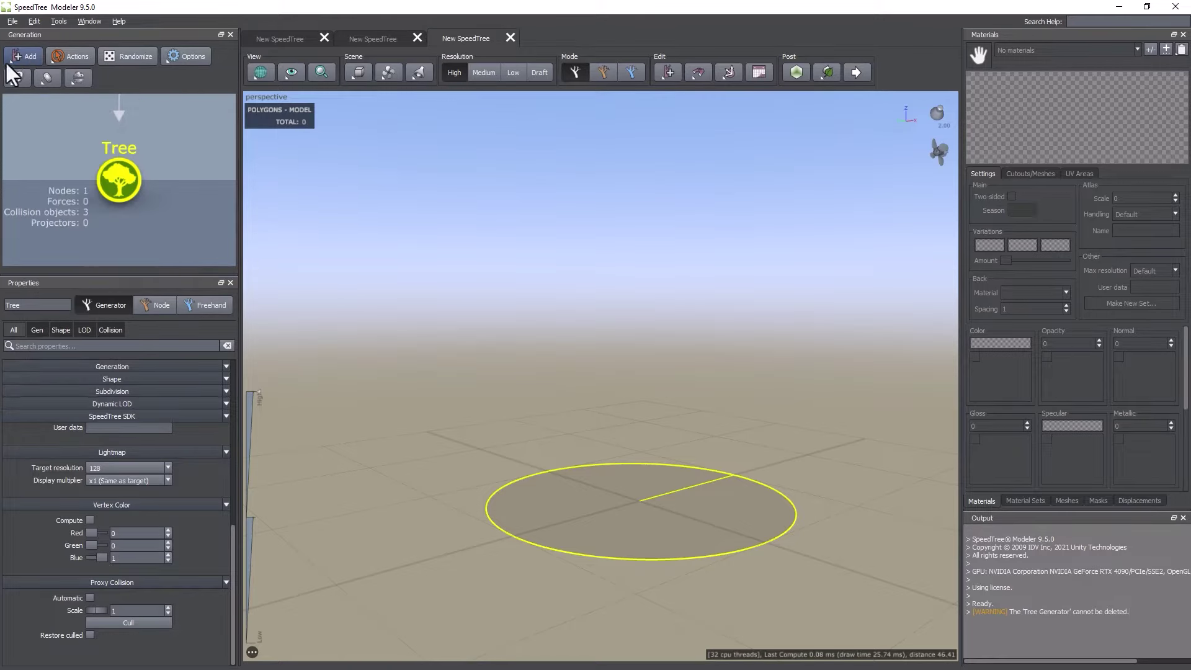
pyautogui.rightClick(112, 166)
pyautogui.moveTo(121, 173)
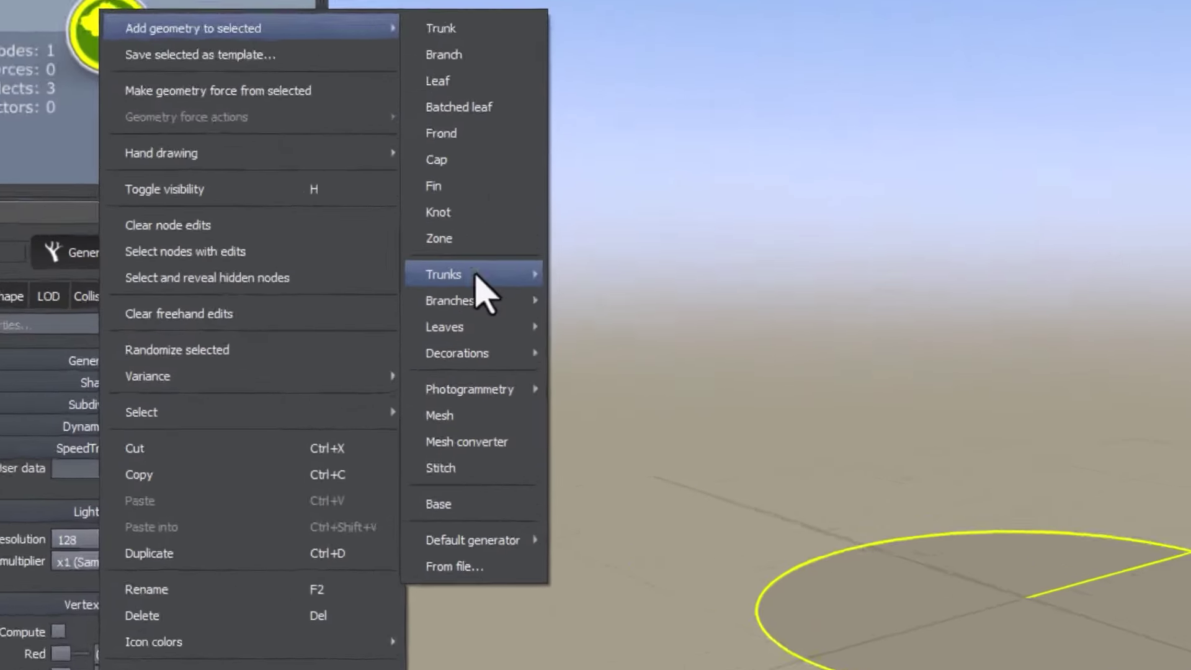
pyautogui.moveTo(318, 320)
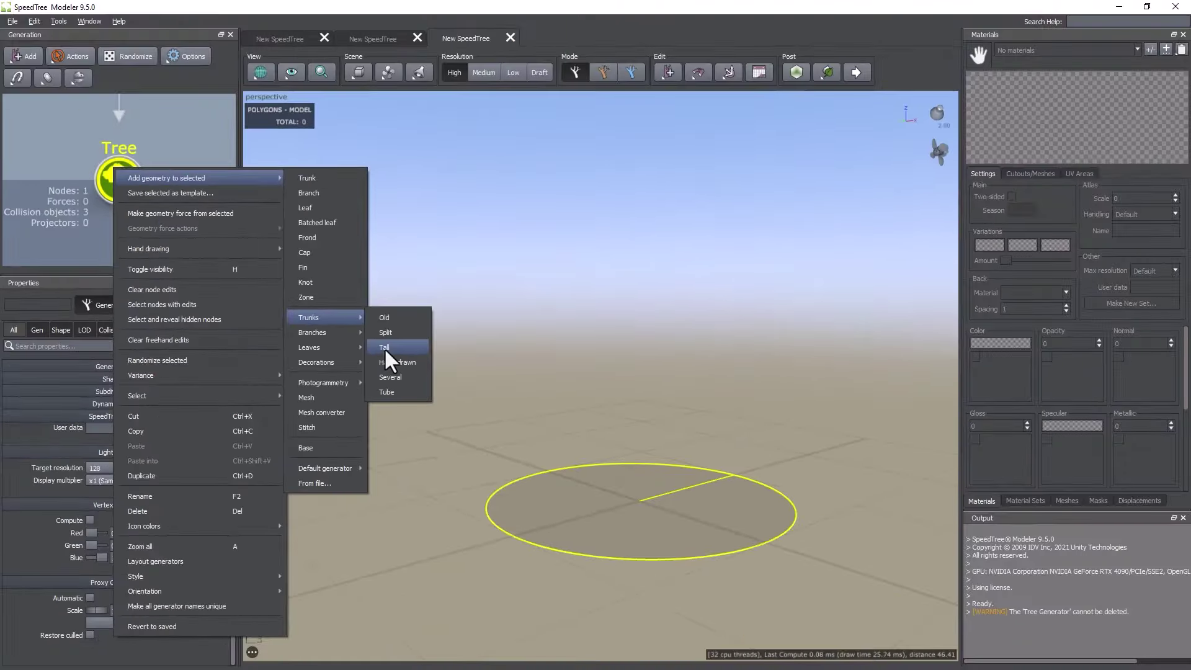
# Add a Tall trunk under the Tree generator and zoom out to frame it
pyautogui.click(385, 348)
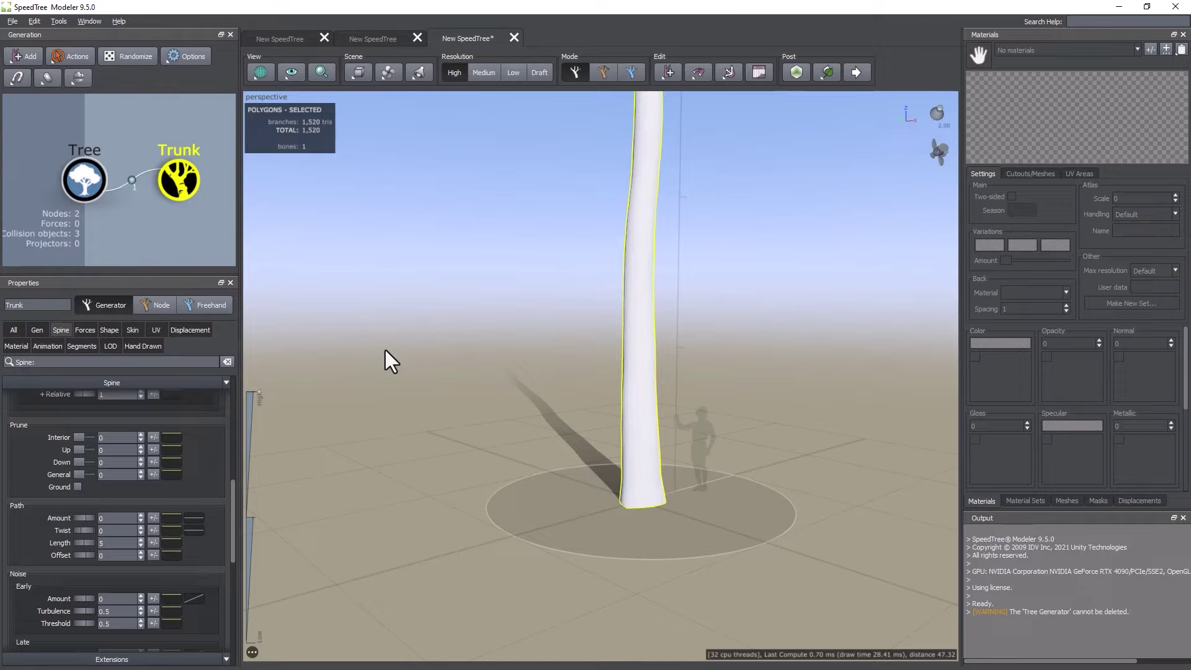
pyautogui.scroll(-5, 562, 333)
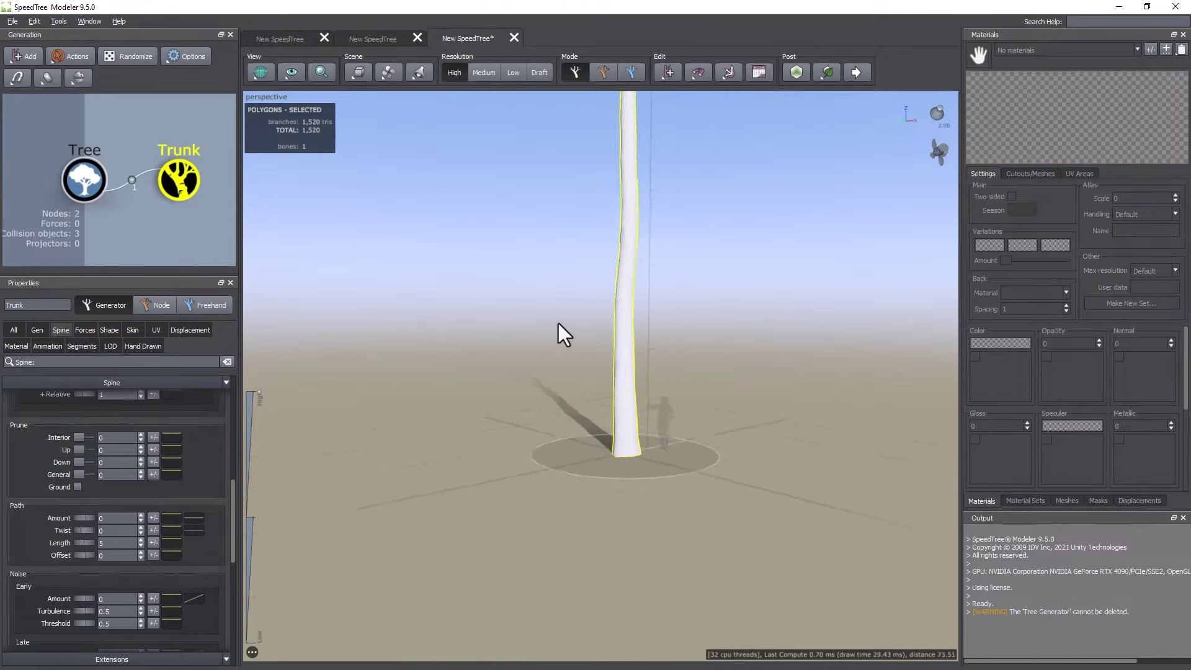
pyautogui.moveTo(562, 315)
pyautogui.mouseDown()
pyautogui.moveTo(492, 364)
pyautogui.moveTo(553, 324)
pyautogui.mouseUp()
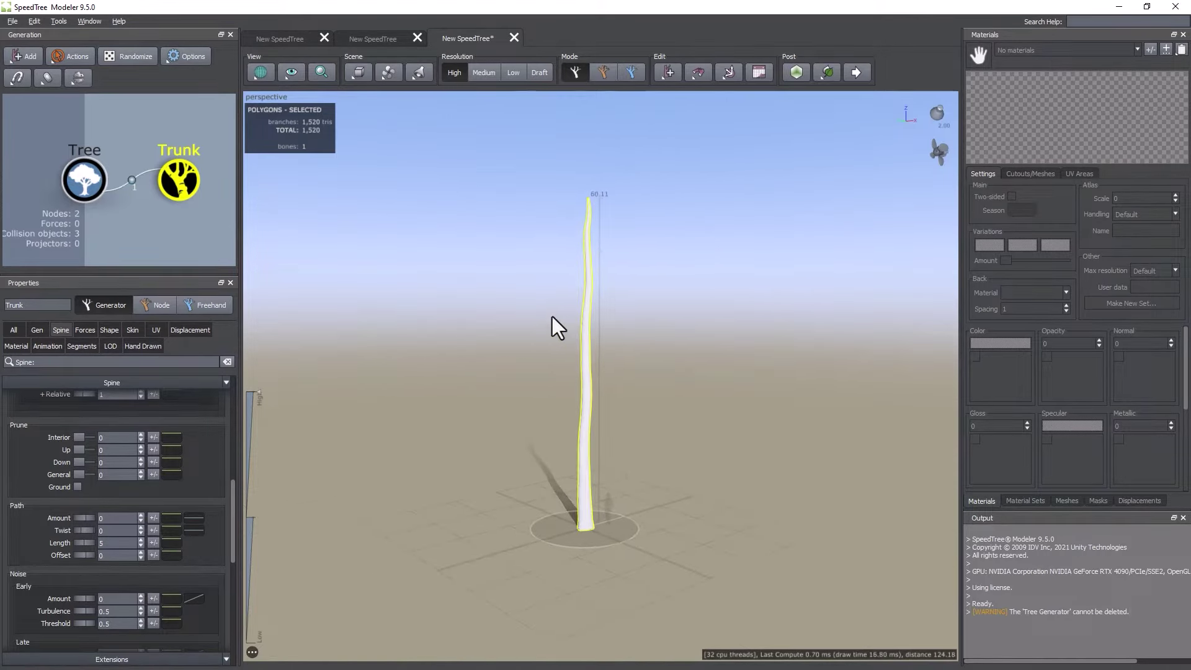
pyautogui.rightClick(489, 291)
pyautogui.click(410, 330)
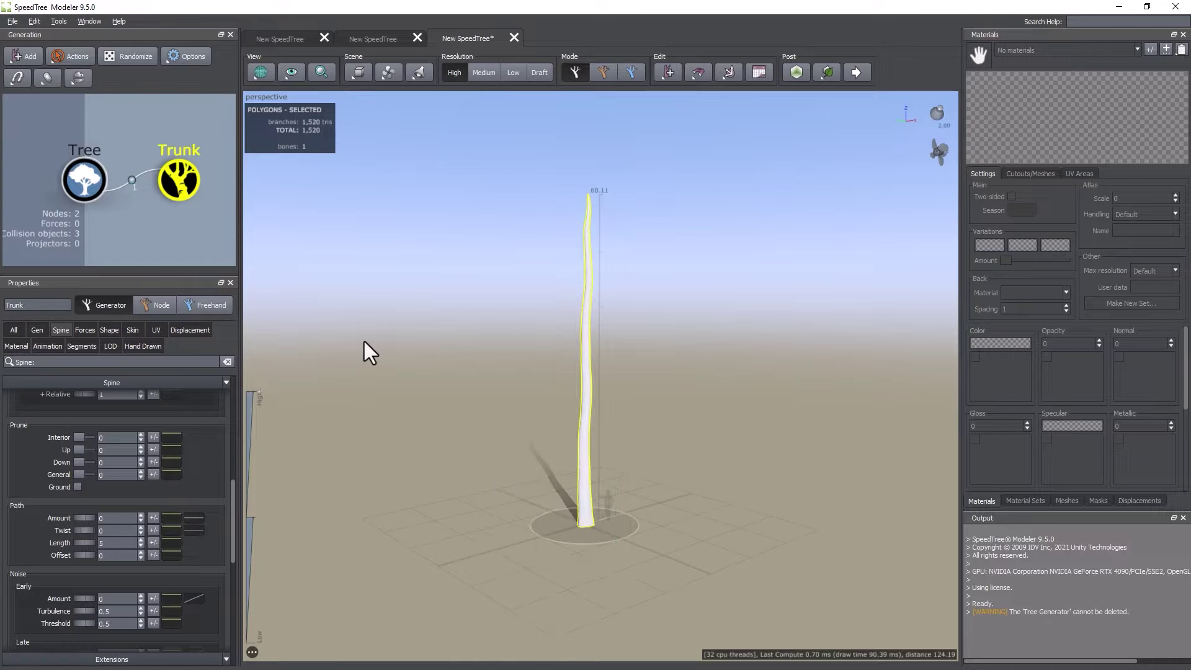
# Nudge the Trunk node and test the Spine + % of parent length slider
pyautogui.moveTo(181, 186)
pyautogui.mouseDown()
pyautogui.moveTo(162, 197)
pyautogui.moveTo(182, 196)
pyautogui.mouseUp()
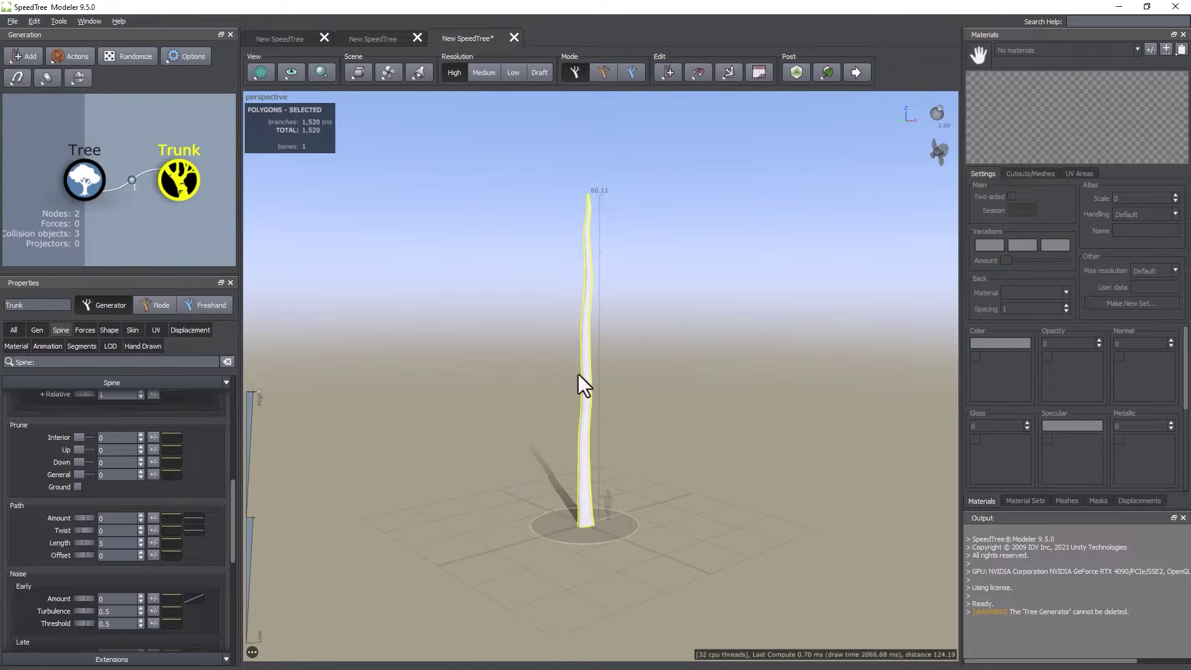
pyautogui.moveTo(233, 515); pyautogui.dragTo(230, 413)
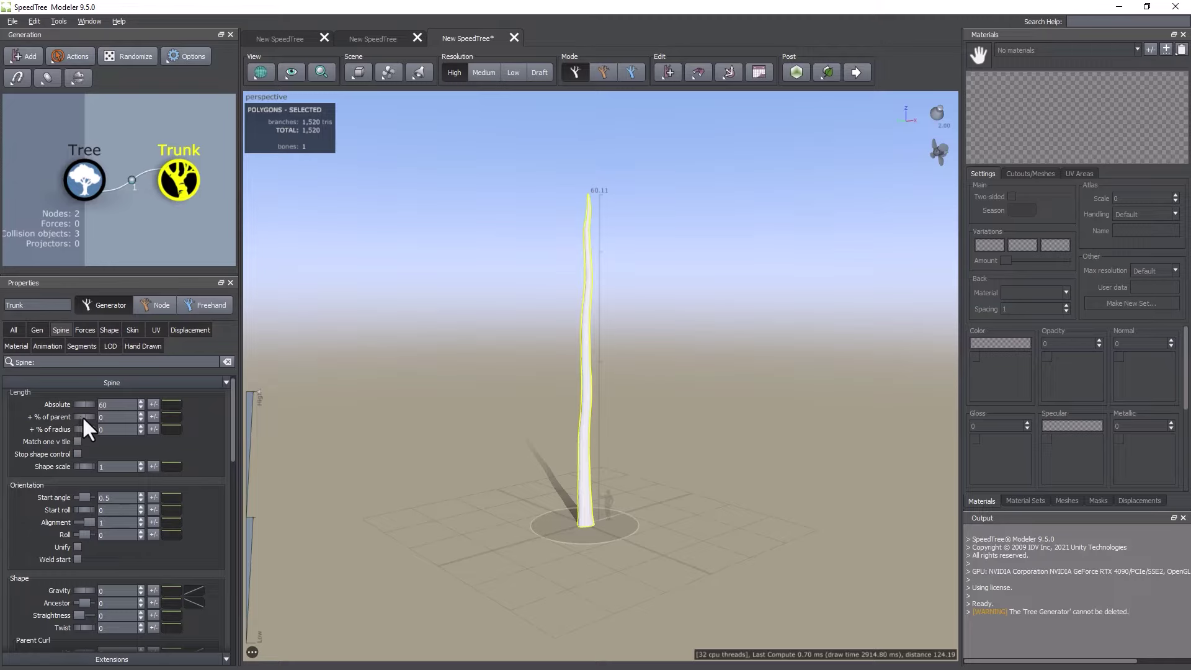
pyautogui.moveTo(82, 415); pyautogui.dragTo(47, 420)
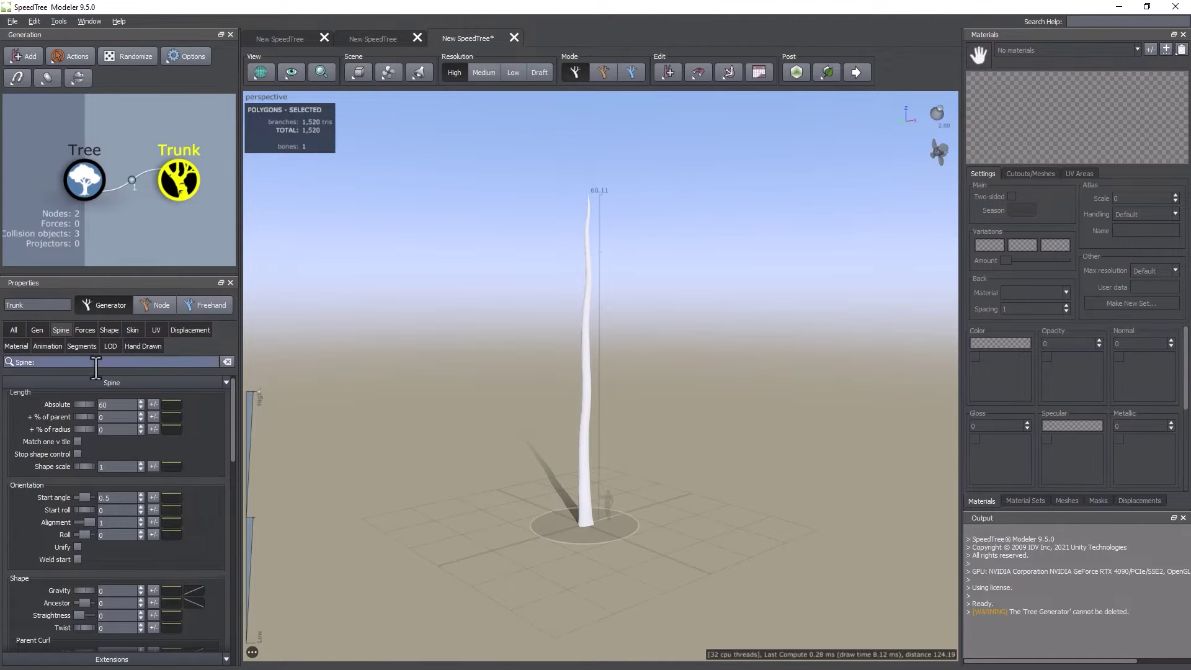
# Raise the trunk's late noise amount in the Spine Noise settings
pyautogui.scroll(-10, 109, 470)
pyautogui.scroll(-5, 110, 471)
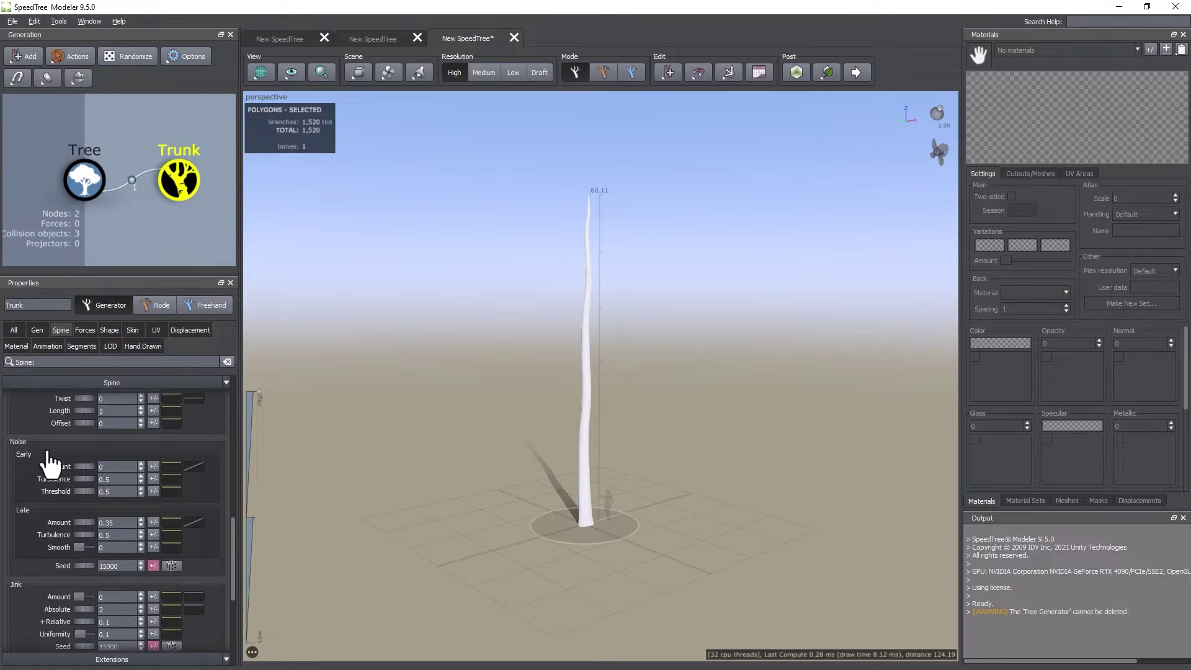
pyautogui.scroll(3, 48, 452)
pyautogui.scroll(-3, 50, 466)
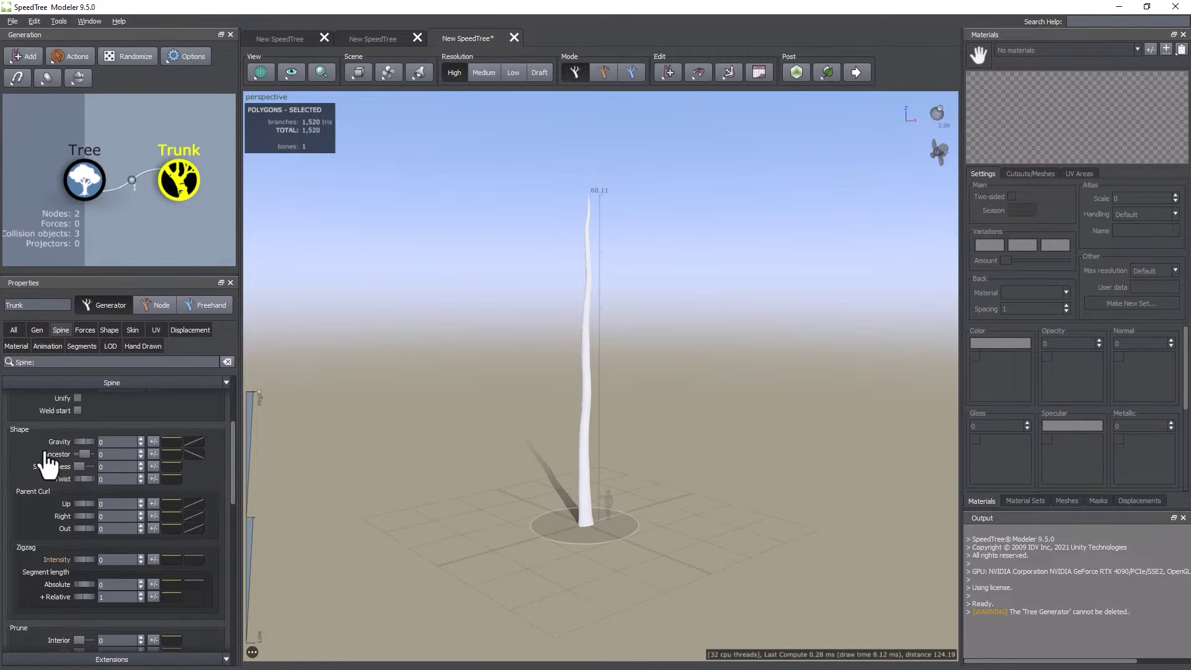
pyautogui.scroll(3, 50, 469)
pyautogui.scroll(-4, 49, 472)
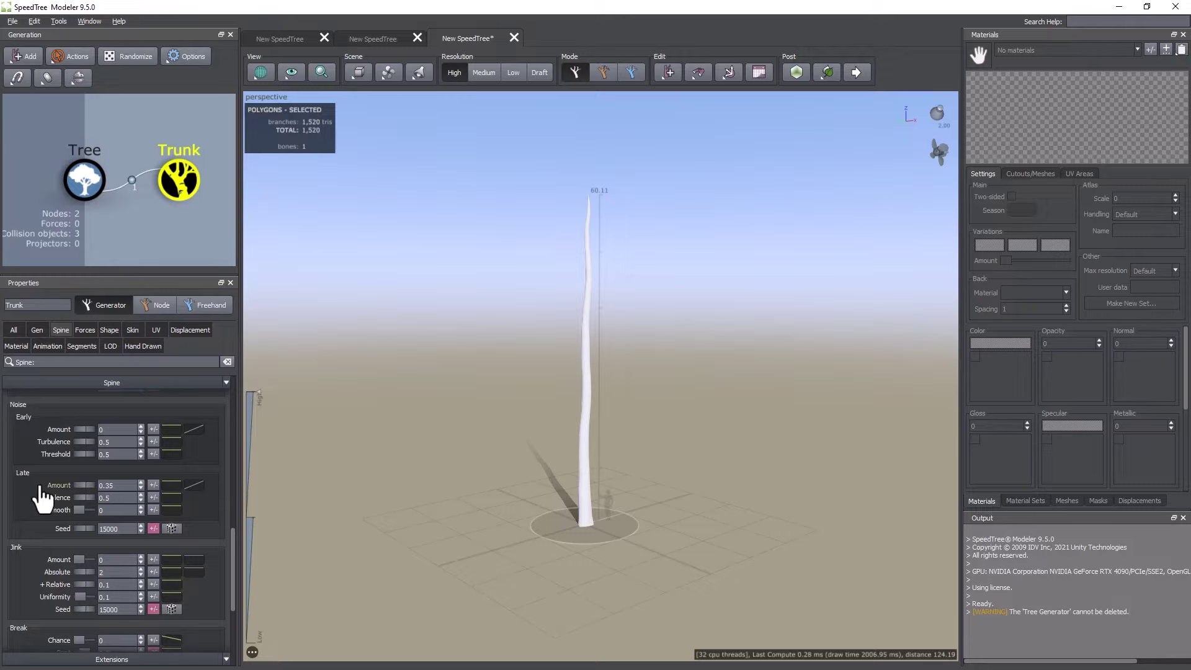
pyautogui.moveTo(80, 484); pyautogui.dragTo(143, 480)
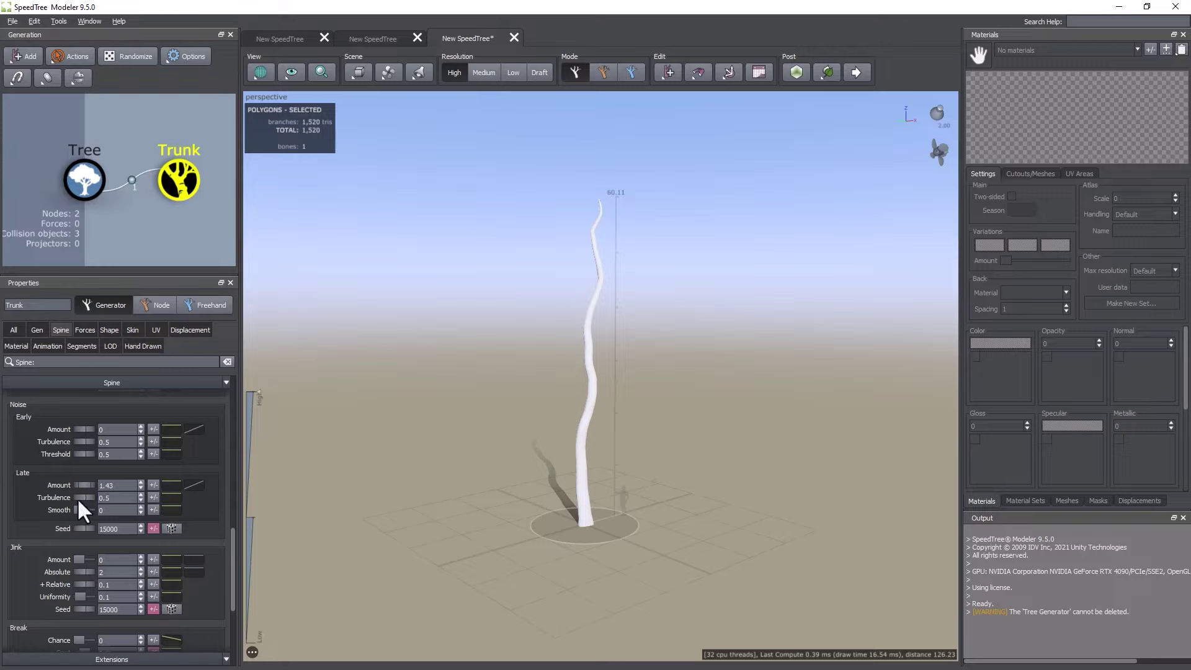
# Set late turbulence to 0.16 and ease late noise back to 1.16
pyautogui.moveTo(77, 499)
pyautogui.mouseDown()
pyautogui.moveTo(115, 497)
pyautogui.moveTo(46, 493)
pyautogui.moveTo(56, 493)
pyautogui.mouseUp()
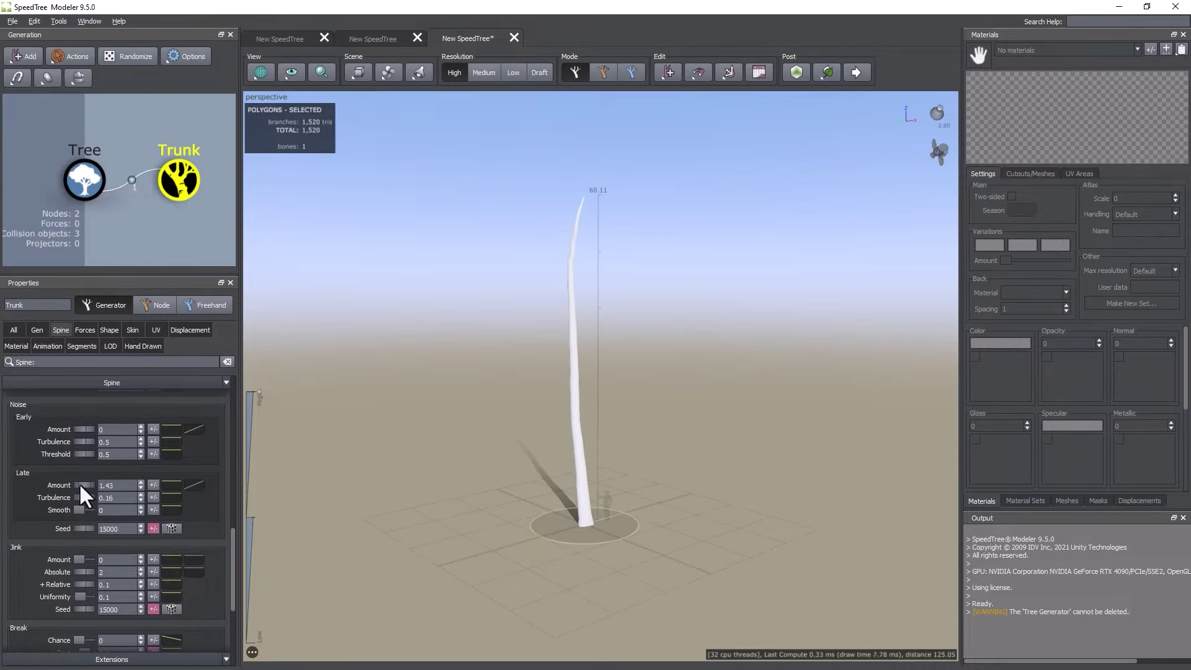
pyautogui.moveTo(79, 482); pyautogui.dragTo(66, 483)
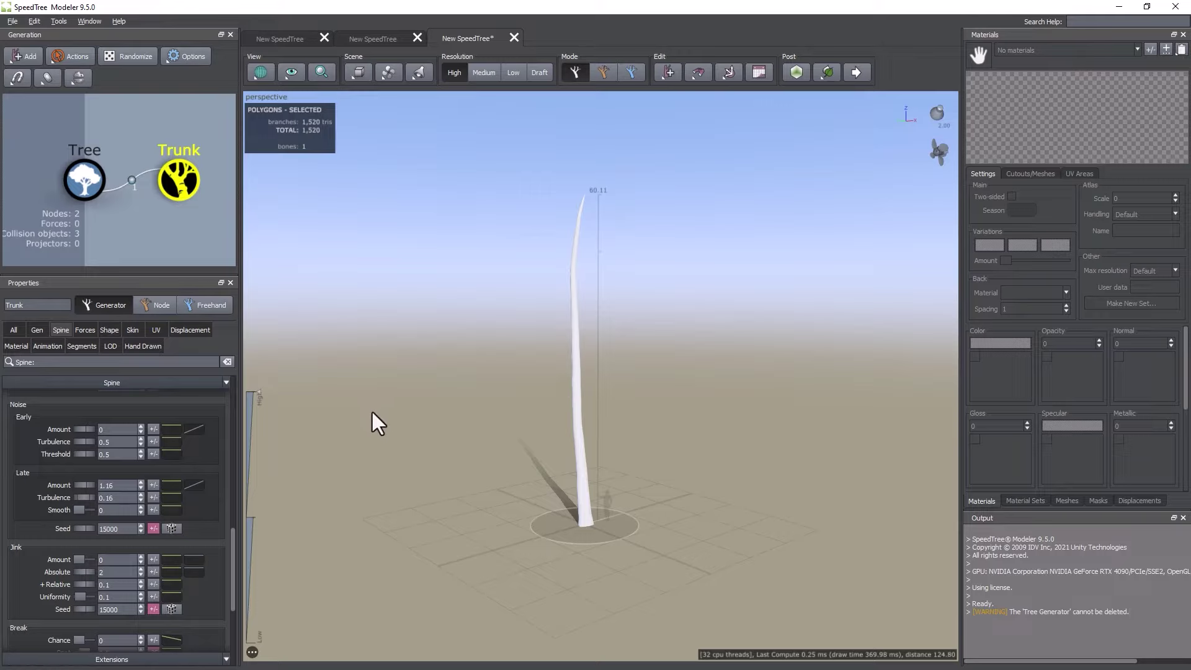
pyautogui.scroll(5, 155, 484)
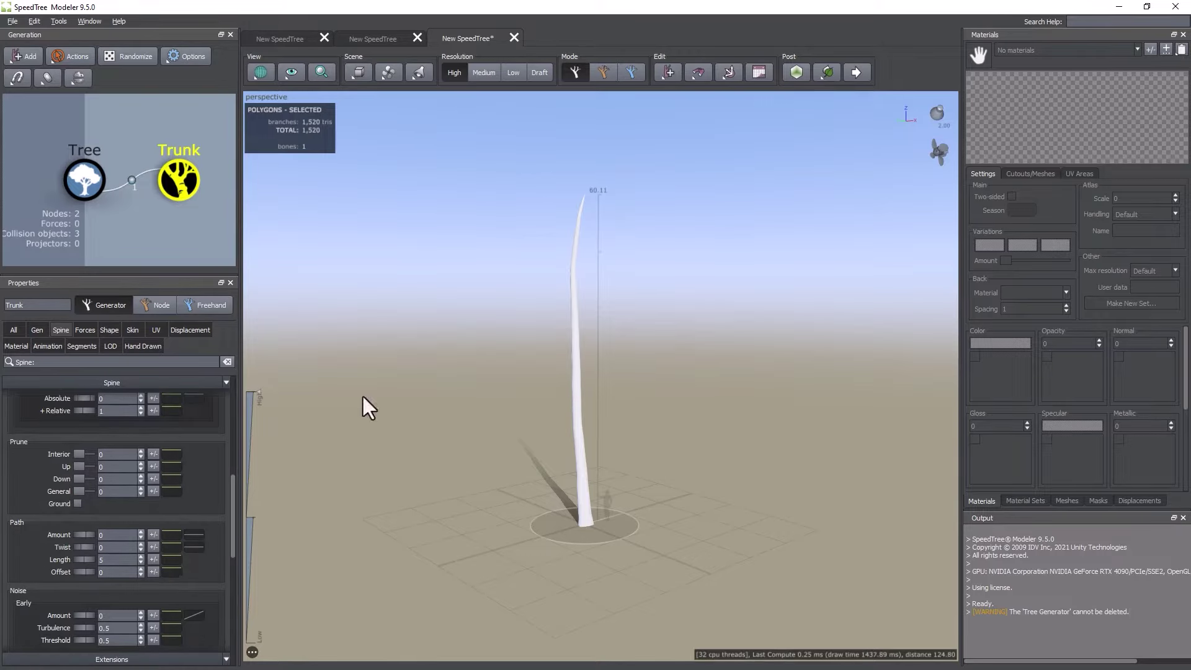
pyautogui.scroll(4, 139, 454)
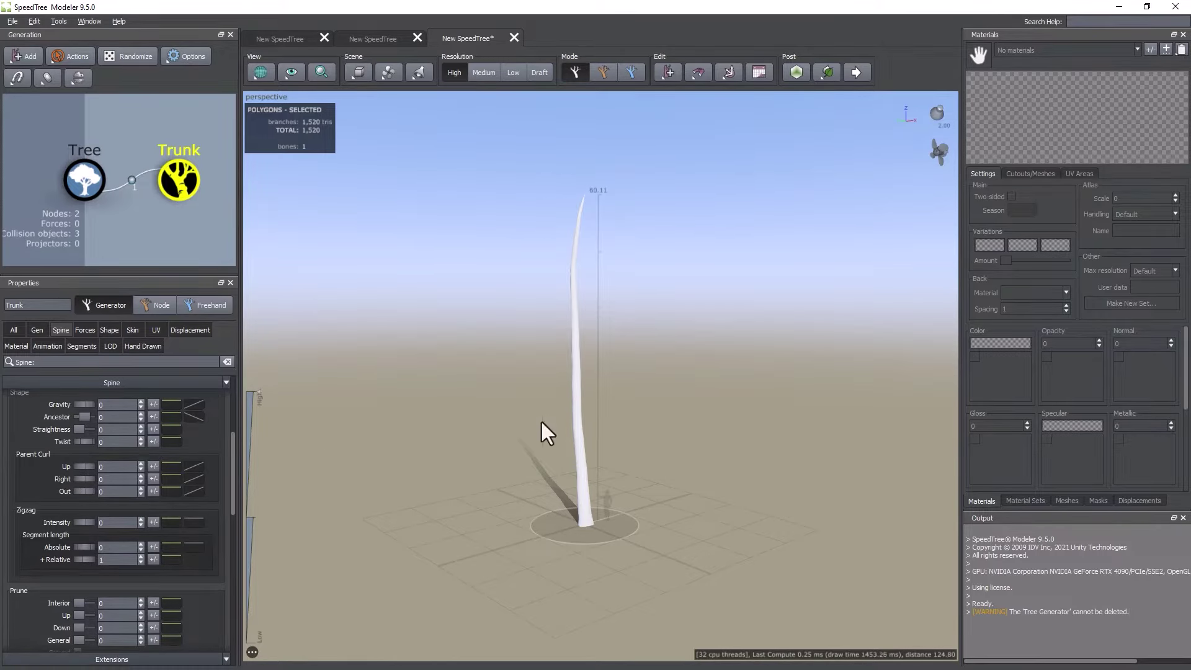
pyautogui.scroll(-2, 504, 370)
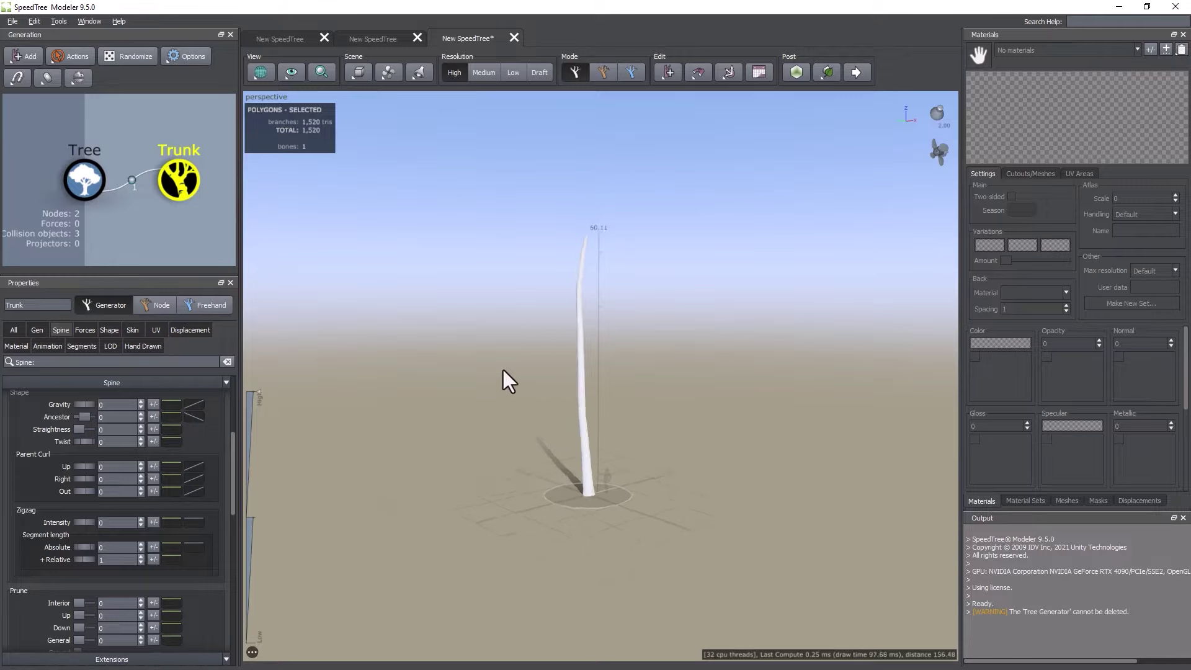
pyautogui.scroll(4, 133, 470)
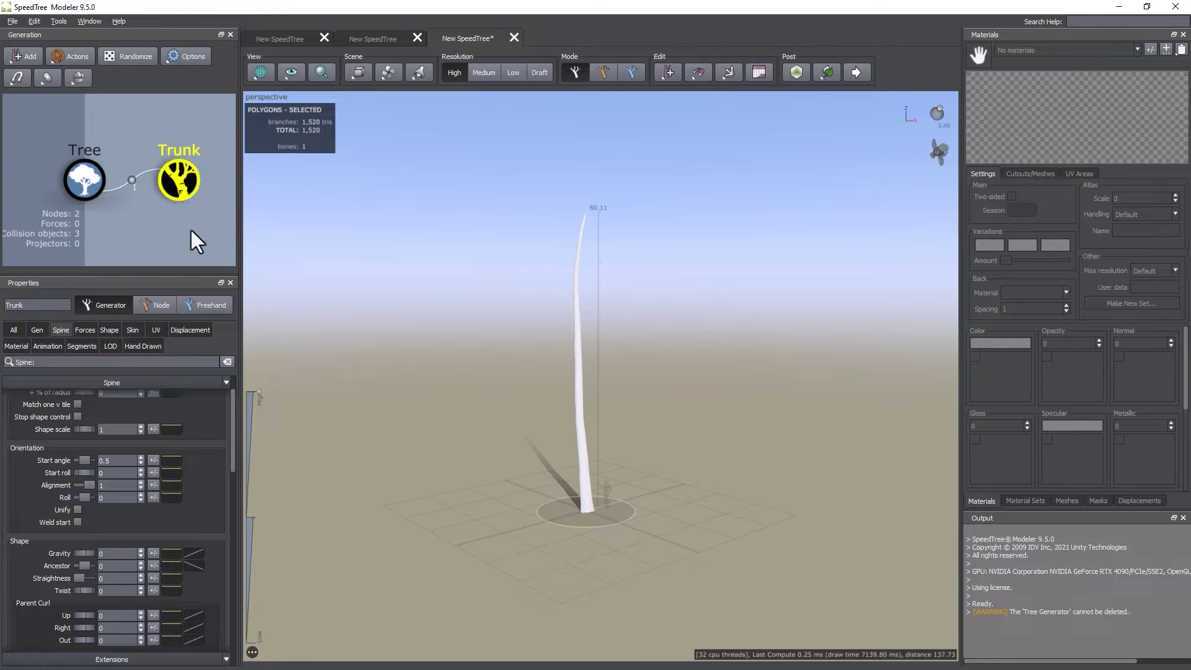
# Add a Big branches generator under the Trunk node
pyautogui.rightClick(179, 187)
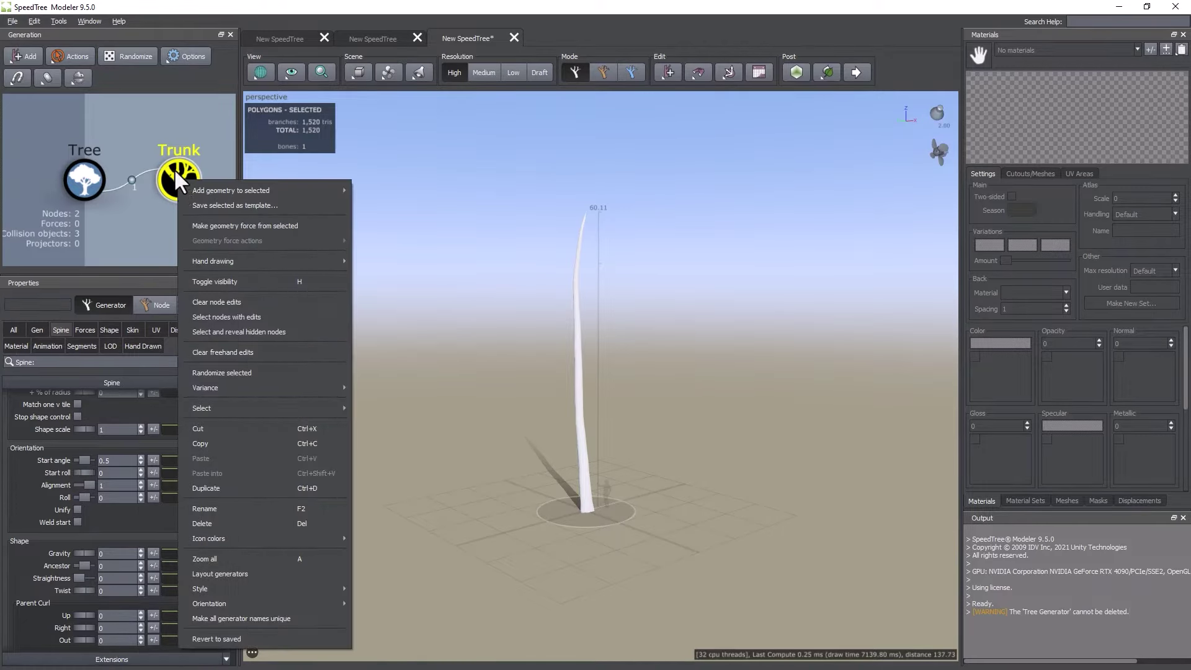
pyautogui.moveTo(189, 184)
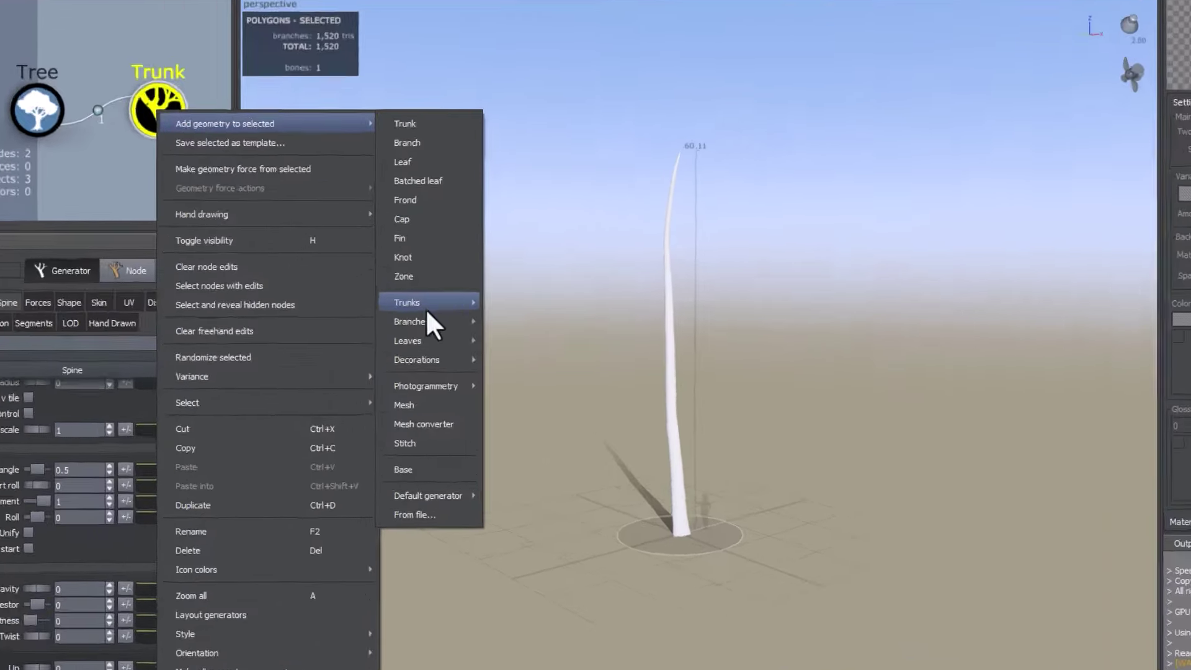
pyautogui.moveTo(389, 345)
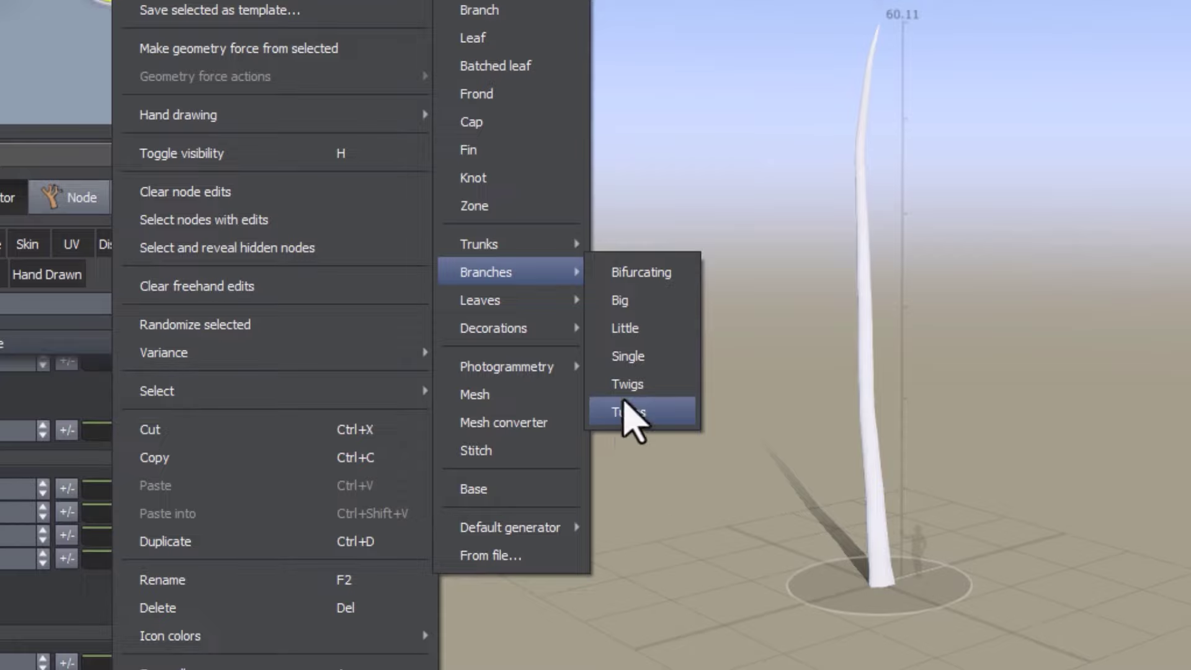
pyautogui.click(629, 305)
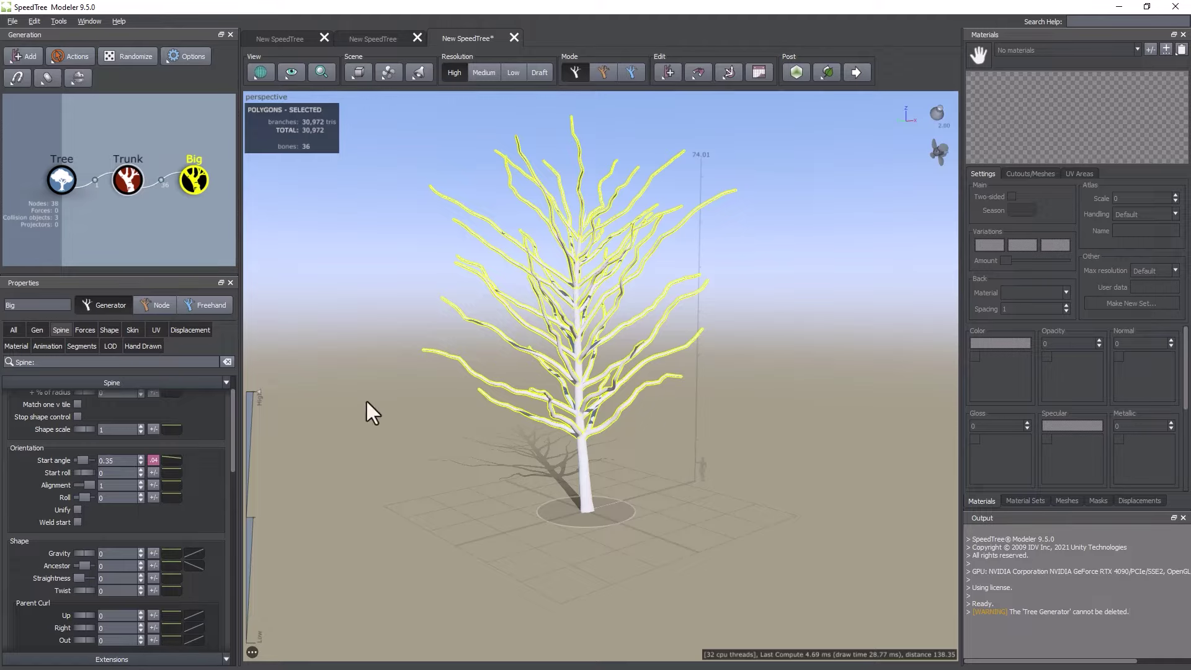
# Lower the Big branches' + % of parent length to 0.2
pyautogui.scroll(1, 229, 433)
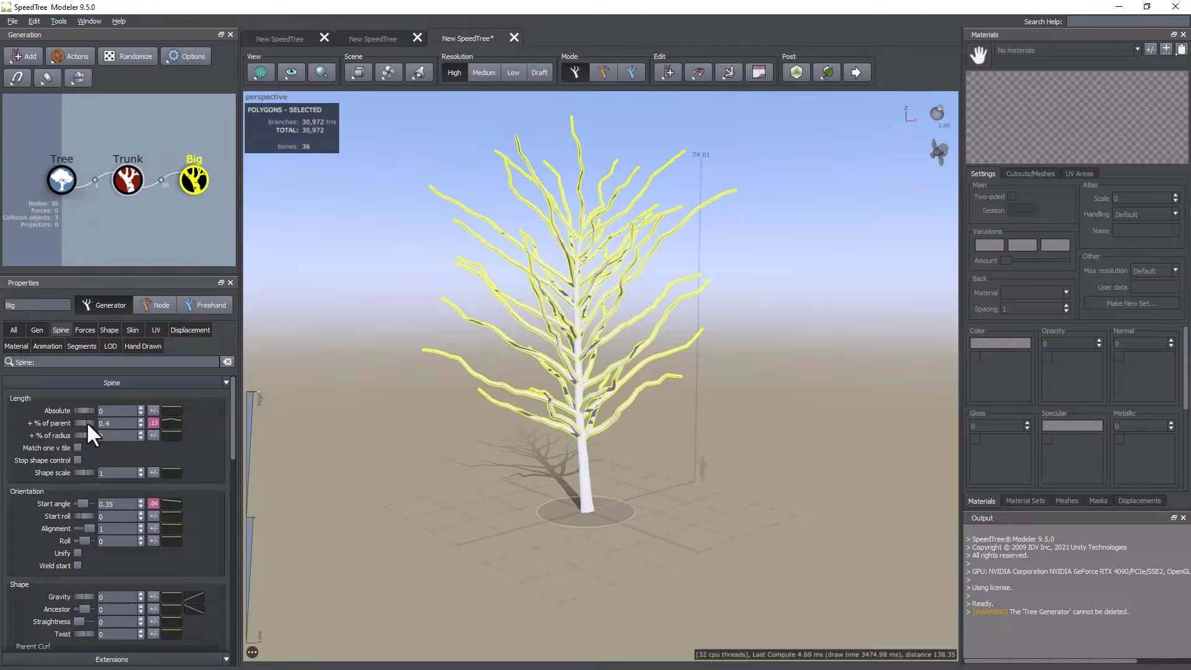
pyautogui.moveTo(87, 422); pyautogui.dragTo(73, 422)
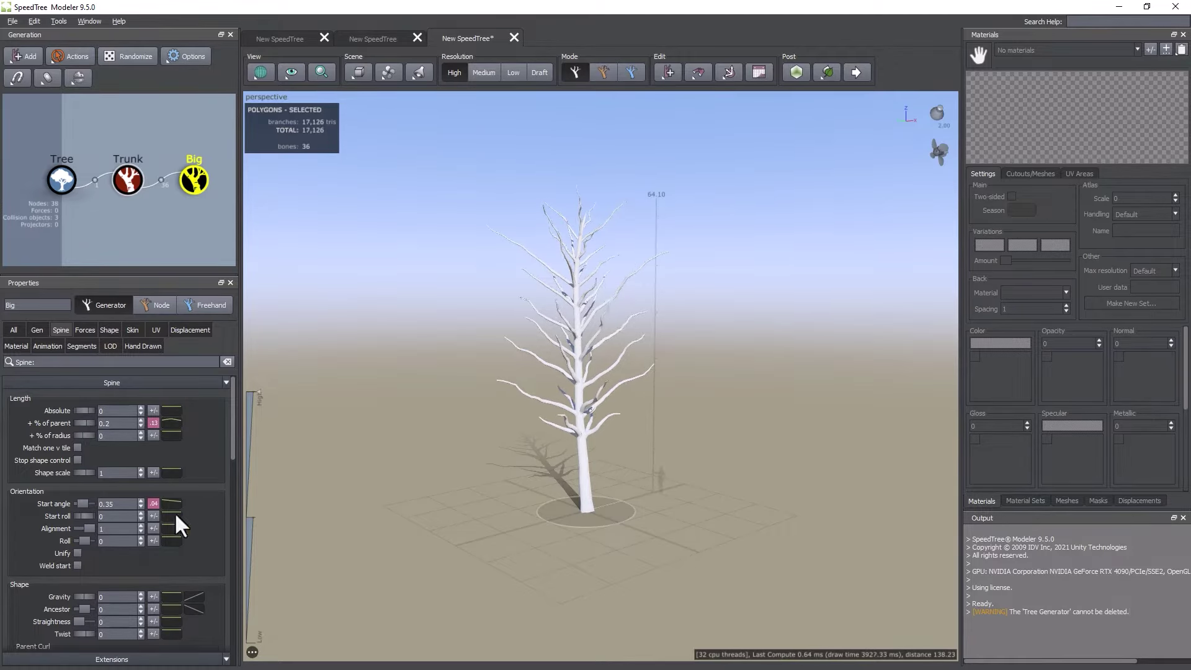
# Set the Big branches' gravity to 0.03 after trying a stronger droop
pyautogui.scroll(-3, 112, 479)
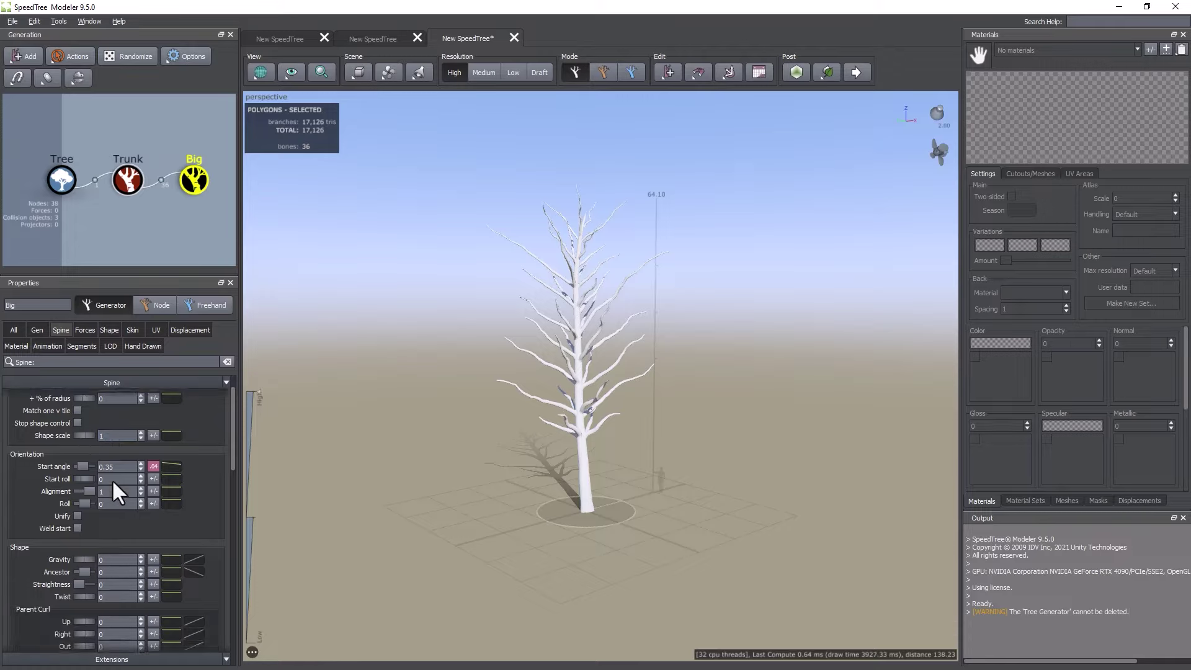
pyautogui.scroll(-1, 112, 482)
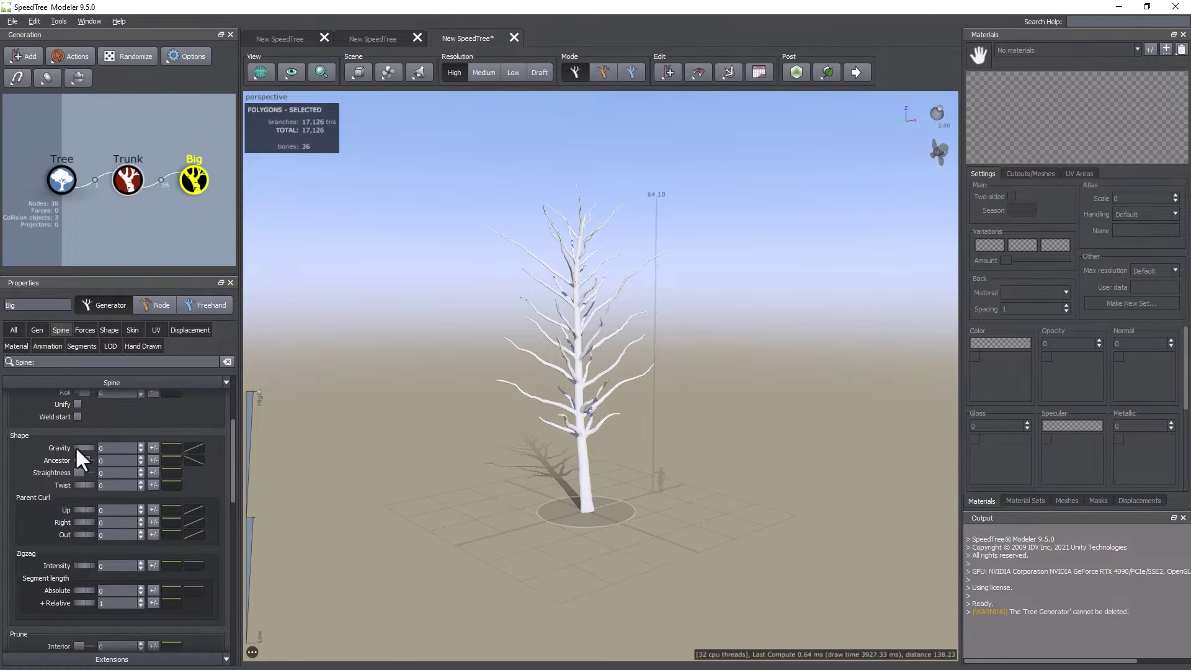
pyautogui.moveTo(76, 446)
pyautogui.mouseDown()
pyautogui.moveTo(86, 451)
pyautogui.moveTo(69, 444)
pyautogui.mouseUp()
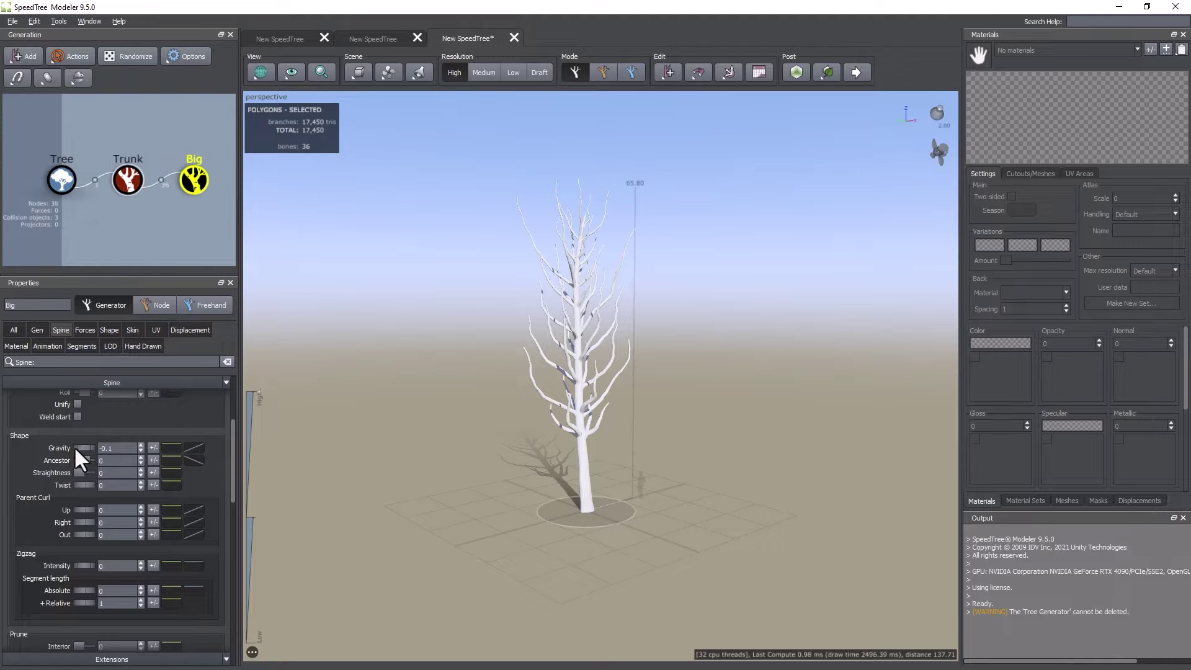
pyautogui.moveTo(77, 445); pyautogui.dragTo(84, 447)
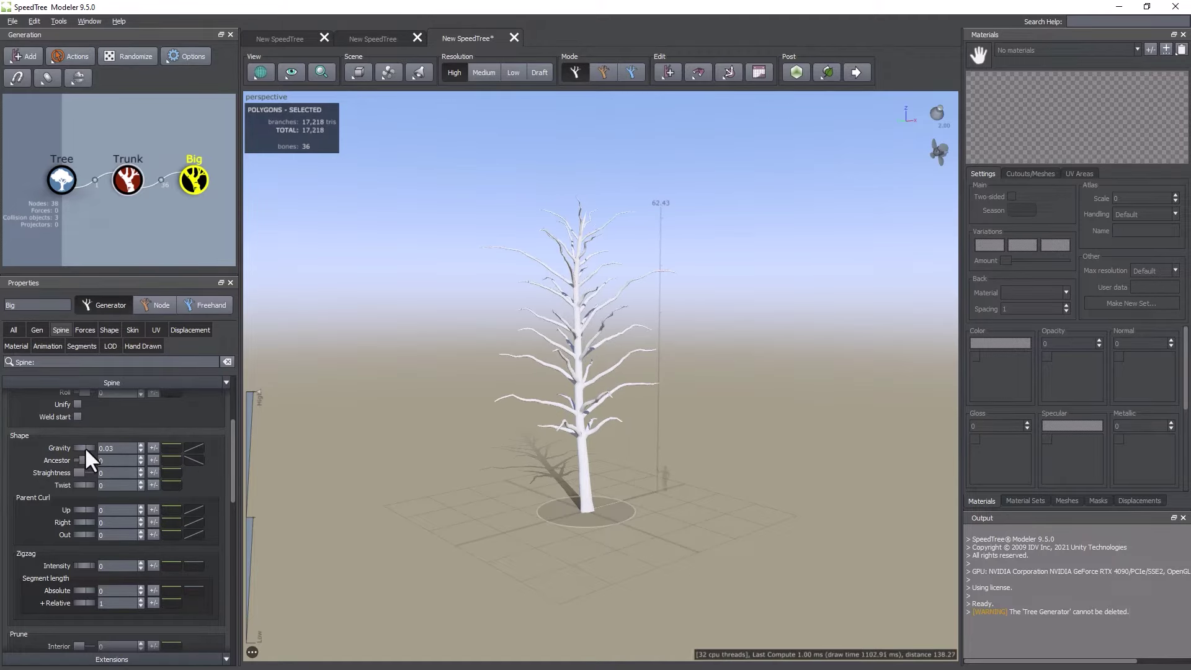
pyautogui.moveTo(84, 447); pyautogui.dragTo(84, 446)
# Give the Big branches early noise 0.24, turbulence 0.64 and late noise 0.94
pyautogui.scroll(-8, 135, 501)
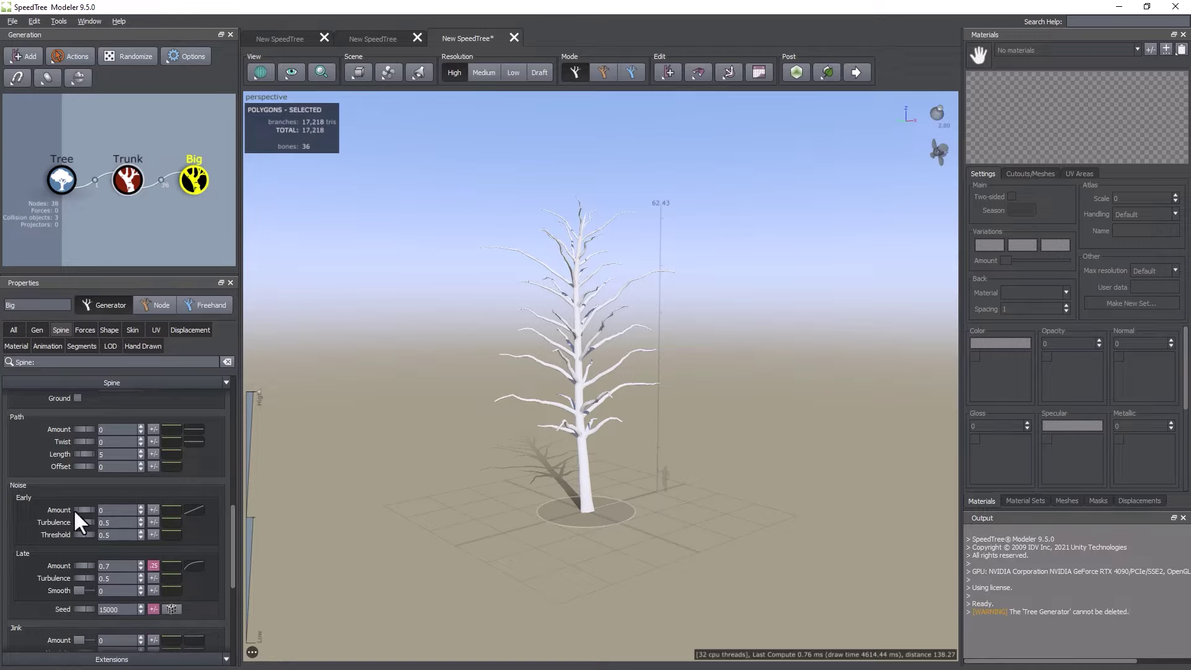
pyautogui.moveTo(78, 509)
pyautogui.mouseDown()
pyautogui.moveTo(95, 508)
pyautogui.moveTo(90, 521)
pyautogui.moveTo(83, 508)
pyautogui.mouseUp()
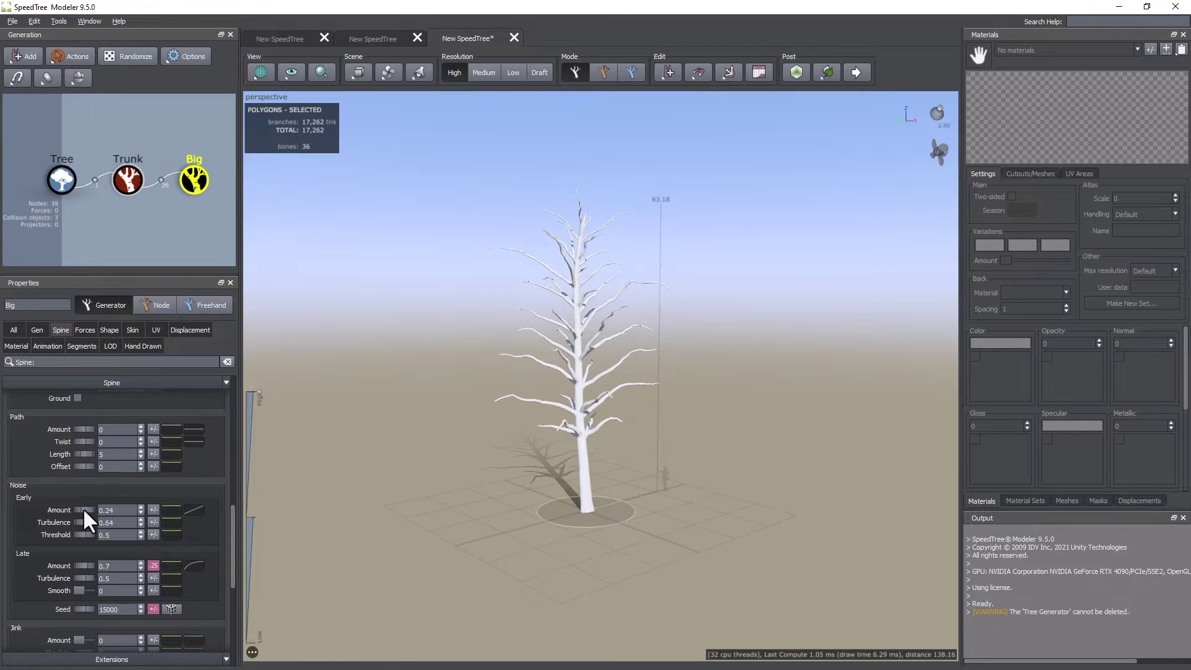
pyautogui.moveTo(78, 566); pyautogui.dragTo(92, 563)
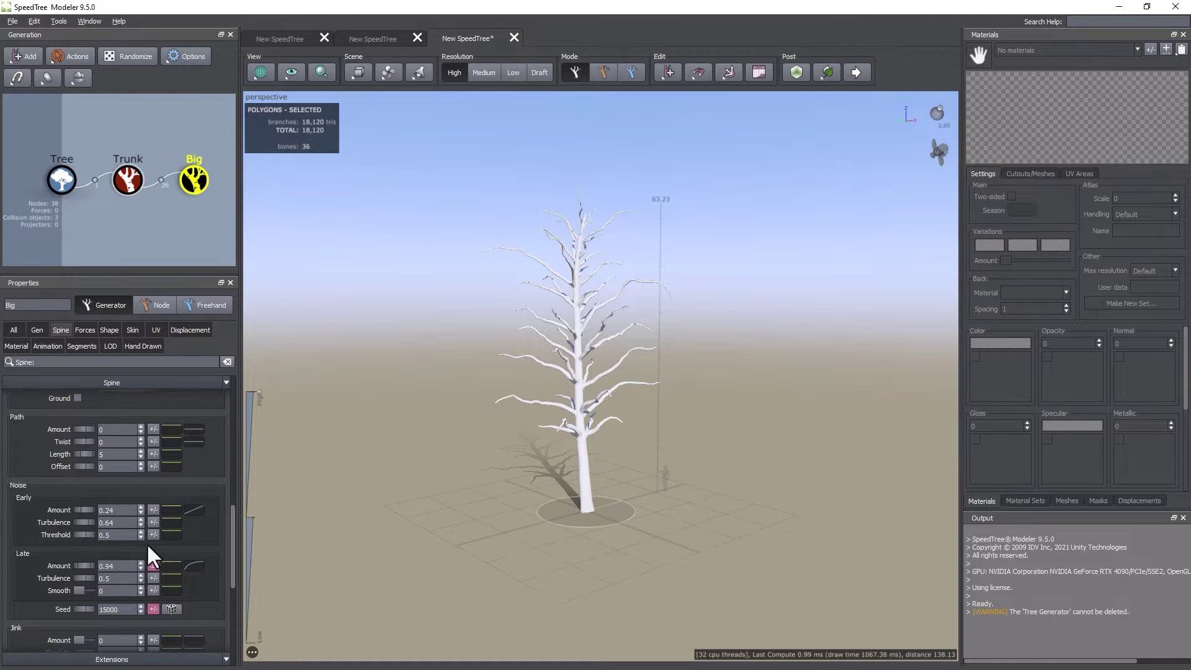
pyautogui.scroll(10, 146, 542)
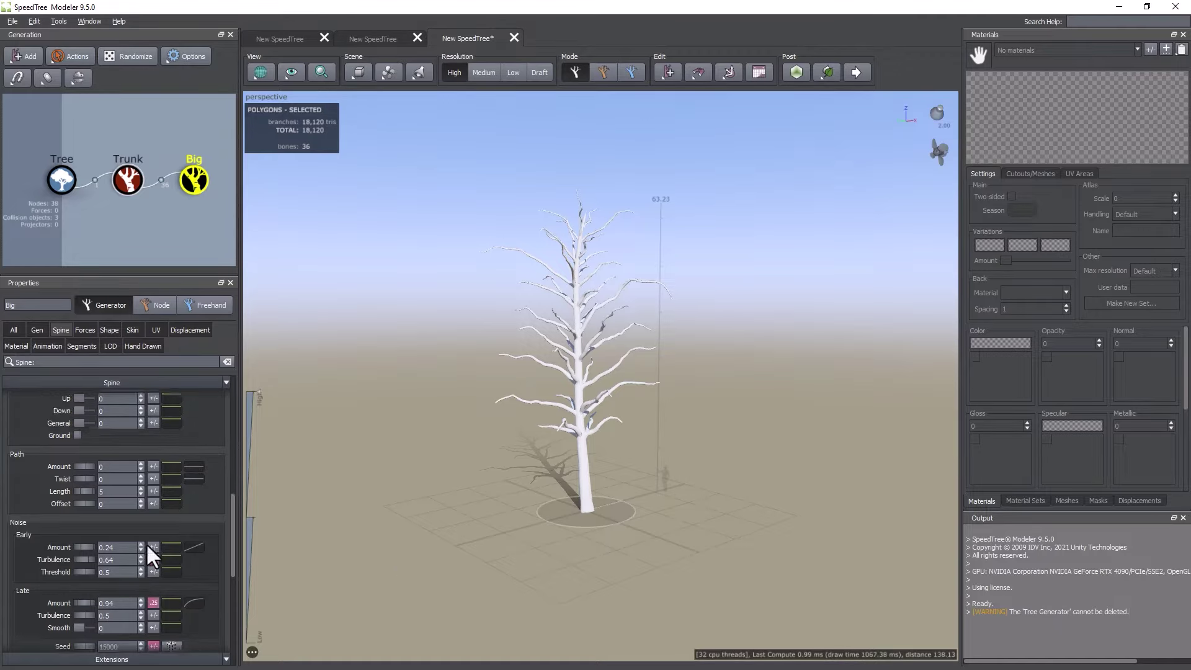
# Set the Big branches' Interval count to 2, trying 4 and 3 along the way
pyautogui.click(39, 329)
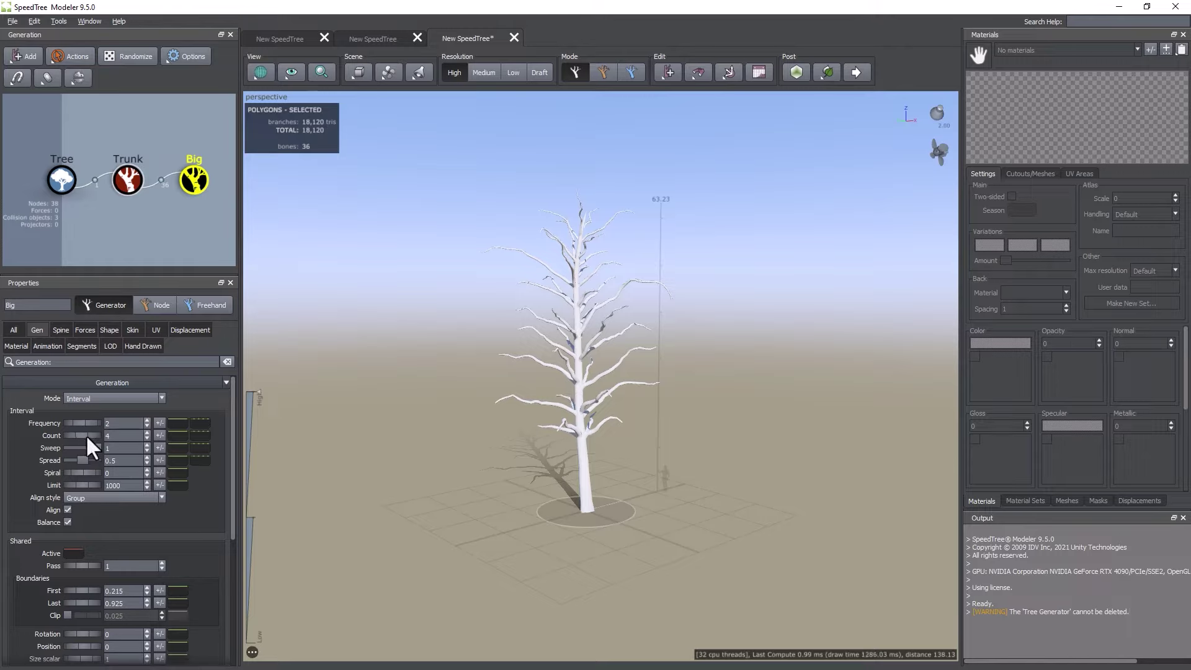
pyautogui.moveTo(84, 433)
pyautogui.mouseDown()
pyautogui.moveTo(57, 433)
pyautogui.moveTo(77, 434)
pyautogui.mouseUp()
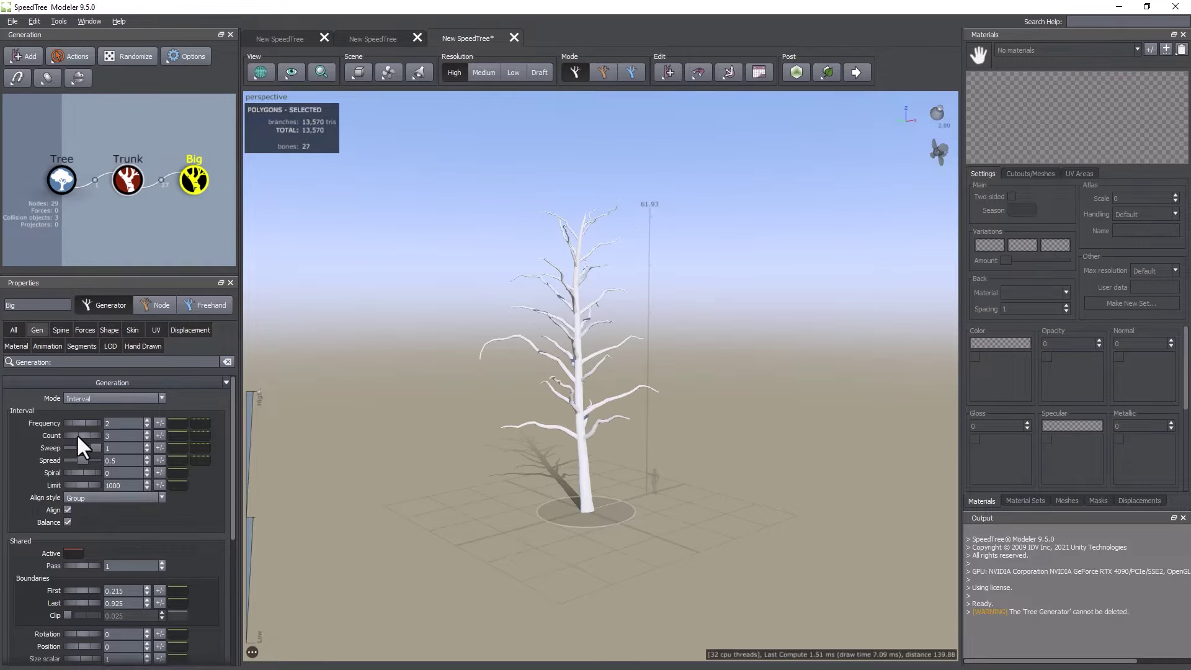
pyautogui.click(147, 433)
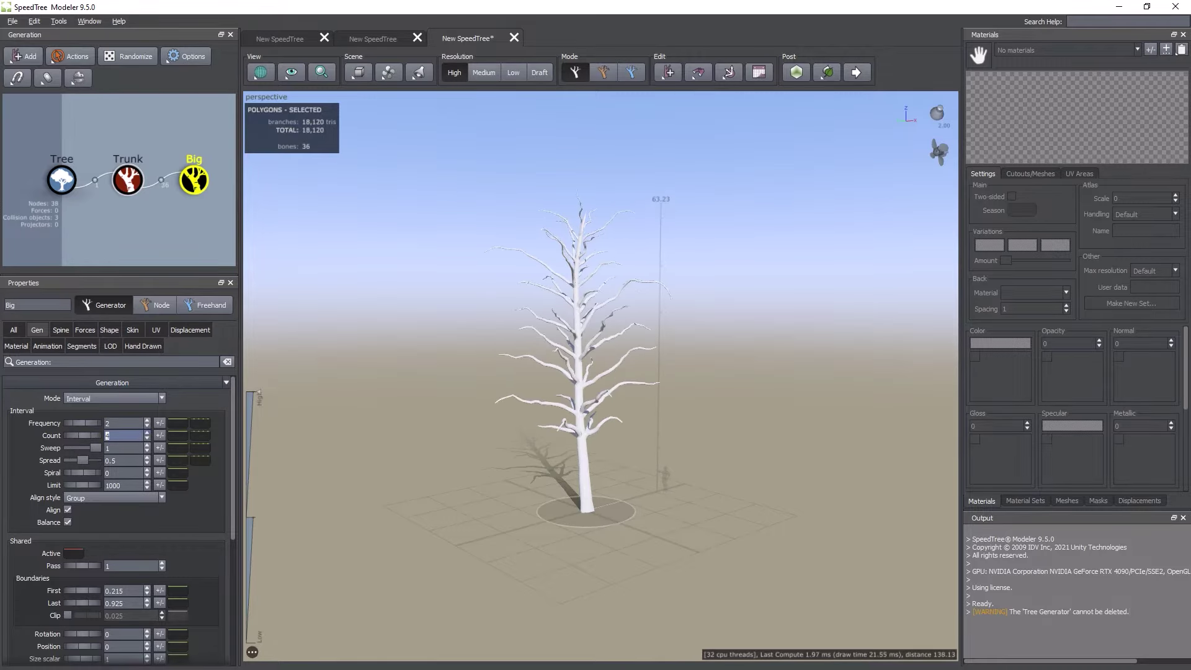
pyautogui.click(147, 438)
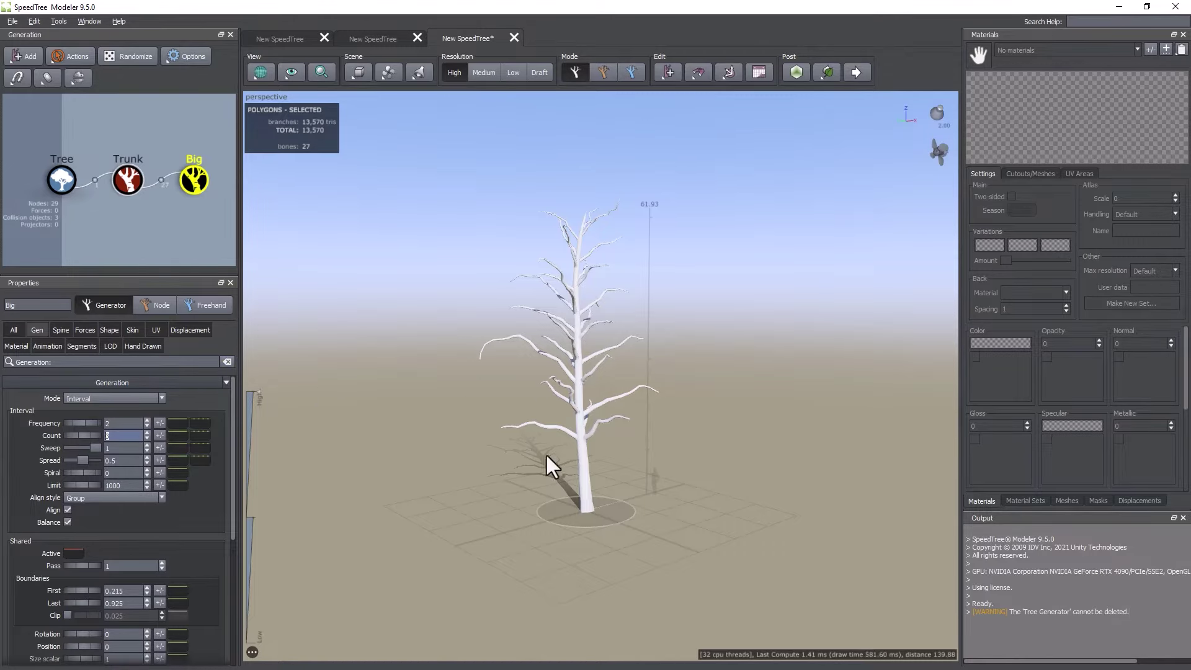
pyautogui.moveTo(518, 482); pyautogui.dragTo(459, 501)
pyautogui.click(147, 438)
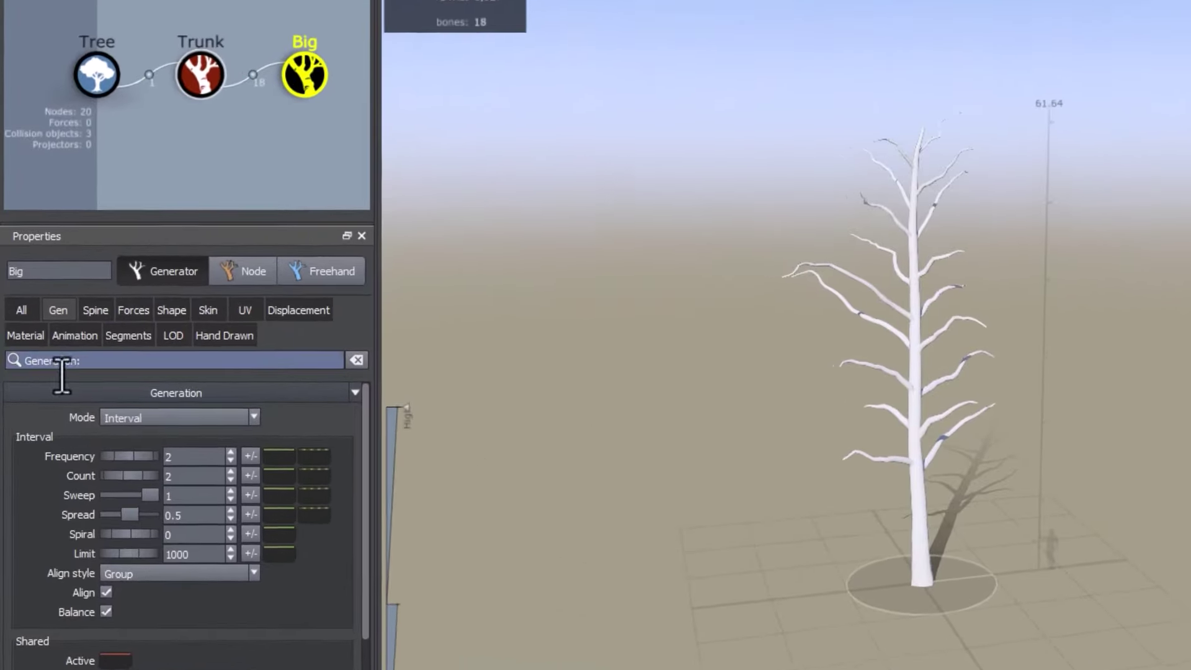
# Filter Properties for the seed settings and randomize all Big branch seeds twice
pyautogui.moveTo(62, 365); pyautogui.dragTo(16, 362)
pyautogui.write('a')
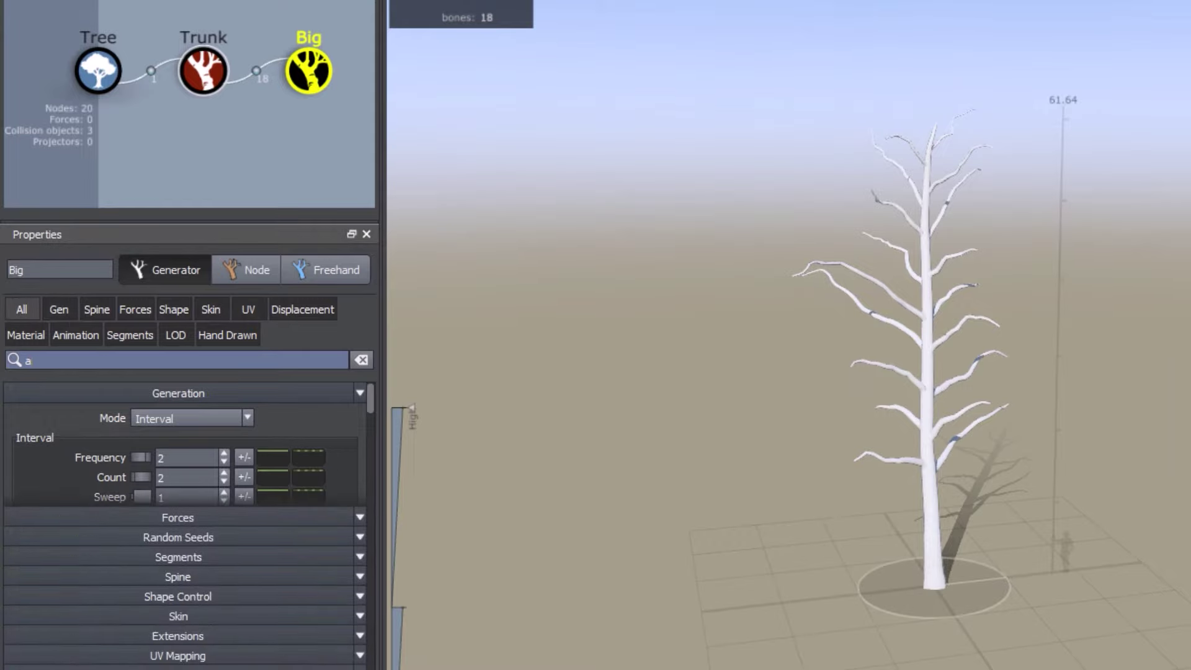
pyautogui.write('eed')
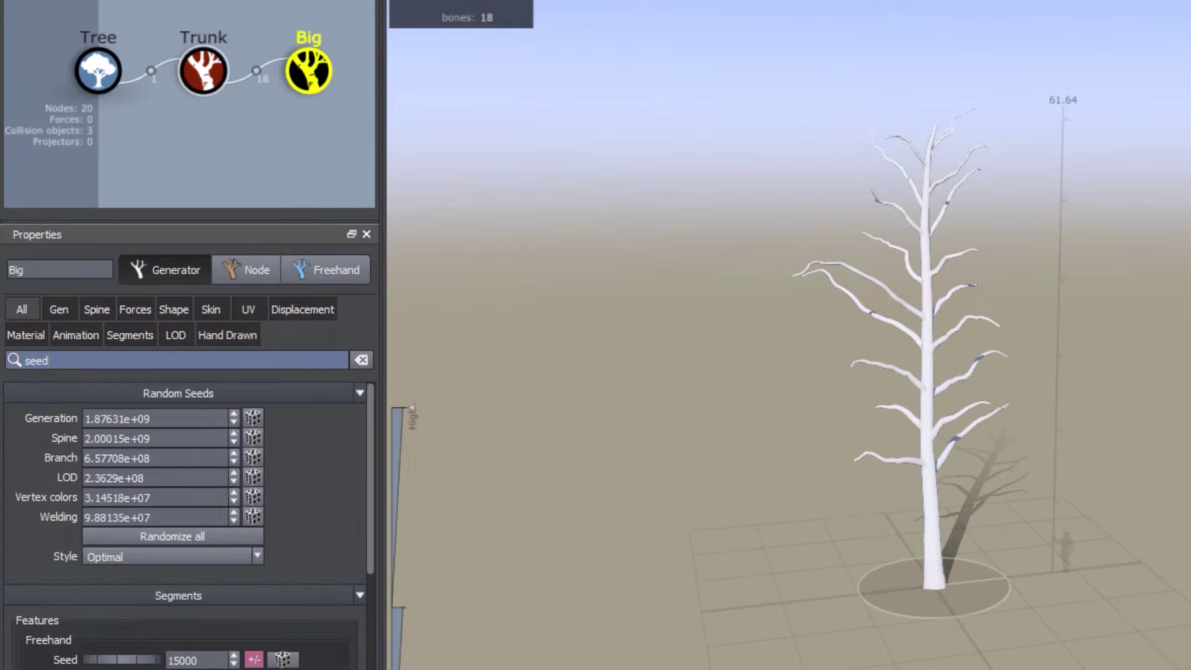
pyautogui.click(176, 537)
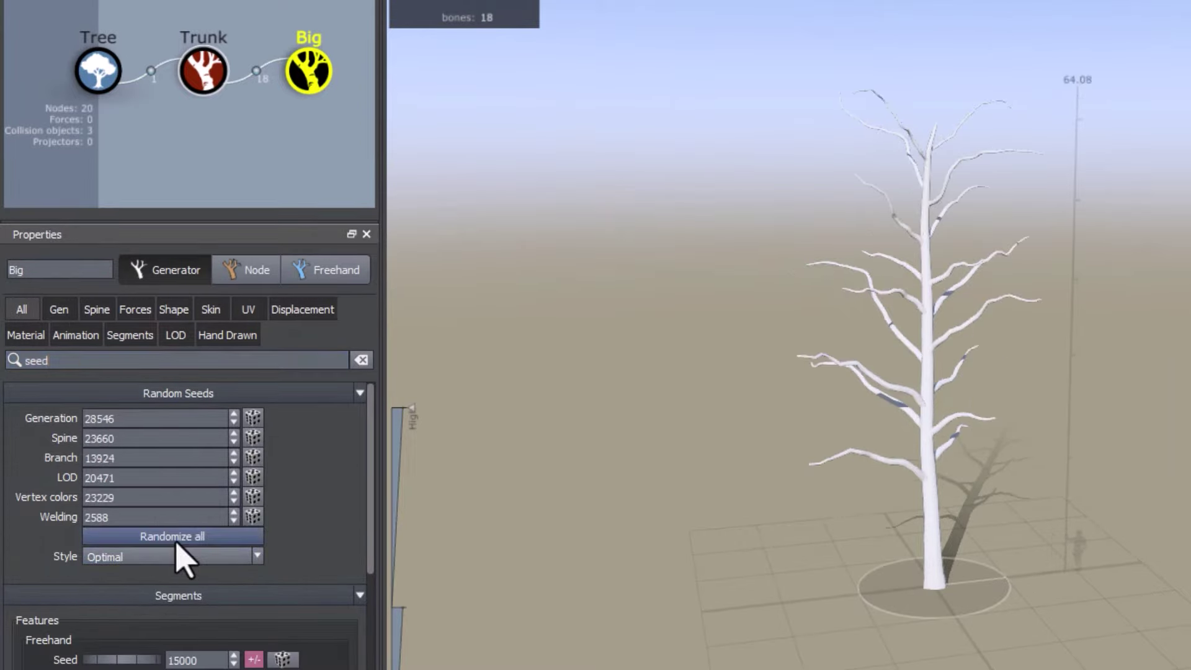
pyautogui.click(176, 537)
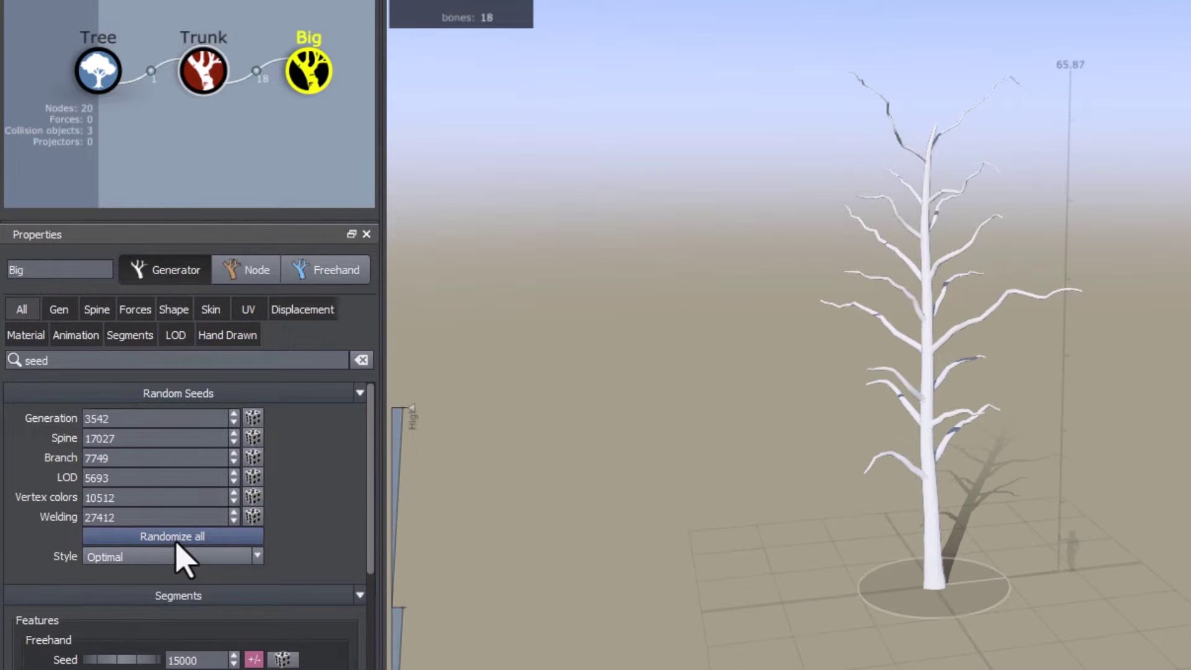
pyautogui.click(94, 310)
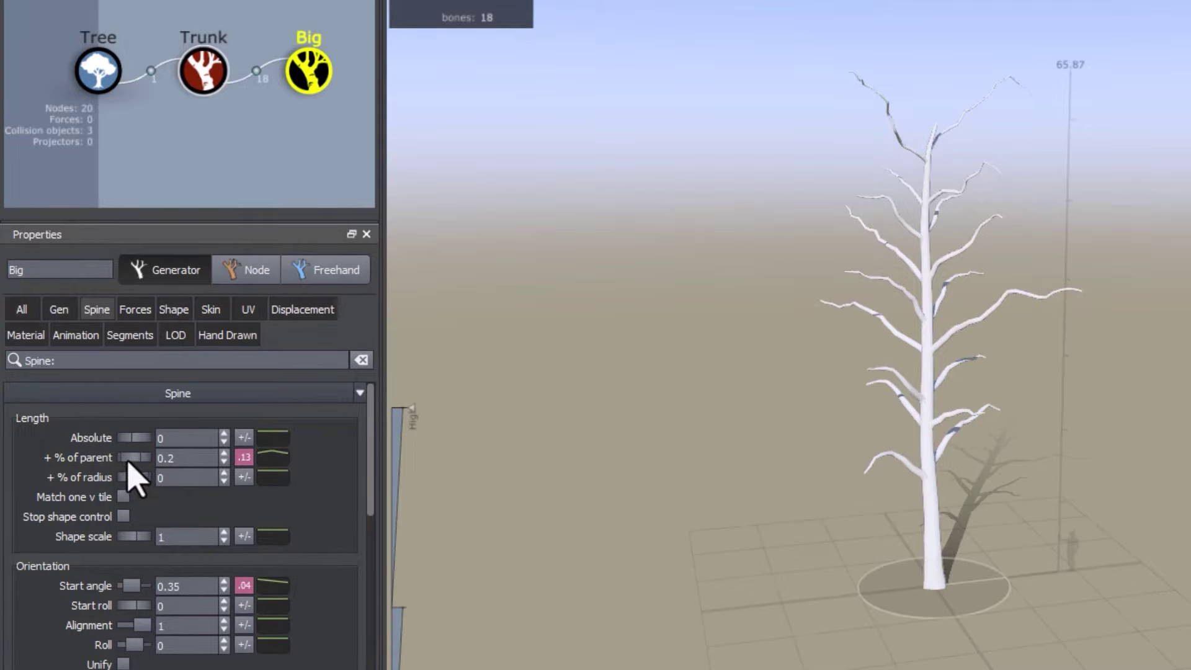
# Lengthen the Big branches to about 0.3 of parent and set Start angle to 0.353
pyautogui.moveTo(128, 465); pyautogui.dragTo(138, 464)
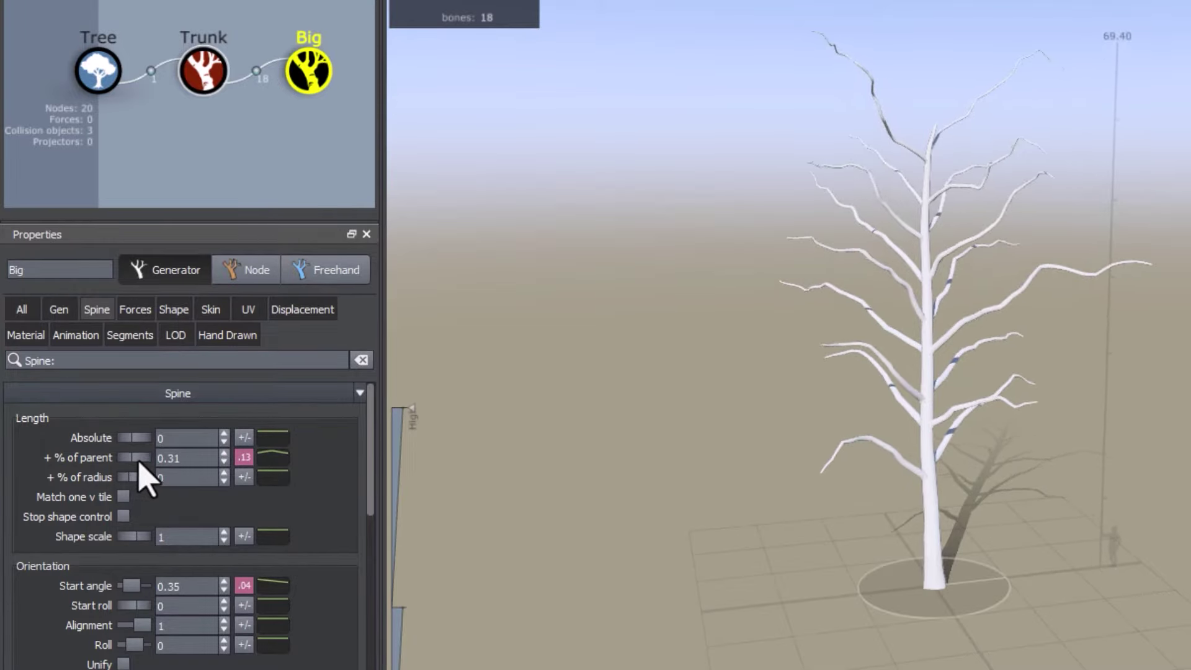
pyautogui.scroll(-3, 207, 520)
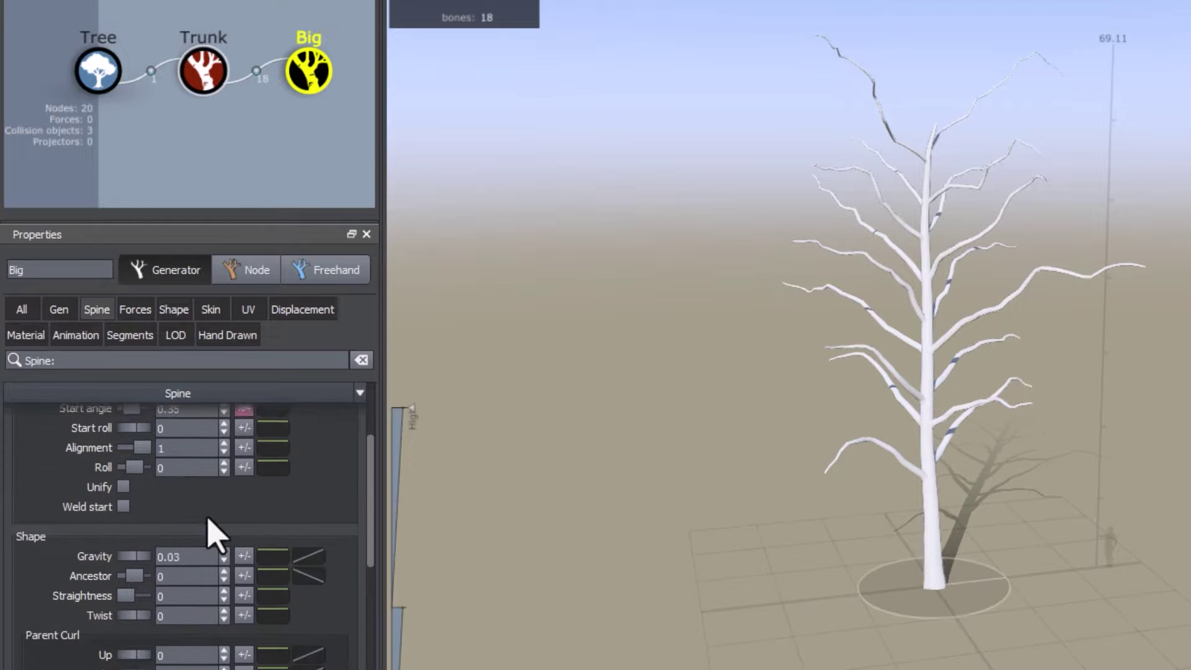
pyautogui.scroll(-1, 211, 533)
pyautogui.click(96, 310)
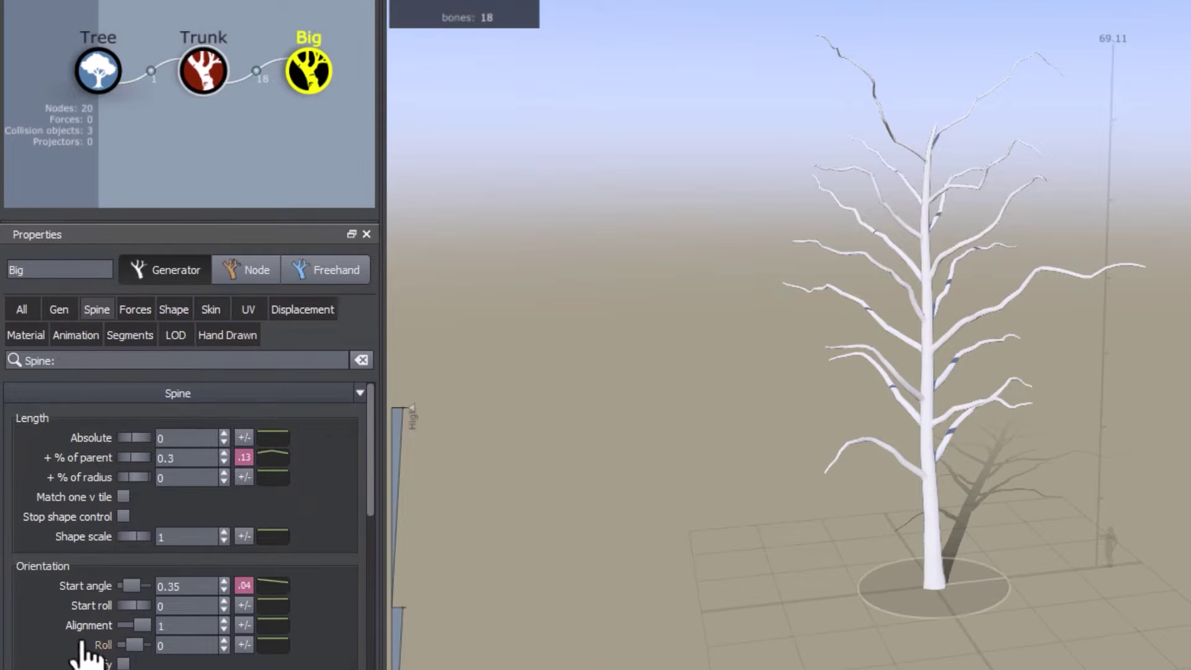
pyautogui.scroll(-3, 80, 646)
pyautogui.scroll(1, 115, 577)
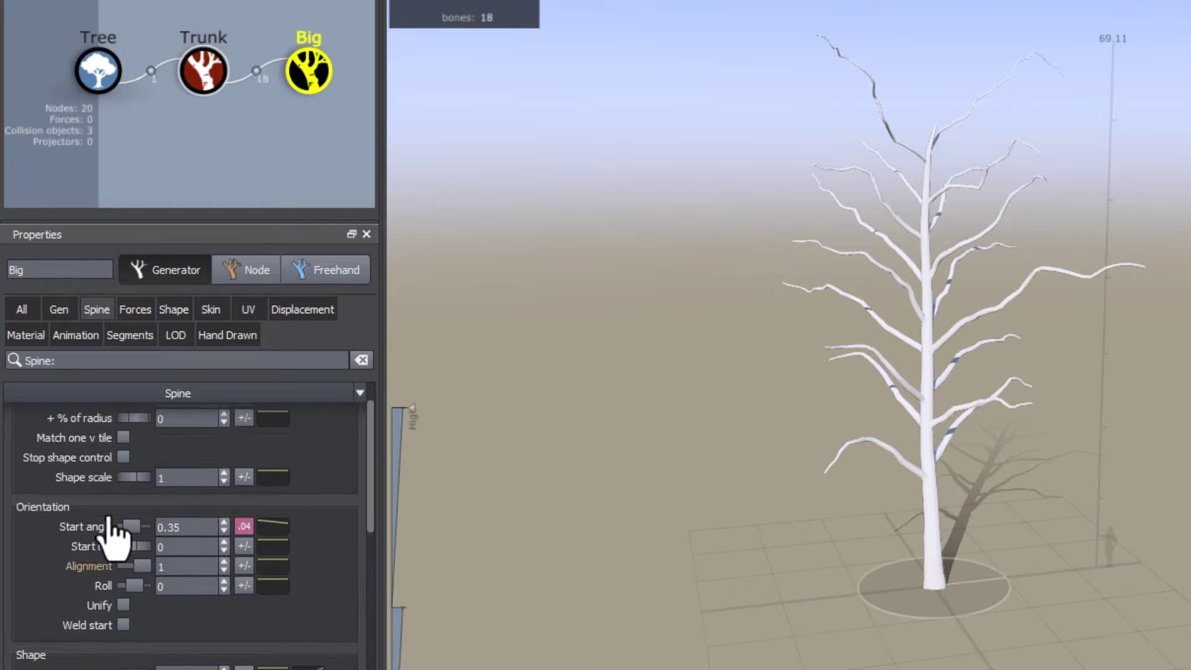
pyautogui.moveTo(131, 529); pyautogui.dragTo(132, 529)
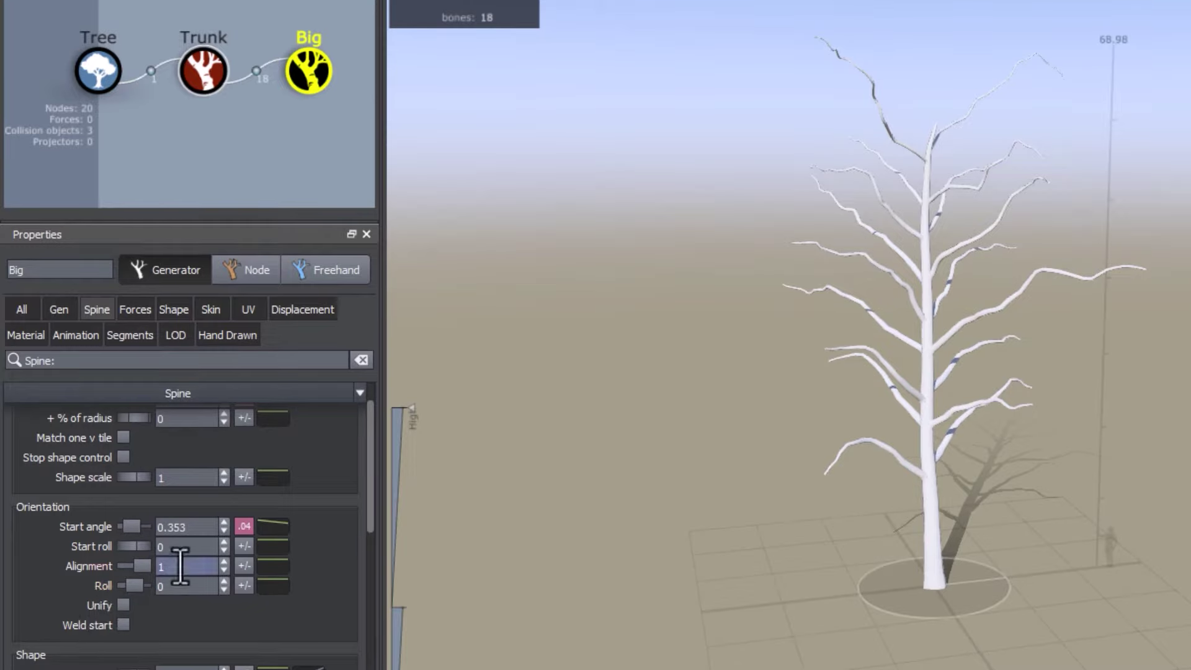
pyautogui.click(61, 314)
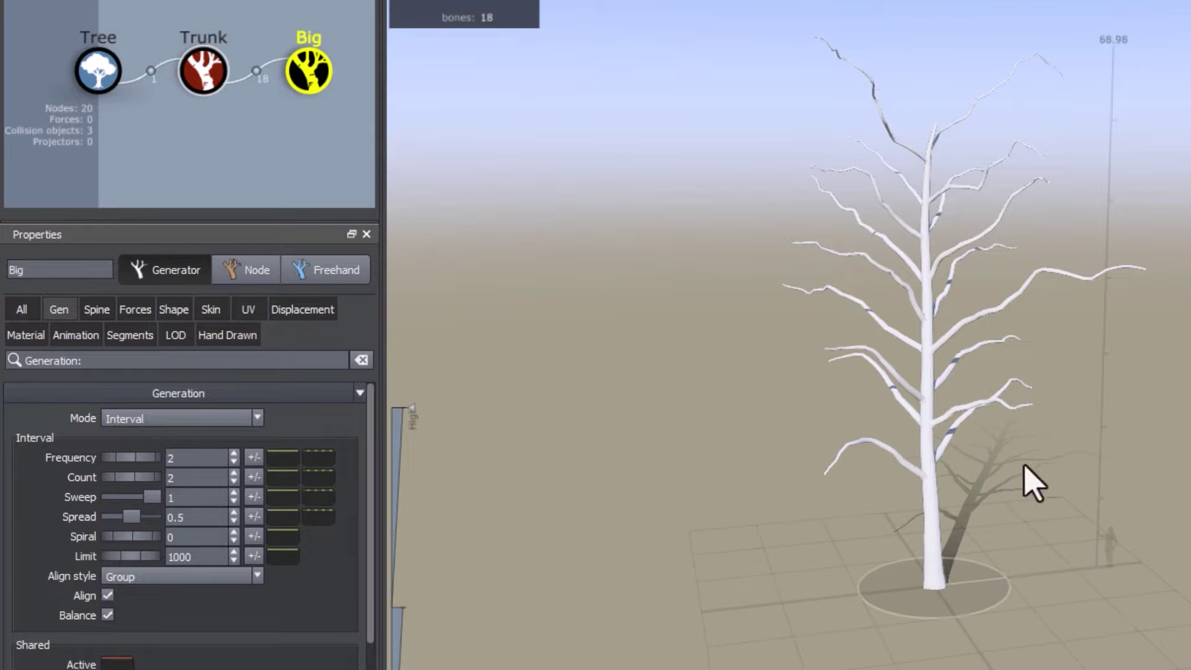
# Drop the Big branches' Frequency value to 1 on the Gen tab
pyautogui.doubleClick(223, 497)
pyautogui.press('Return')
pyautogui.moveTo(130, 465); pyautogui.dragTo(31, 464)
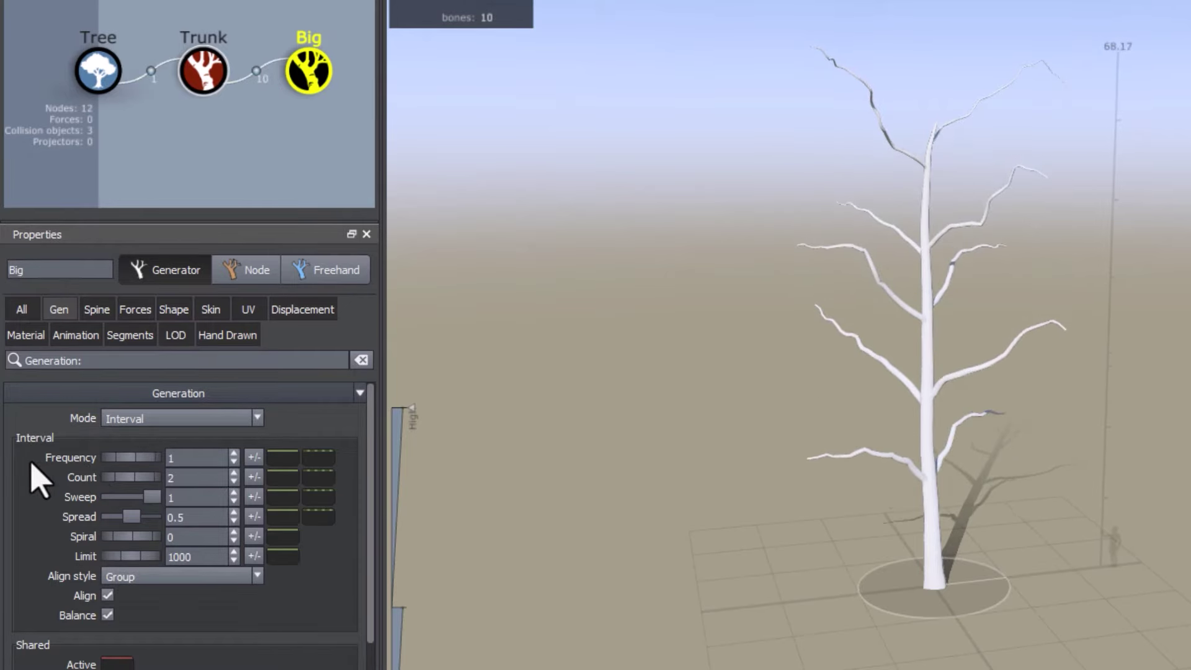
# Filter Properties by 'seed' and reroll all Big branch seeds repeatedly until the layout looks right
pyautogui.tripleClick(98, 360)
pyautogui.write('seed')
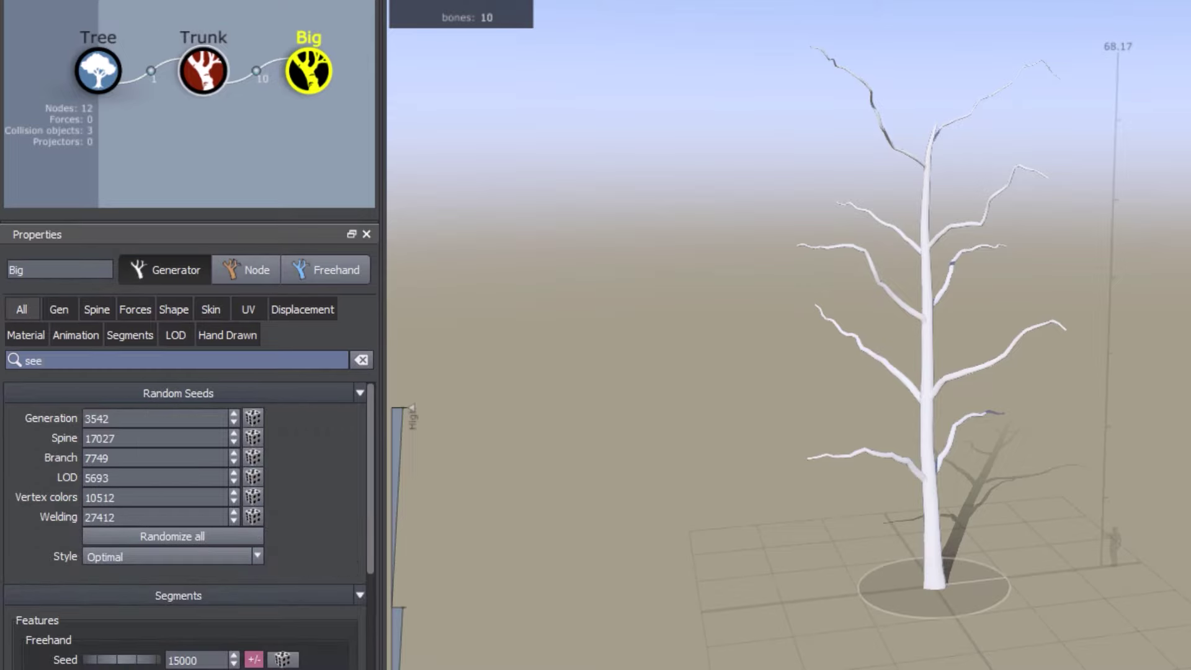
pyautogui.click(166, 537)
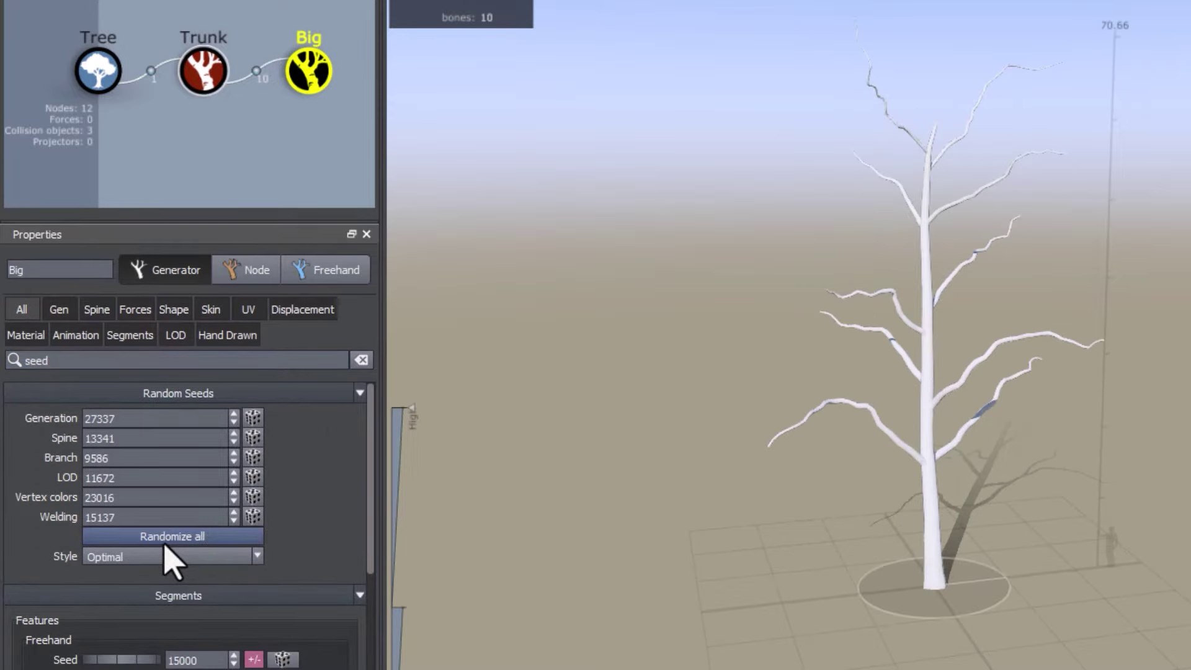
pyautogui.click(165, 544)
pyautogui.click(165, 544)
pyautogui.click(165, 543)
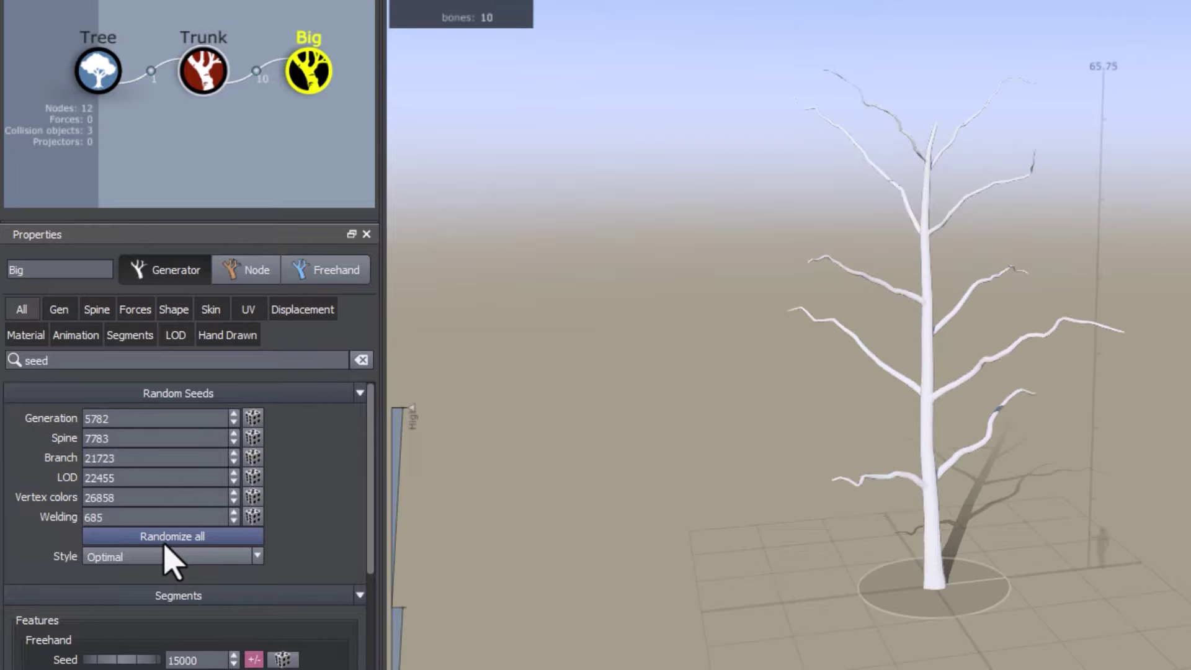
pyautogui.click(165, 543)
pyautogui.click(165, 543)
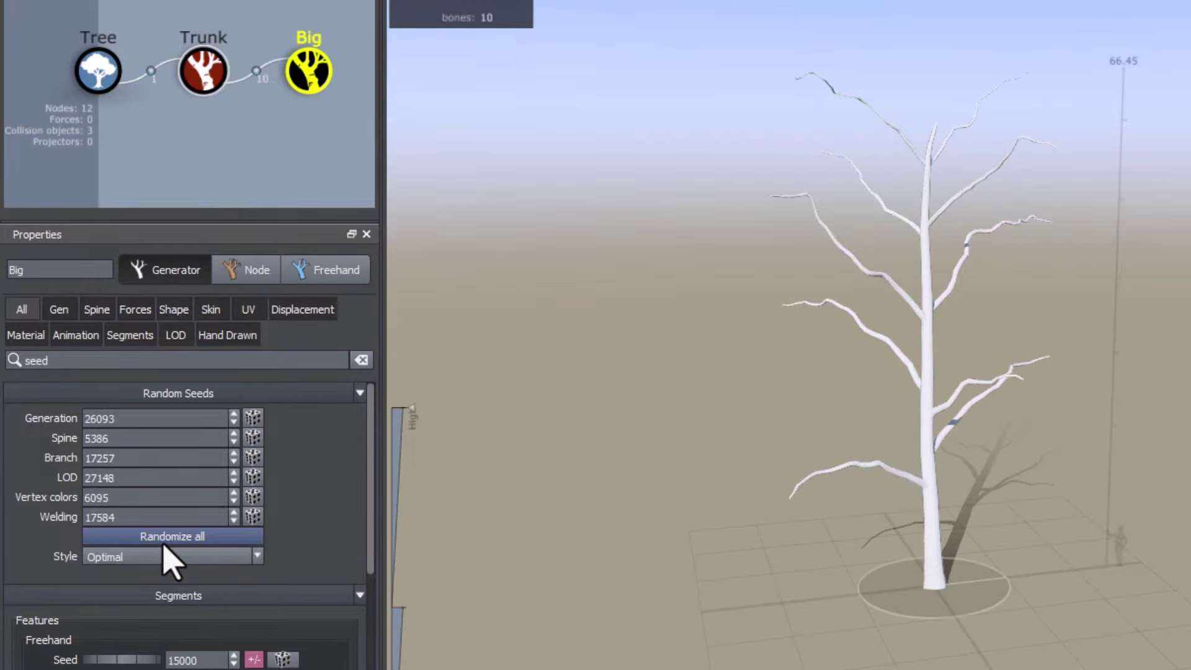
pyautogui.click(165, 543)
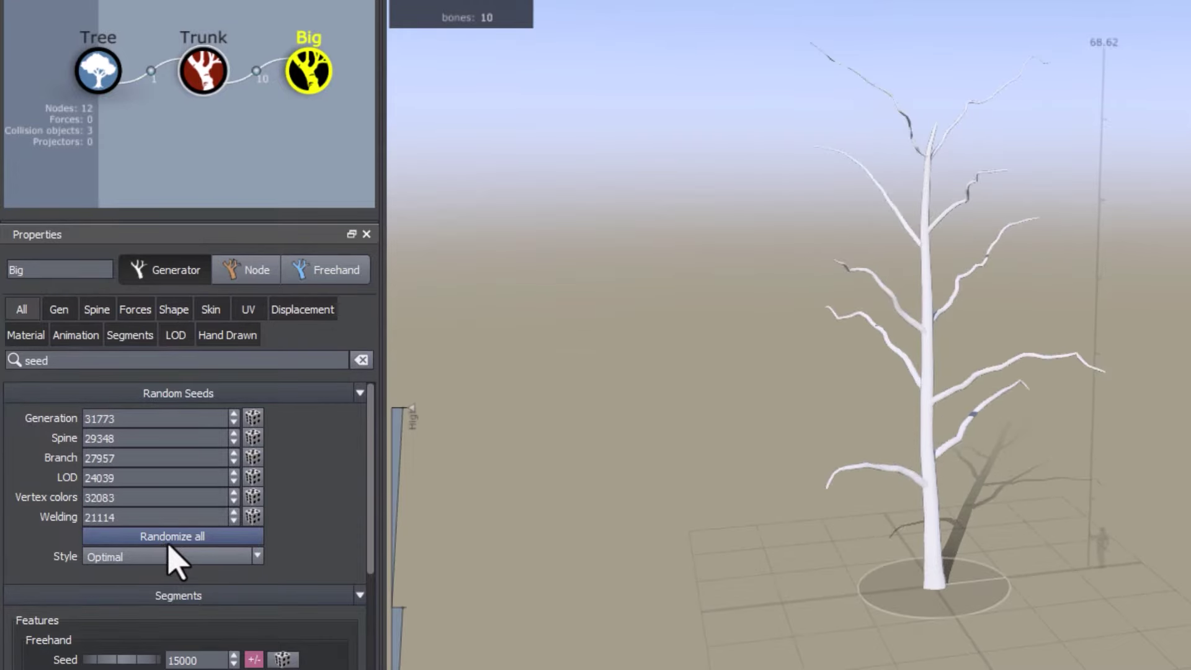
pyautogui.click(159, 541)
pyautogui.click(157, 539)
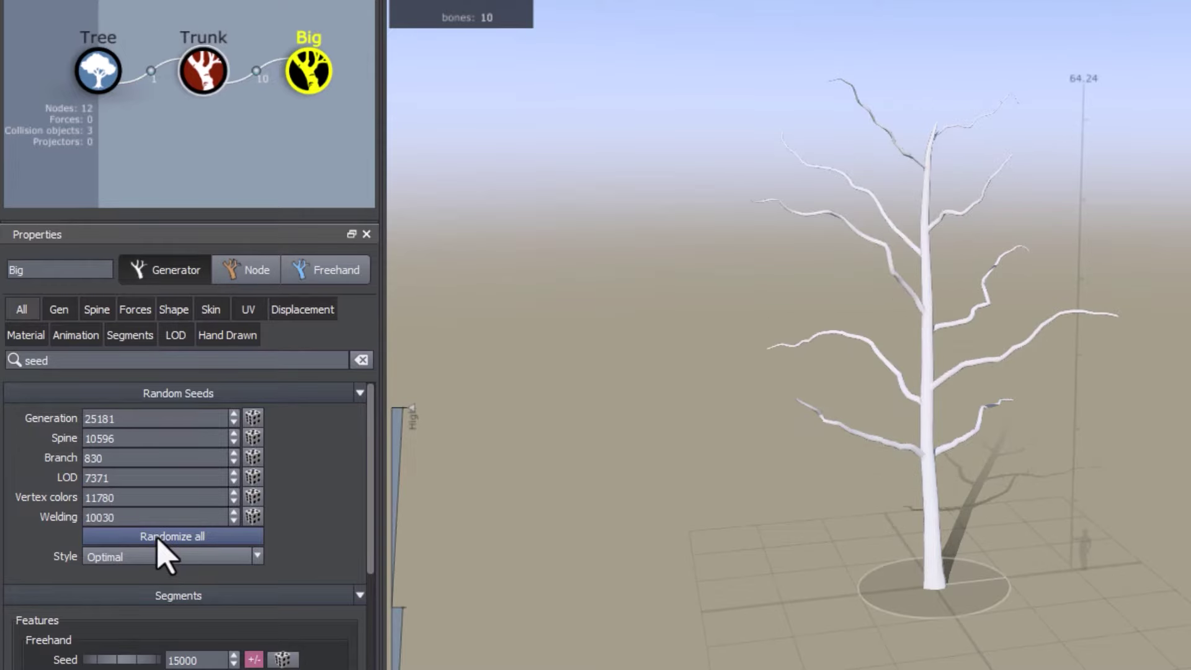
pyautogui.click(164, 542)
pyautogui.click(164, 542)
pyautogui.click(164, 542)
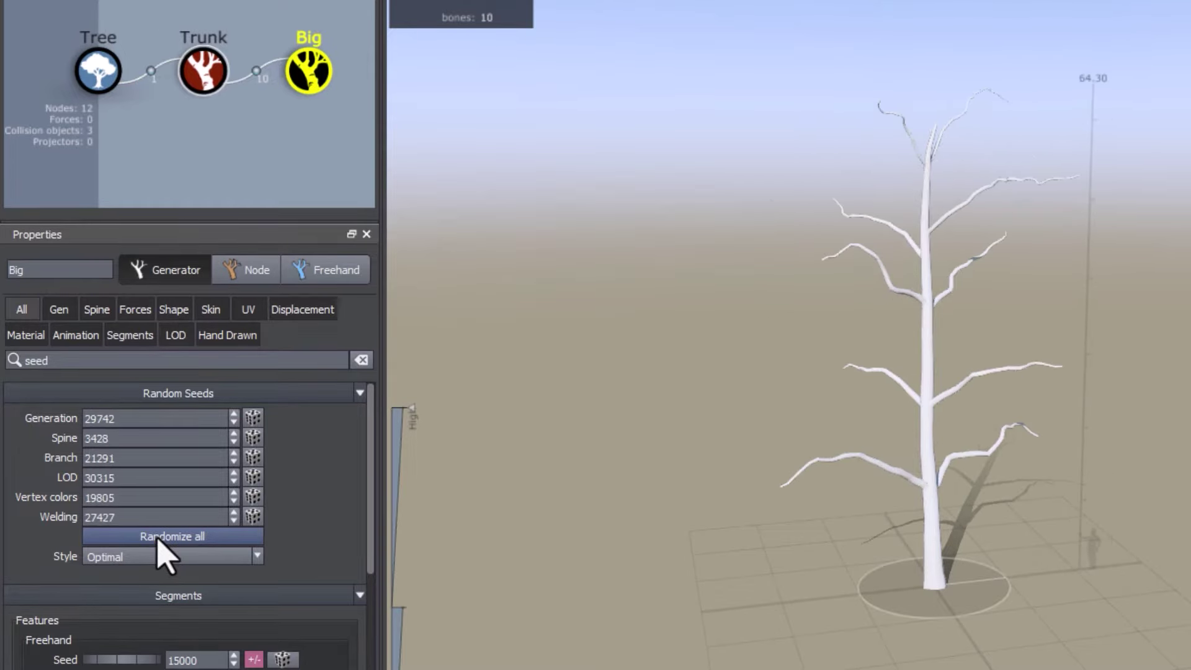
pyautogui.click(164, 542)
pyautogui.click(163, 542)
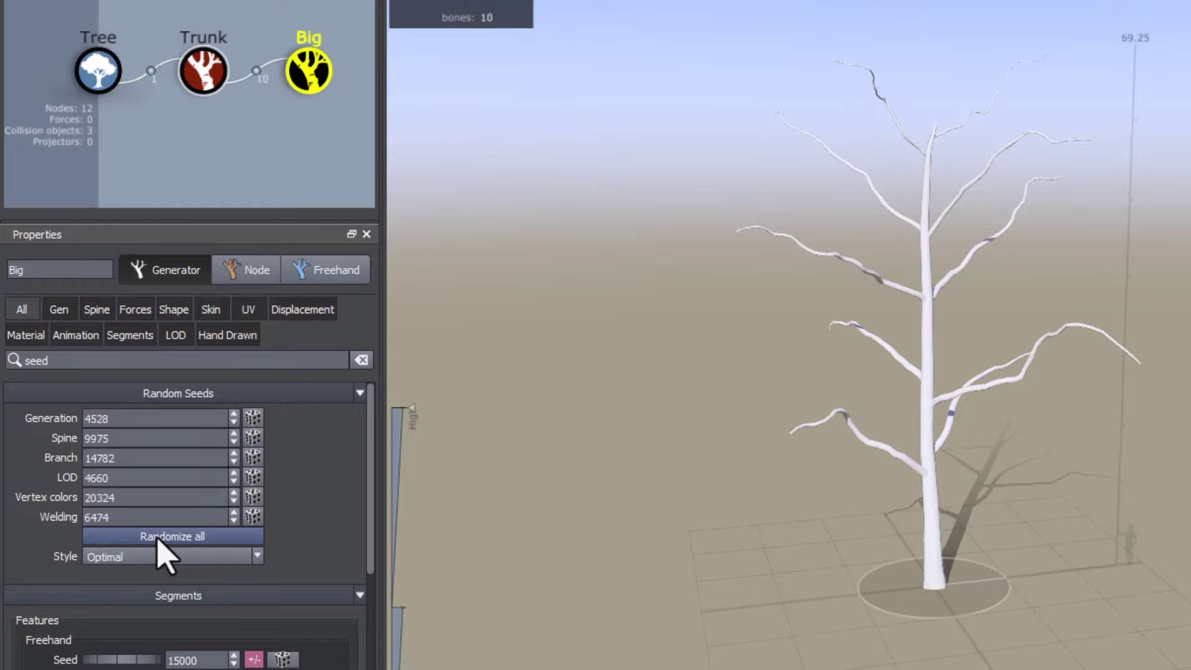
pyautogui.moveTo(1106, 550); pyautogui.dragTo(1053, 525)
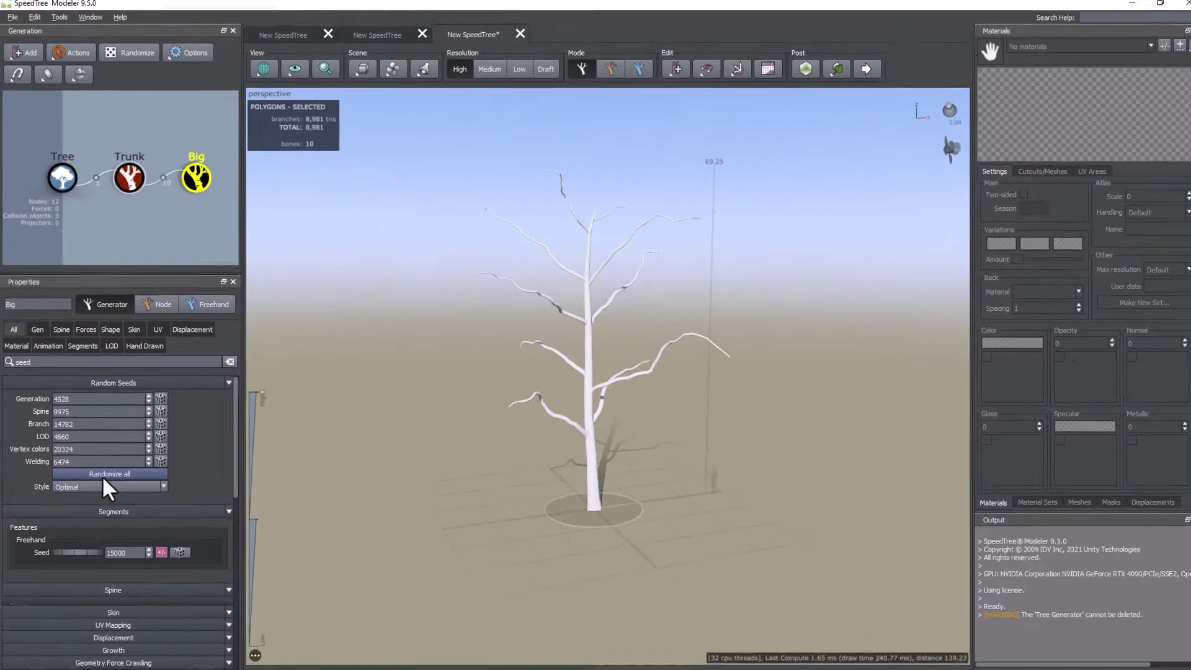
pyautogui.click(100, 485)
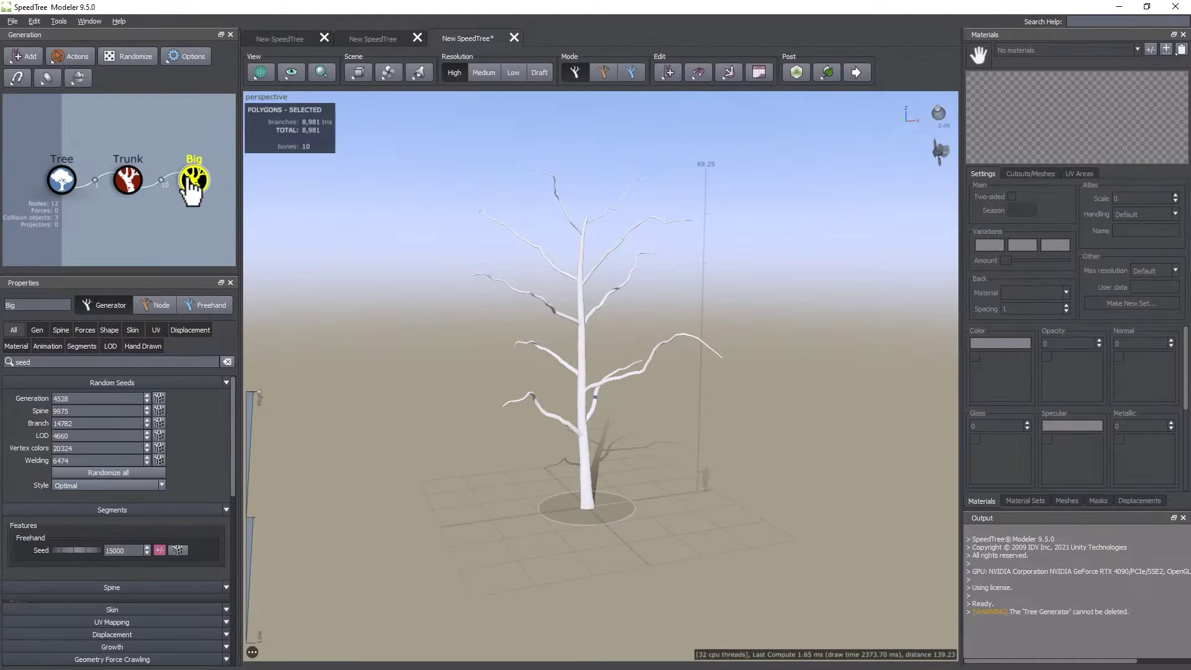
# Add a Bifurcating branch generator as a child of the Big branches node
pyautogui.rightClick(199, 181)
pyautogui.moveTo(199, 181)
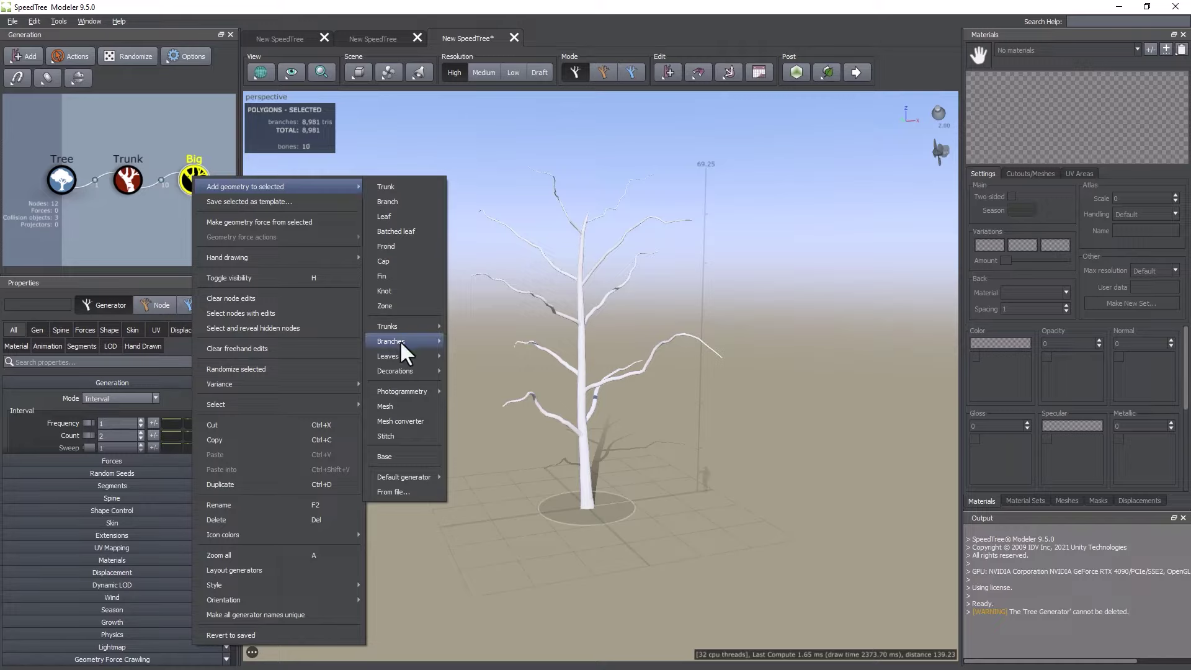
pyautogui.moveTo(399, 341)
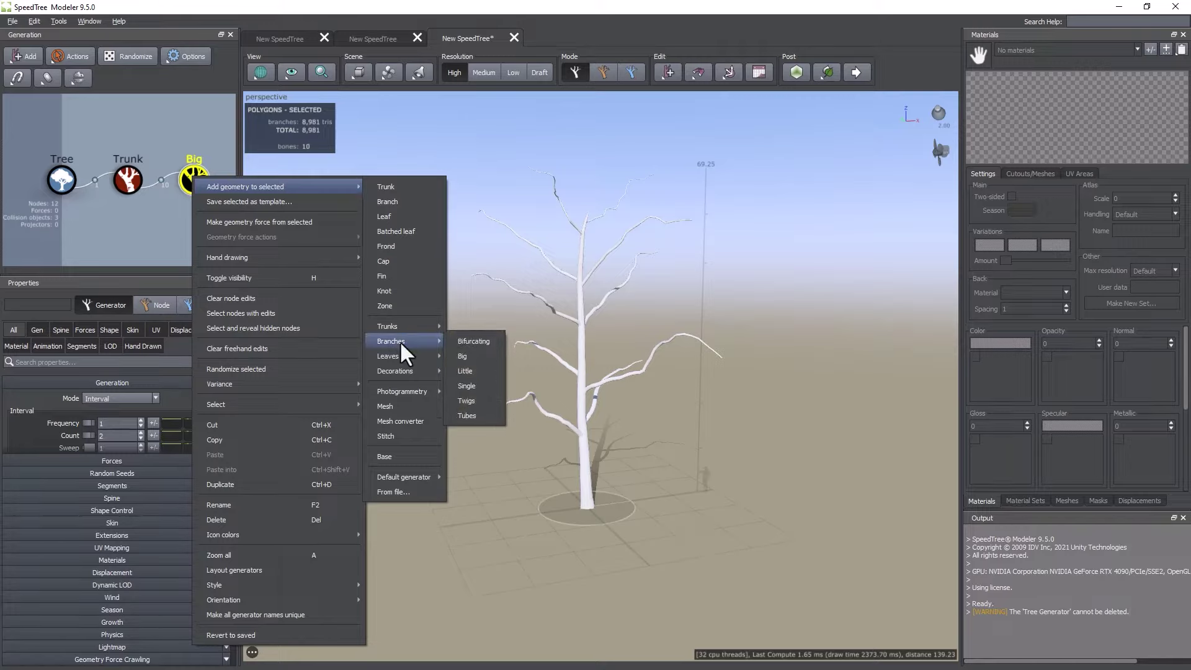
pyautogui.click(469, 341)
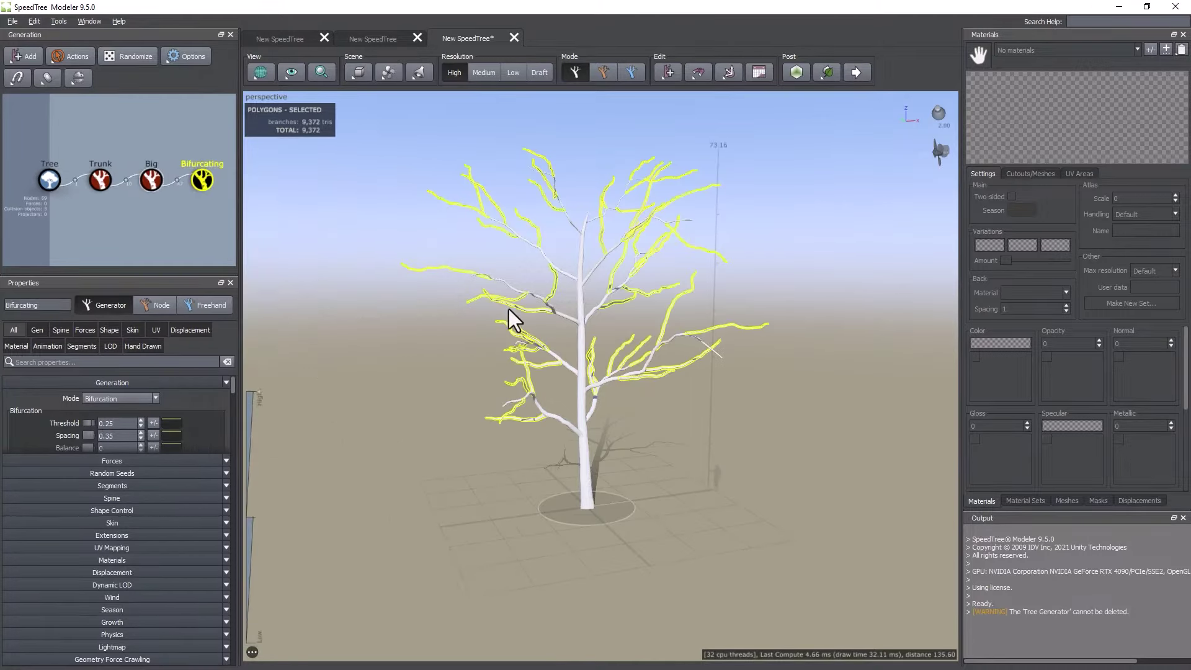
pyautogui.scroll(-1, 530, 295)
pyautogui.scroll(5, 532, 312)
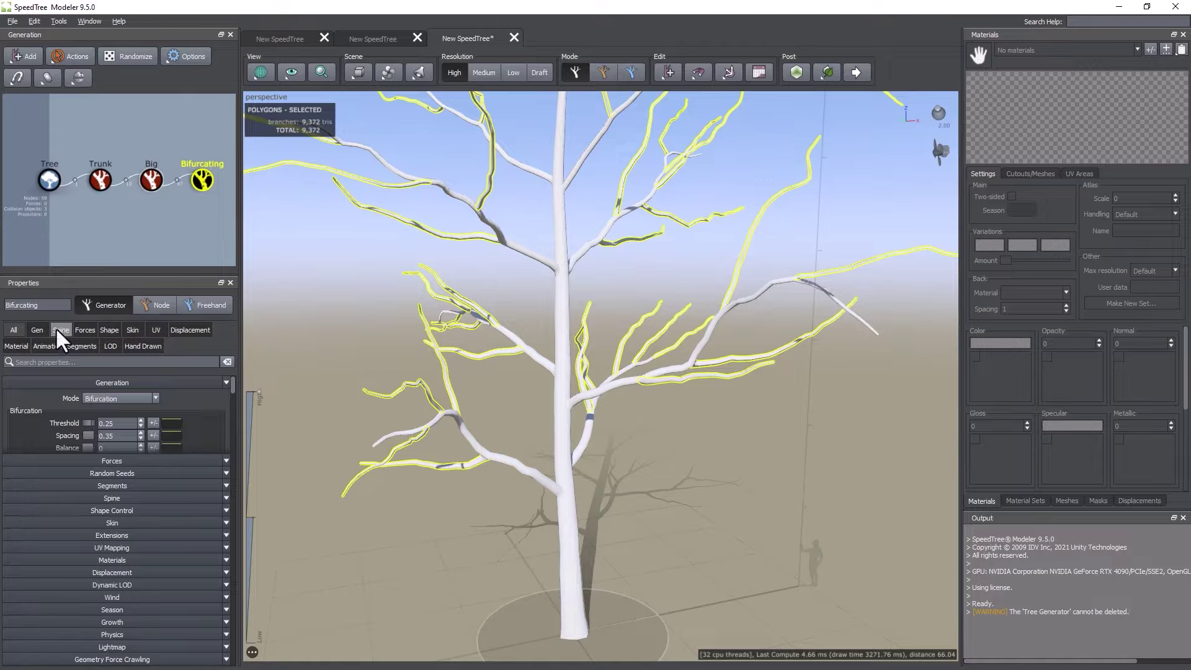
pyautogui.click(38, 330)
# Set the Bifurcating Threshold to 0.34 and Boundaries First to -0.04
pyautogui.scroll(3, 366, 358)
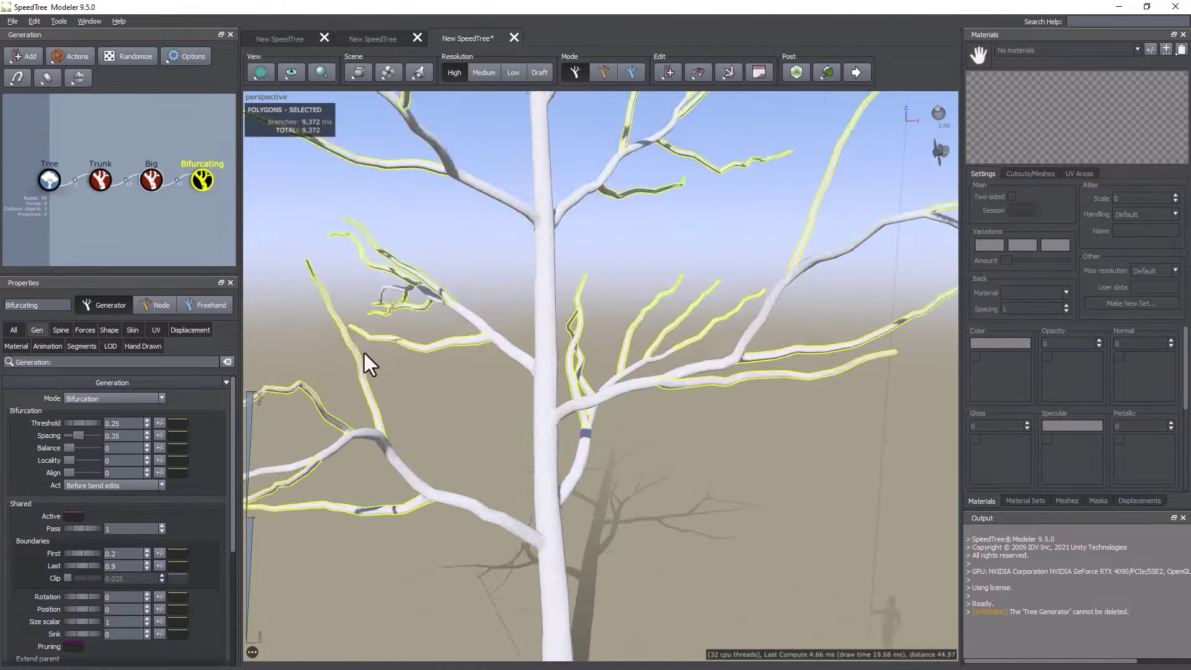
pyautogui.scroll(-5, 372, 355)
pyautogui.scroll(2, 382, 352)
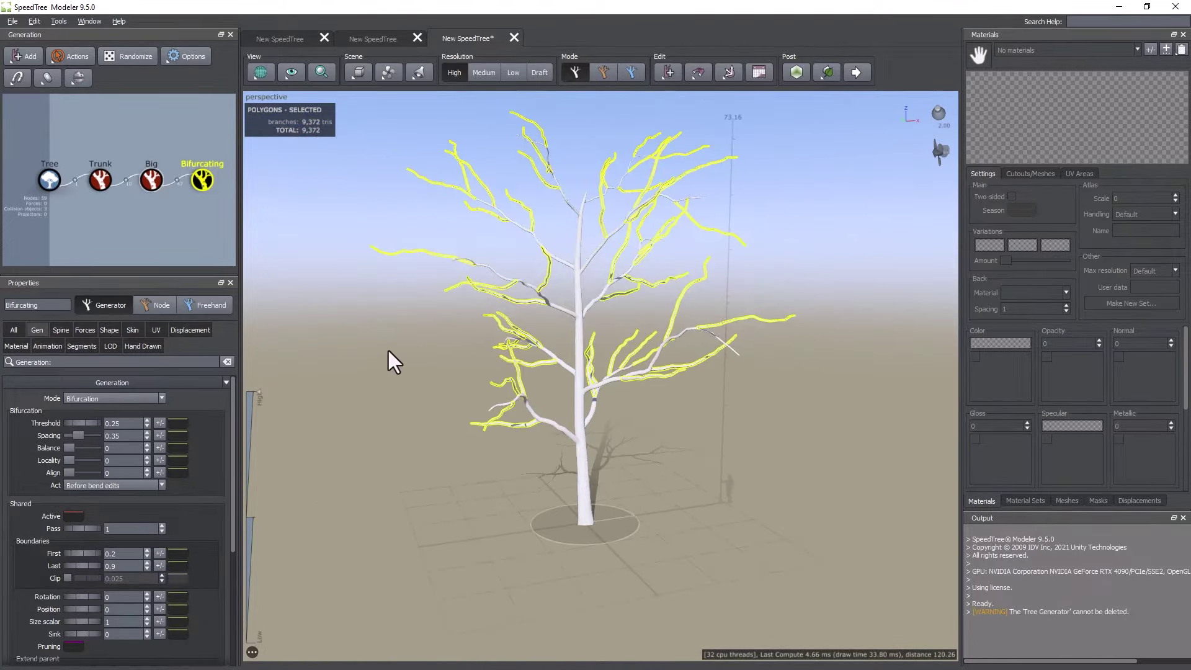
pyautogui.moveTo(388, 351); pyautogui.dragTo(385, 368)
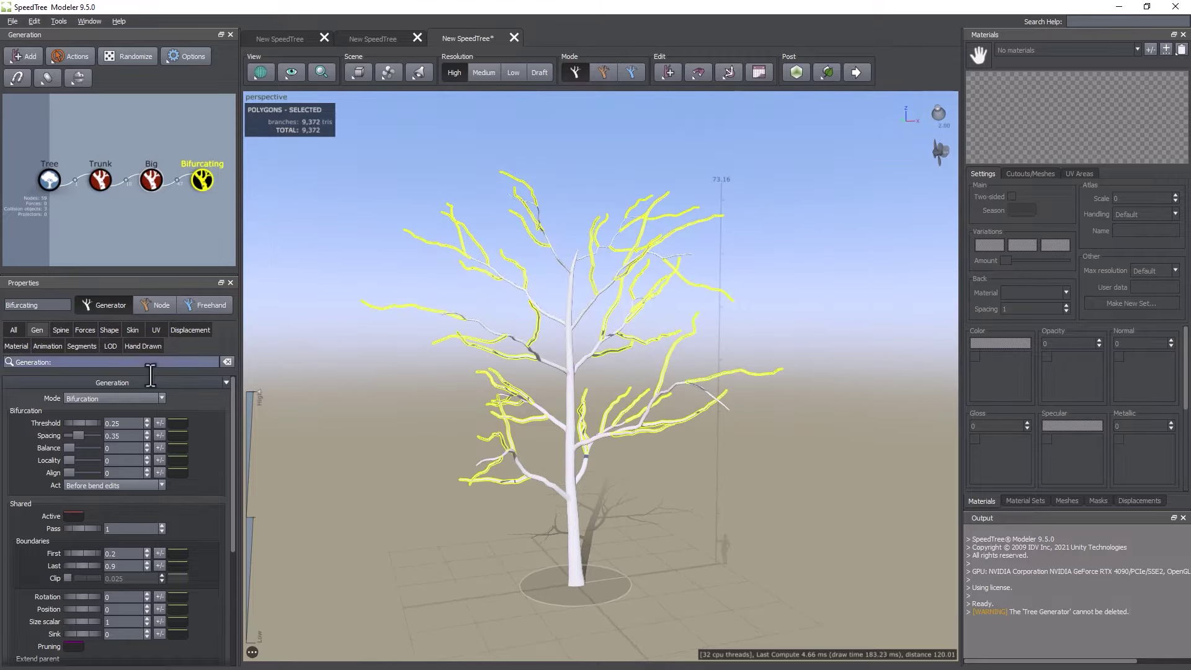
pyautogui.moveTo(80, 422)
pyautogui.mouseDown()
pyautogui.moveTo(129, 423)
pyautogui.moveTo(79, 423)
pyautogui.mouseUp()
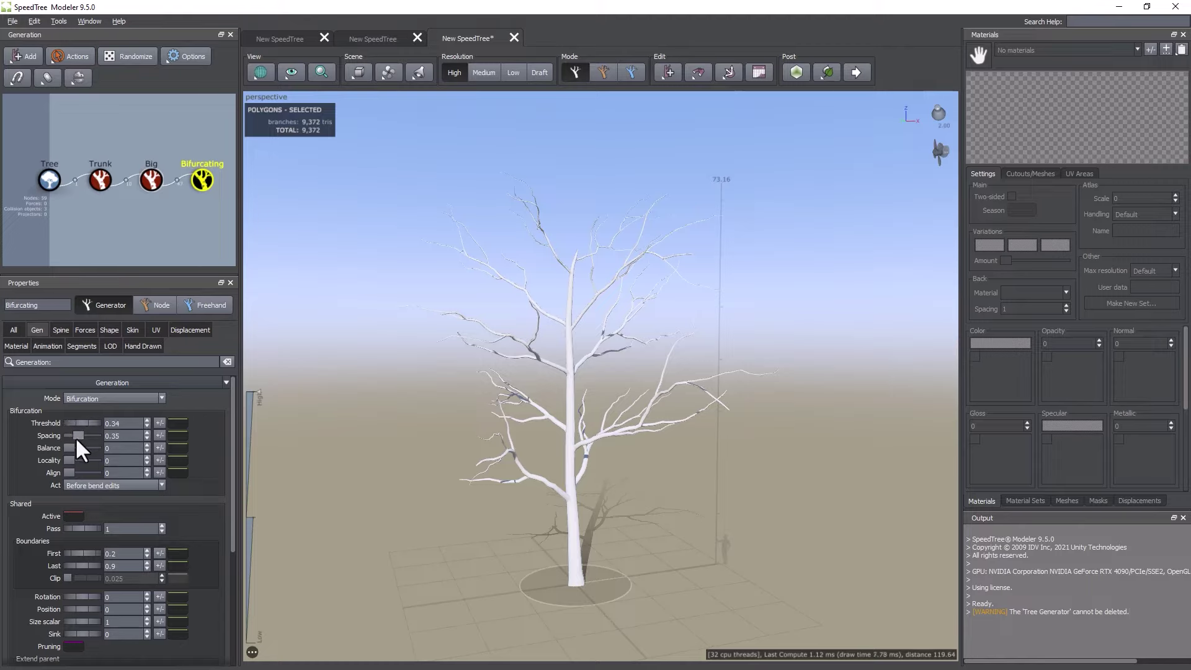
pyautogui.scroll(-2, 92, 508)
pyautogui.moveTo(81, 515); pyautogui.dragTo(69, 516)
pyautogui.moveTo(70, 515); pyautogui.dragTo(64, 515)
pyautogui.scroll(2, 86, 541)
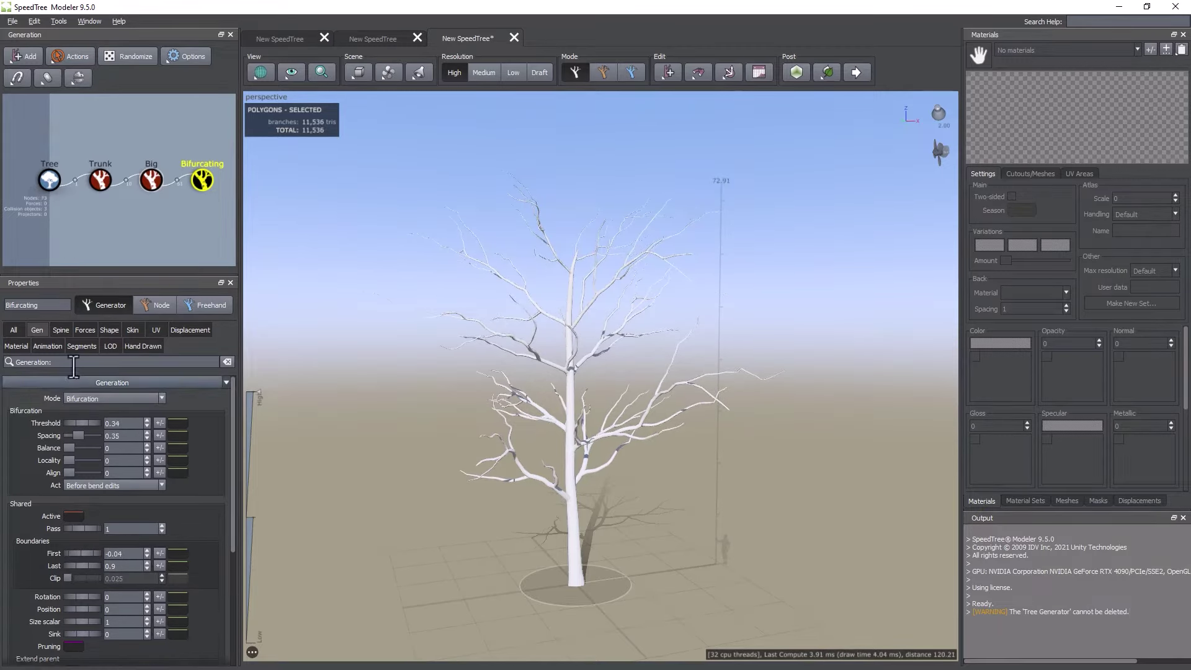
# Set the Bifurcating Spine length to Absolute 1.82 and % of parent 0.43
pyautogui.click(60, 330)
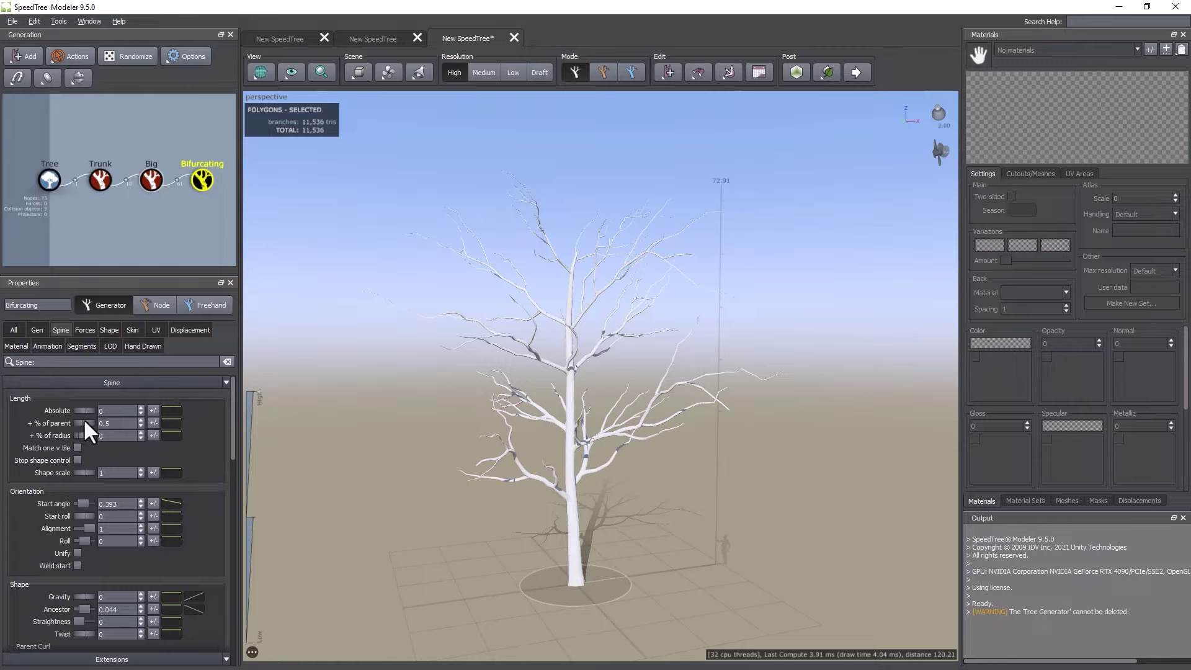
pyautogui.moveTo(80, 411); pyautogui.dragTo(184, 410)
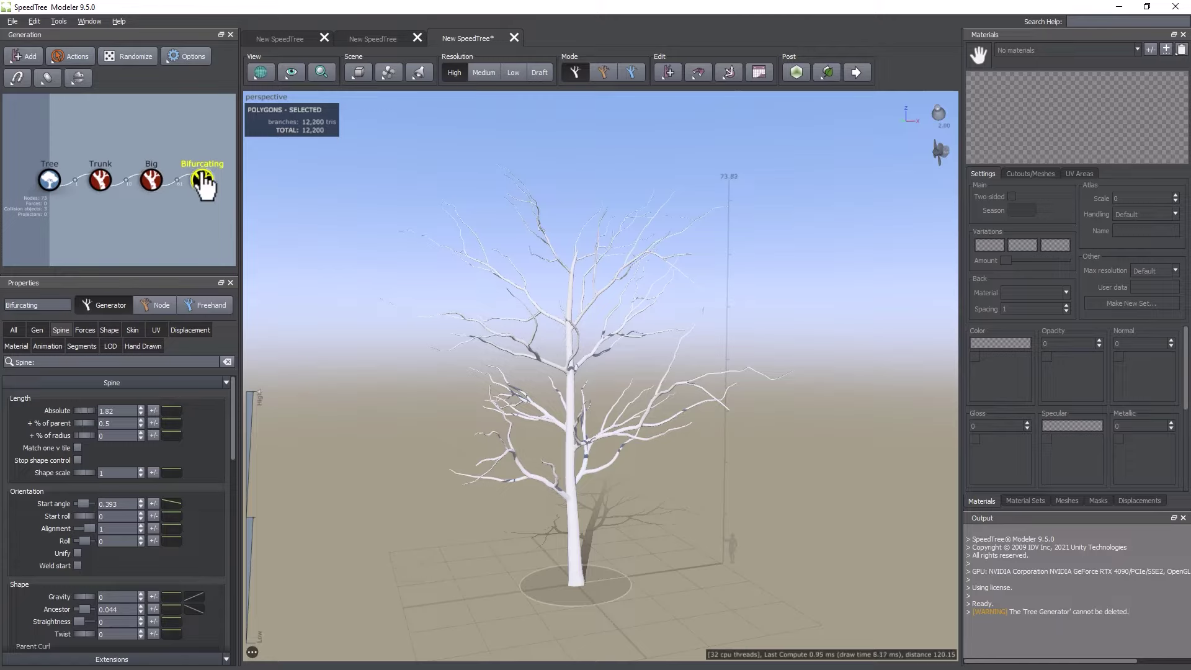
pyautogui.scroll(3, 203, 180)
pyautogui.moveTo(202, 207); pyautogui.dragTo(87, 245, button='middle')
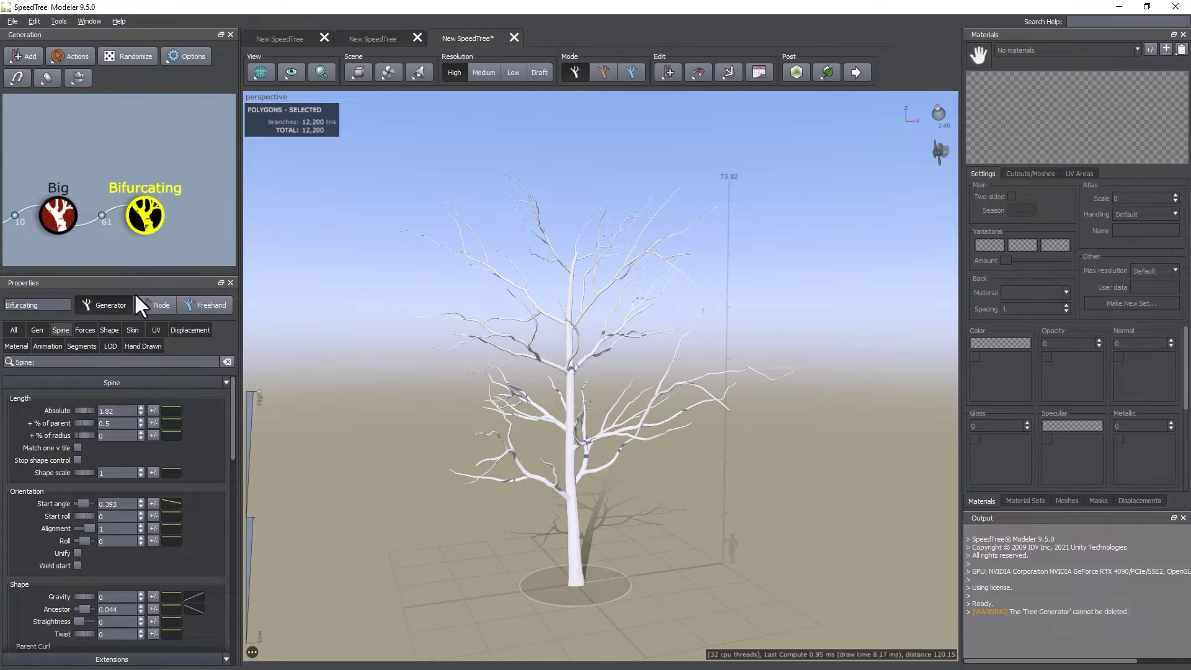
pyautogui.moveTo(80, 423); pyautogui.dragTo(75, 423)
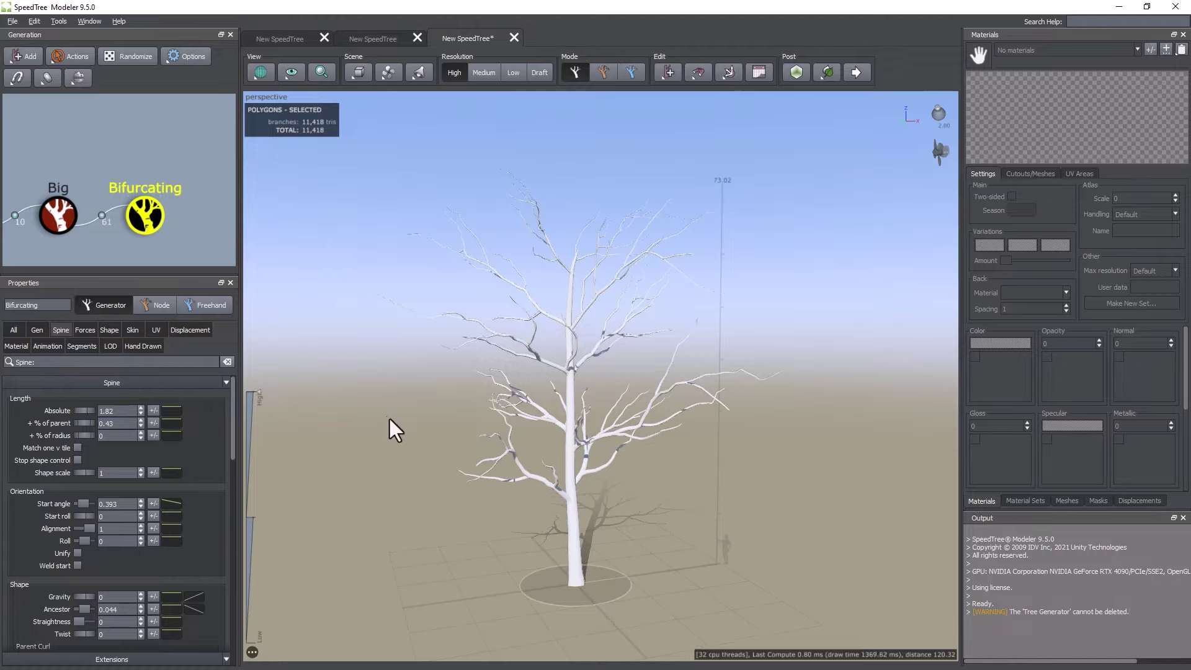
pyautogui.moveTo(389, 419); pyautogui.dragTo(430, 445)
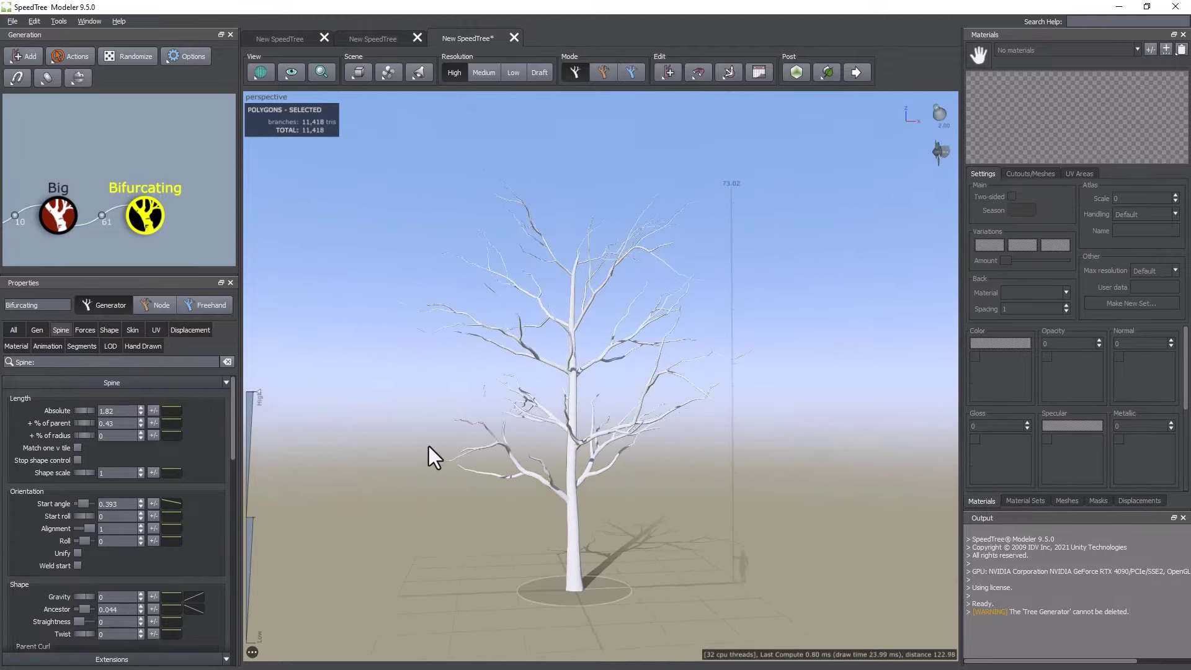
# Add another Bifurcating branch generator to the Bifurcating node
pyautogui.rightClick(180, 231)
pyautogui.click(151, 217)
pyautogui.rightClick(145, 214)
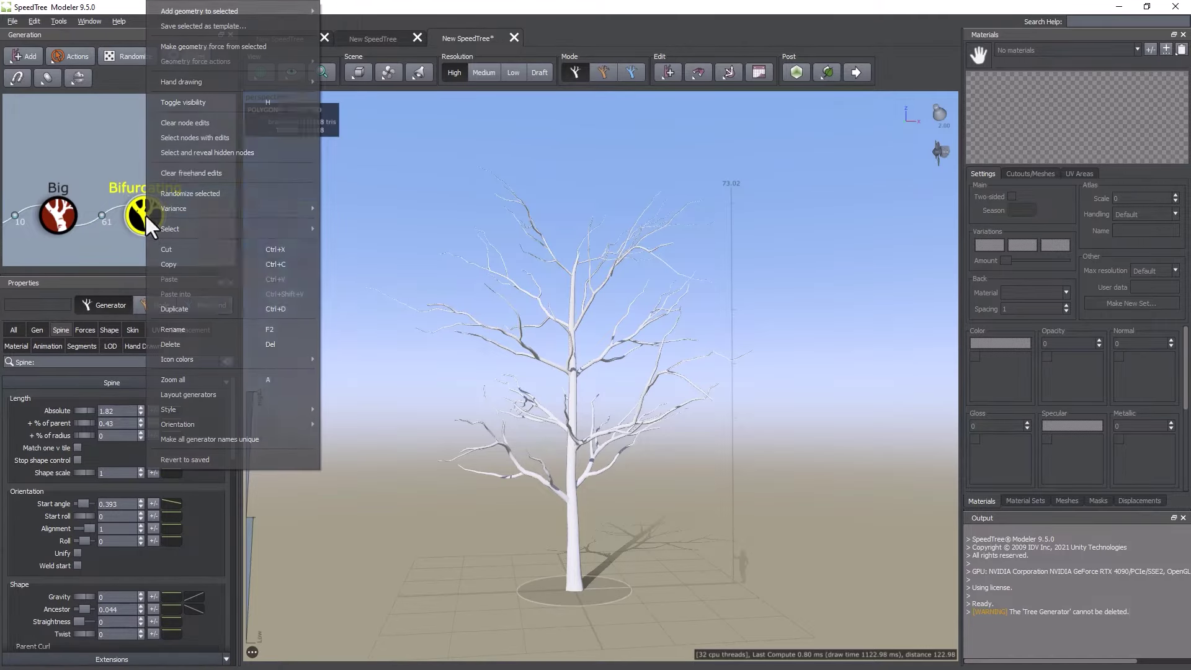
pyautogui.moveTo(203, 14)
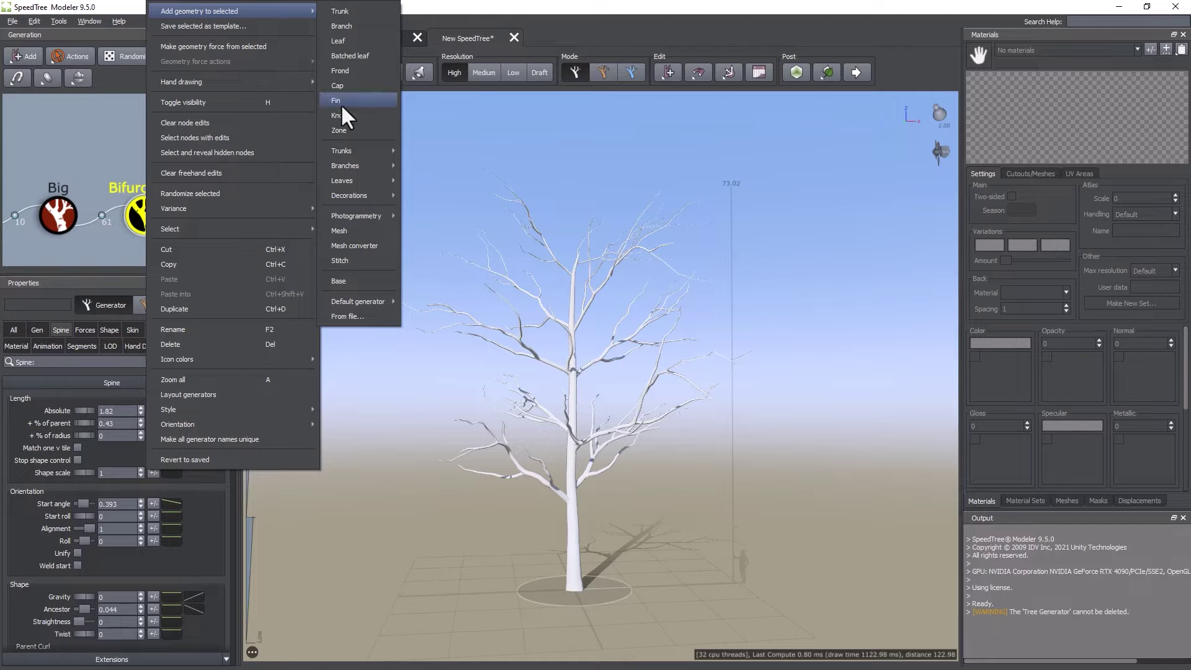
pyautogui.moveTo(342, 165)
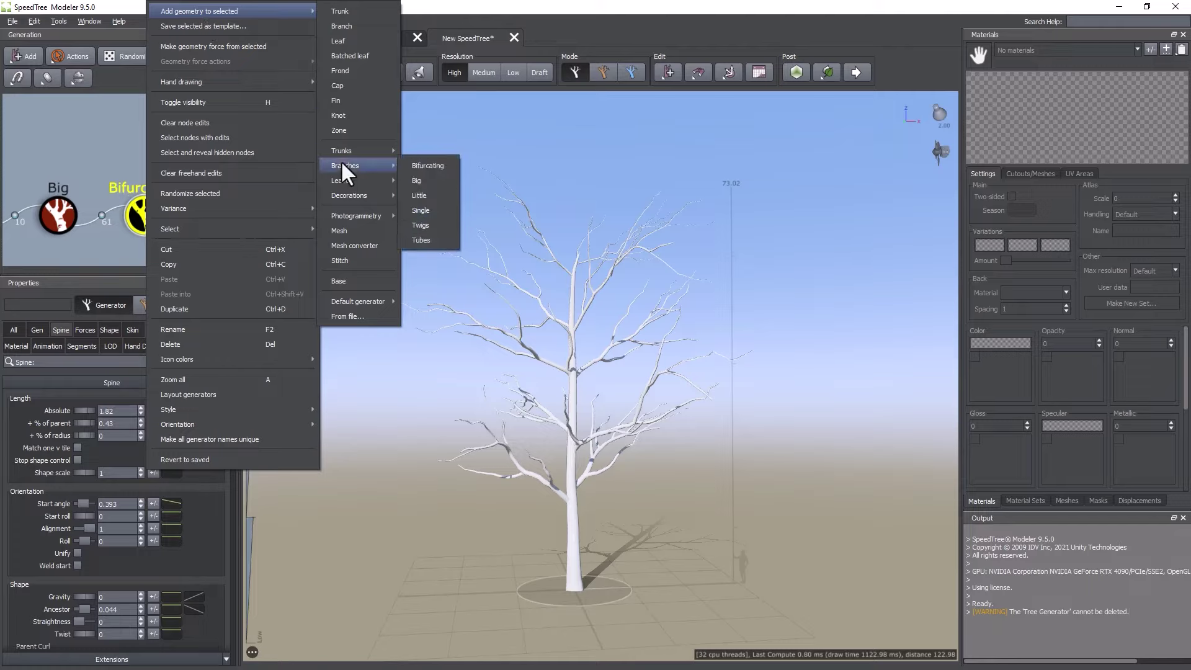
pyautogui.click(419, 165)
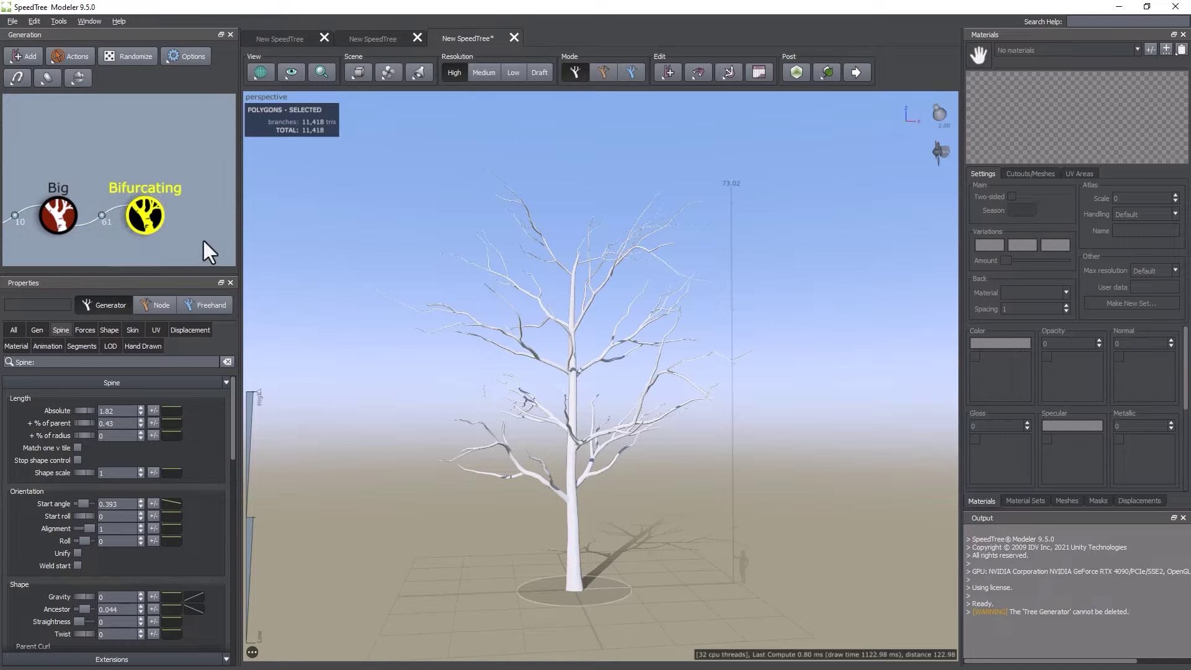
# Create the Bifurcating 2 node and attach it as a child of Bifurcating
pyautogui.moveTo(140, 218); pyautogui.dragTo(150, 231)
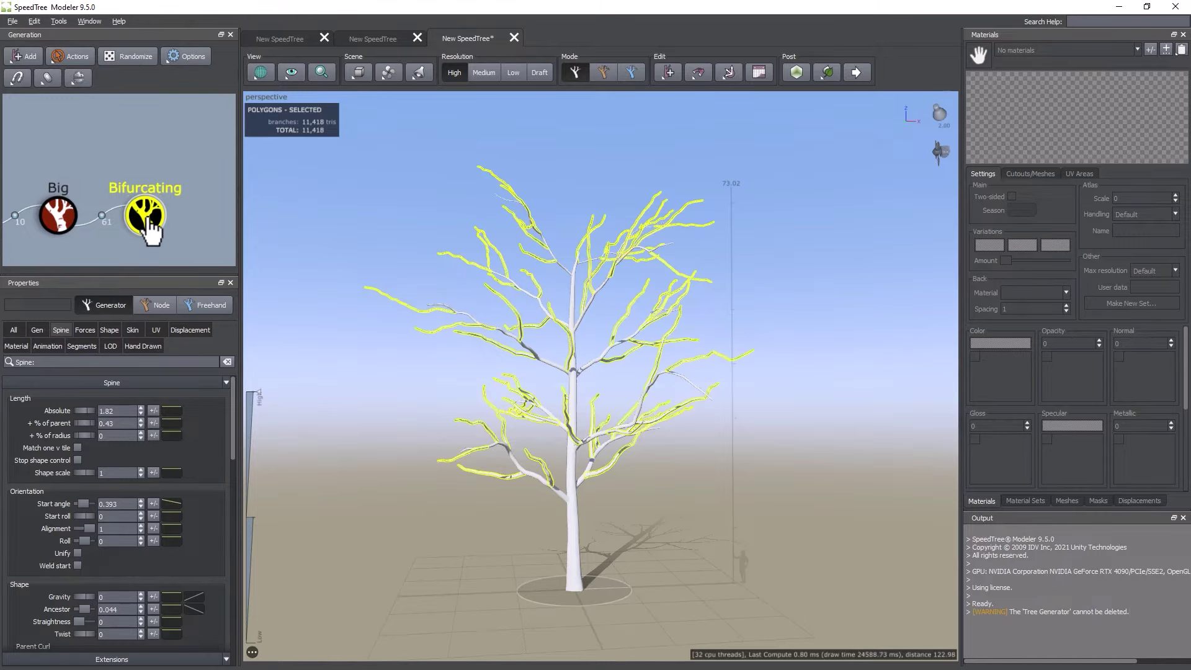
pyautogui.hotkey('ctrl', 'd')
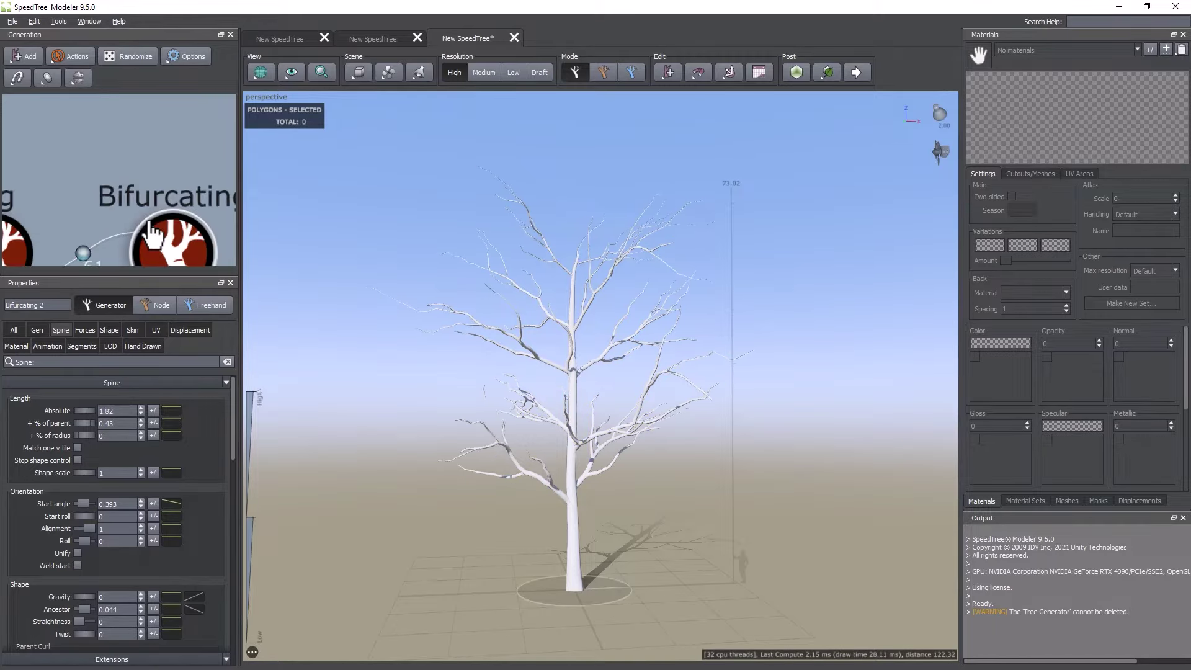
pyautogui.scroll(-2, 147, 241)
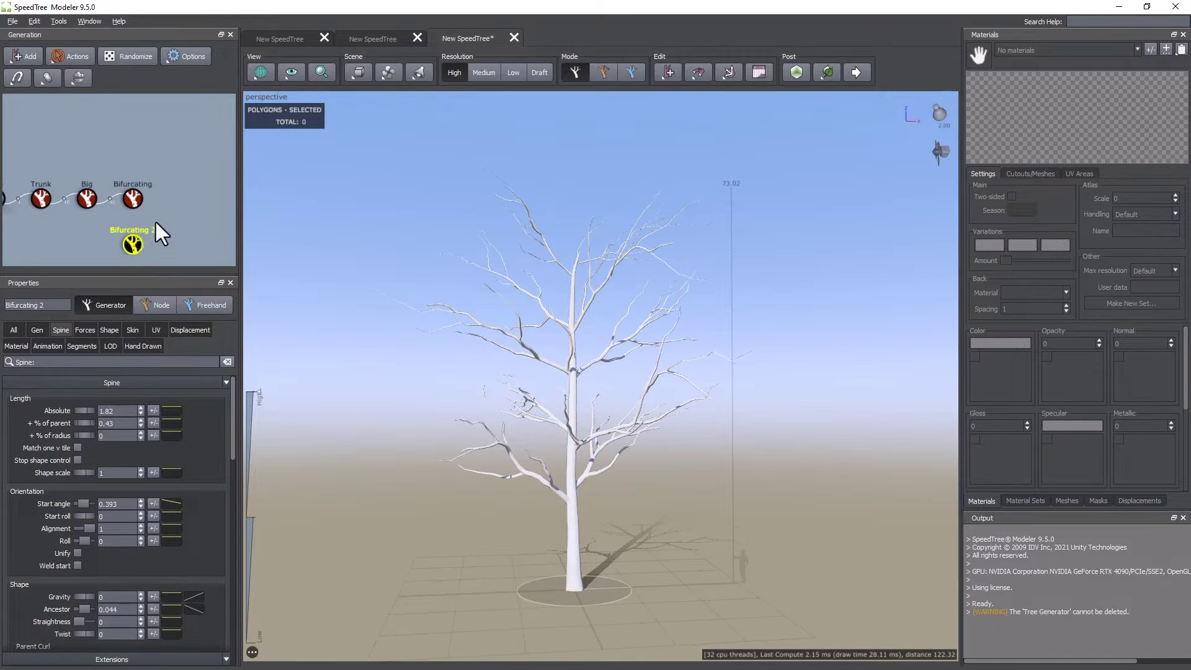
pyautogui.scroll(-1, 159, 199)
pyautogui.scroll(3, 159, 199)
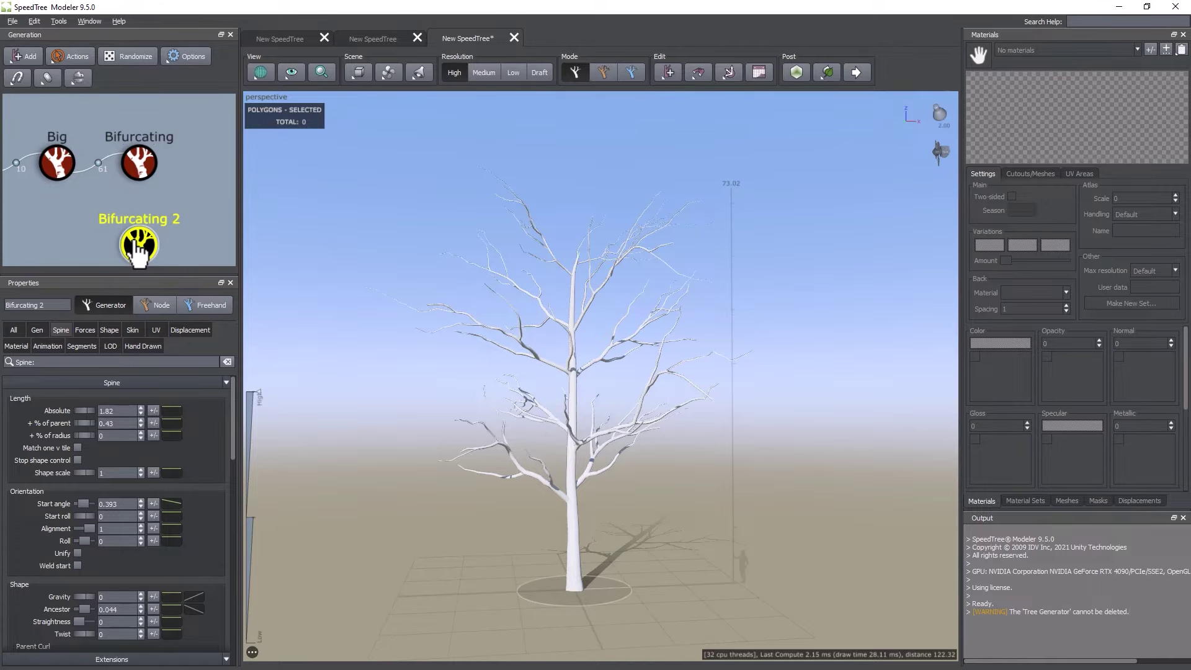
pyautogui.moveTo(136, 244); pyautogui.dragTo(140, 169)
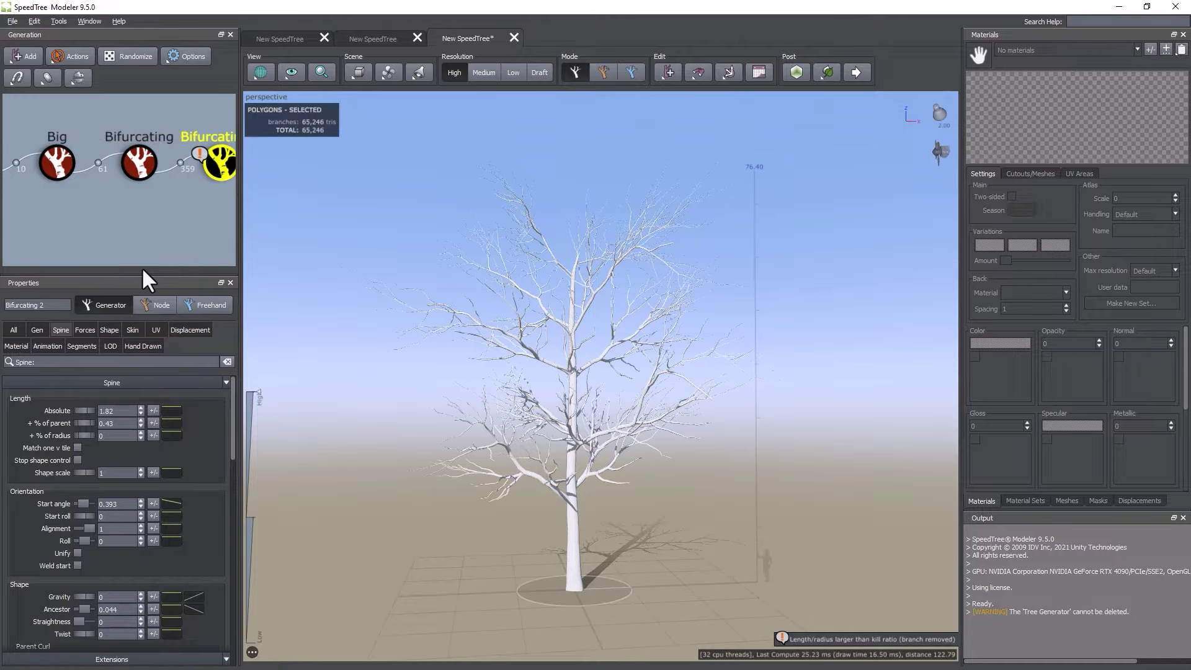
# Select Bifurcating 2 and shorten its twigs to 0.25 of parent length
pyautogui.scroll(5, 608, 285)
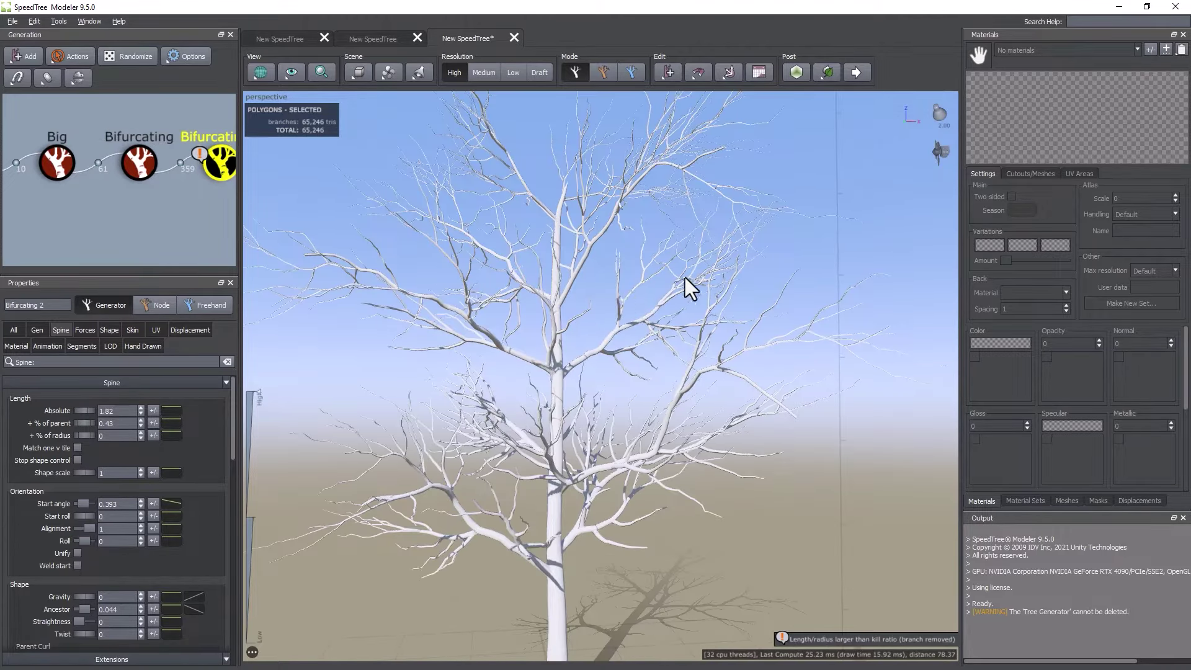
pyautogui.scroll(1, 686, 296)
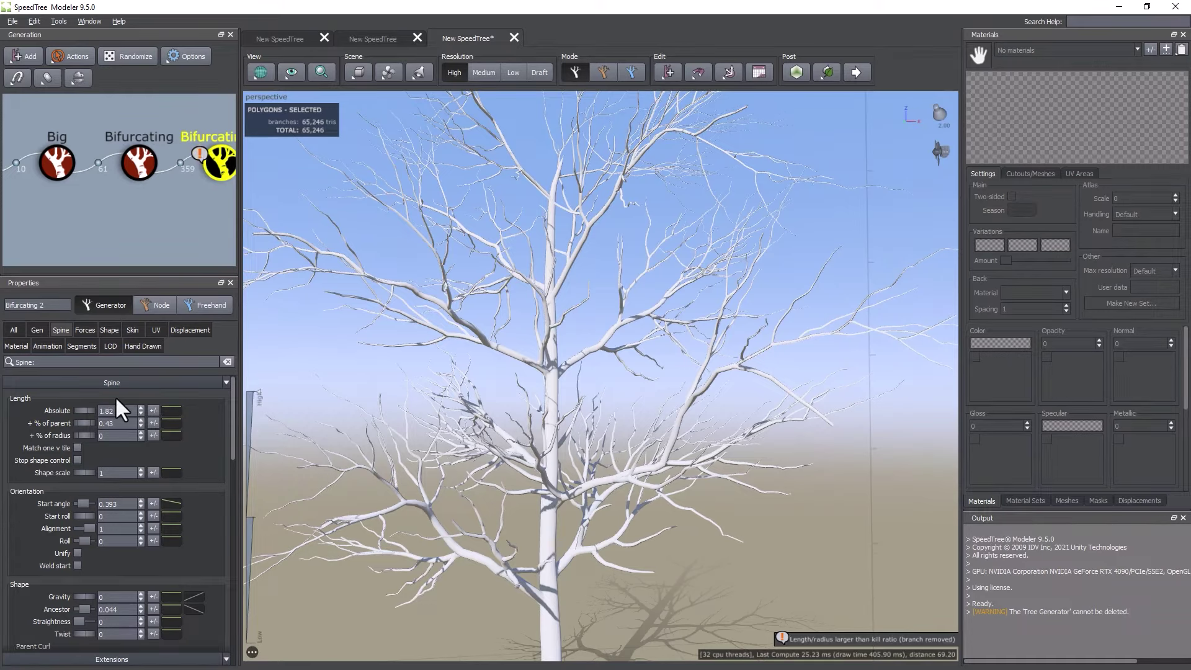
pyautogui.click(219, 171)
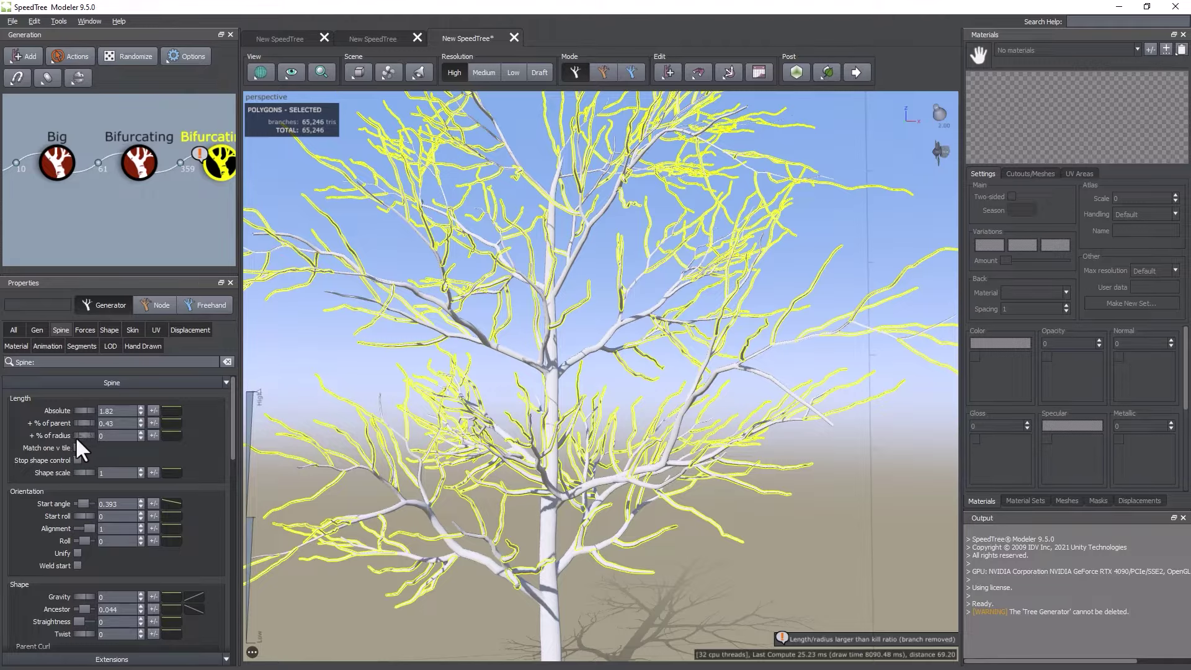
pyautogui.moveTo(82, 423)
pyautogui.mouseDown()
pyautogui.moveTo(69, 423)
pyautogui.moveTo(80, 424)
pyautogui.mouseUp()
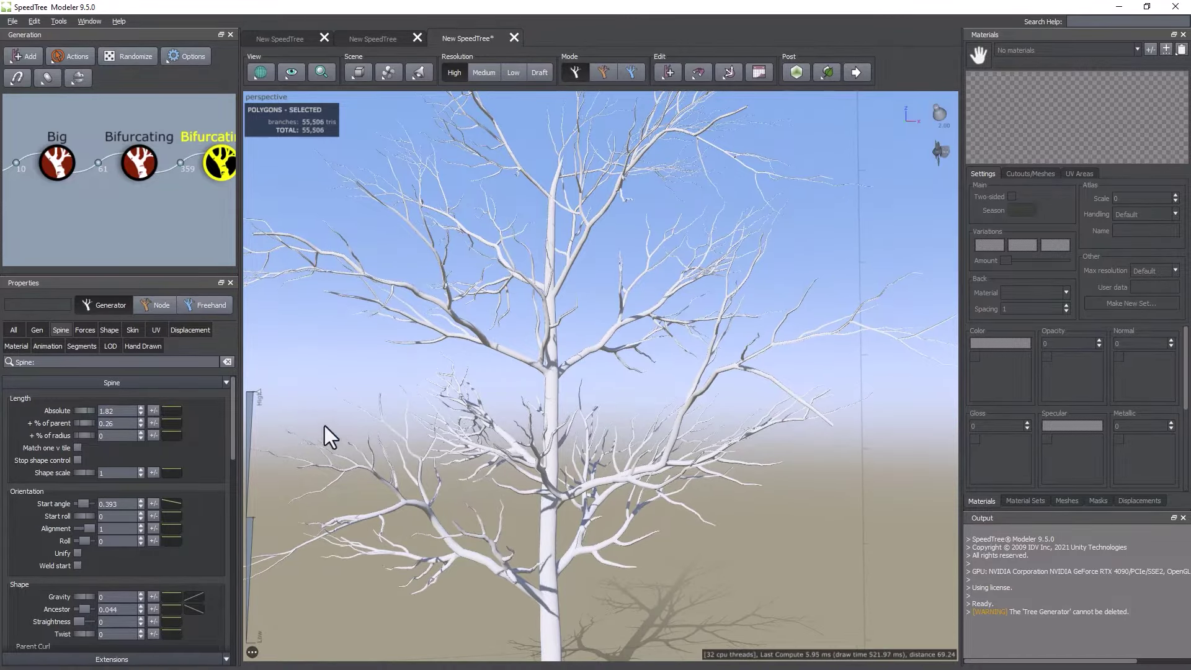
pyautogui.scroll(-3, 400, 359)
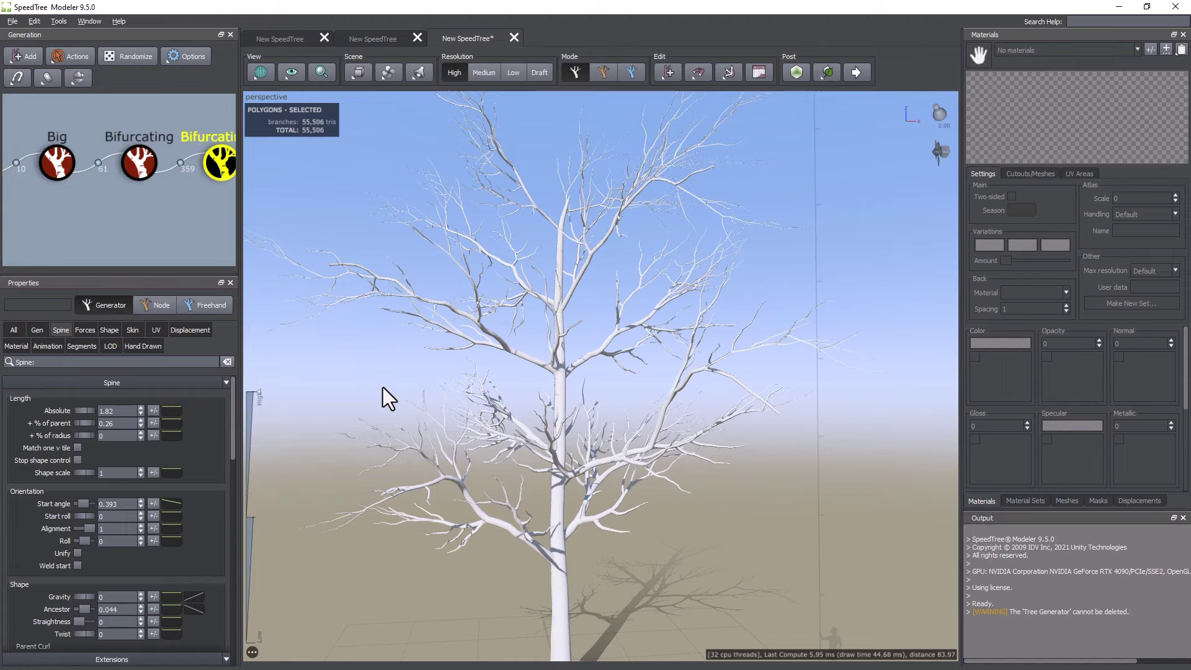
pyautogui.moveTo(382, 388)
pyautogui.mouseDown()
pyautogui.moveTo(341, 396)
pyautogui.moveTo(382, 396)
pyautogui.mouseUp()
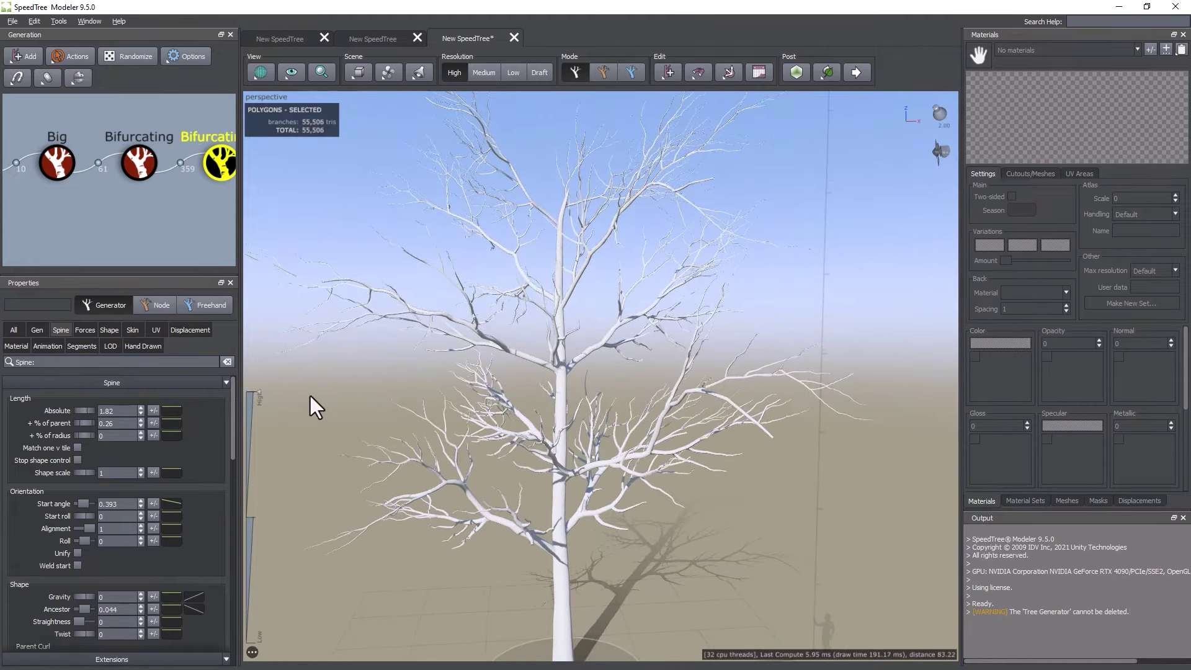
pyautogui.moveTo(76, 422); pyautogui.dragTo(81, 420)
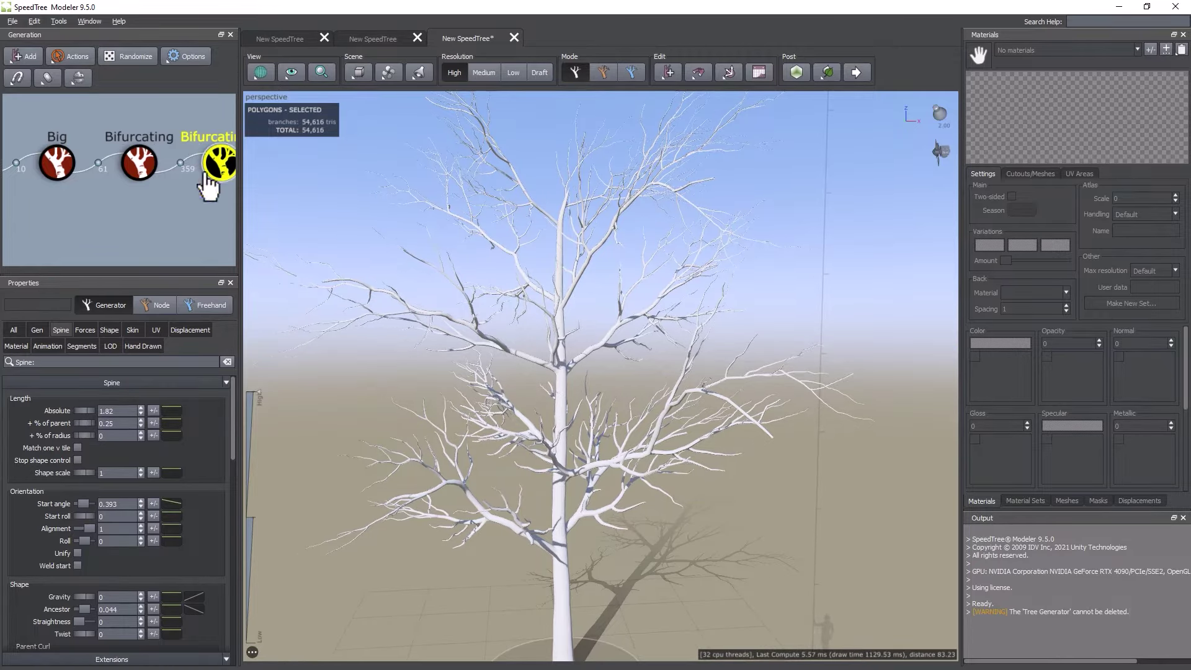
pyautogui.moveTo(213, 173); pyautogui.dragTo(133, 234, button='middle')
pyautogui.scroll(1, 139, 229)
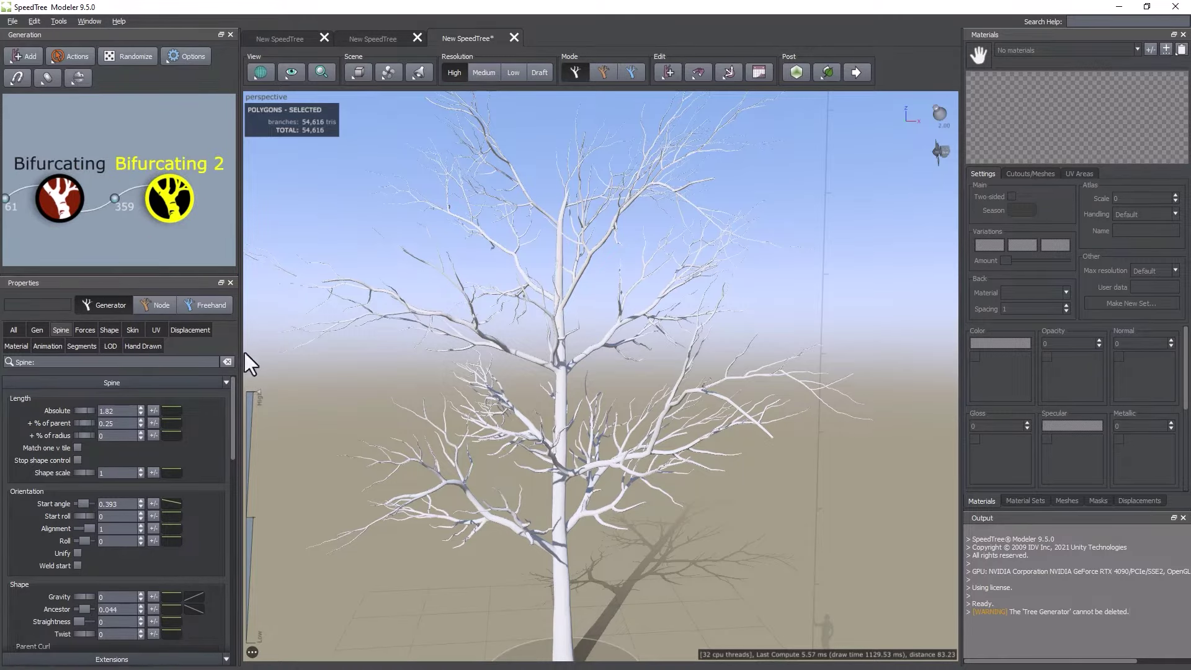
pyautogui.scroll(1, 205, 238)
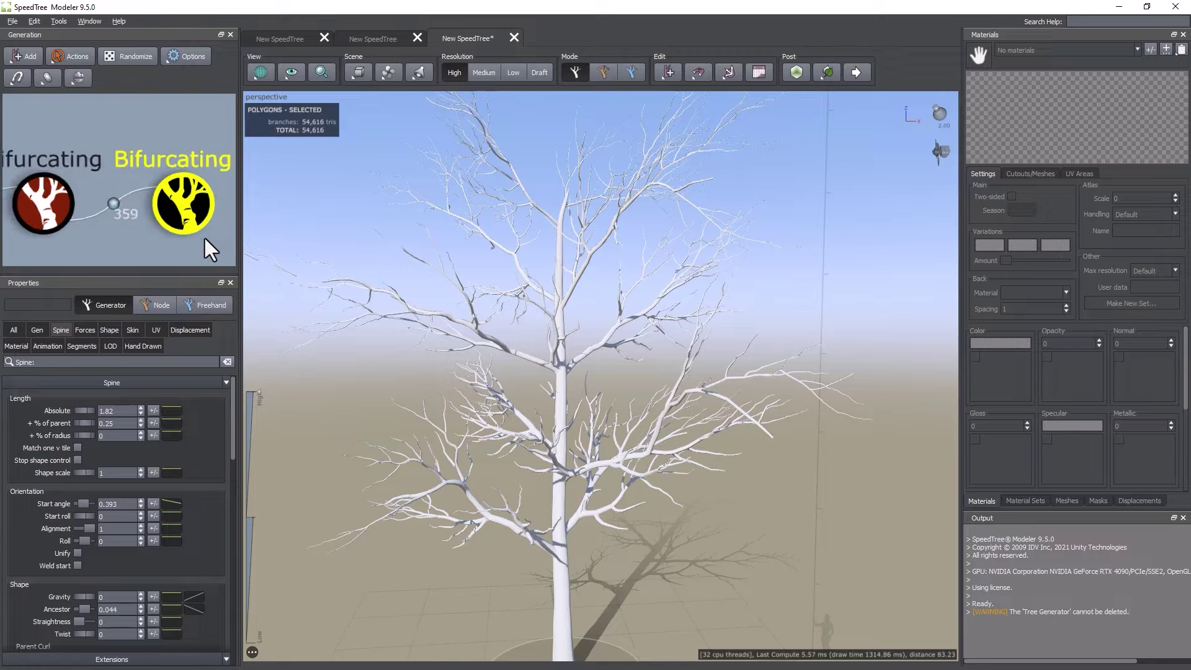
pyautogui.scroll(-2, 203, 242)
pyautogui.moveTo(203, 242); pyautogui.dragTo(151, 237, button='middle')
pyautogui.moveTo(113, 201)
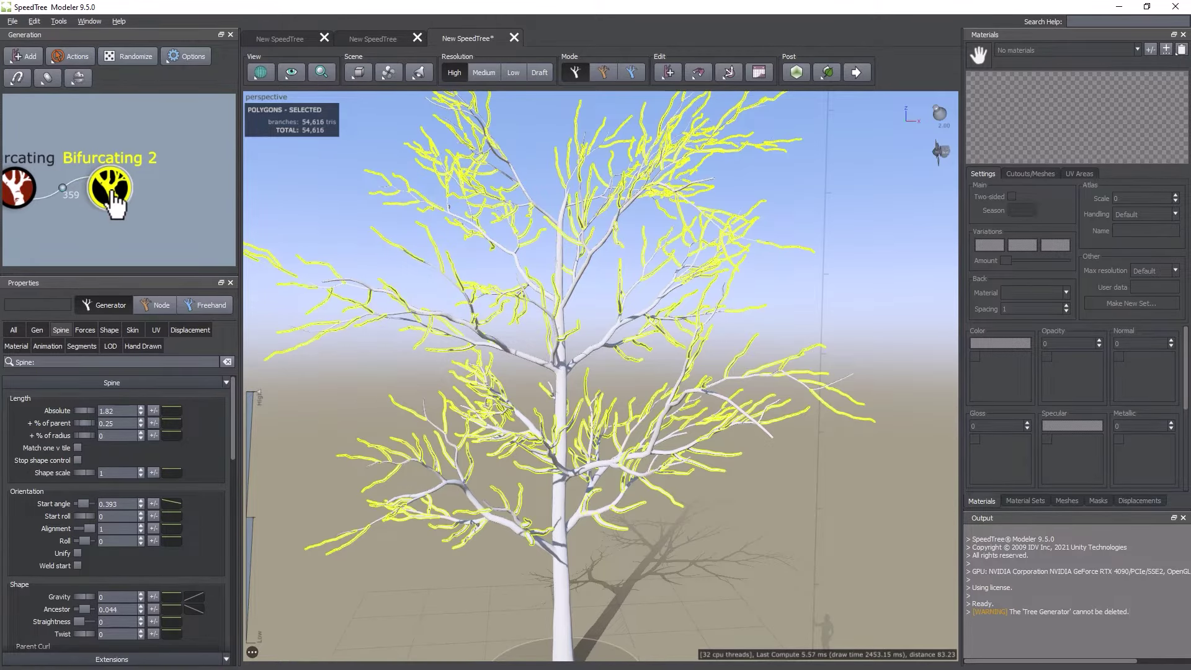
# Delete the old Bifurcating 3 and recreate a Bifurcating 3 child under Bifurcating 2
pyautogui.click(144, 158)
pyautogui.click(122, 210)
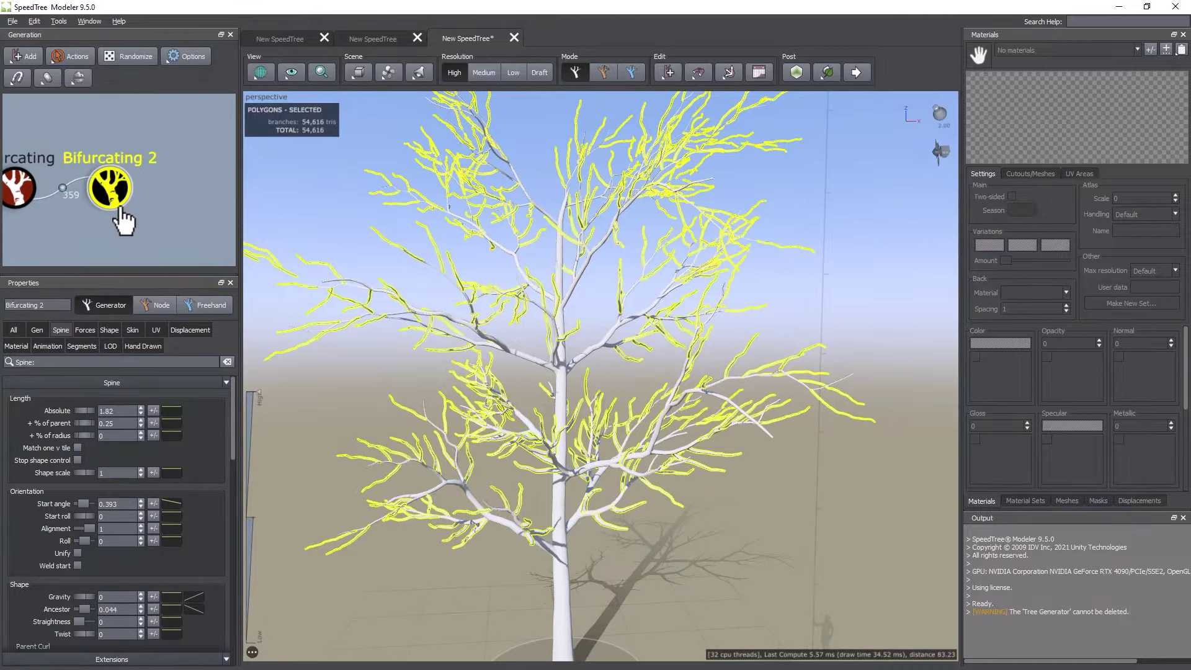
pyautogui.hotkey('ctrl', 'd')
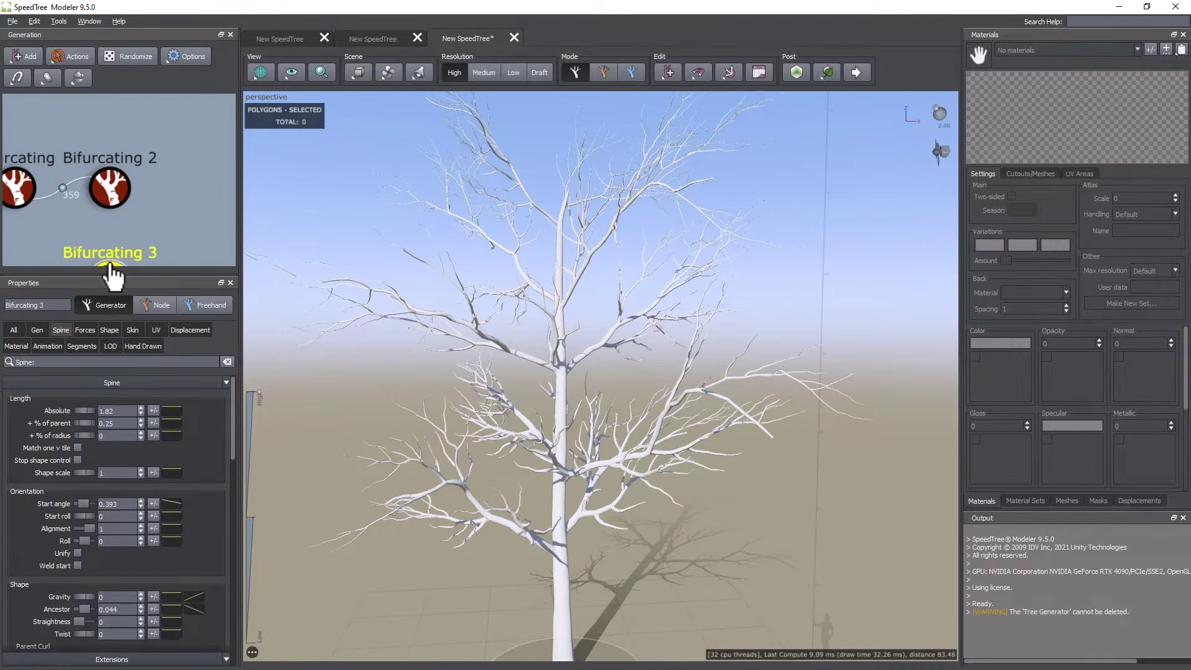
pyautogui.click(136, 242)
pyautogui.moveTo(135, 240); pyautogui.dragTo(153, 215, button='middle')
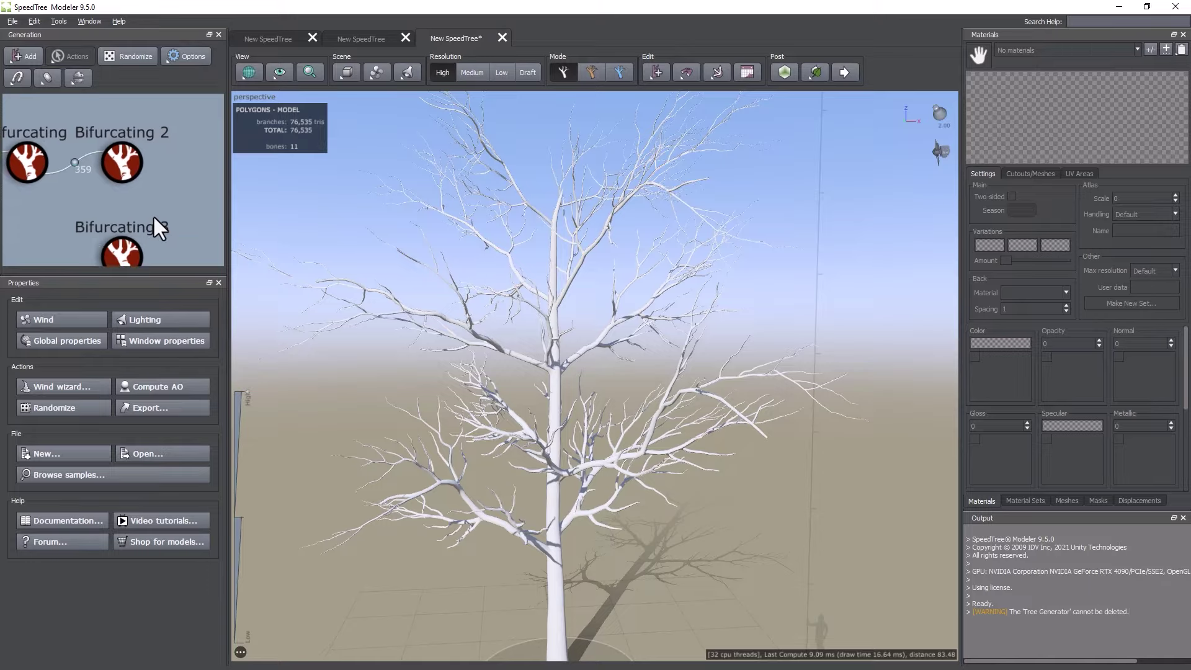
pyautogui.click(131, 265)
pyautogui.press('Delete')
pyautogui.click(126, 178)
pyautogui.hotkey('ctrl', 'z')
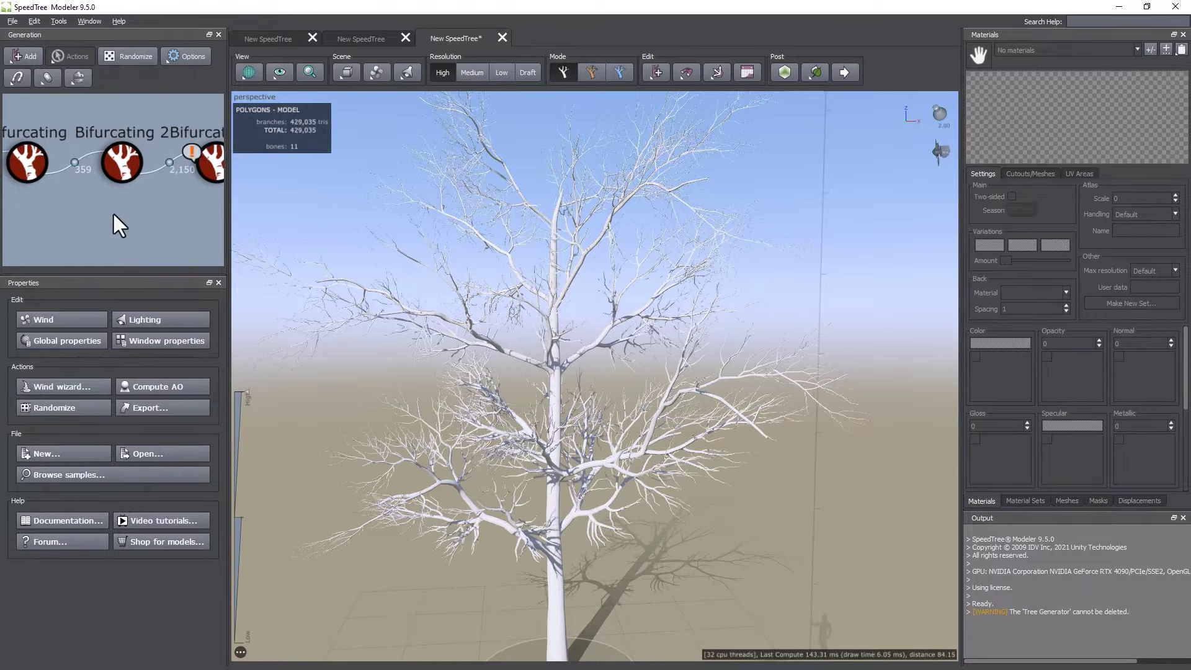
# Lower the new Bifurcating 3's Spine % of parent to 0.02
pyautogui.click(180, 188)
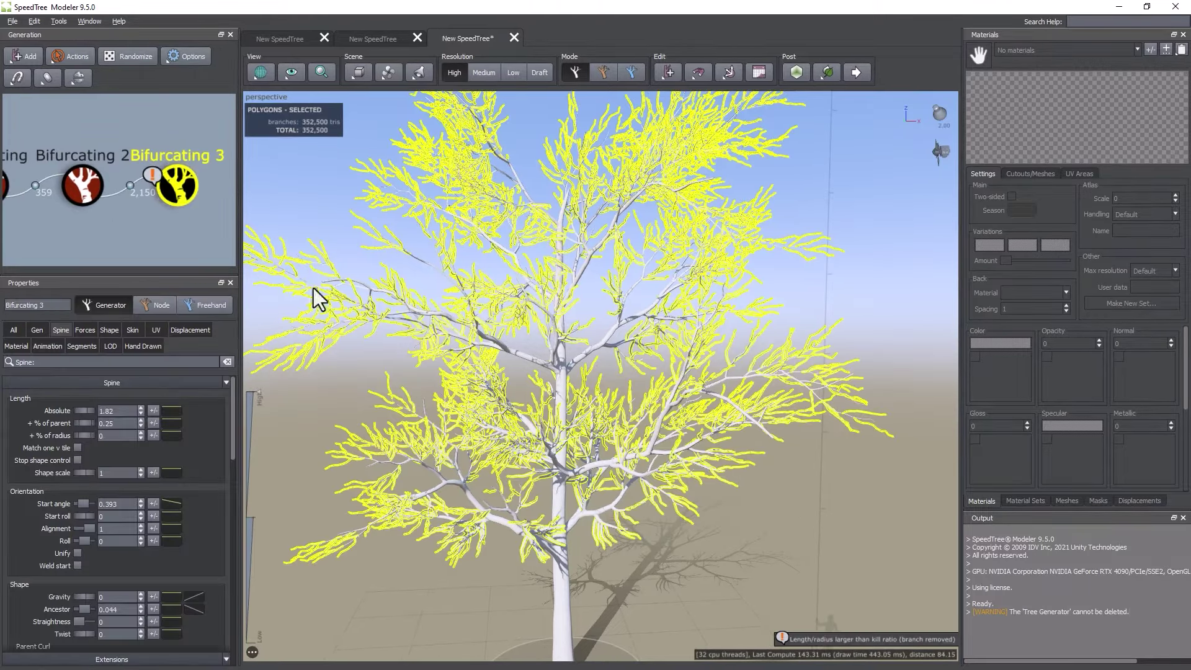
pyautogui.click(378, 359)
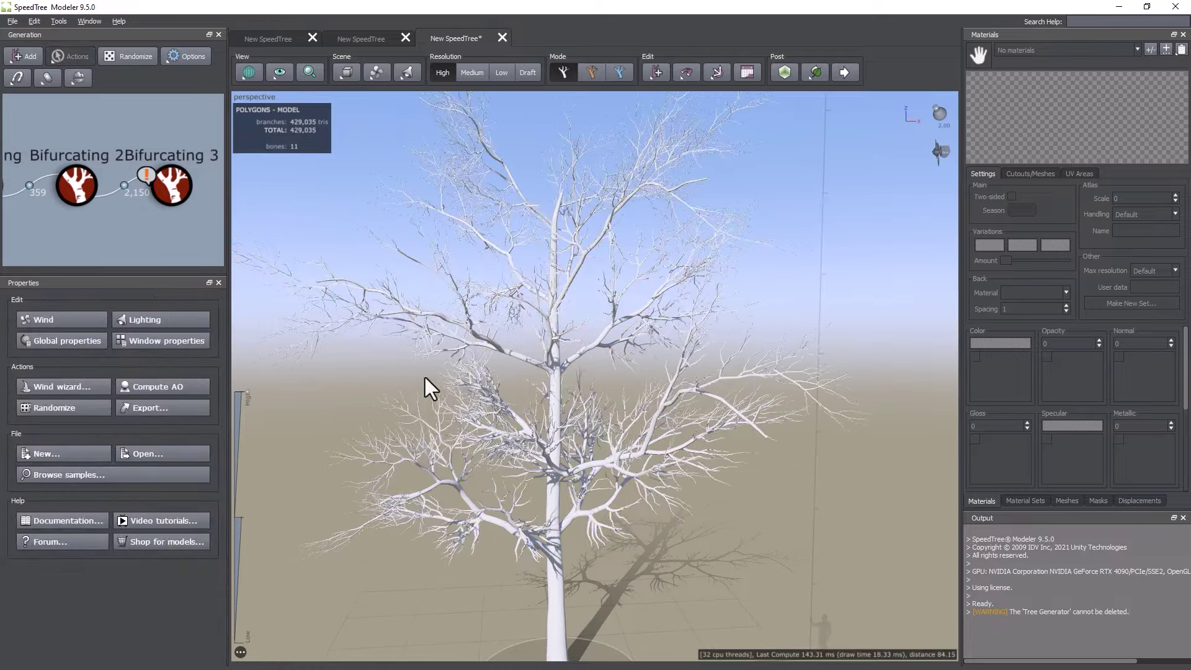
pyautogui.scroll(3, 535, 402)
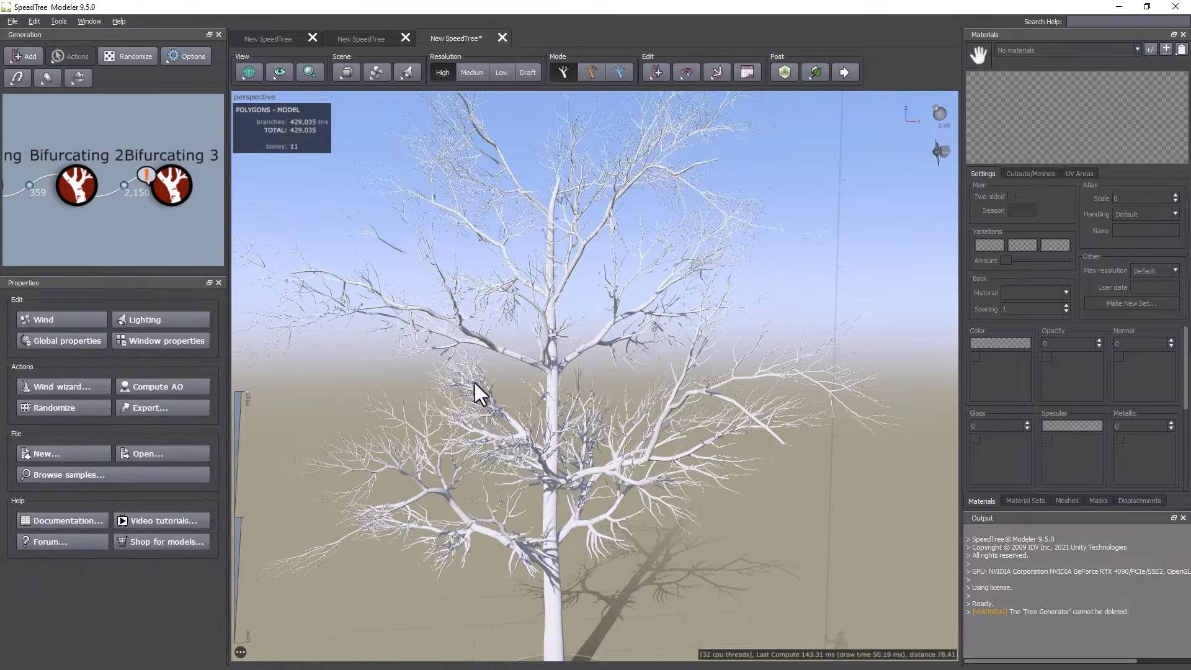
pyautogui.click(172, 193)
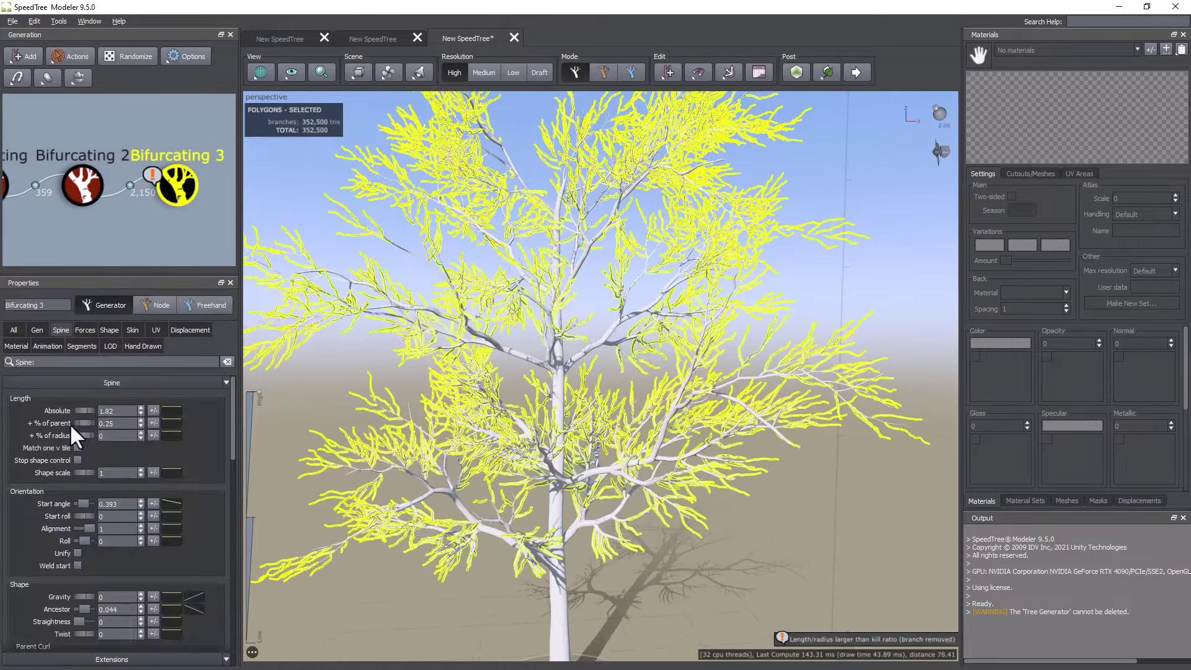
pyautogui.moveTo(83, 422); pyautogui.dragTo(72, 422)
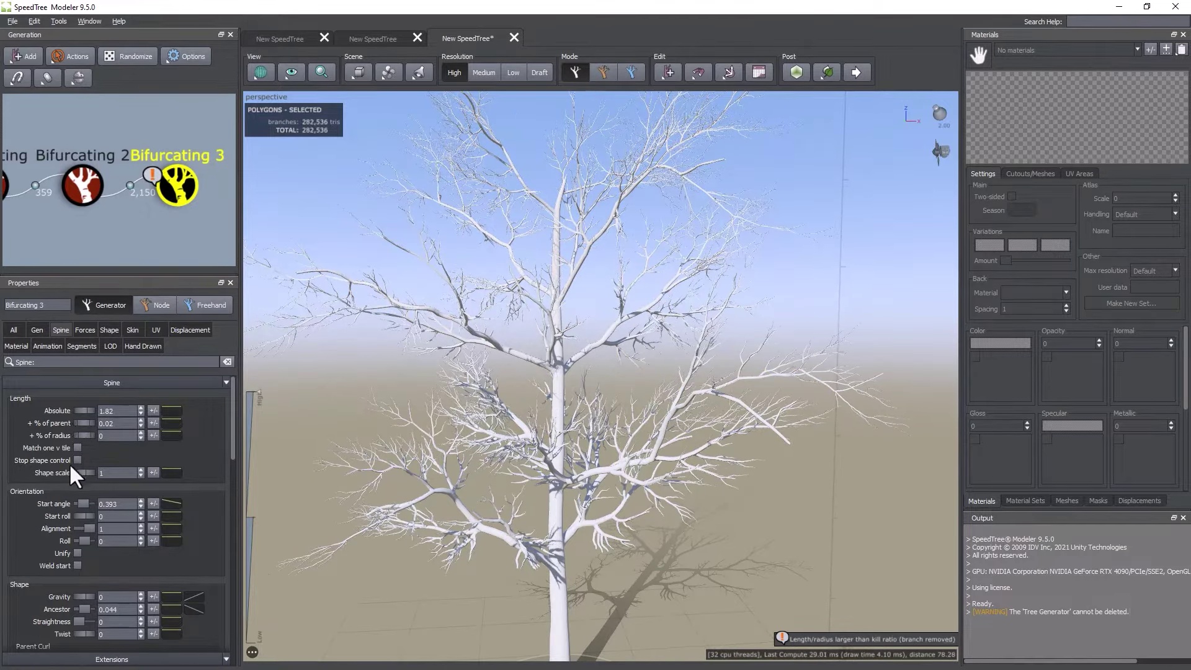
# Raise Bifurcating 3 Late Noise Amount to 1.126 and Bifurcating 2 Late Turbulence to 0.63
pyautogui.scroll(-4, 68, 494)
pyautogui.scroll(-10, 68, 493)
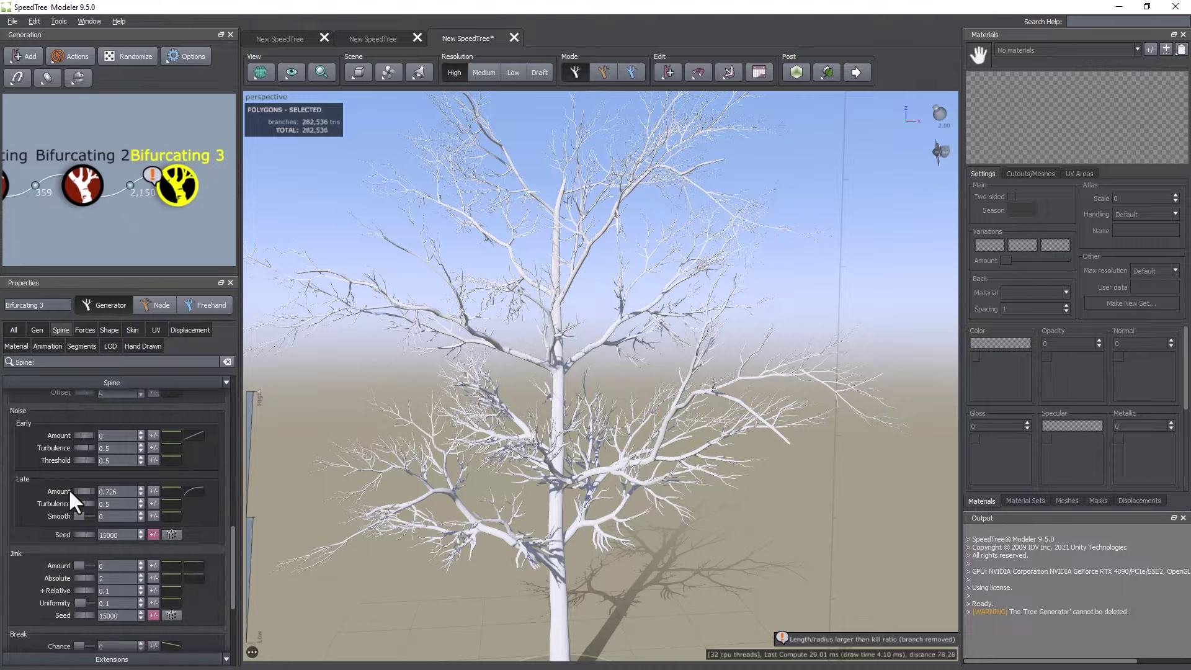
pyautogui.scroll(1, 69, 489)
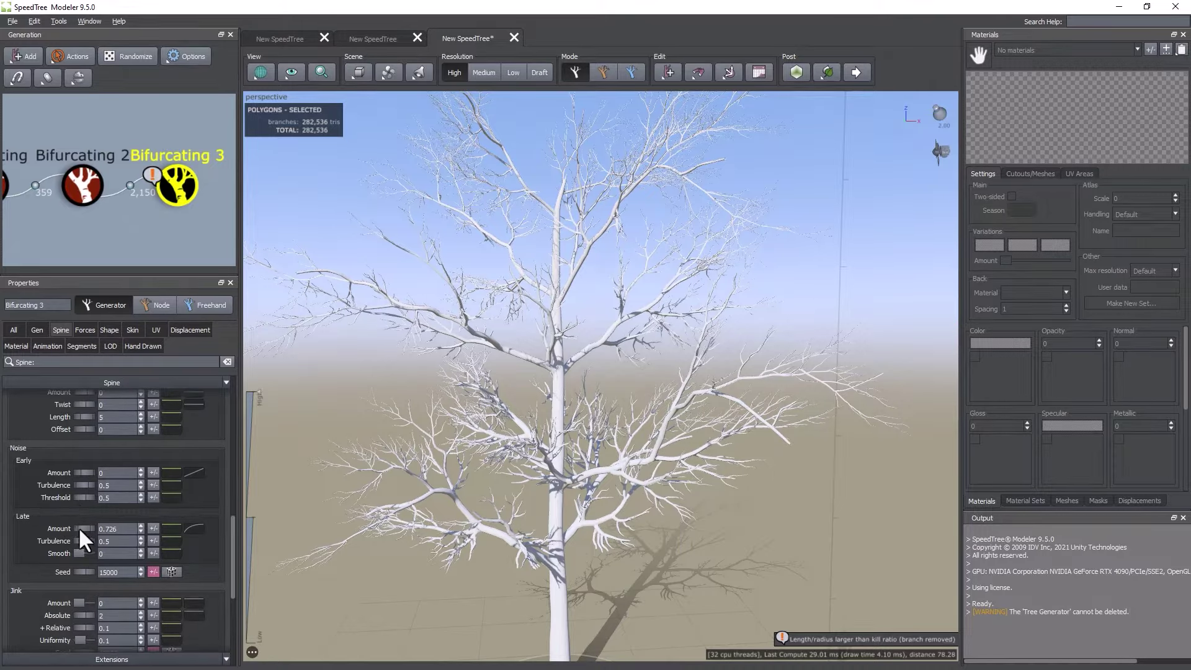
pyautogui.moveTo(78, 527); pyautogui.dragTo(103, 526)
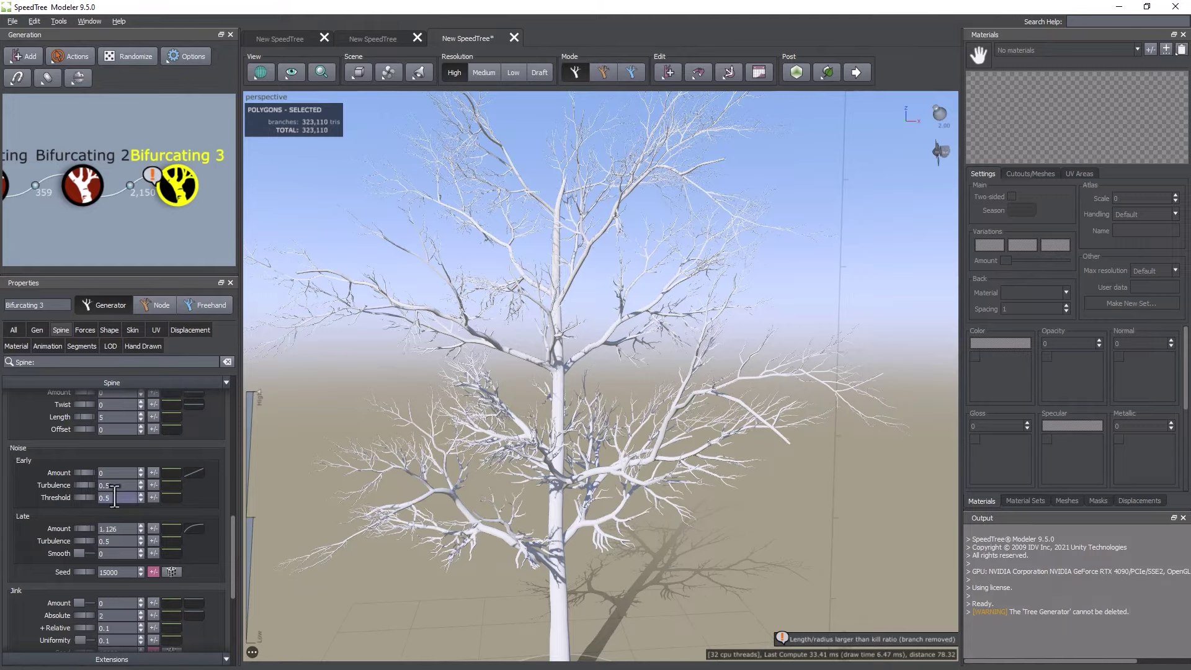
pyautogui.click(70, 197)
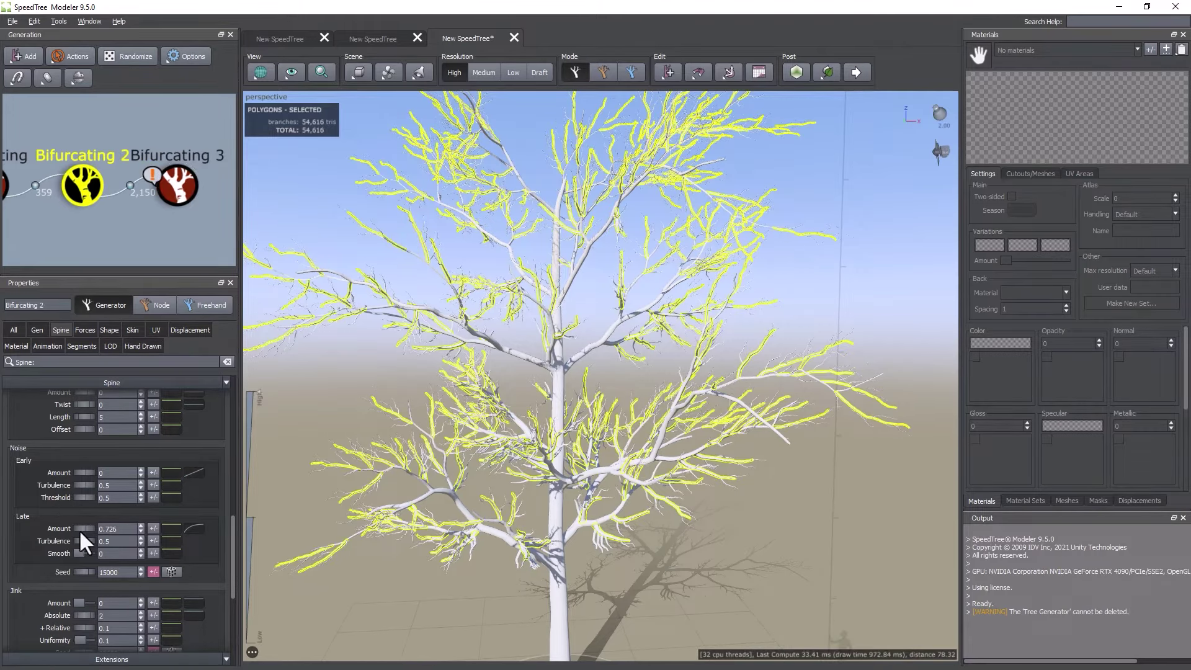
pyautogui.moveTo(78, 541)
pyautogui.mouseDown()
pyautogui.moveTo(87, 540)
pyautogui.moveTo(71, 538)
pyautogui.mouseUp()
# Reconnect the Bifurcating 3 node to Bifurcating 2
pyautogui.scroll(8, 79, 438)
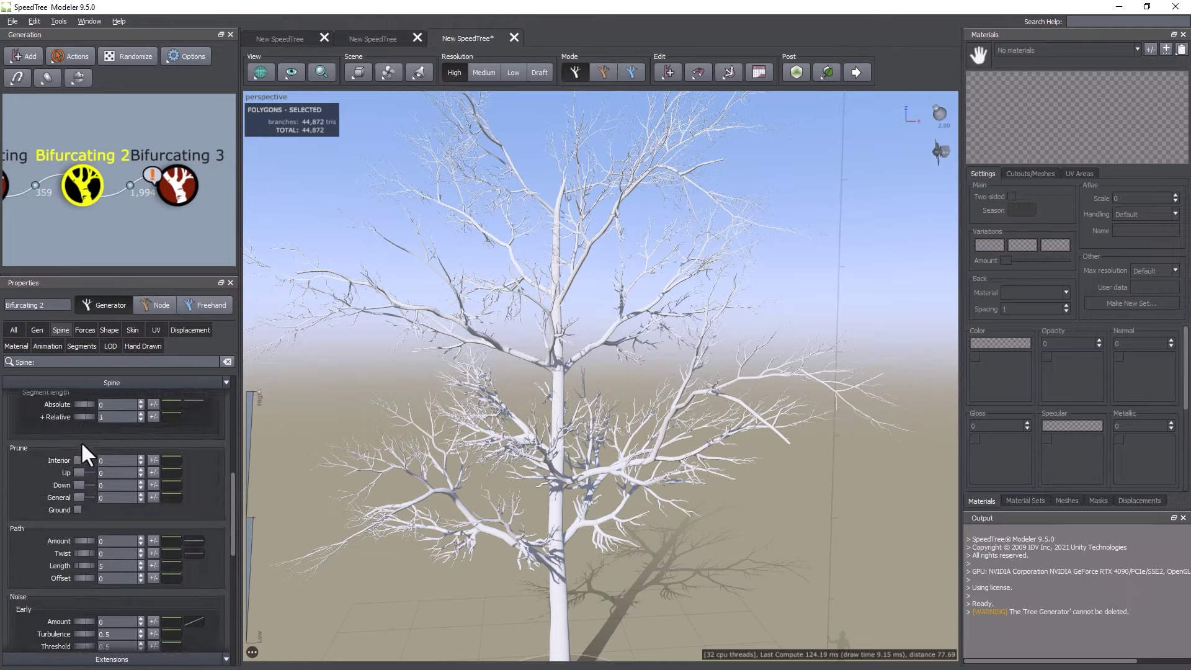
pyautogui.click(415, 584)
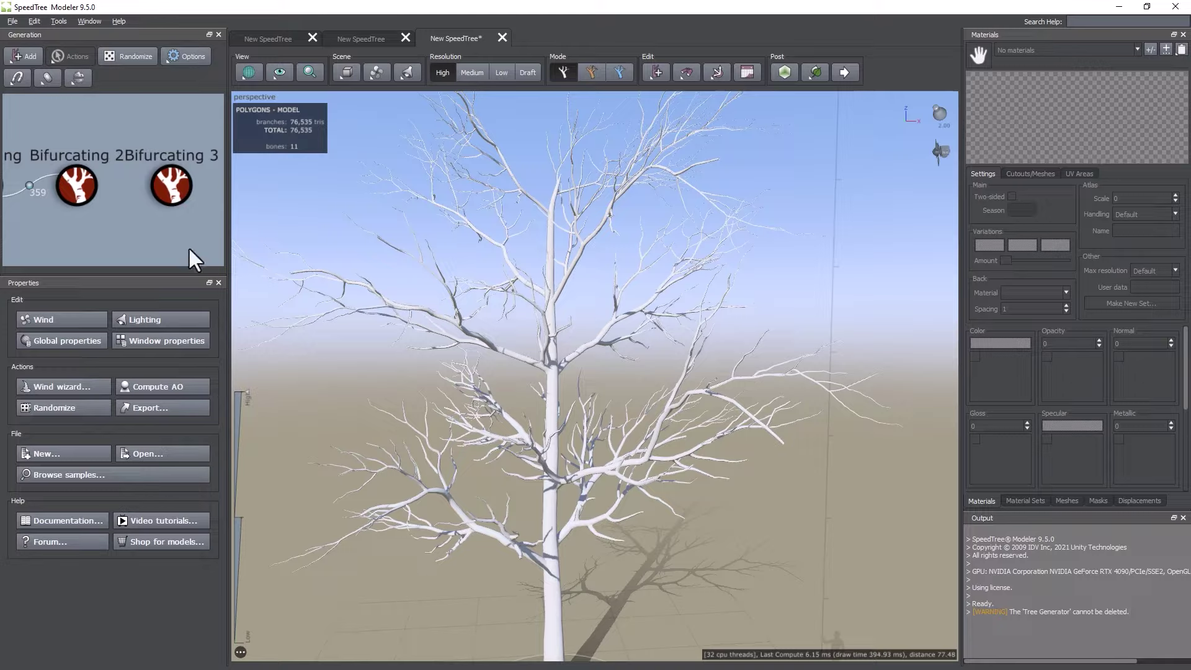
pyautogui.moveTo(171, 185); pyautogui.dragTo(86, 191)
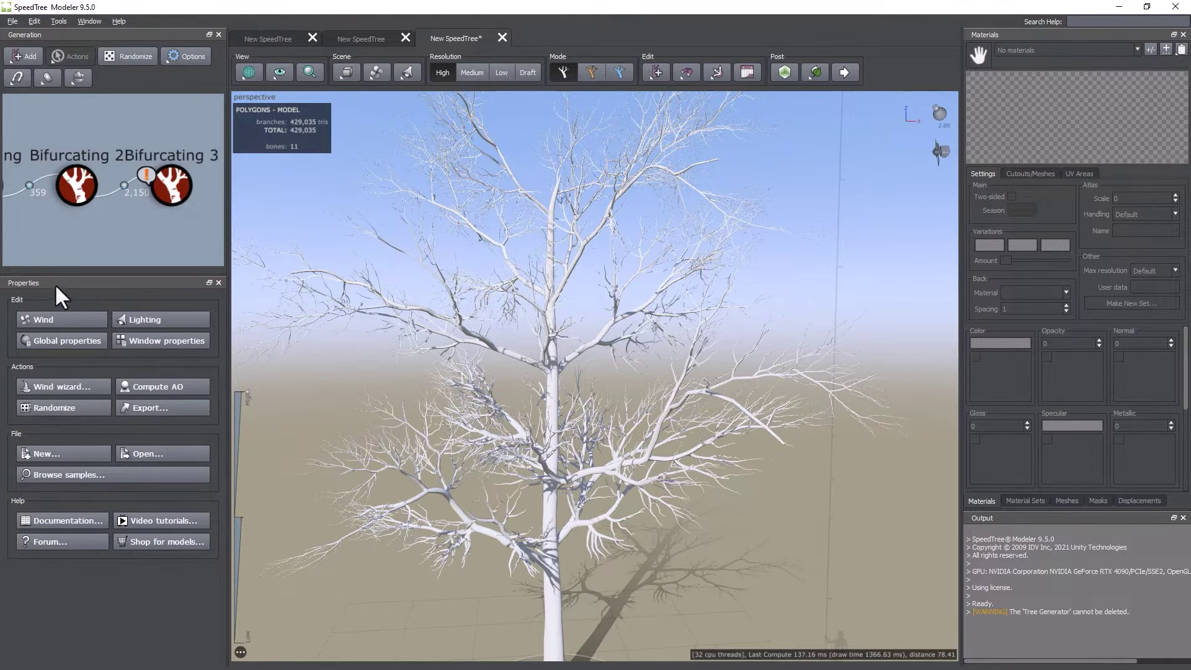
# Shorten Bifurcating 3's Spine Absolute length to 1.51
pyautogui.click(171, 184)
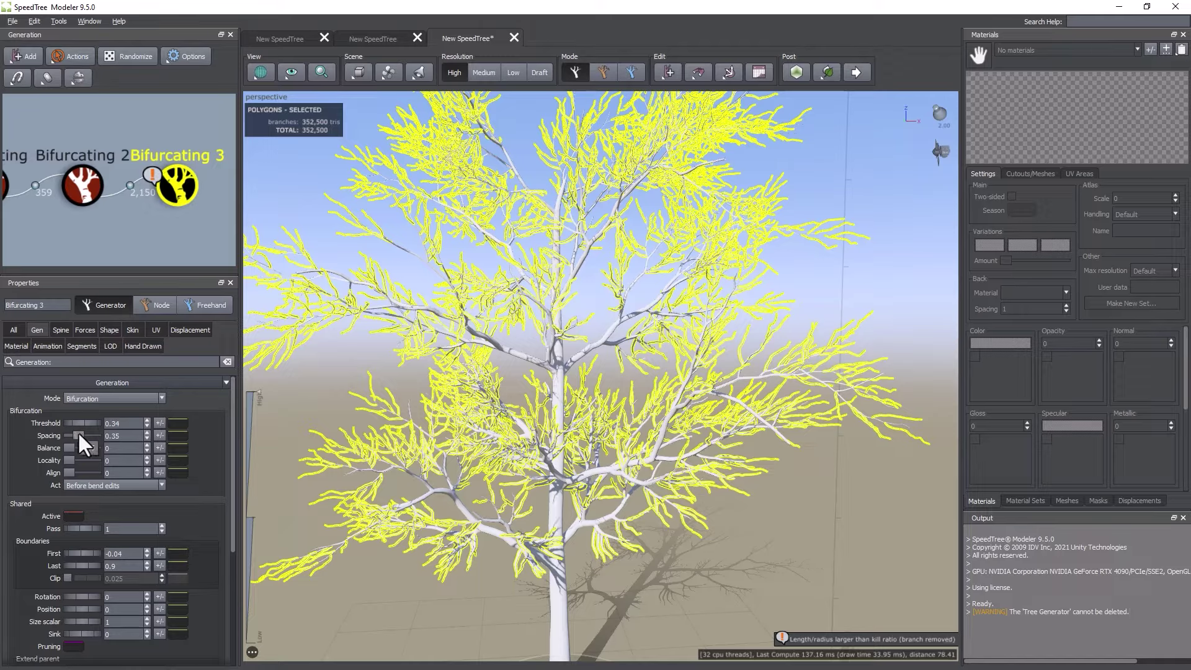
pyautogui.click(60, 330)
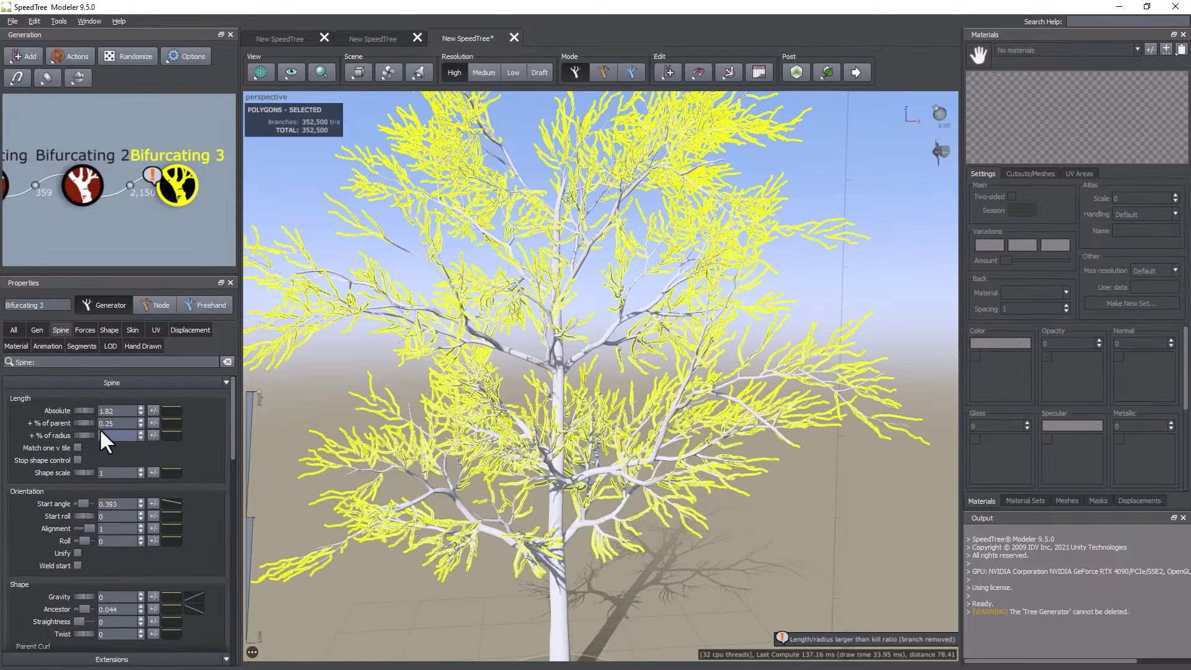
pyautogui.moveTo(87, 407); pyautogui.dragTo(58, 419)
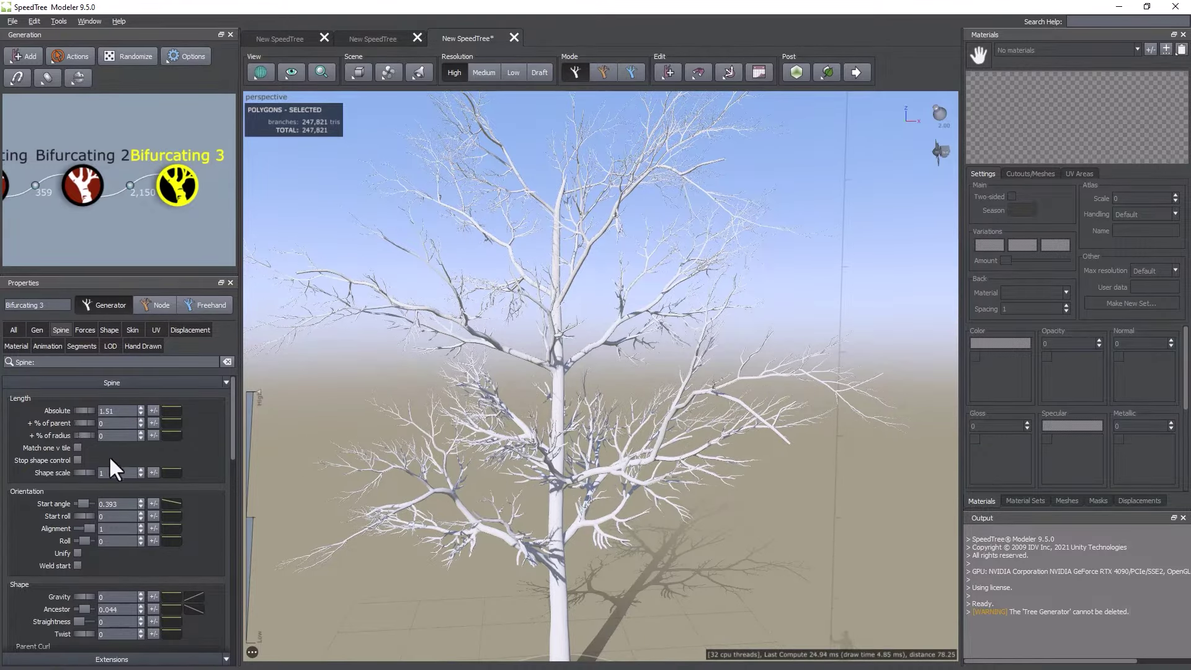
pyautogui.scroll(-5, 91, 455)
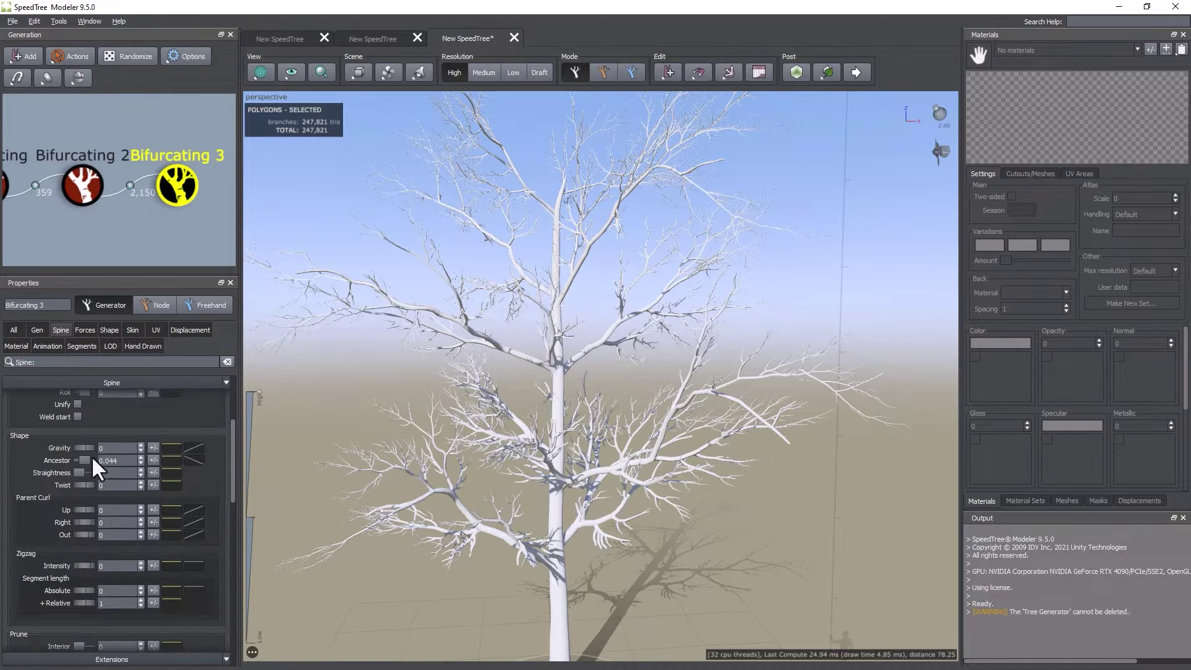
pyautogui.scroll(10, 92, 455)
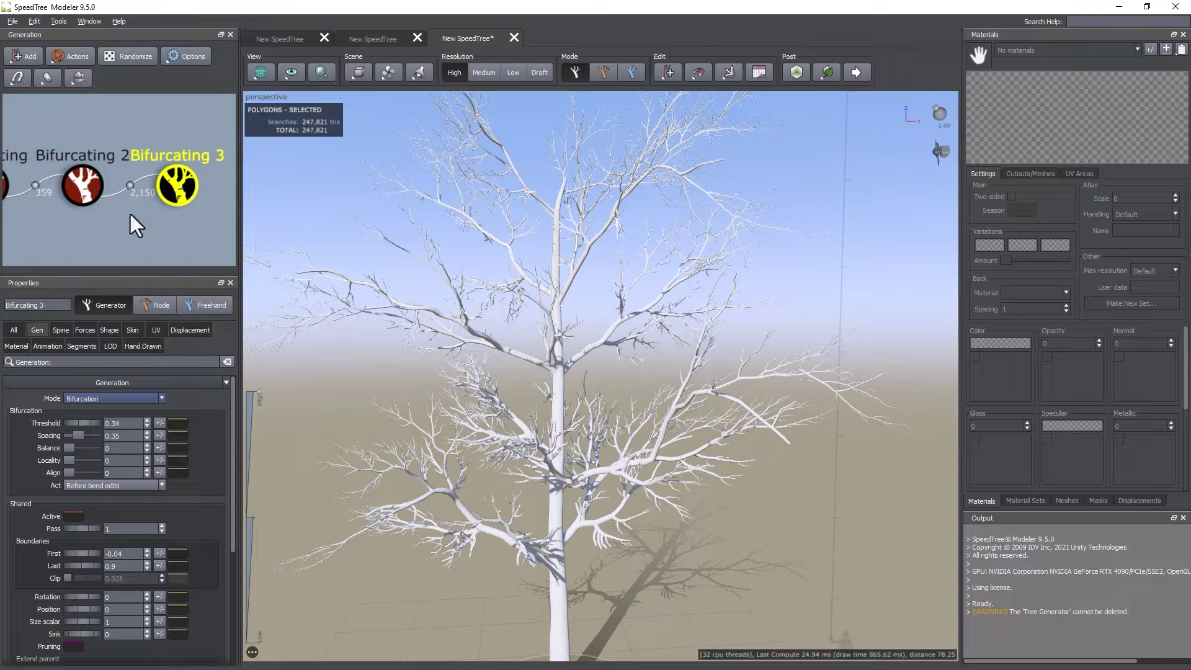
pyautogui.moveTo(87, 240); pyautogui.dragTo(164, 240, button='middle')
pyautogui.click(78, 196)
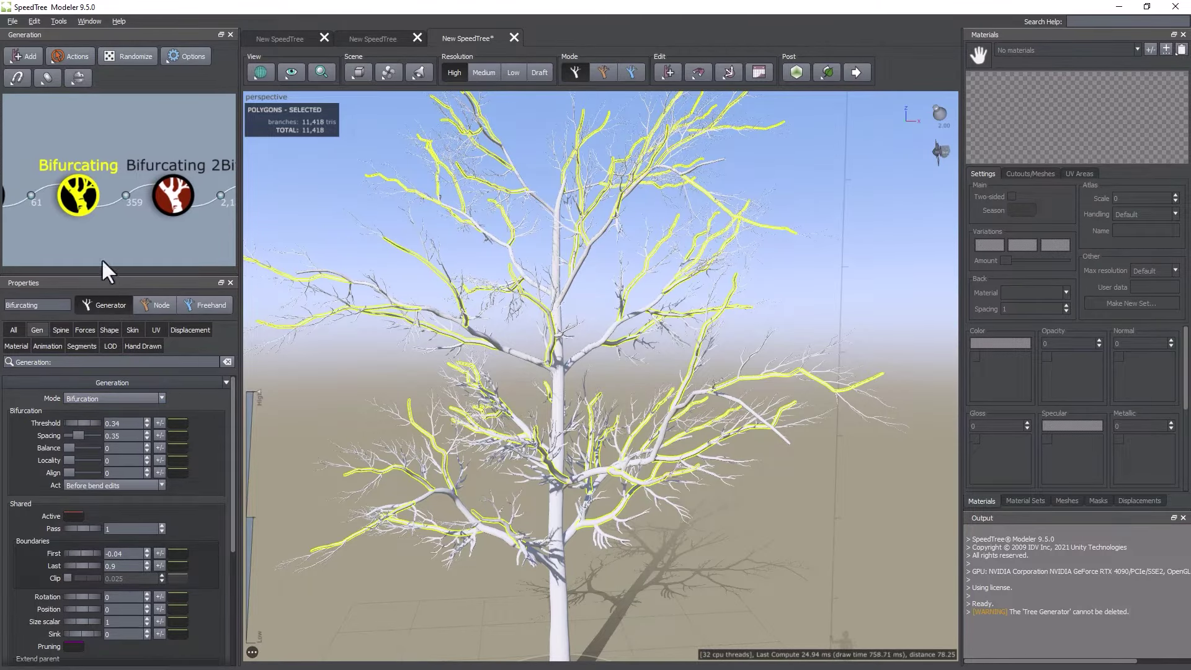
pyautogui.click(176, 199)
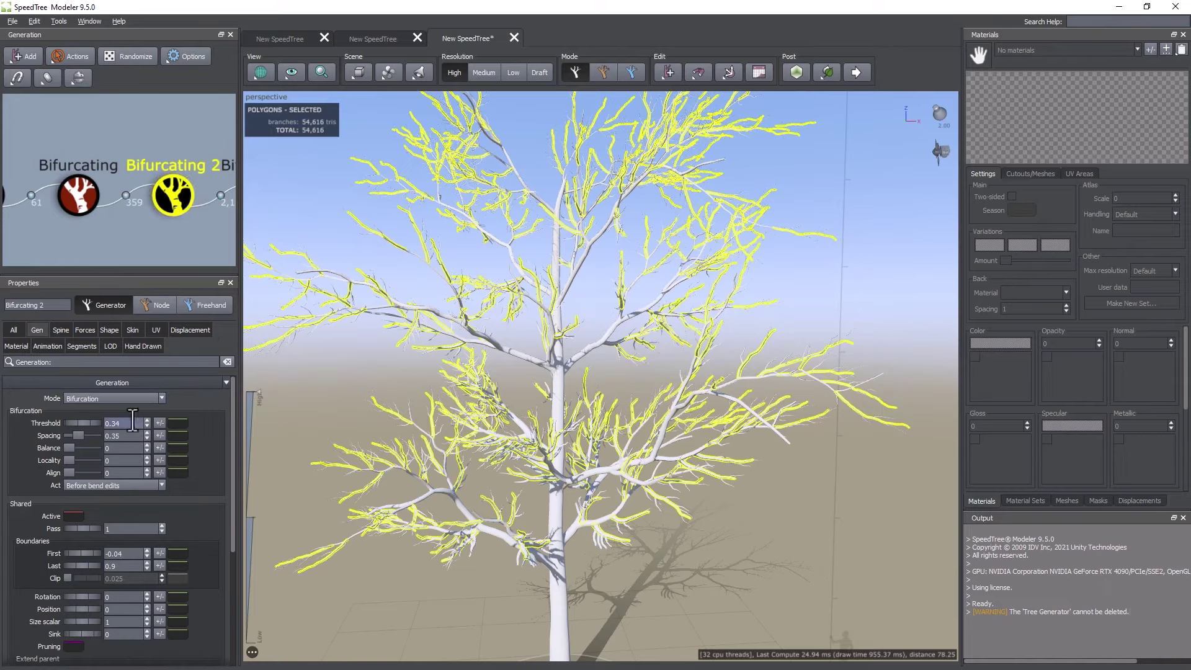
pyautogui.click(101, 399)
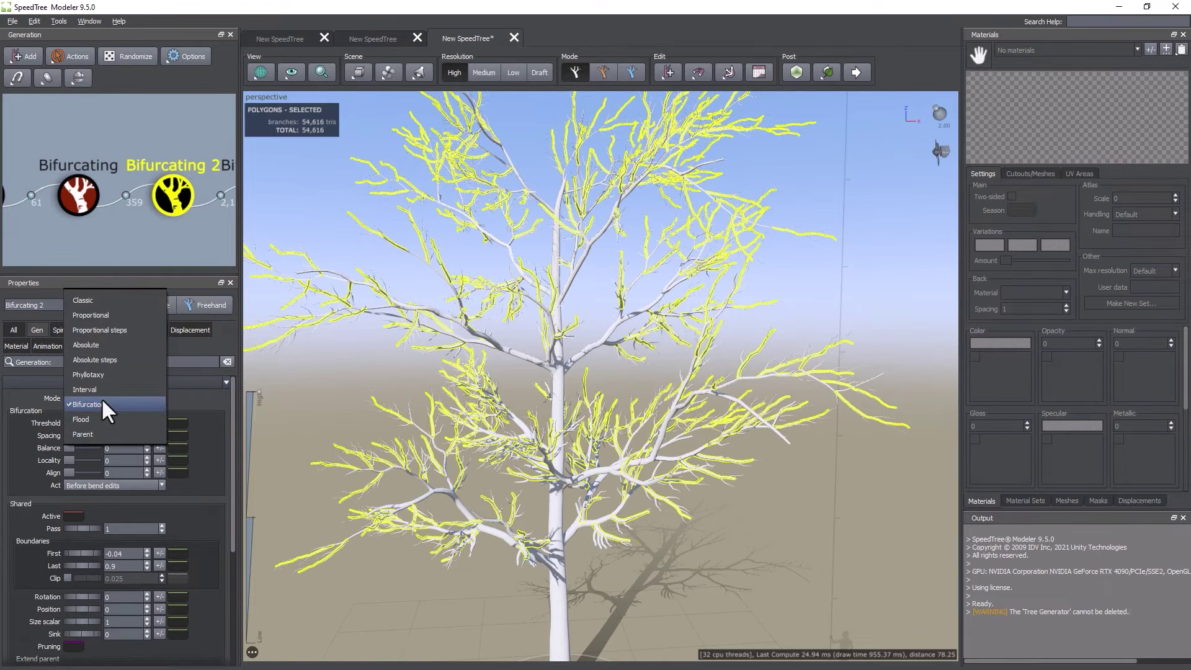
pyautogui.click(96, 389)
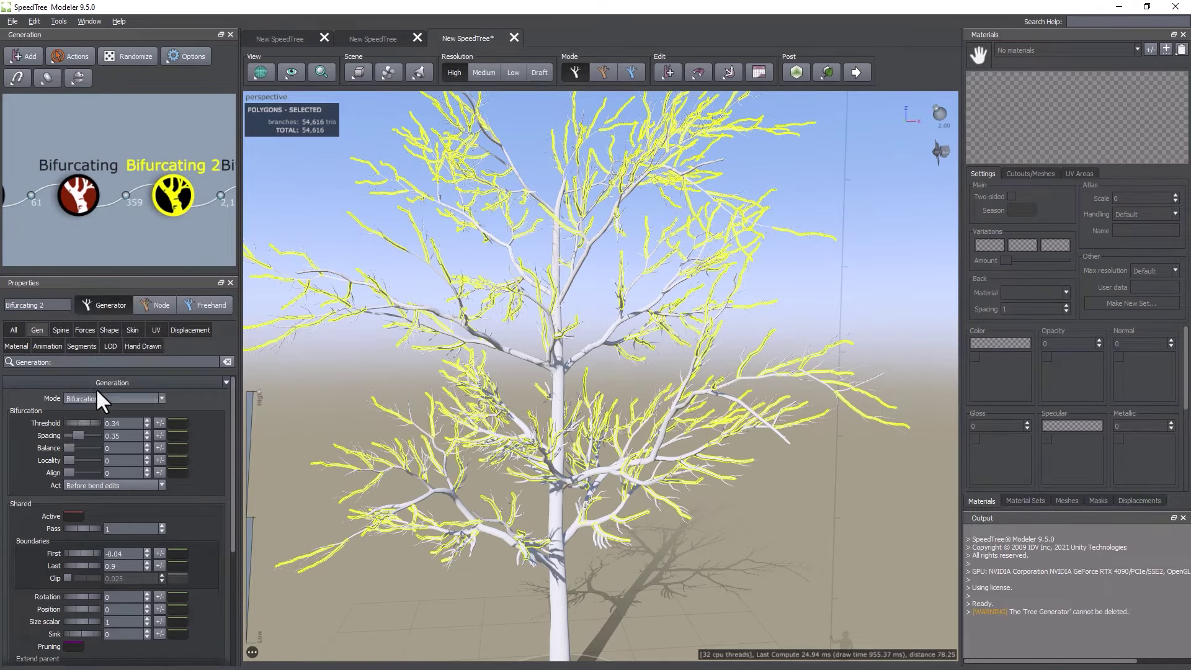
pyautogui.click(108, 395)
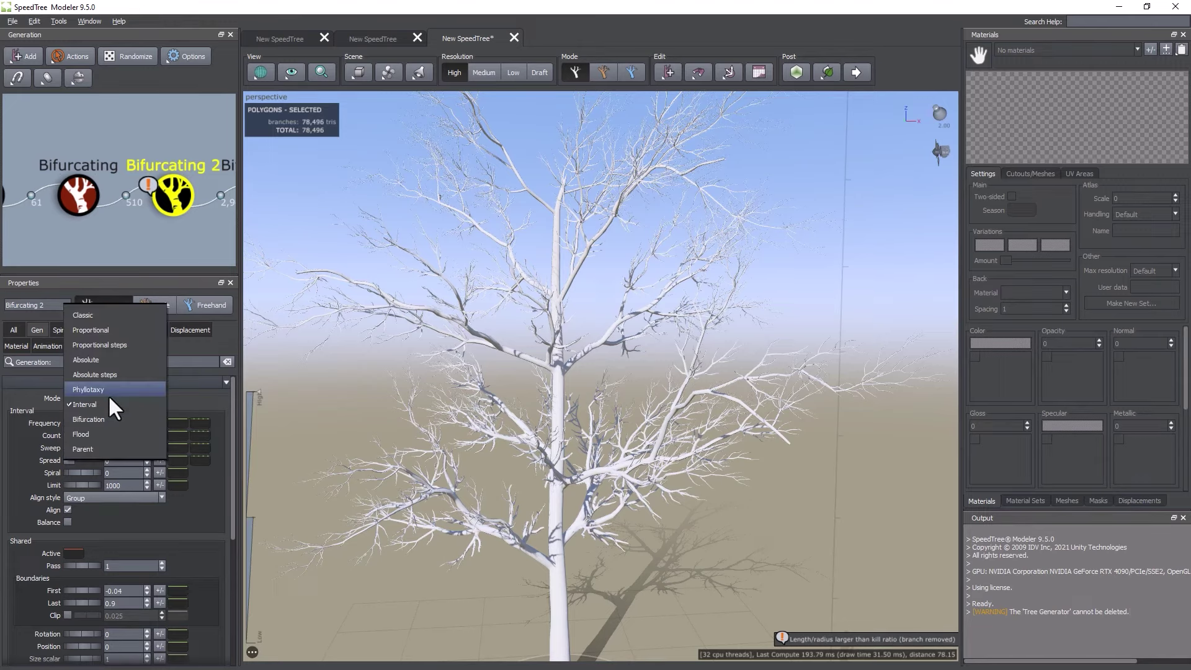
pyautogui.click(106, 414)
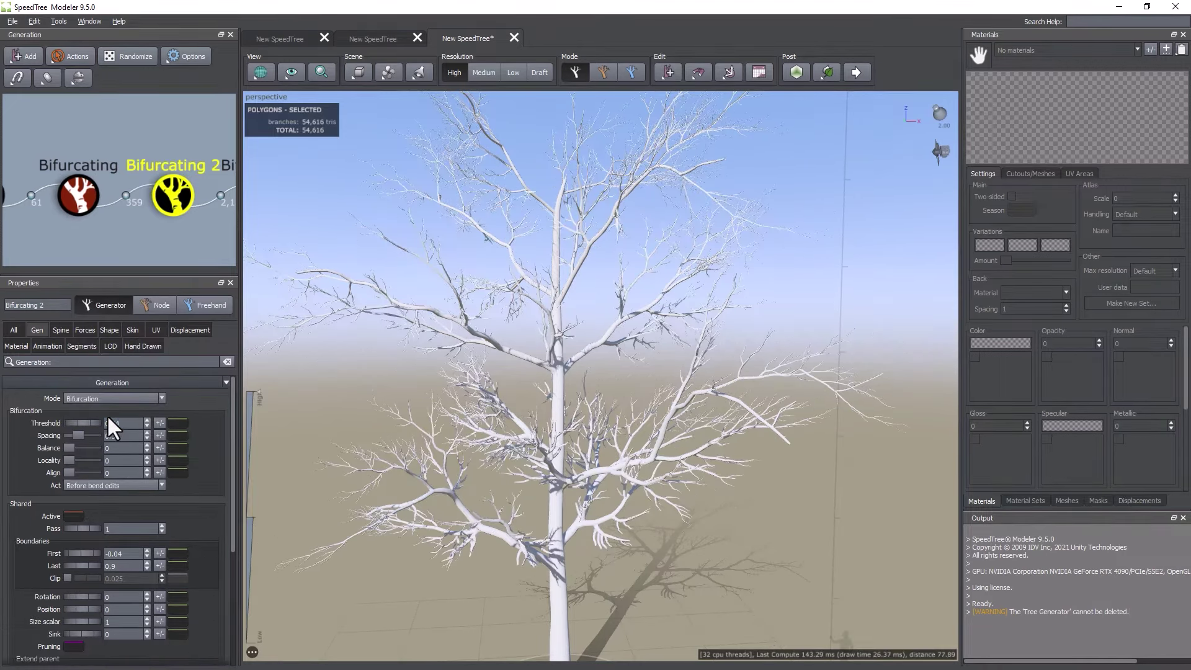
pyautogui.click(99, 400)
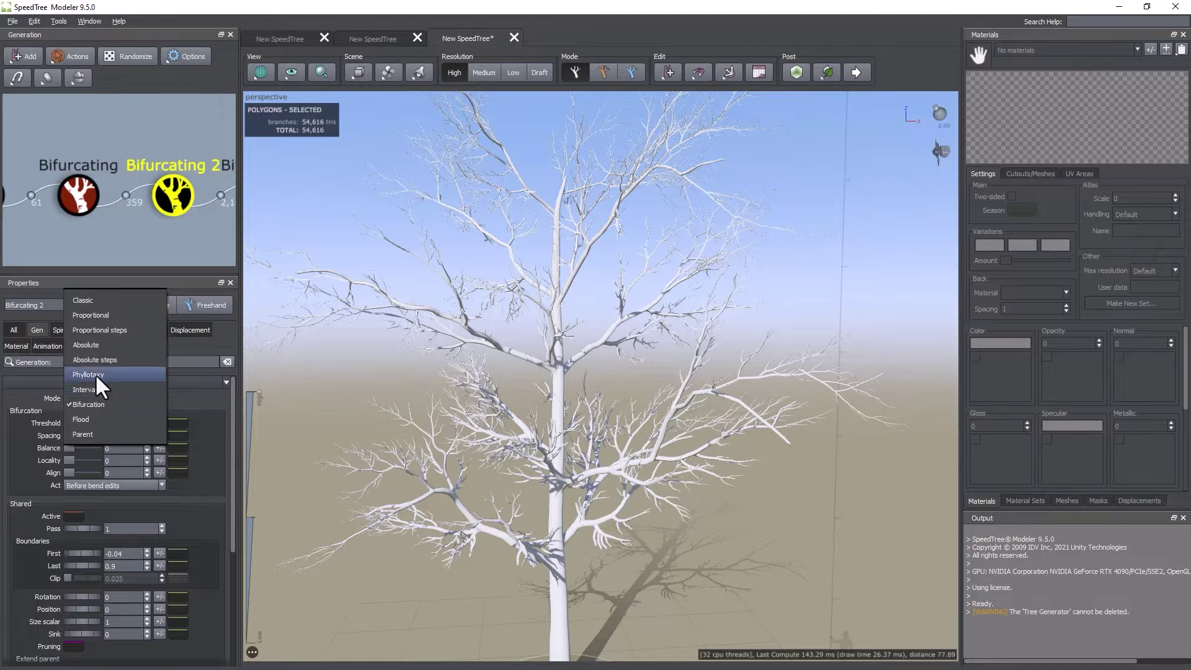
pyautogui.click(95, 374)
pyautogui.click(116, 398)
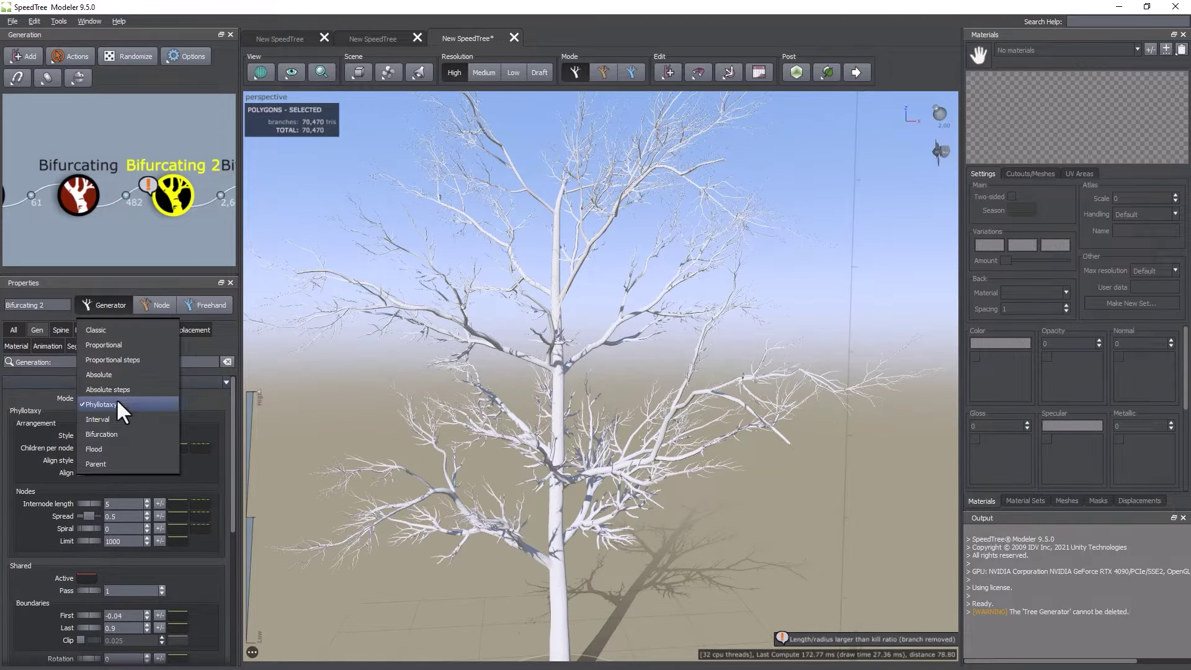
pyautogui.click(109, 434)
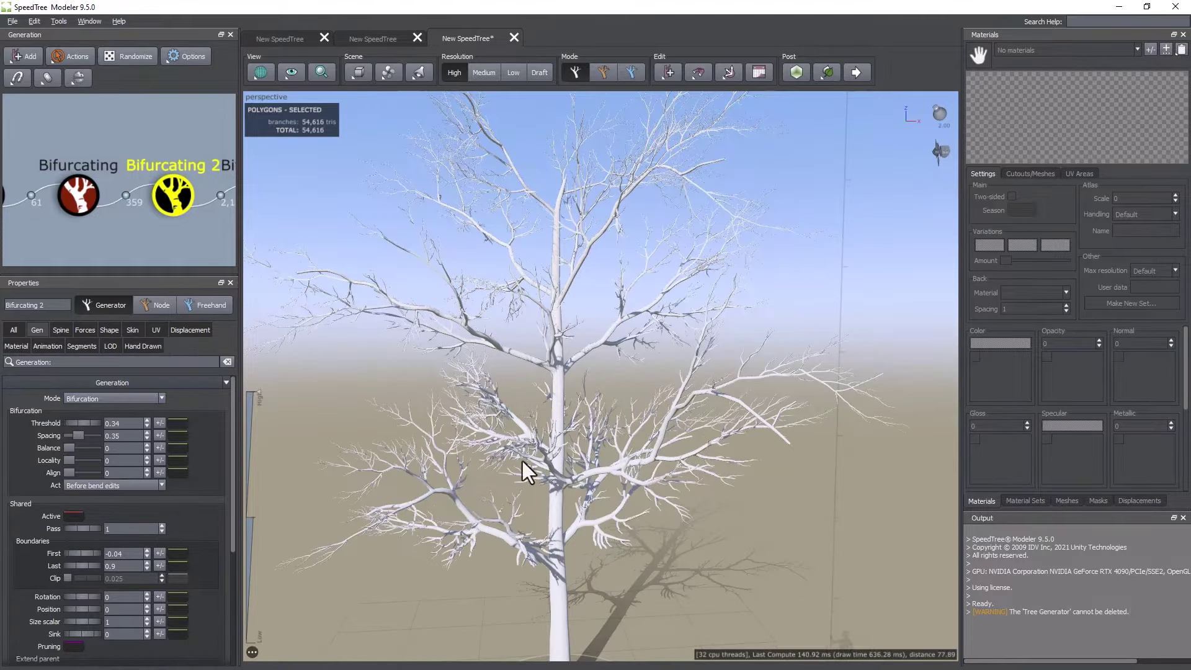
pyautogui.scroll(10, 446, 487)
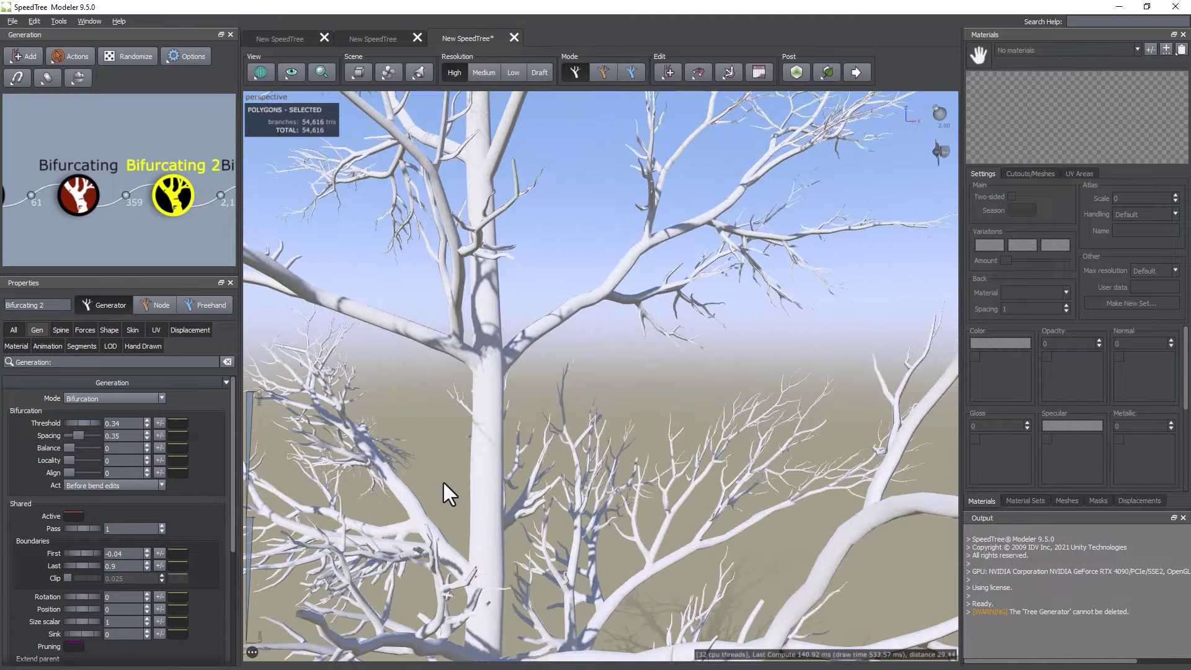
pyautogui.scroll(-12, 445, 480)
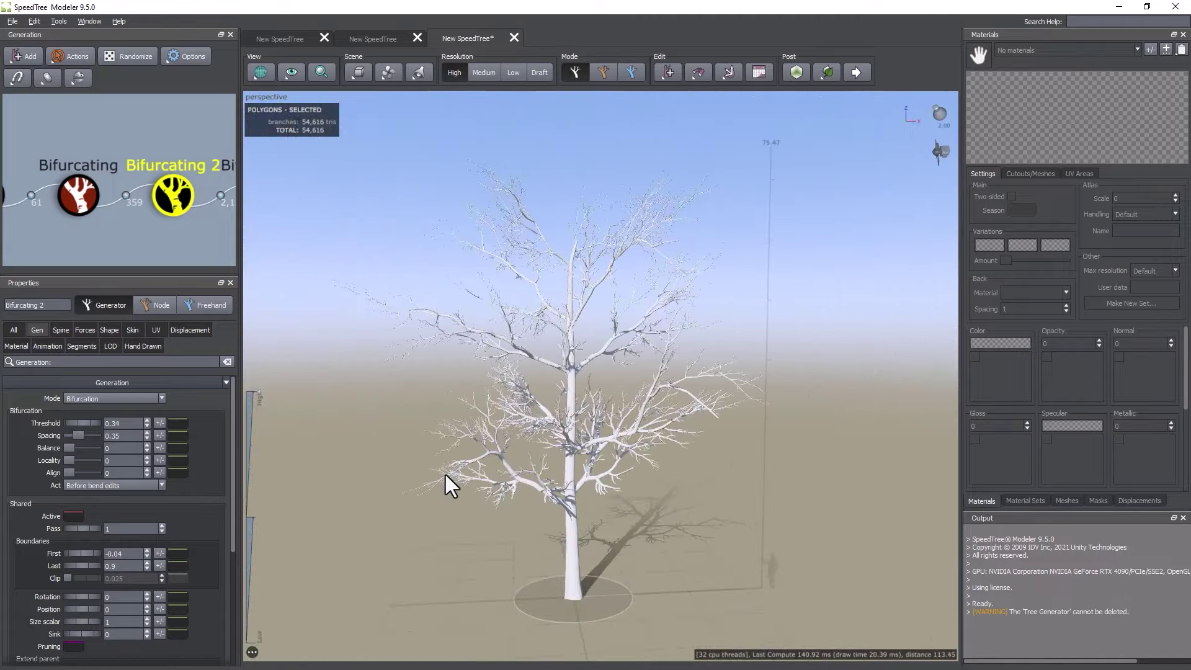
pyautogui.moveTo(401, 440); pyautogui.dragTo(374, 422)
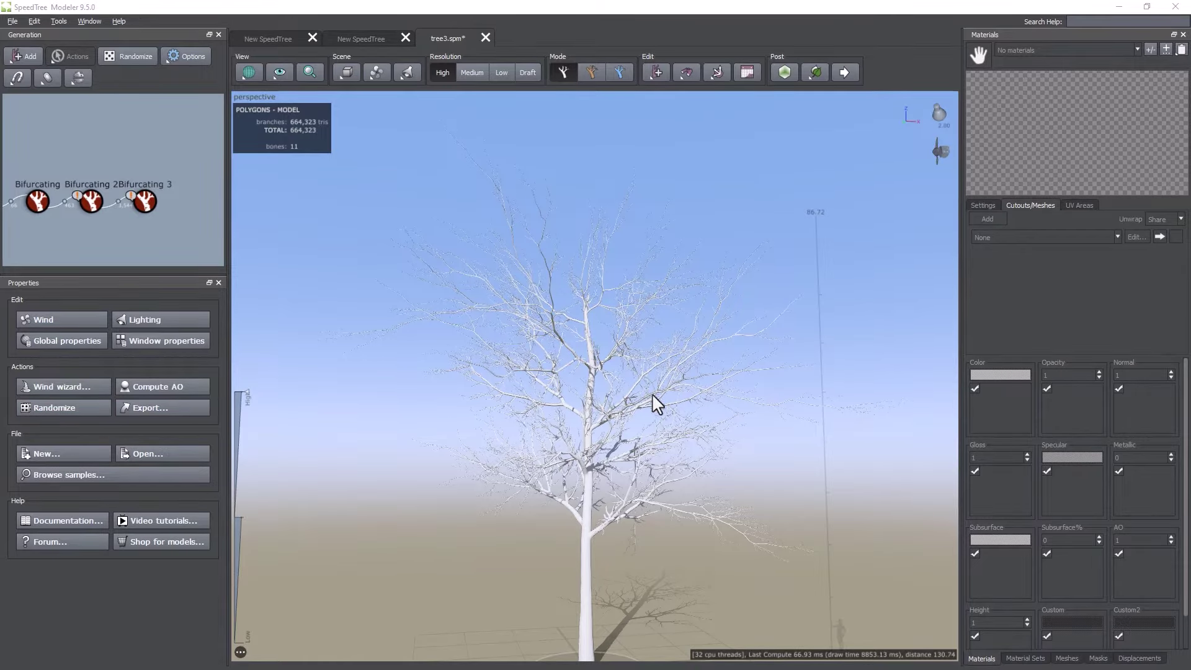
pyautogui.scroll(1, 654, 401)
pyautogui.scroll(10, 654, 389)
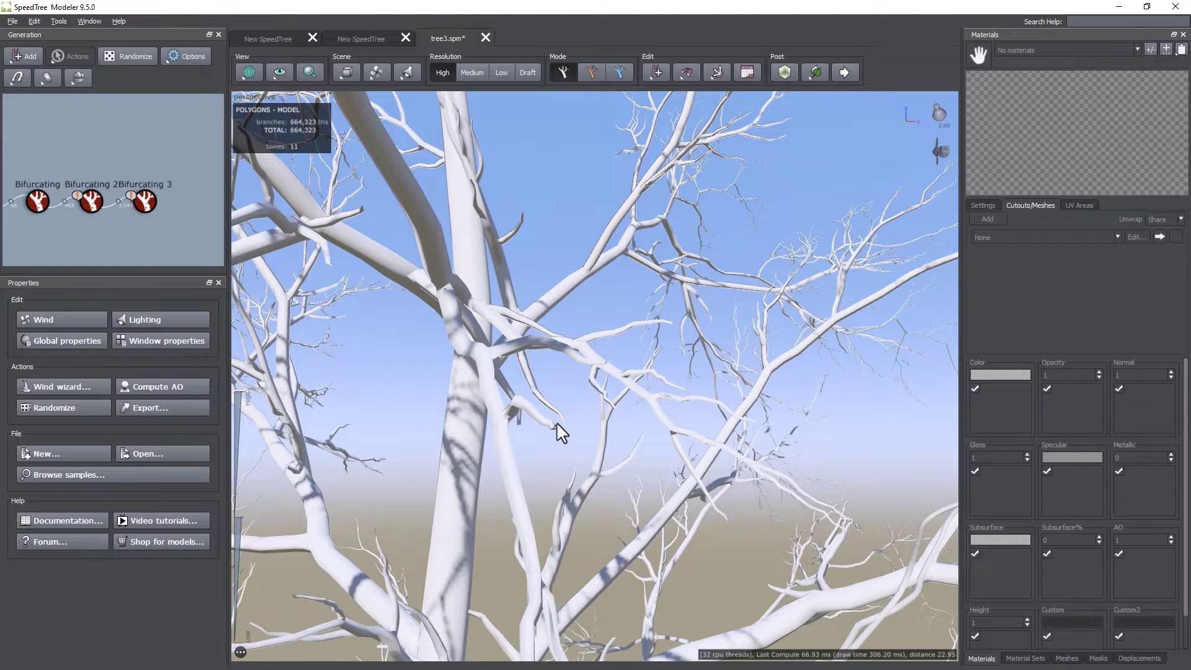
pyautogui.moveTo(566, 433); pyautogui.dragTo(617, 419)
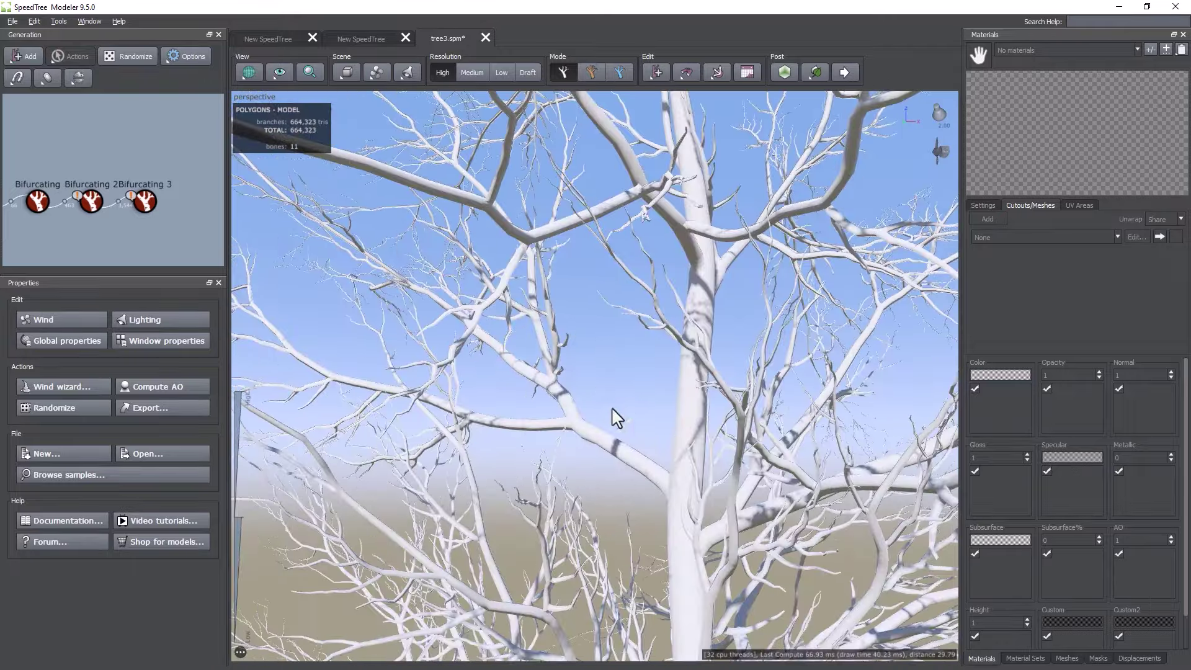
# Filter Bifurcating 3's properties by 'extend' and set Extend parent Type to Any
pyautogui.click(264, 394)
pyautogui.click(32, 361)
pyautogui.write('ex')
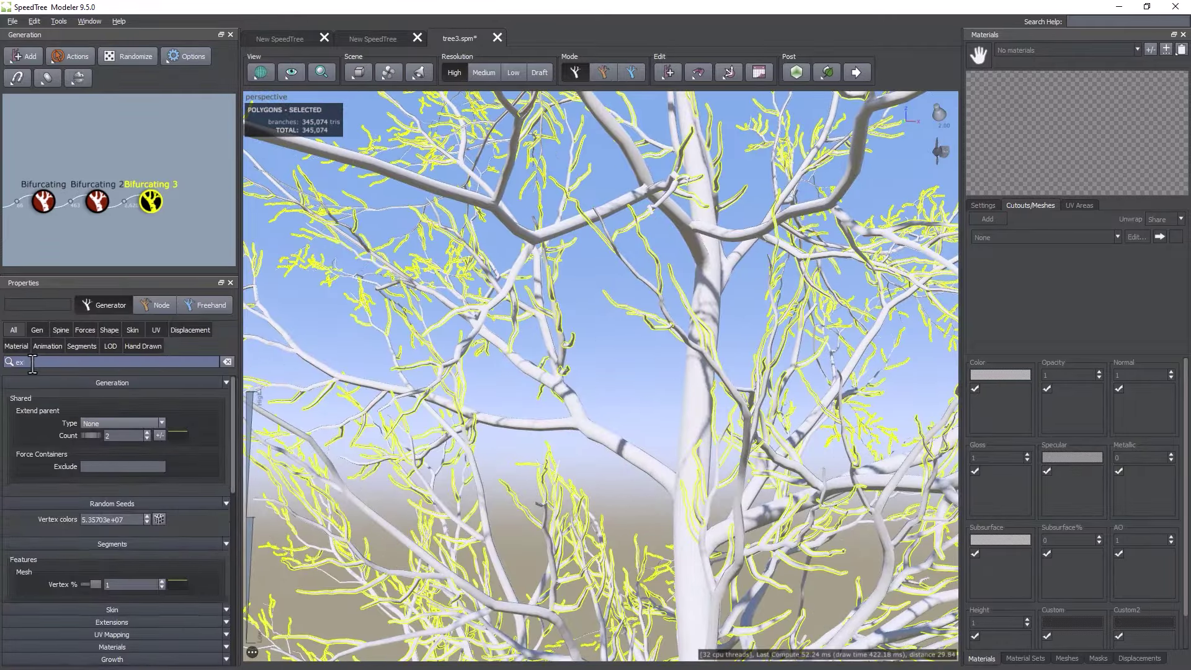
pyautogui.write('tend[a')
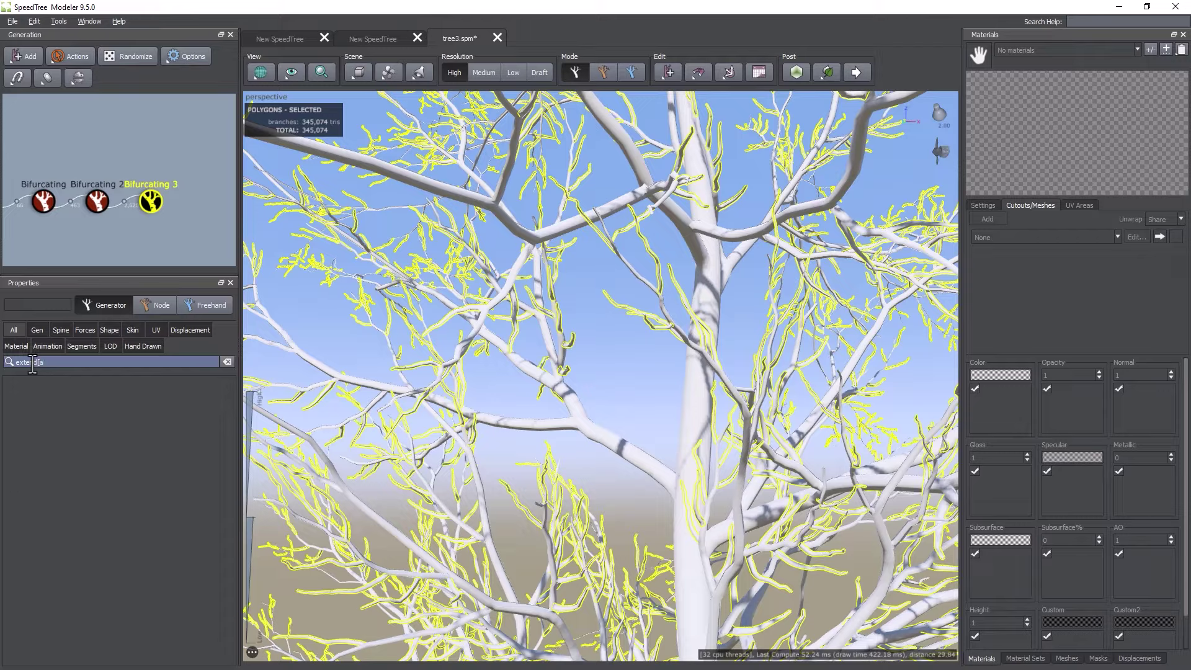
pyautogui.press('BackSpace')
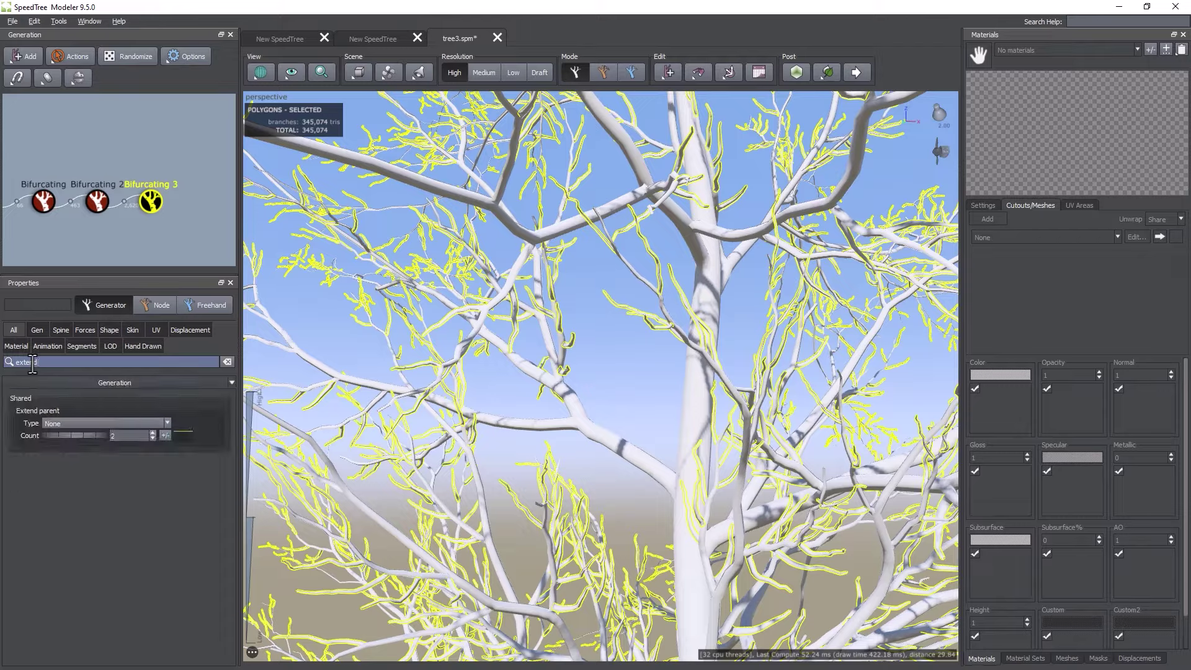
pyautogui.click(58, 422)
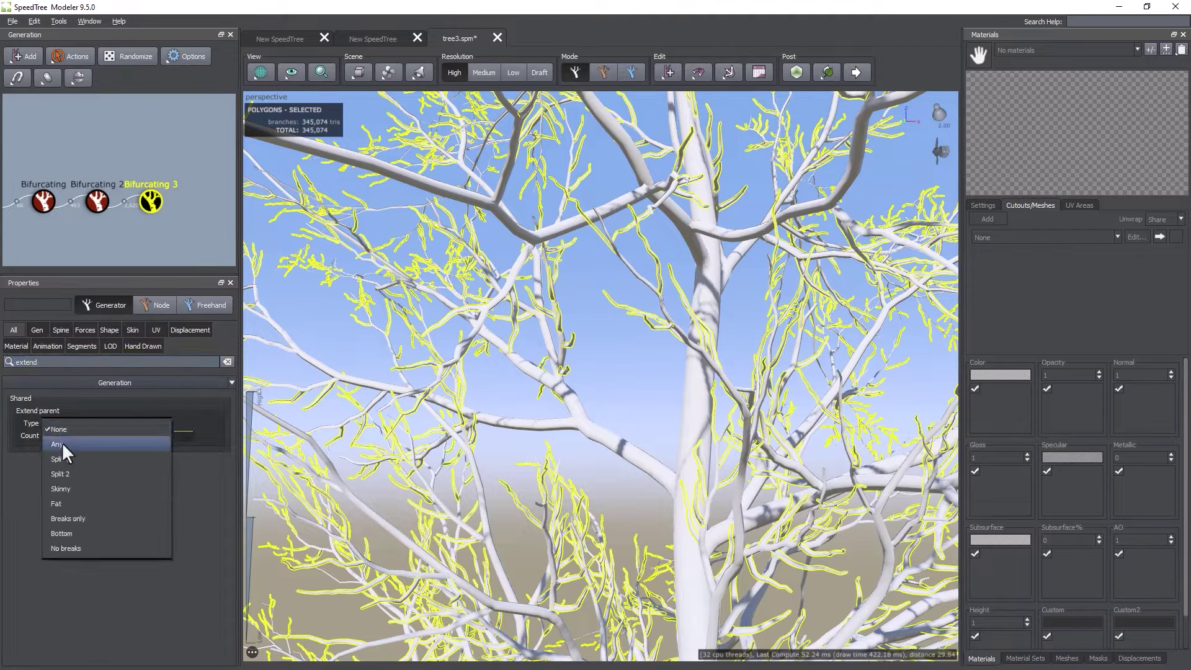
pyautogui.click(62, 443)
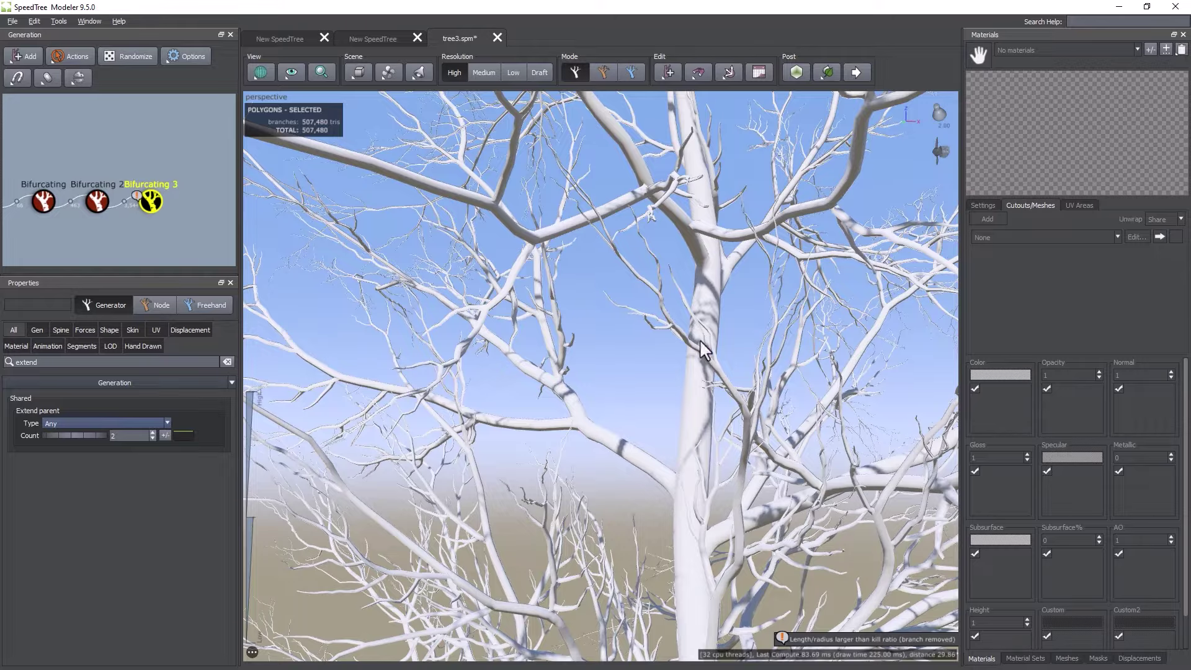
pyautogui.scroll(-10, 527, 435)
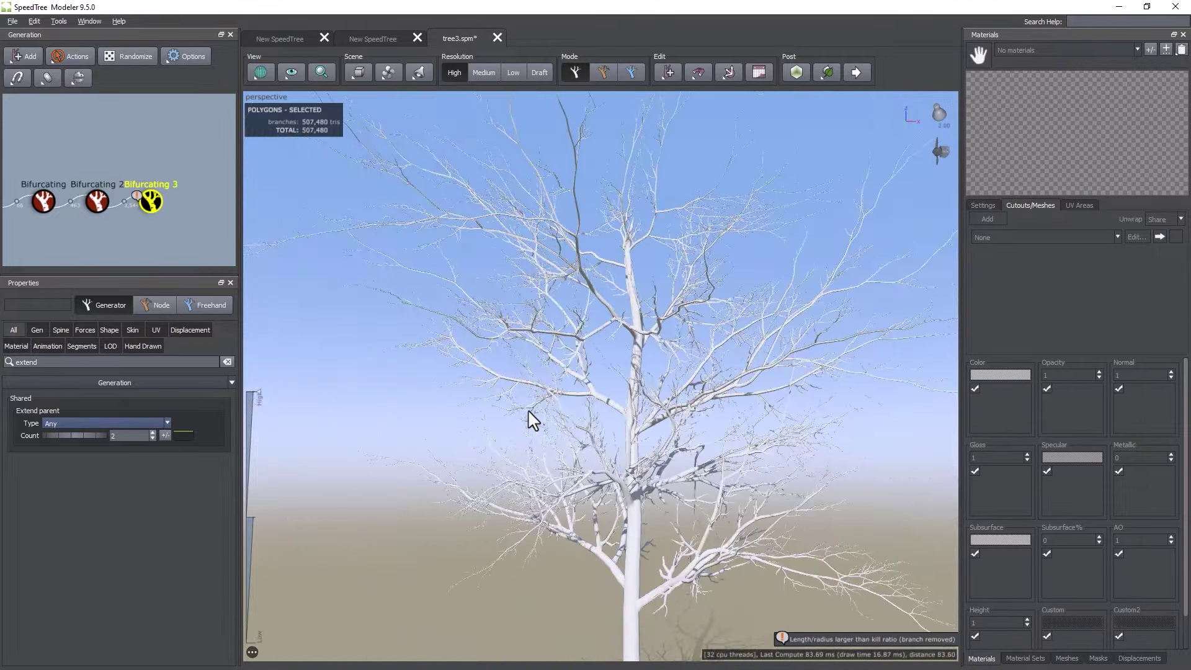
pyautogui.moveTo(533, 422); pyautogui.dragTo(508, 401)
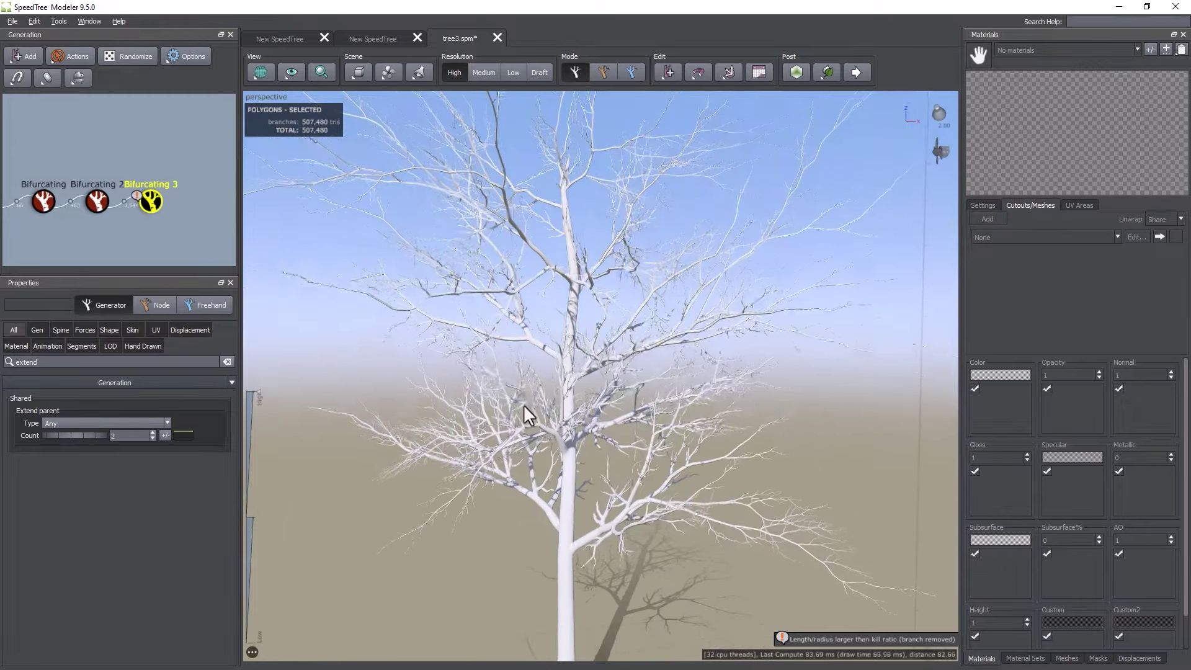
# Add a Branches > Twigs generator onto the Bifurcating 3 node
pyautogui.rightClick(614, 405)
pyautogui.click(605, 431)
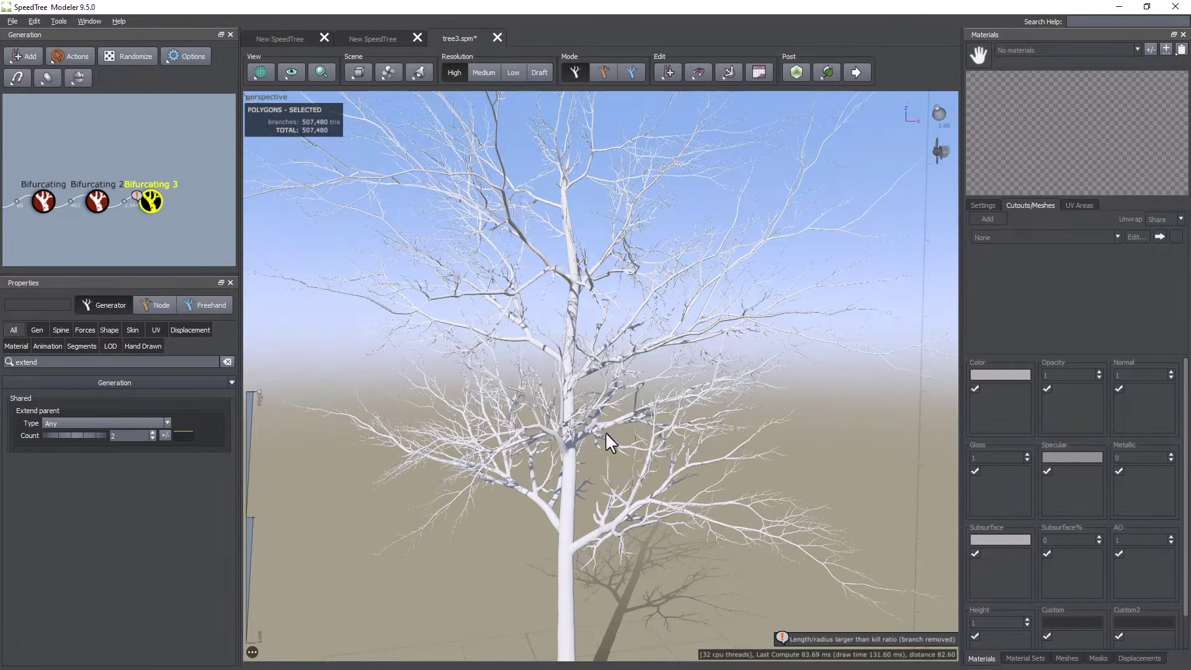
pyautogui.click(155, 211)
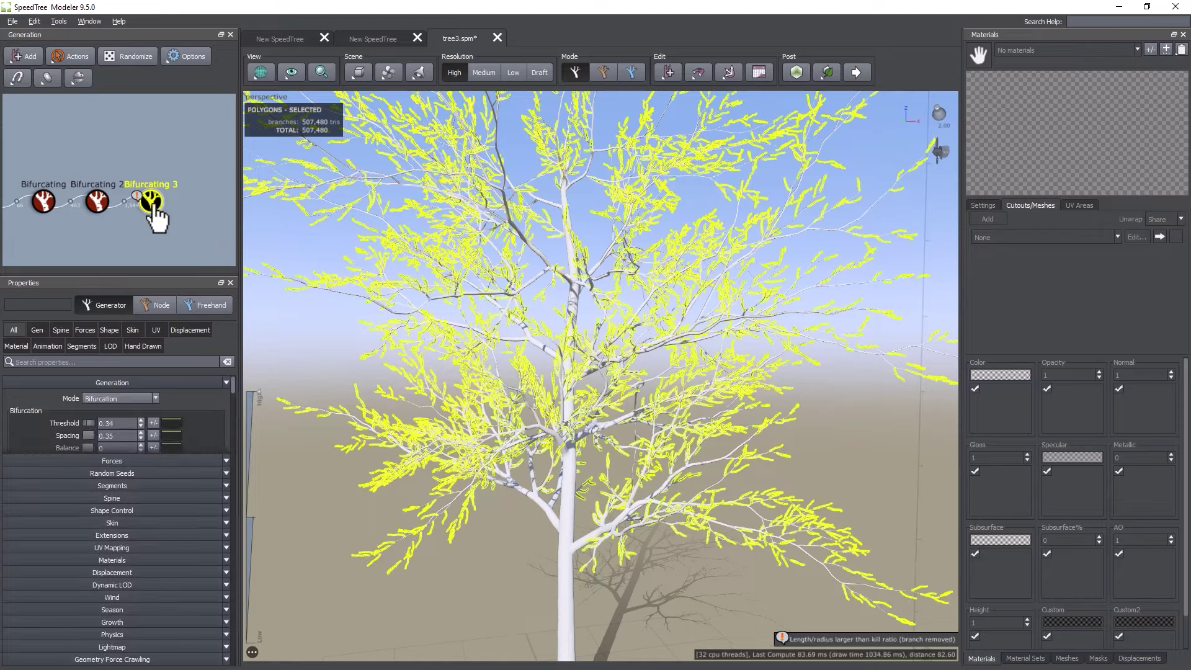
pyautogui.rightClick(154, 202)
pyautogui.moveTo(207, 11)
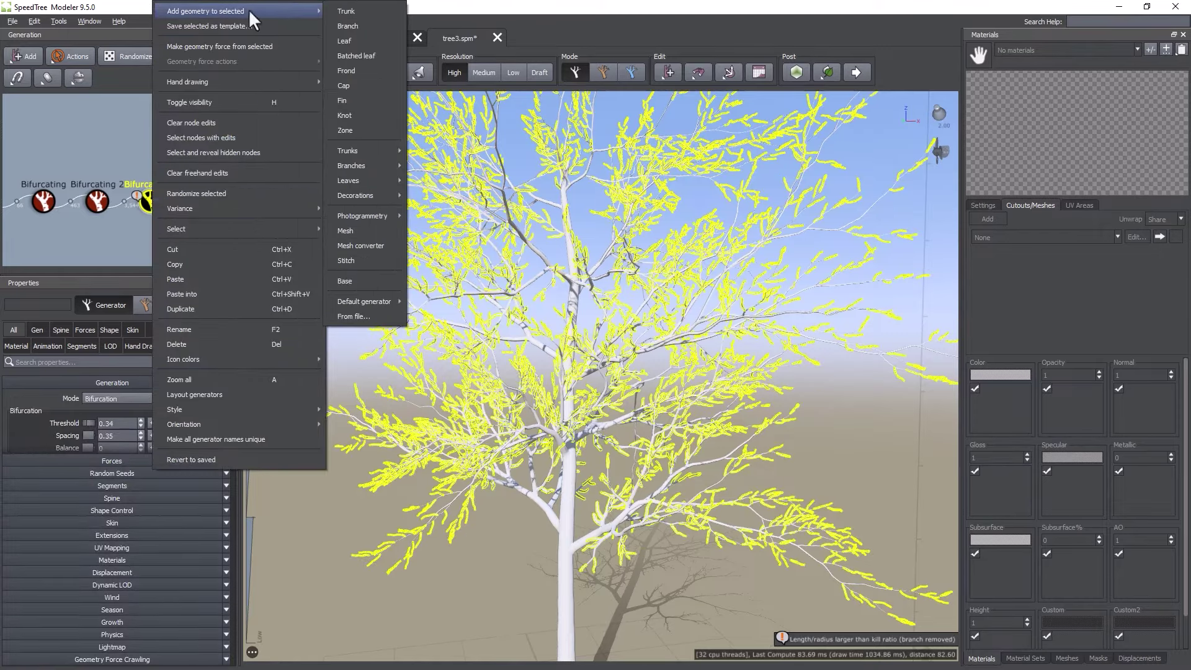
pyautogui.moveTo(361, 166)
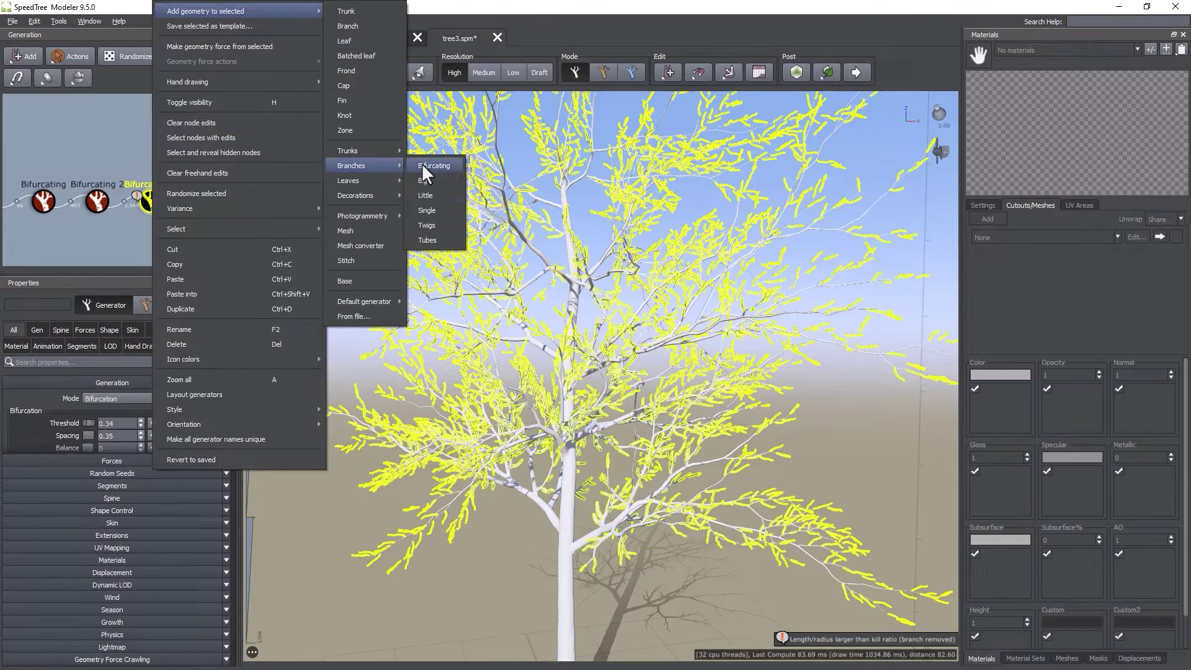
pyautogui.click(427, 224)
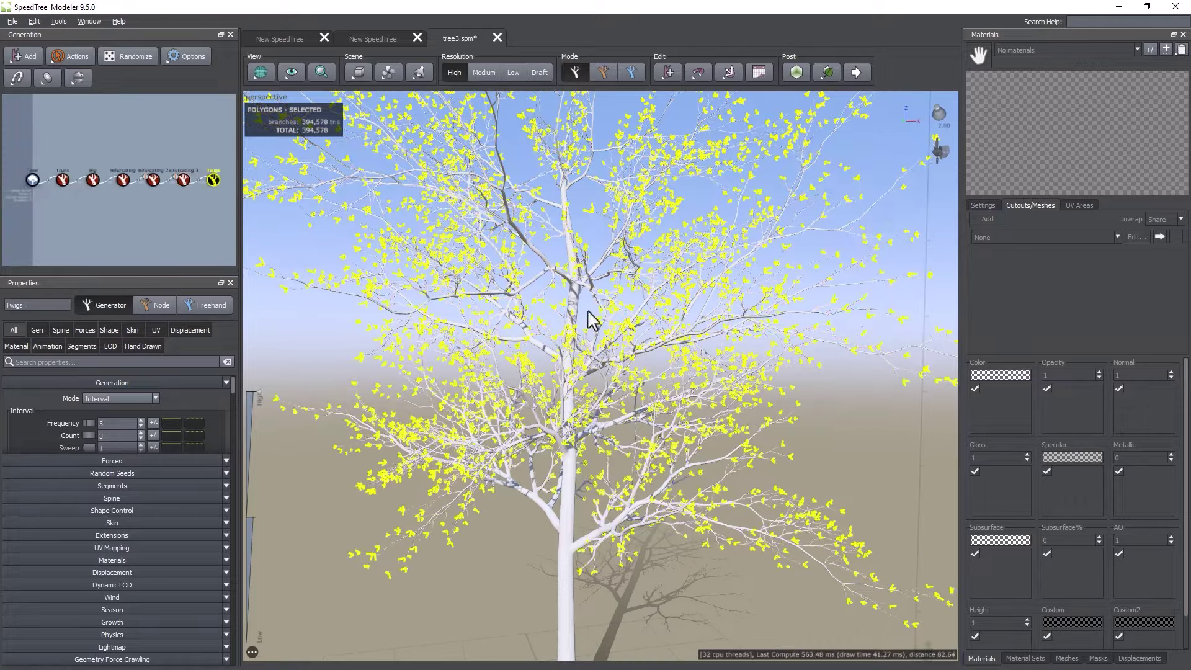
pyautogui.scroll(10, 814, 383)
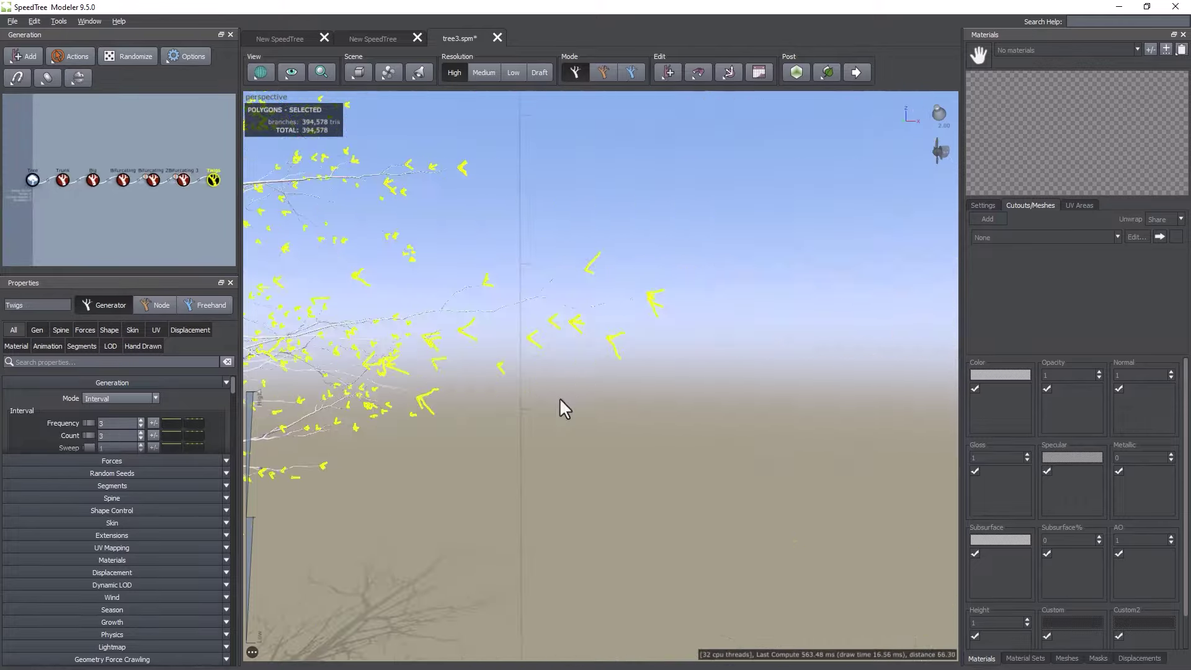
pyautogui.scroll(8, 560, 401)
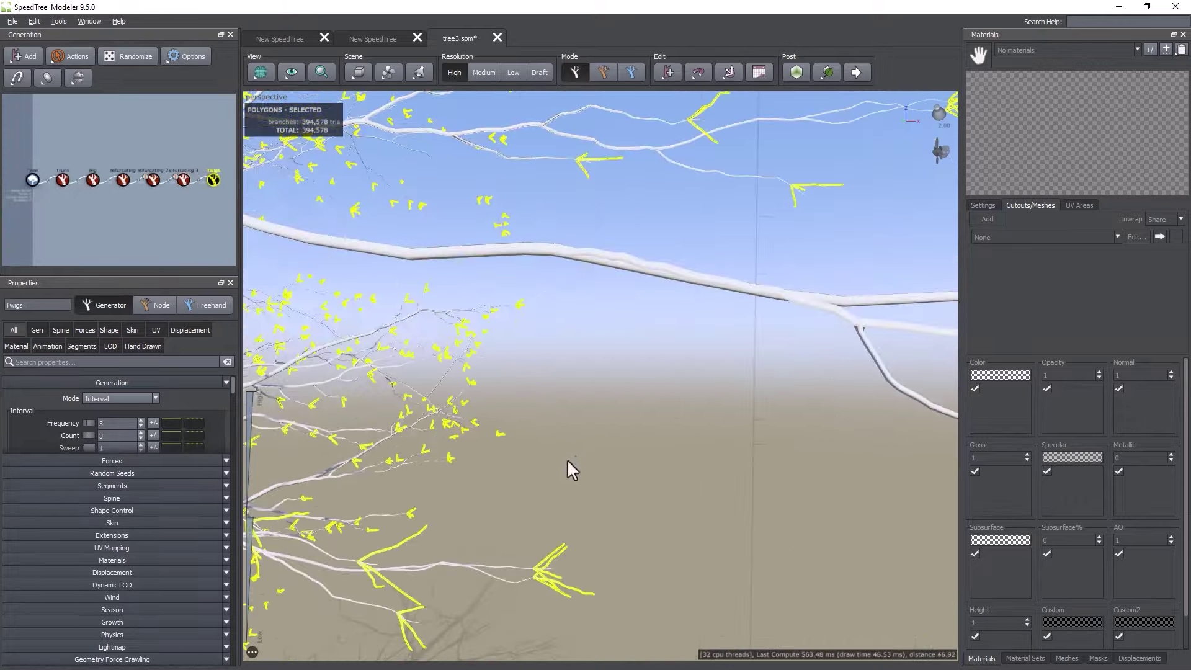
pyautogui.moveTo(566, 459); pyautogui.dragTo(659, 417)
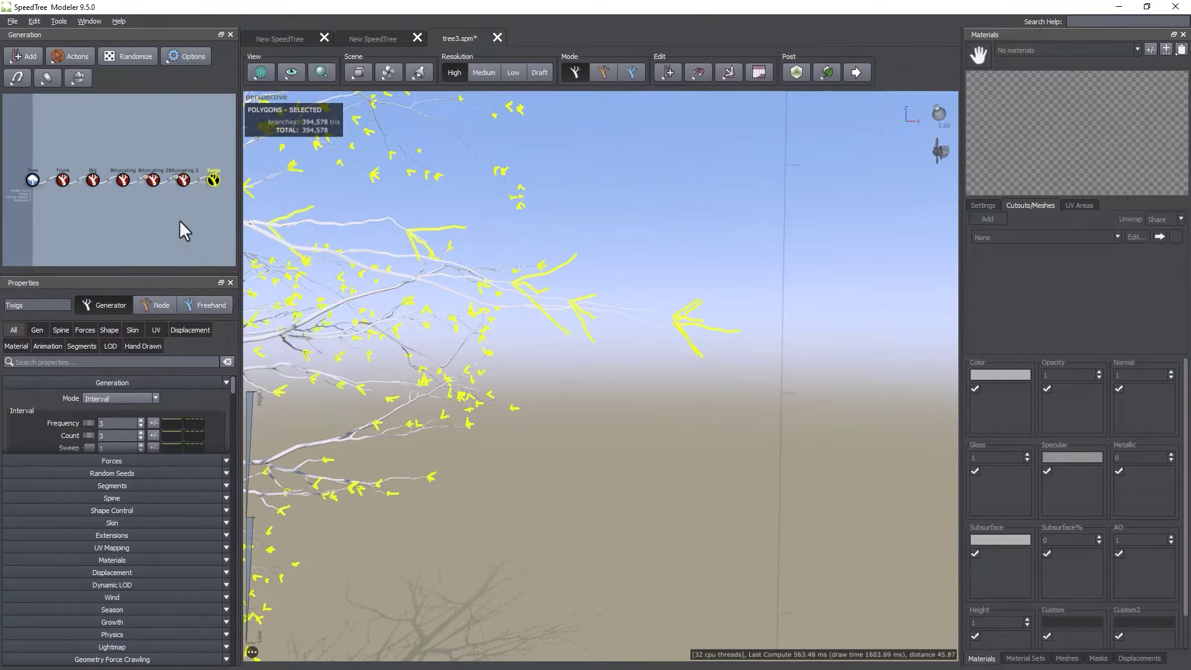
pyautogui.scroll(3, 79, 161)
# Add an Alternating Leaves generator onto the Twigs node and zoom out over the tree
pyautogui.rightClick(114, 142)
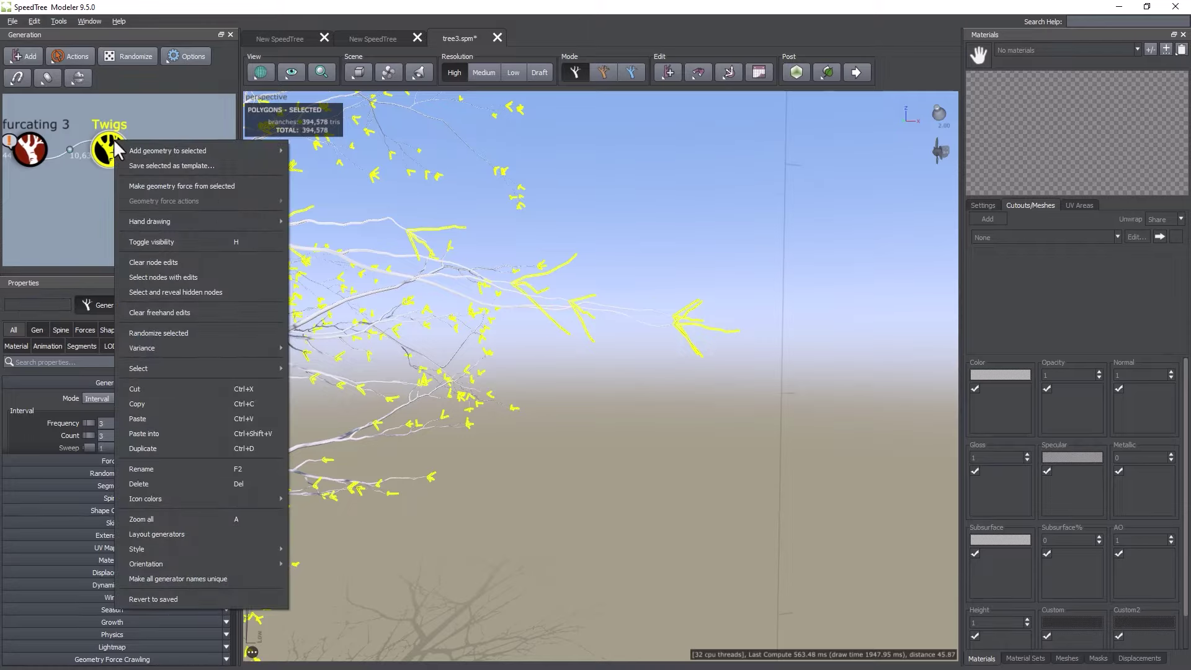
pyautogui.moveTo(123, 149)
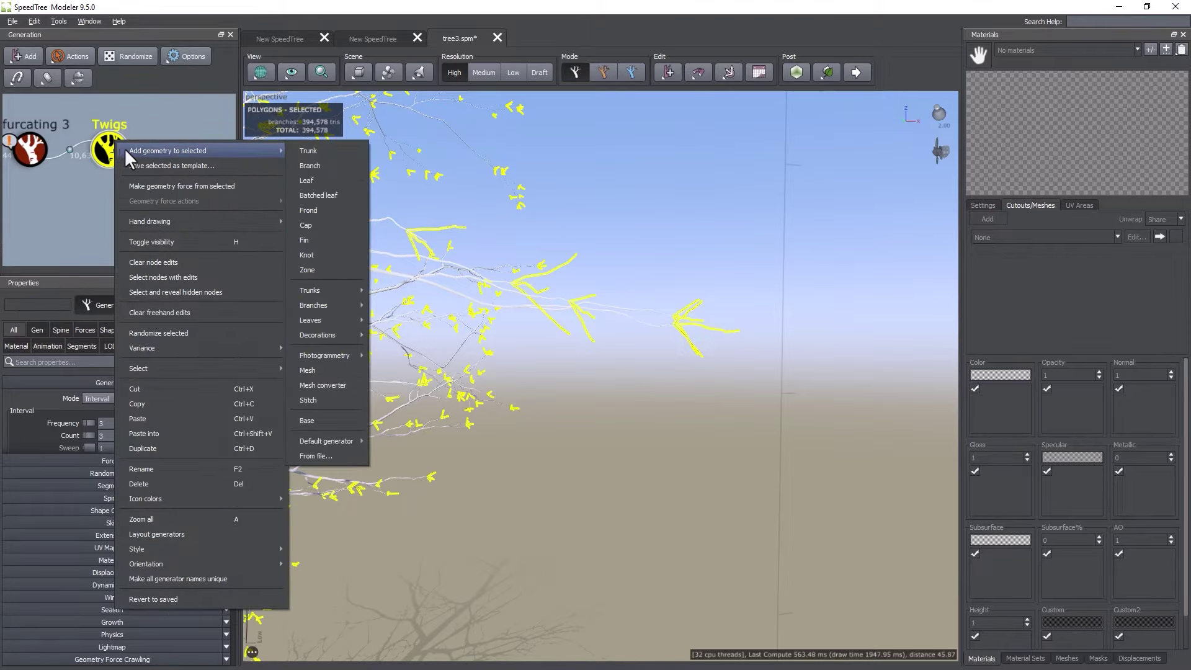
pyautogui.moveTo(339, 317)
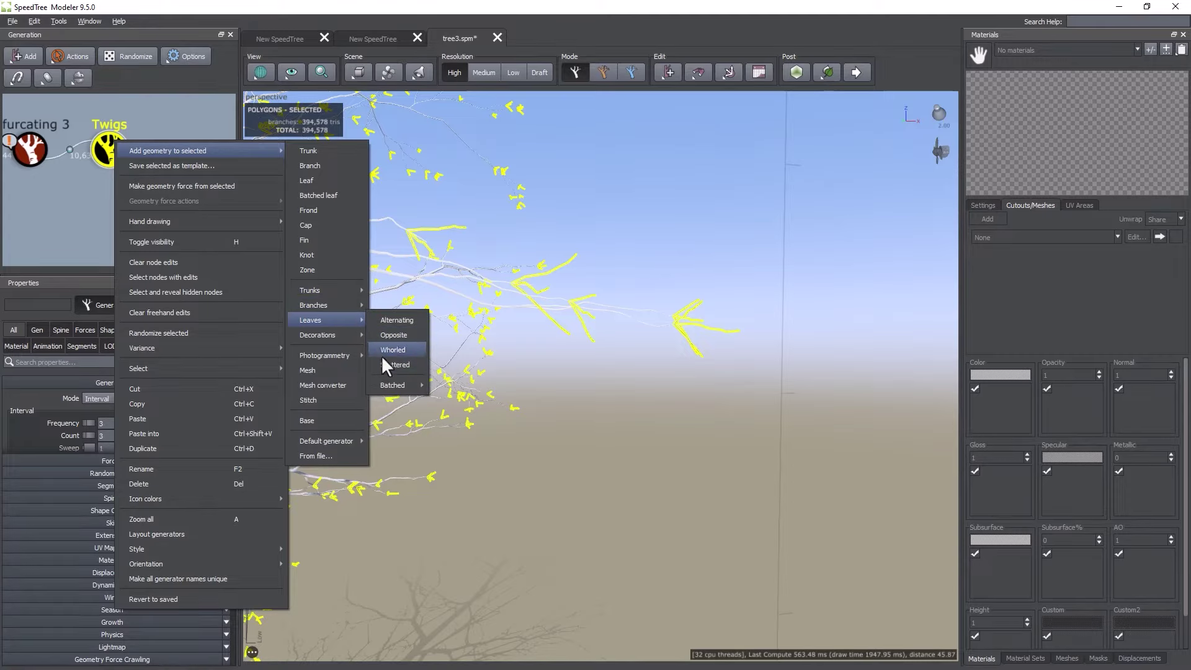
pyautogui.click(388, 325)
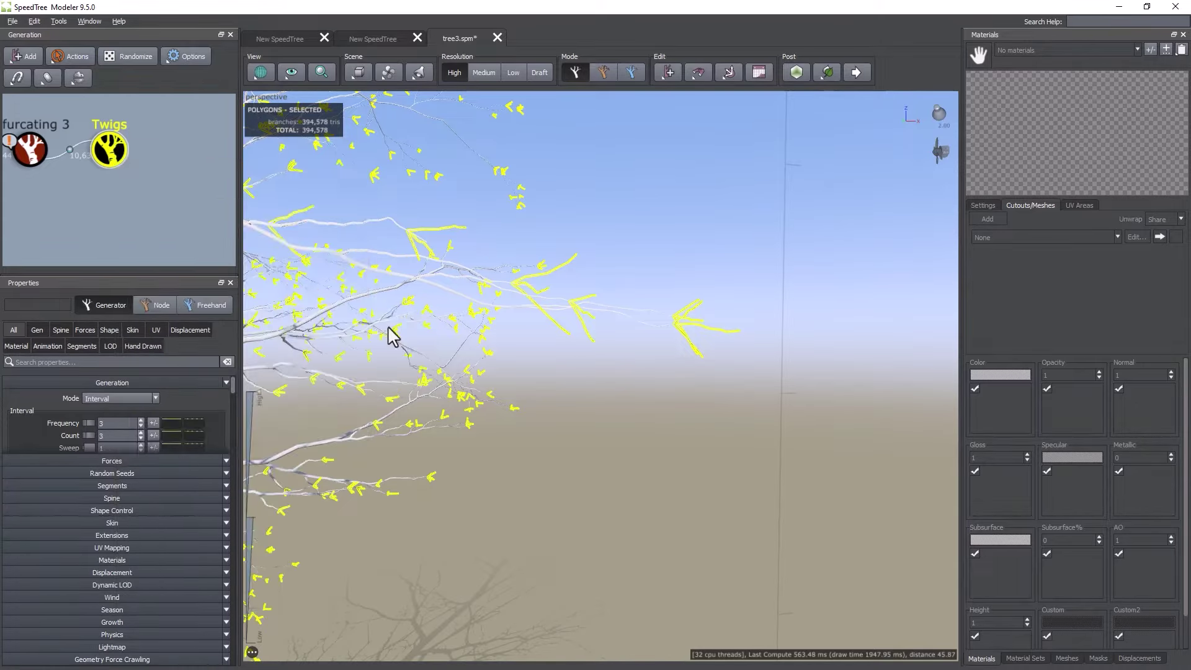
pyautogui.scroll(-2, 561, 459)
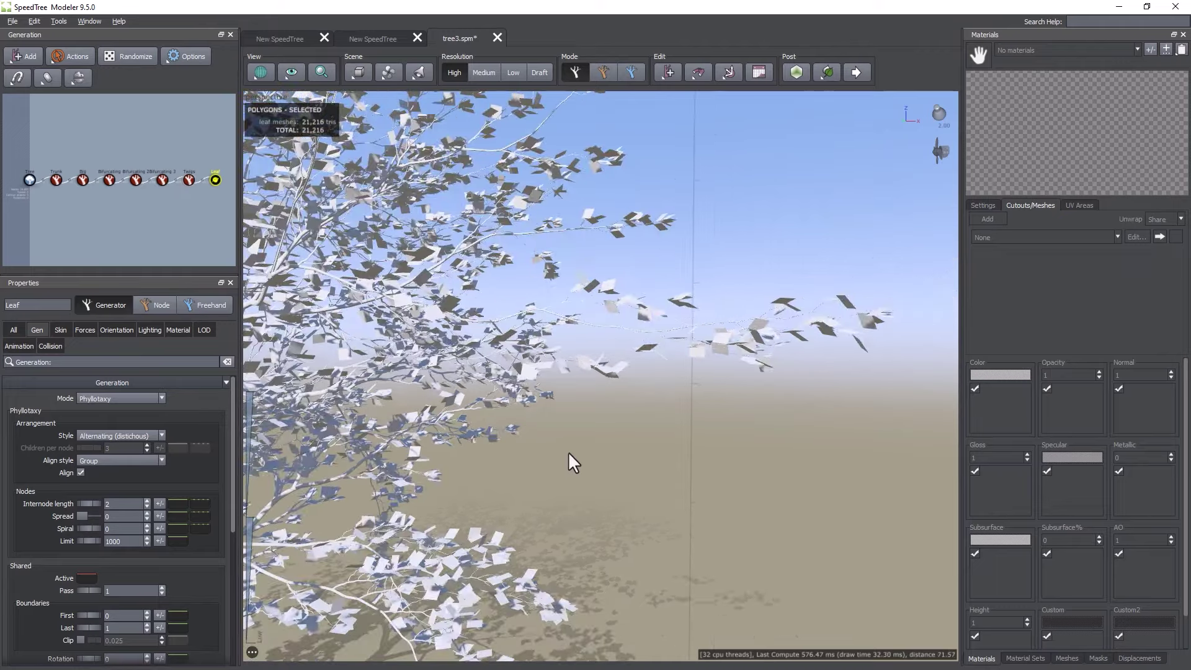
pyautogui.scroll(-5, 567, 467)
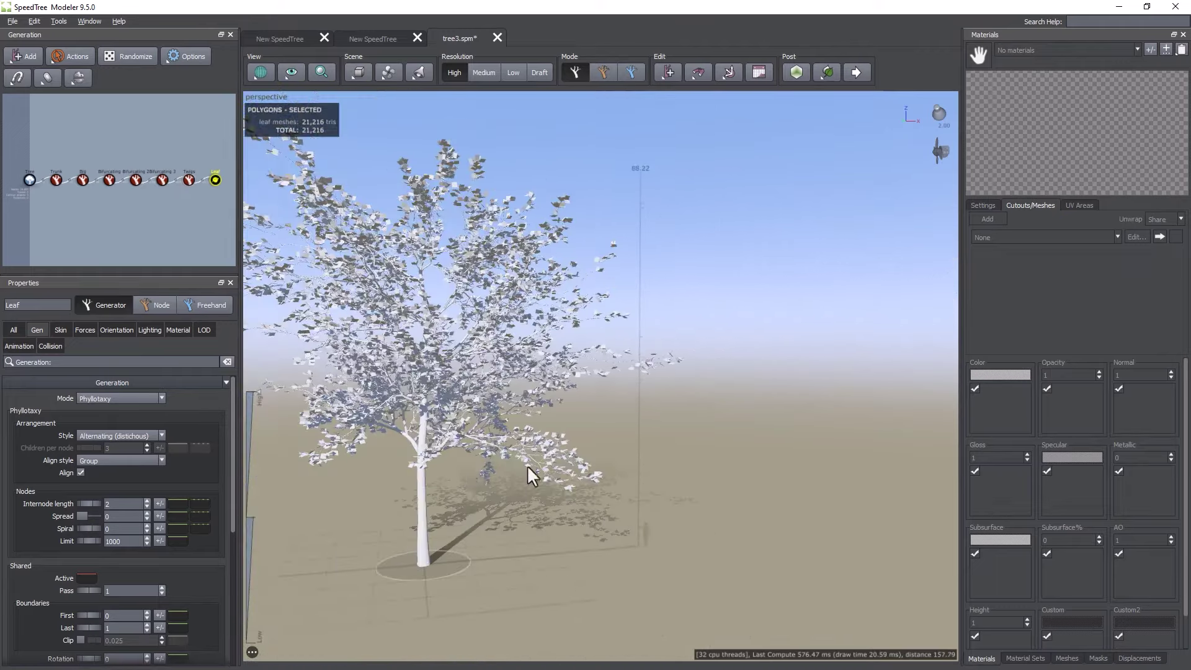
pyautogui.moveTo(509, 470); pyautogui.dragTo(490, 469)
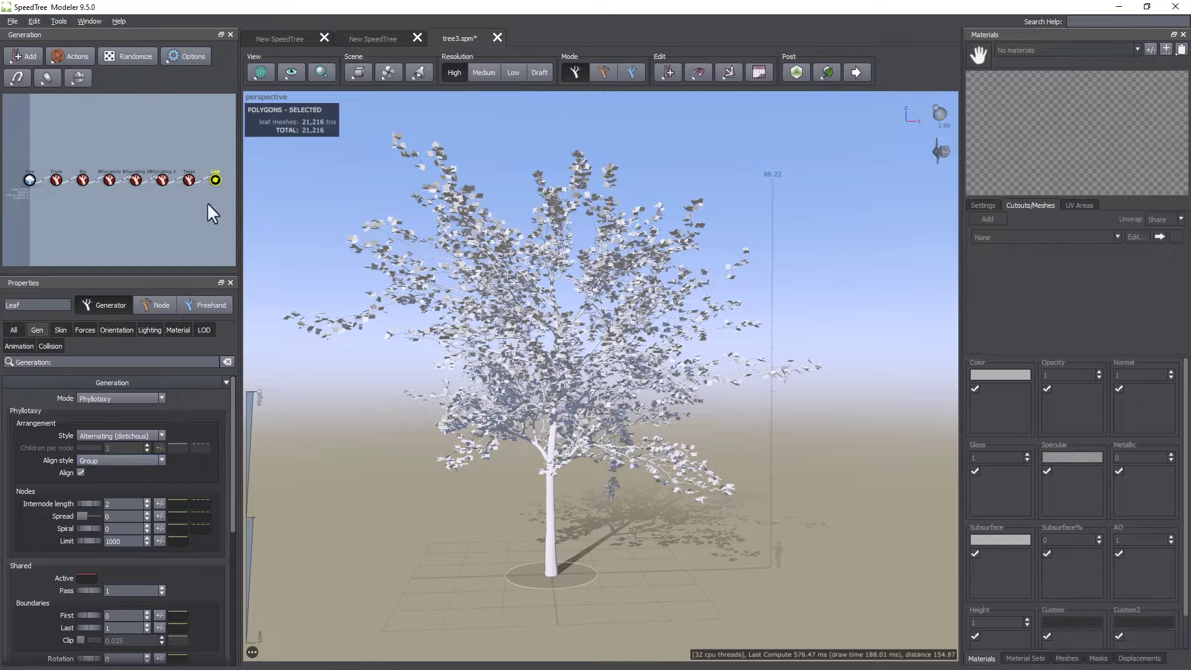
# Raise the Leaf generator's Skin Size from 1 to 1.14
pyautogui.click(213, 182)
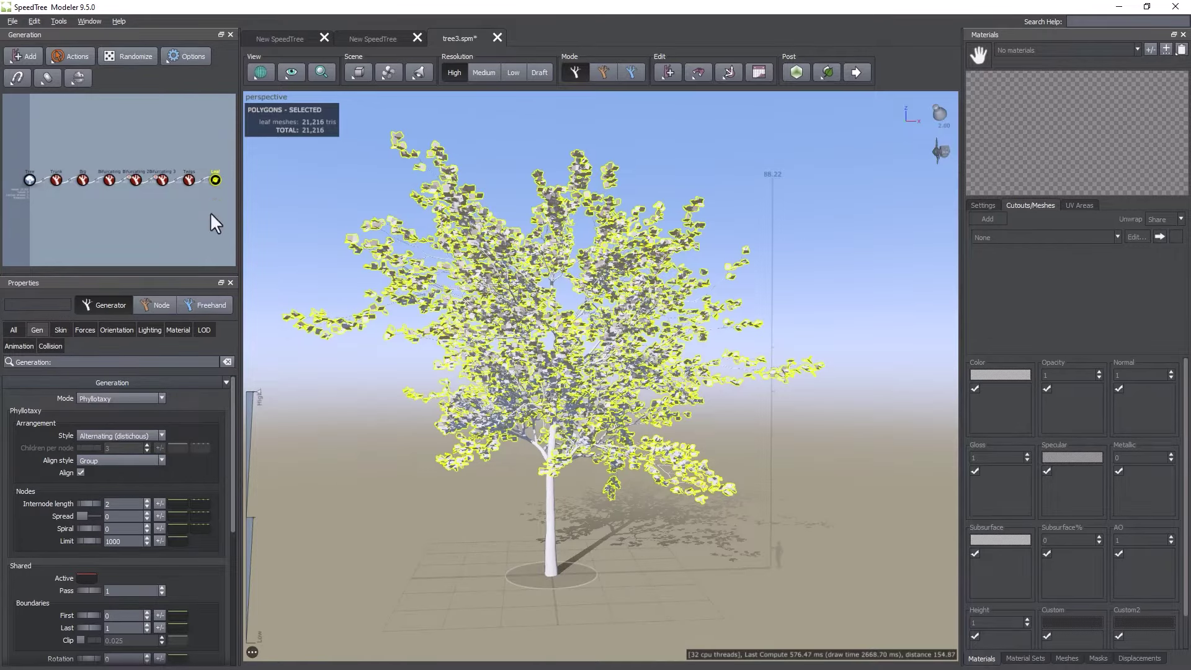
pyautogui.click(59, 330)
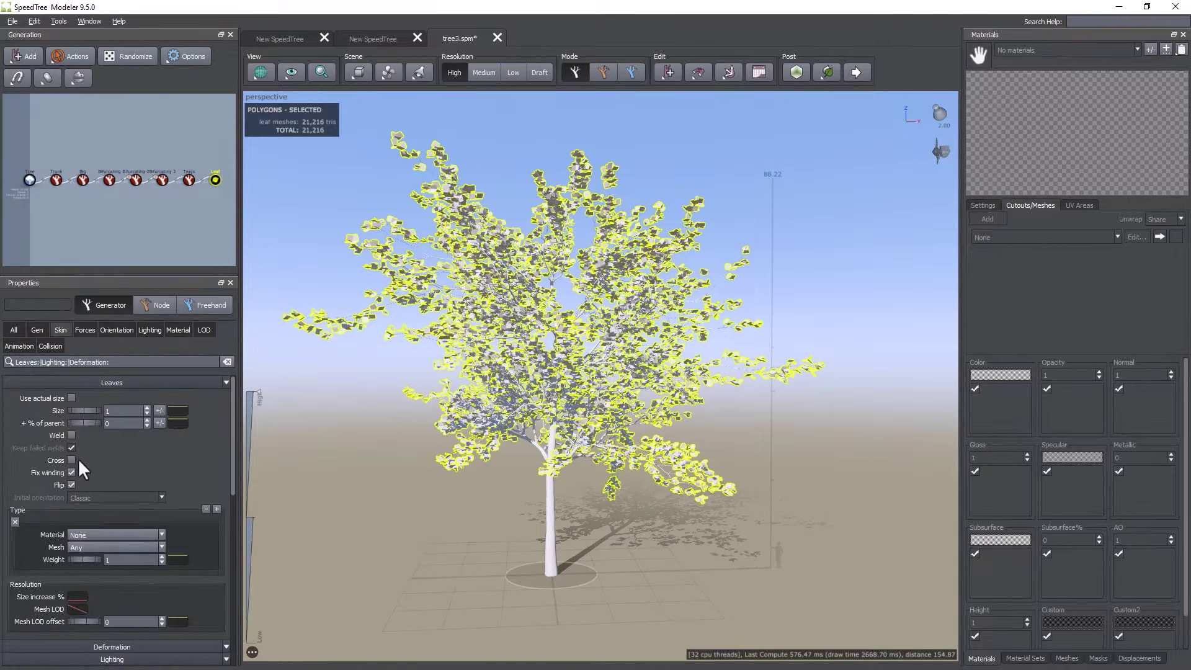
pyautogui.click(79, 409)
pyautogui.moveTo(83, 410)
pyautogui.mouseDown()
pyautogui.moveTo(139, 411)
pyautogui.moveTo(82, 413)
pyautogui.mouseUp()
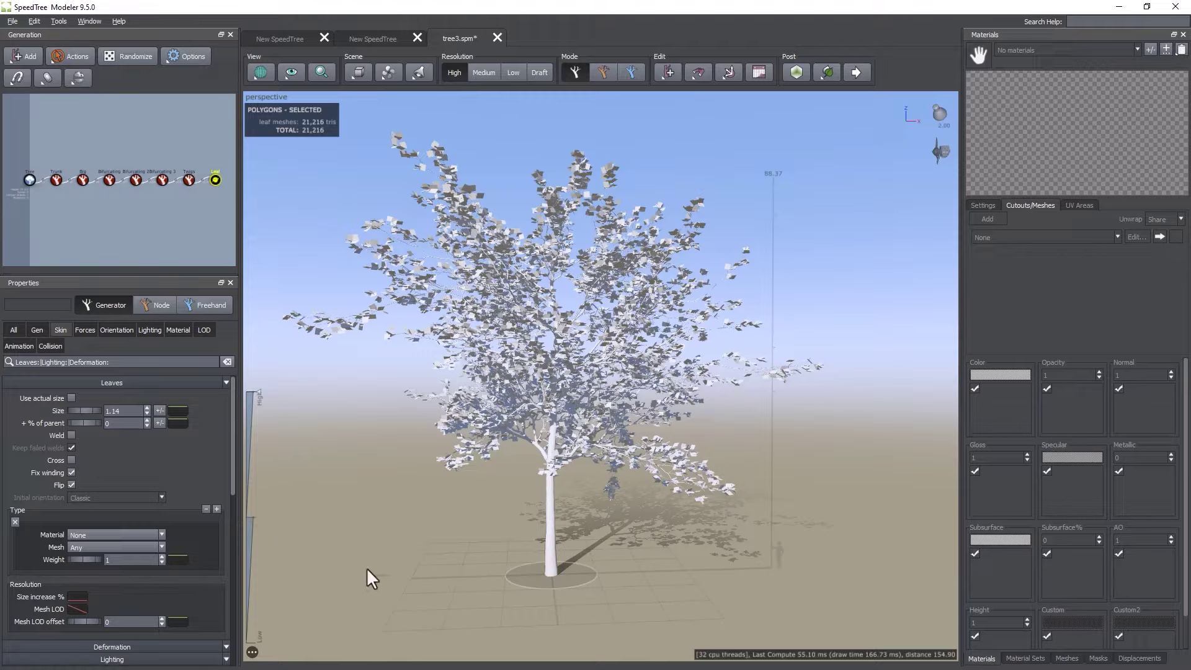
pyautogui.scroll(-5, 155, 494)
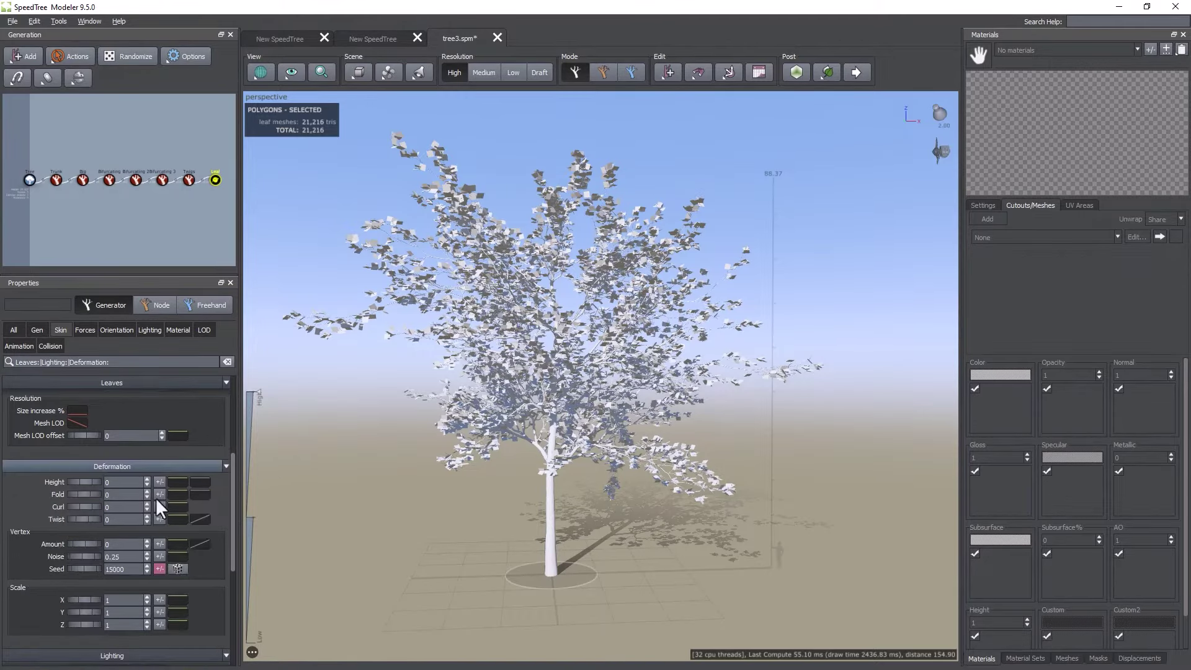
pyautogui.scroll(-6, 155, 498)
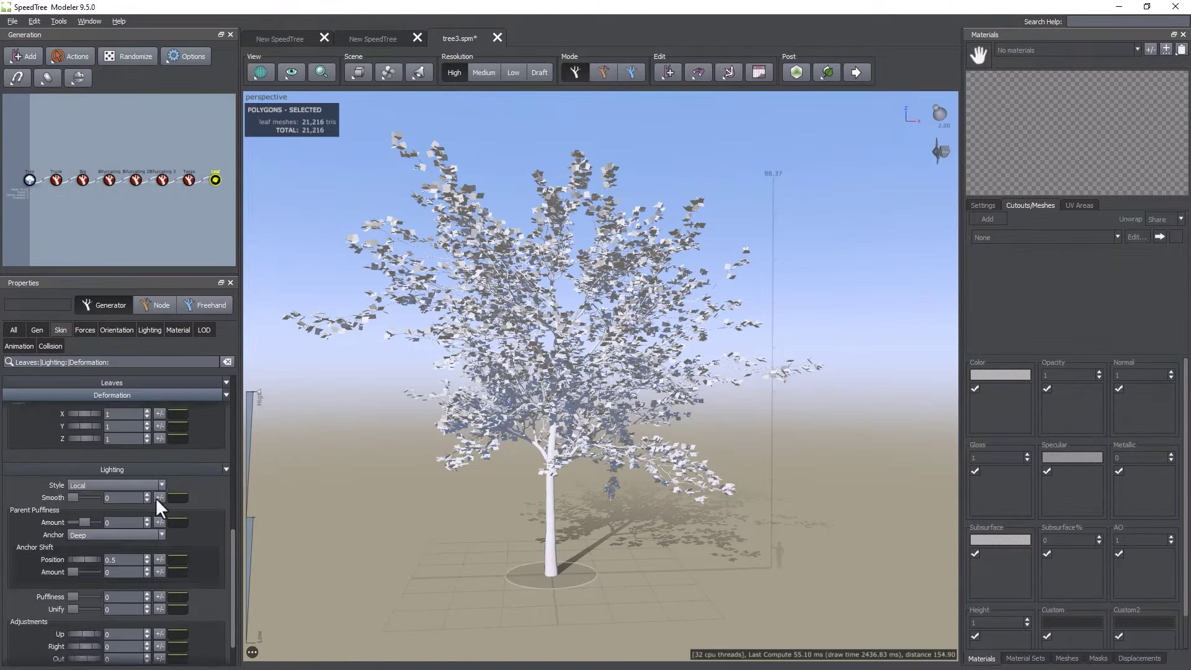
# Try Interval generation mode for the leaves, then return to Phyllotaxy
pyautogui.click(36, 330)
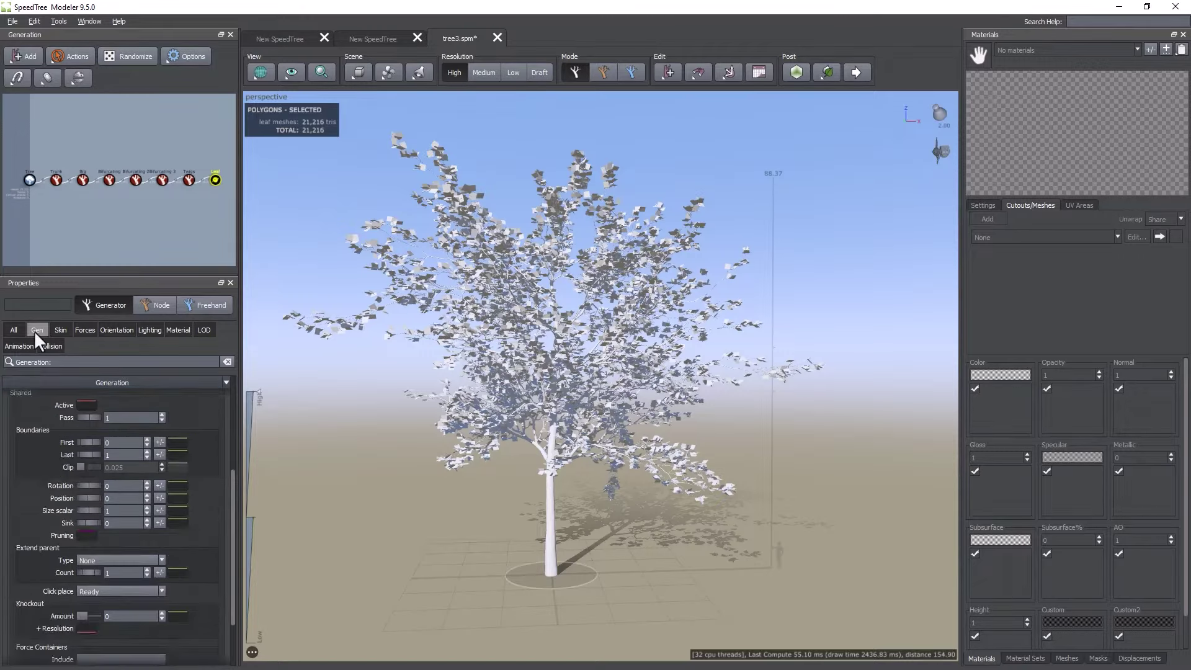
pyautogui.scroll(-7, 128, 484)
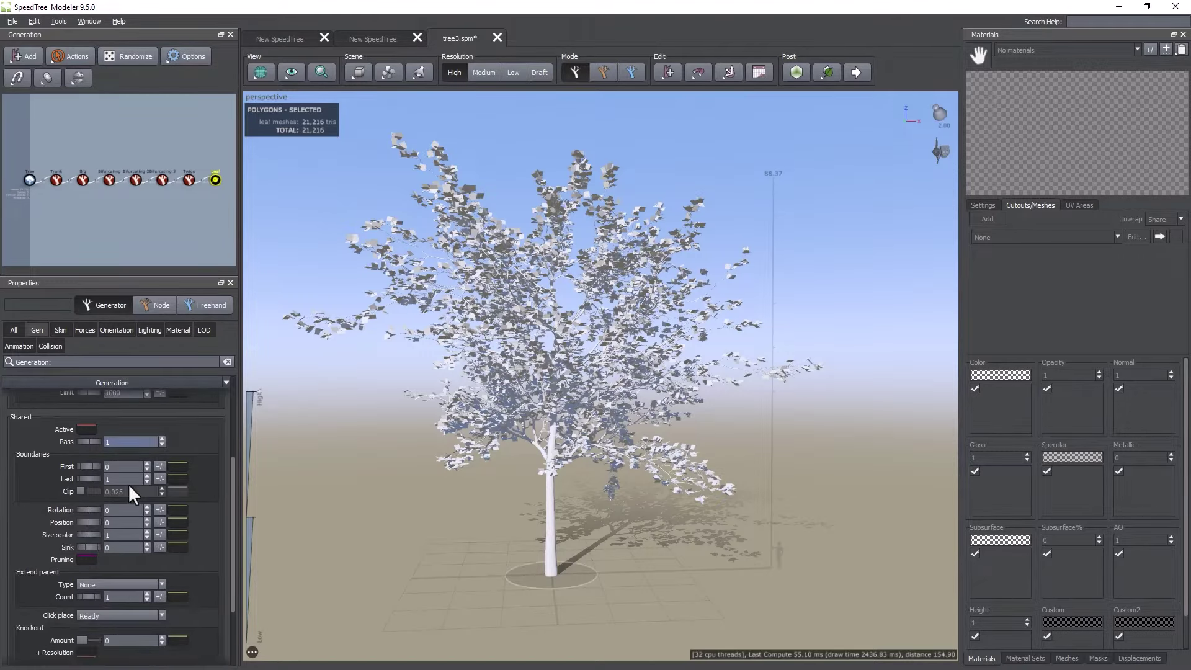
pyautogui.scroll(7, 128, 486)
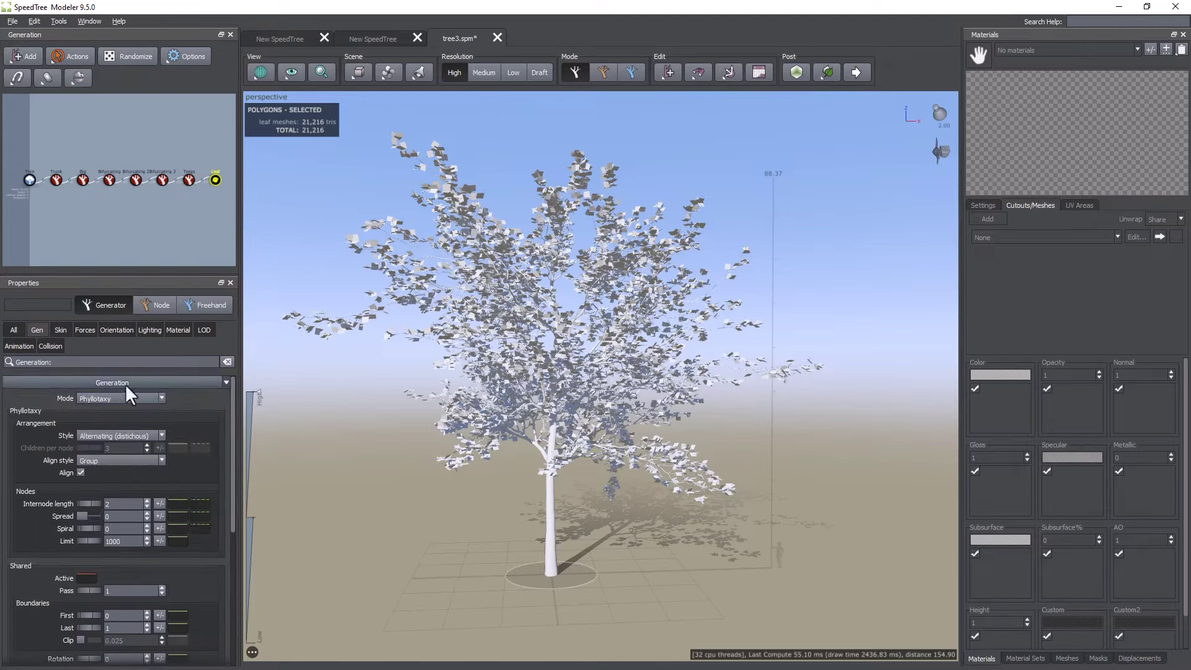
pyautogui.click(111, 399)
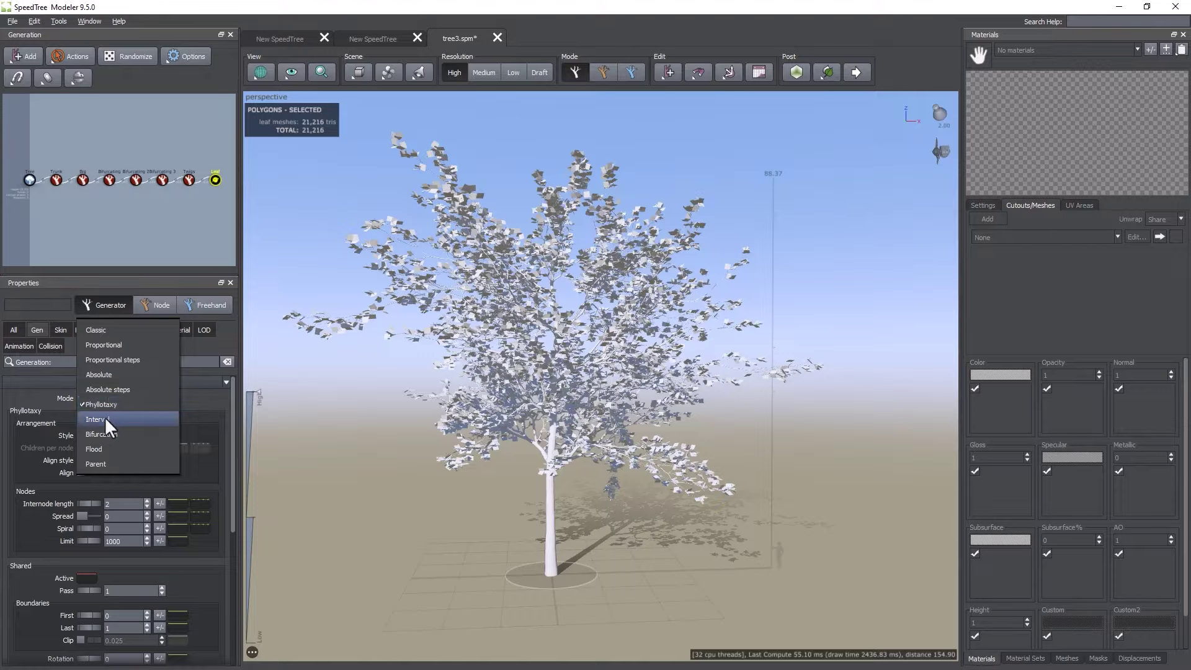
pyautogui.click(105, 419)
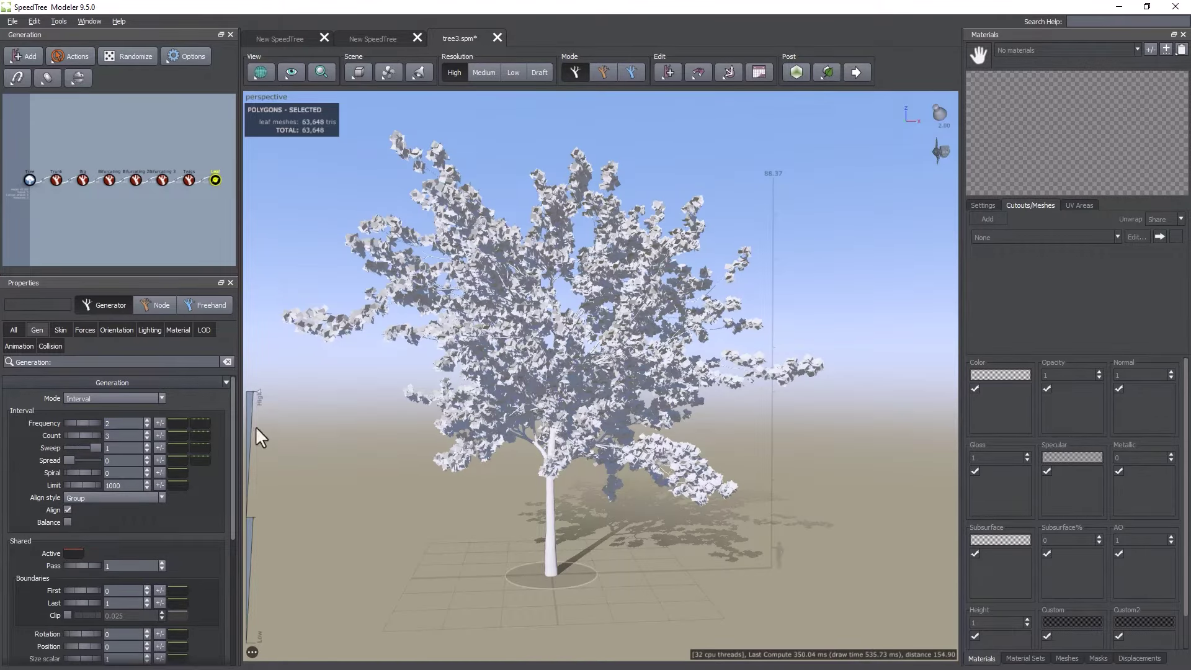
pyautogui.click(112, 398)
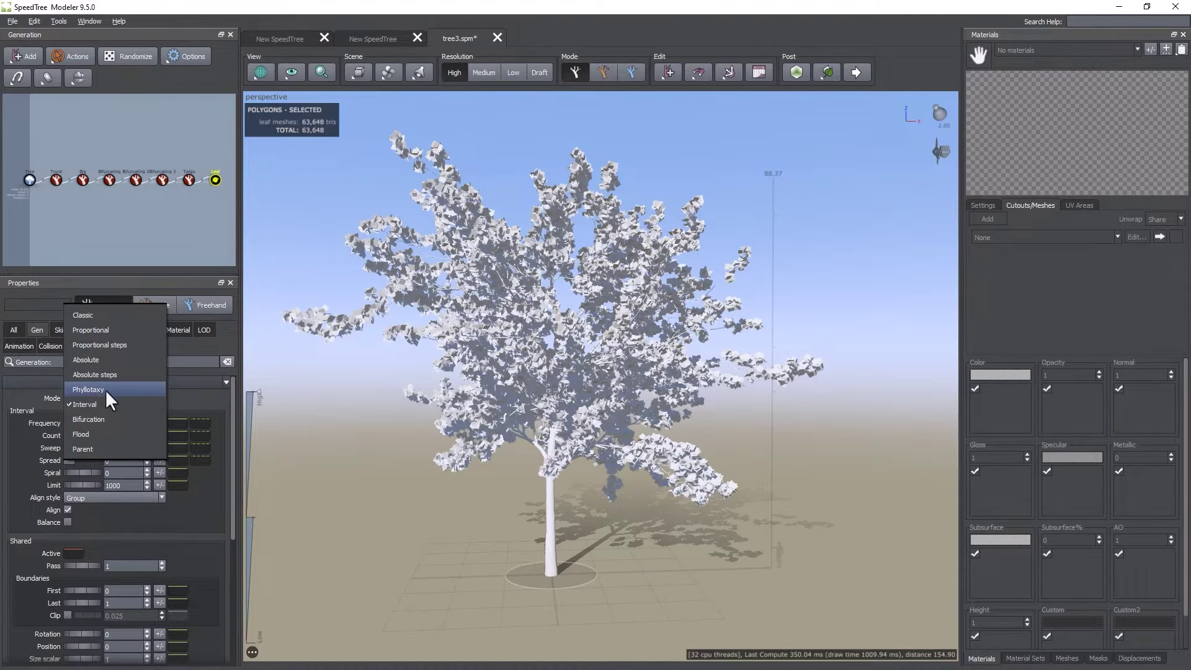
pyautogui.click(105, 389)
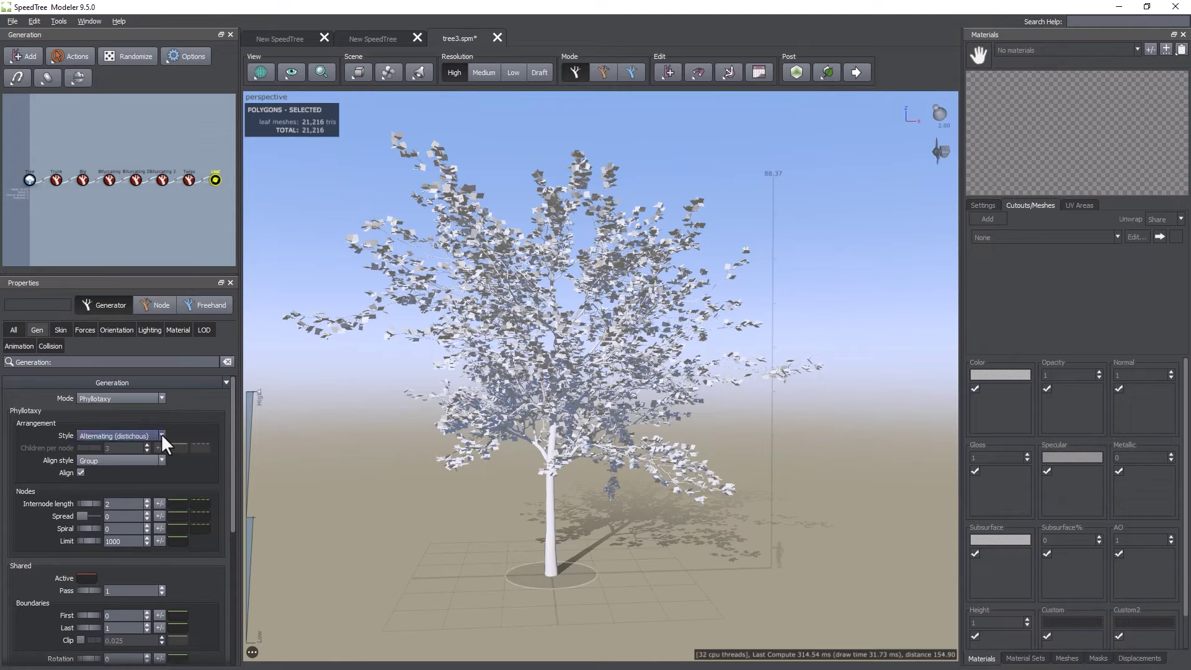
# Try Bifurcation mode, then settle the leaves back on Phyllotaxy
pyautogui.click(93, 402)
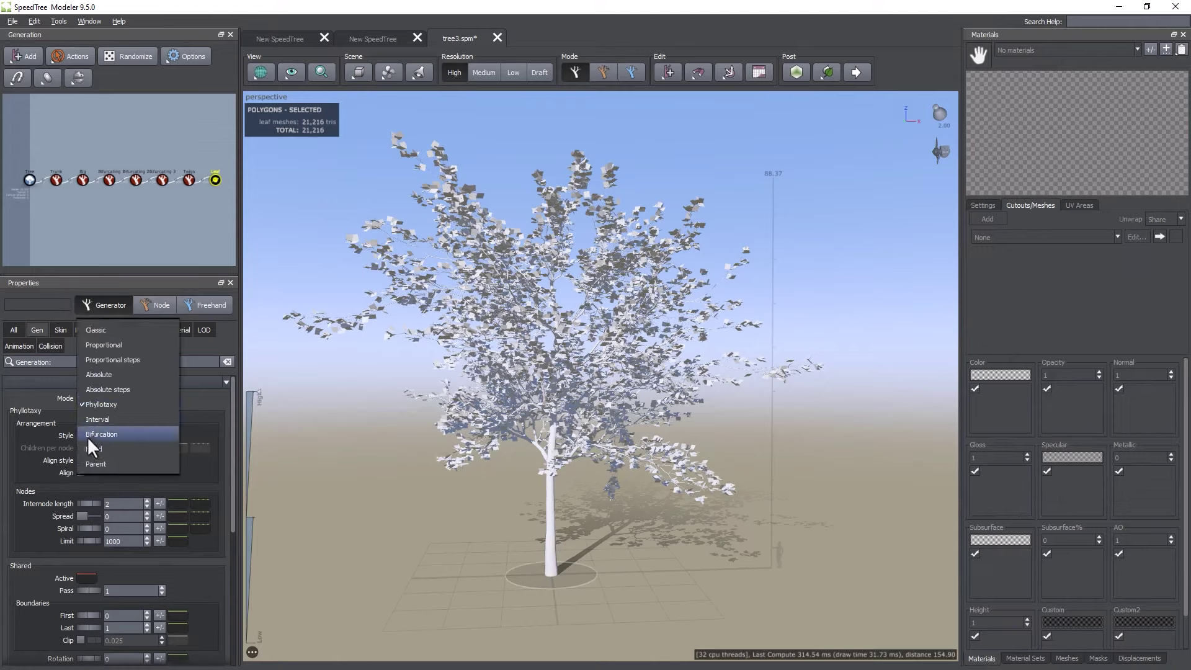
pyautogui.press('Escape')
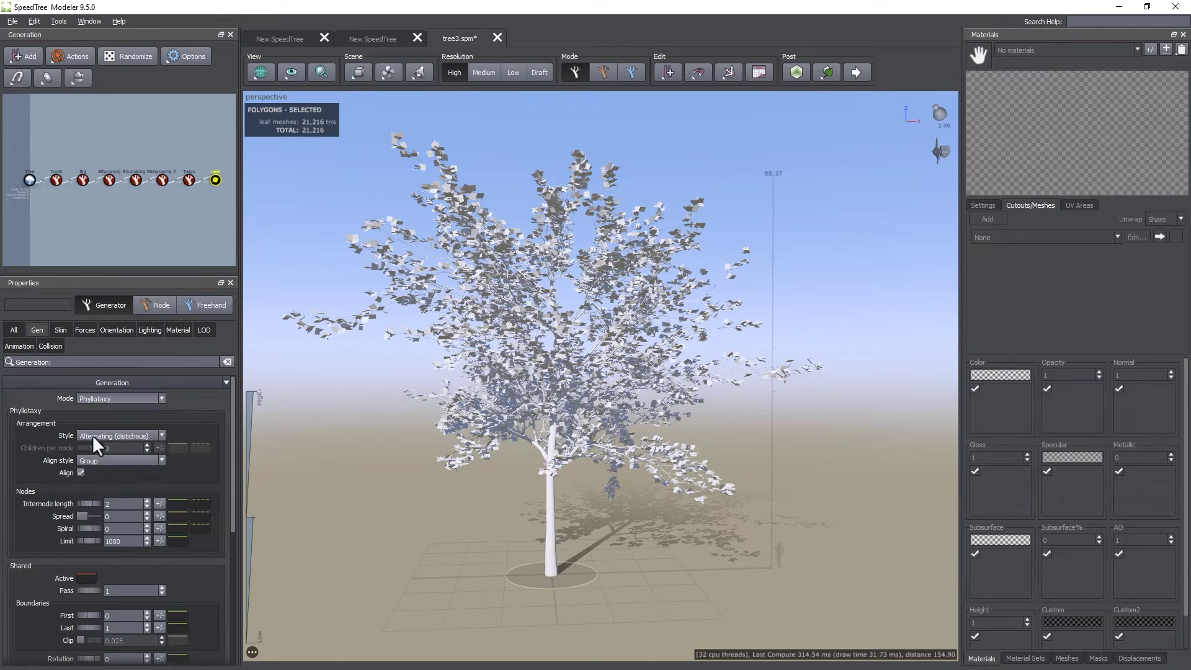
pyautogui.press('Down')
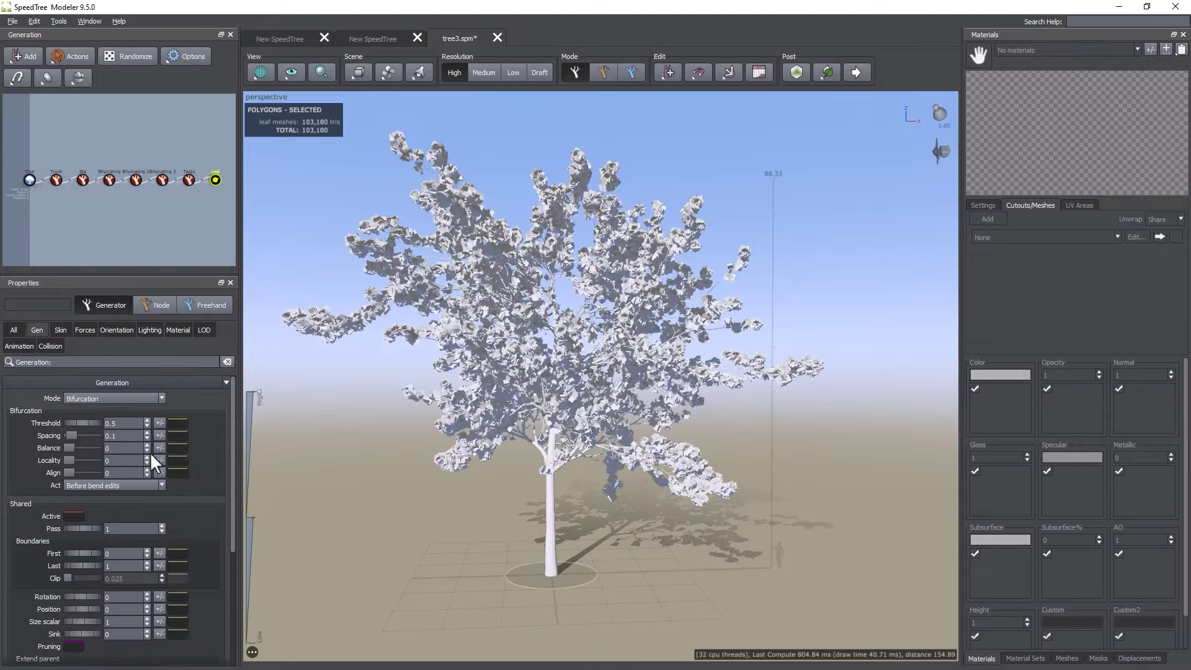
pyautogui.click(97, 402)
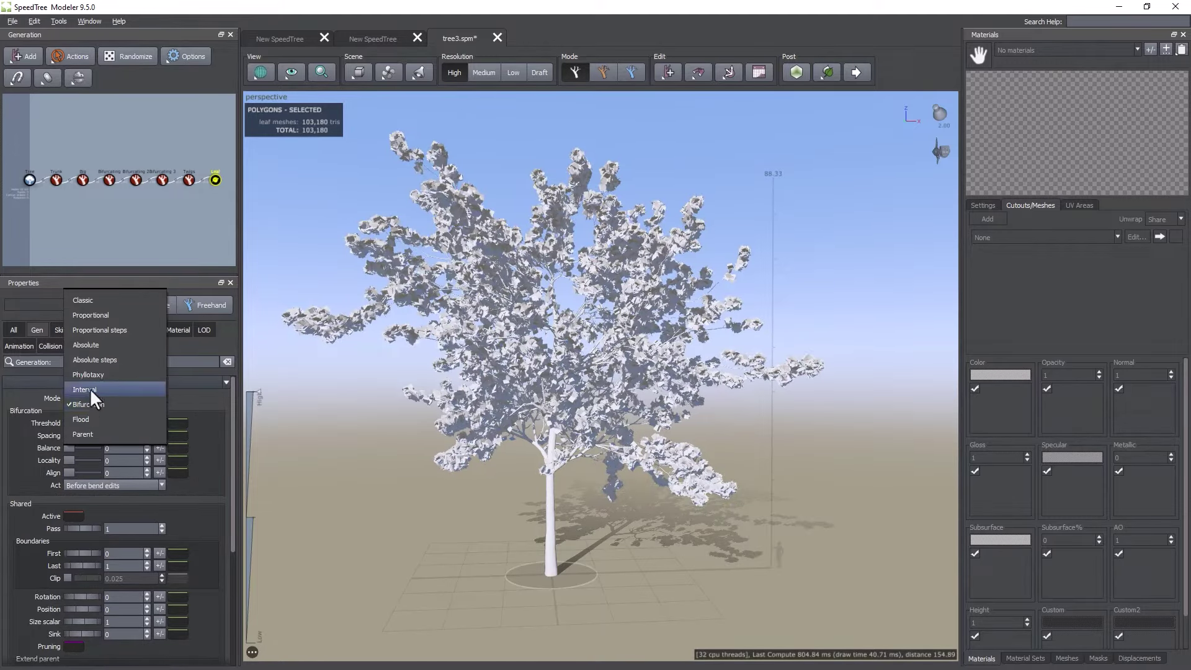
pyautogui.click(88, 375)
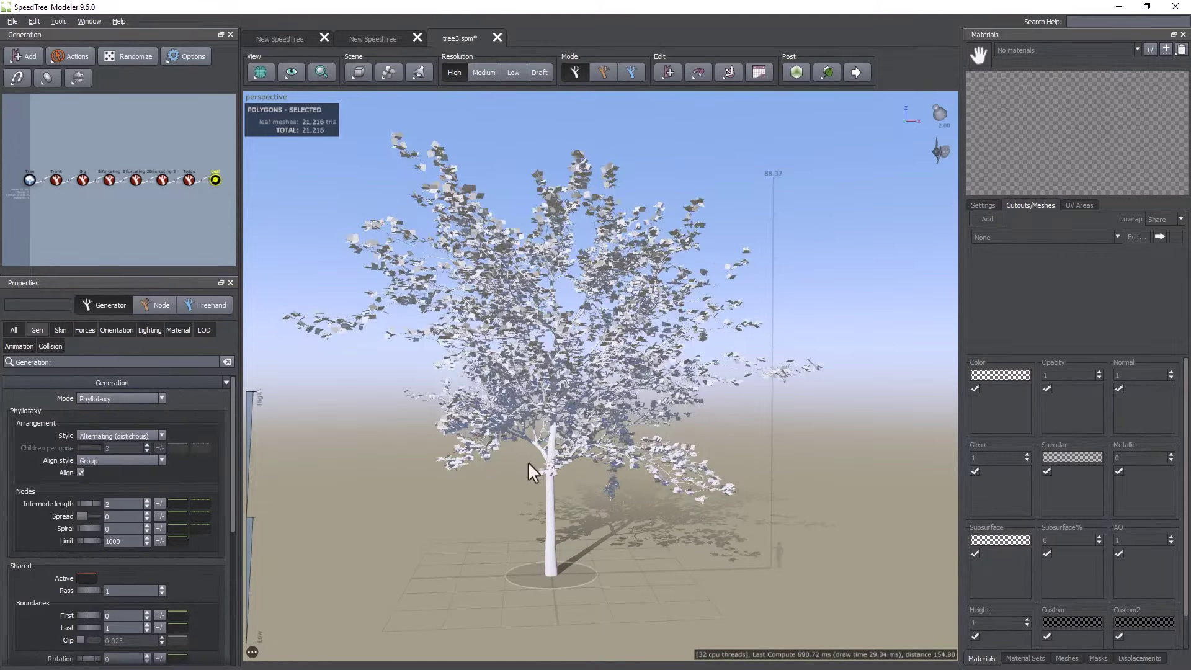
pyautogui.click(482, 545)
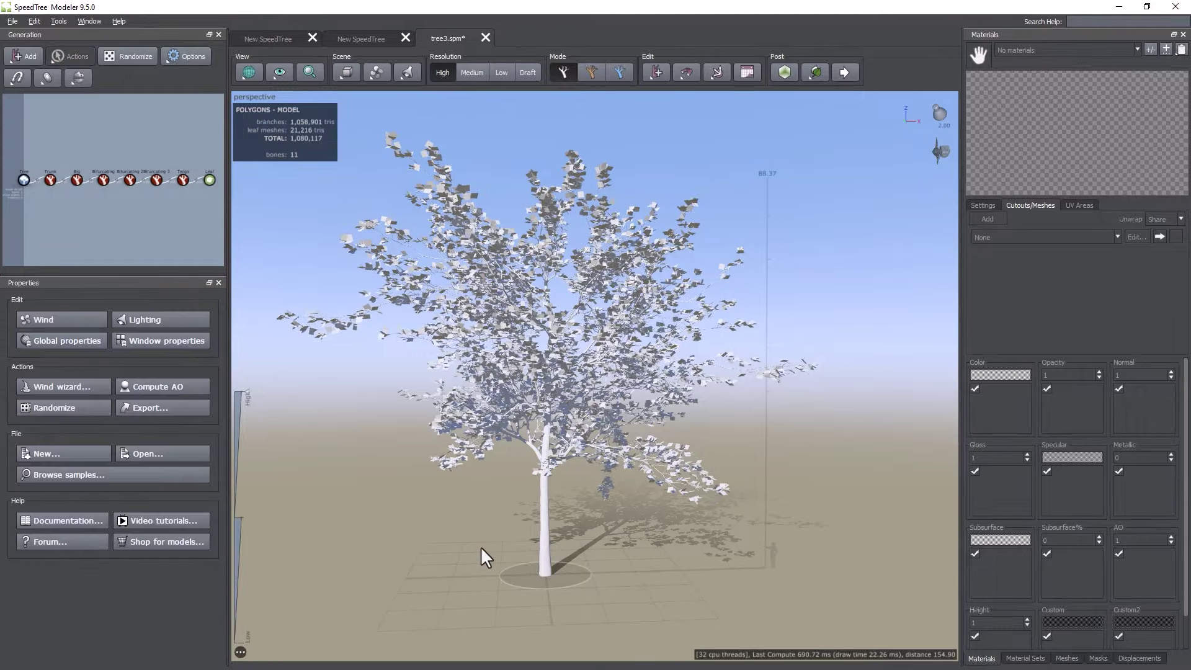
pyautogui.moveTo(471, 539); pyautogui.dragTo(502, 535)
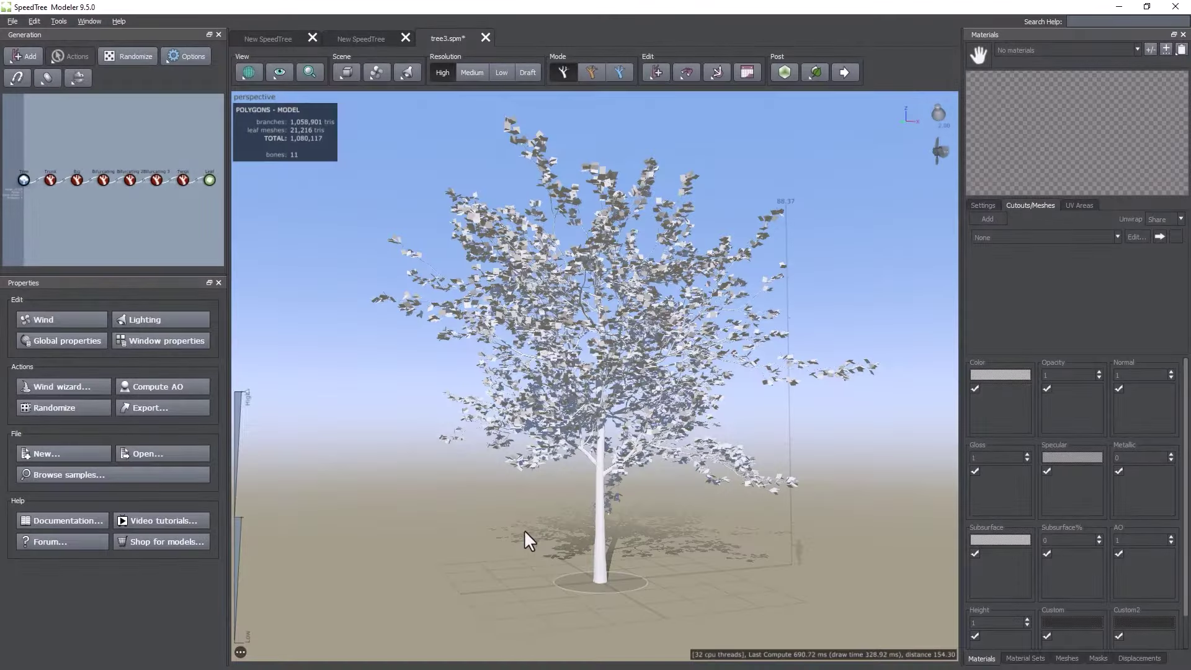
pyautogui.moveTo(523, 530); pyautogui.dragTo(506, 529)
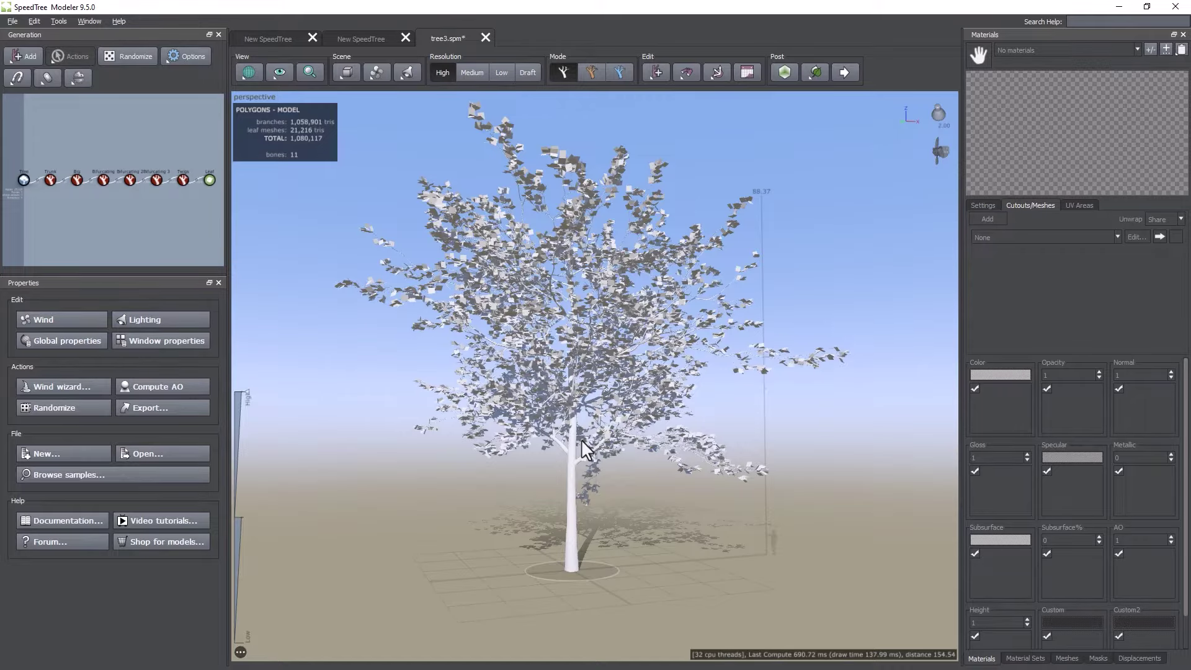
pyautogui.scroll(5, 542, 509)
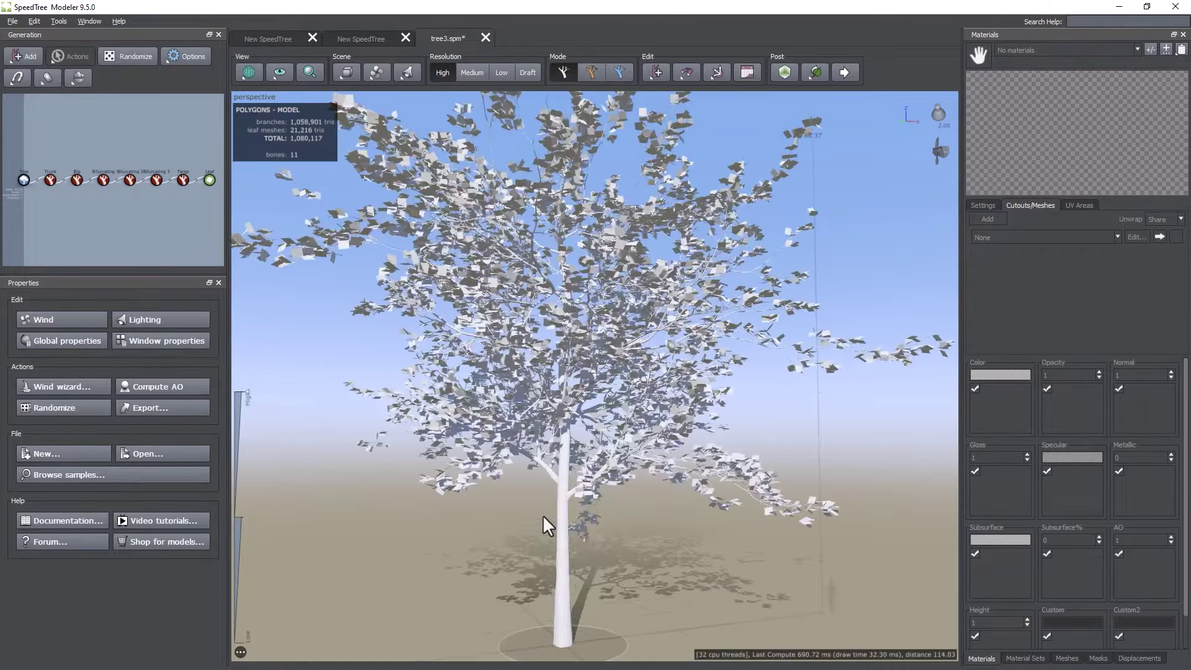
pyautogui.moveTo(543, 511); pyautogui.dragTo(573, 509)
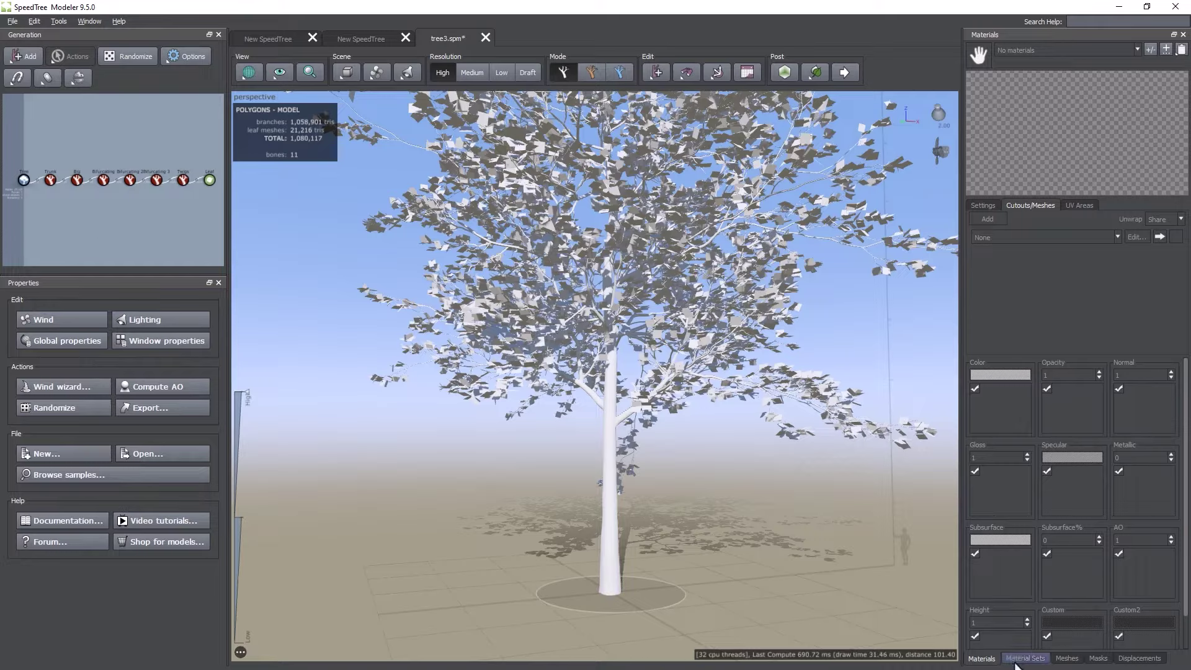
pyautogui.click(1065, 659)
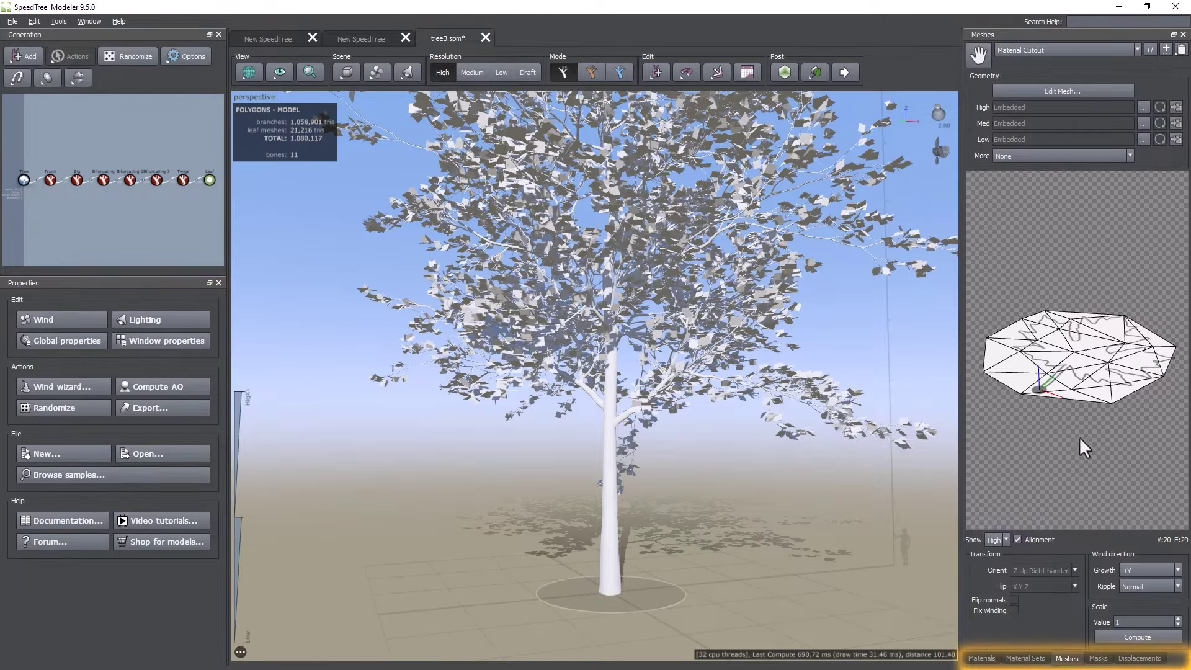
pyautogui.click(981, 659)
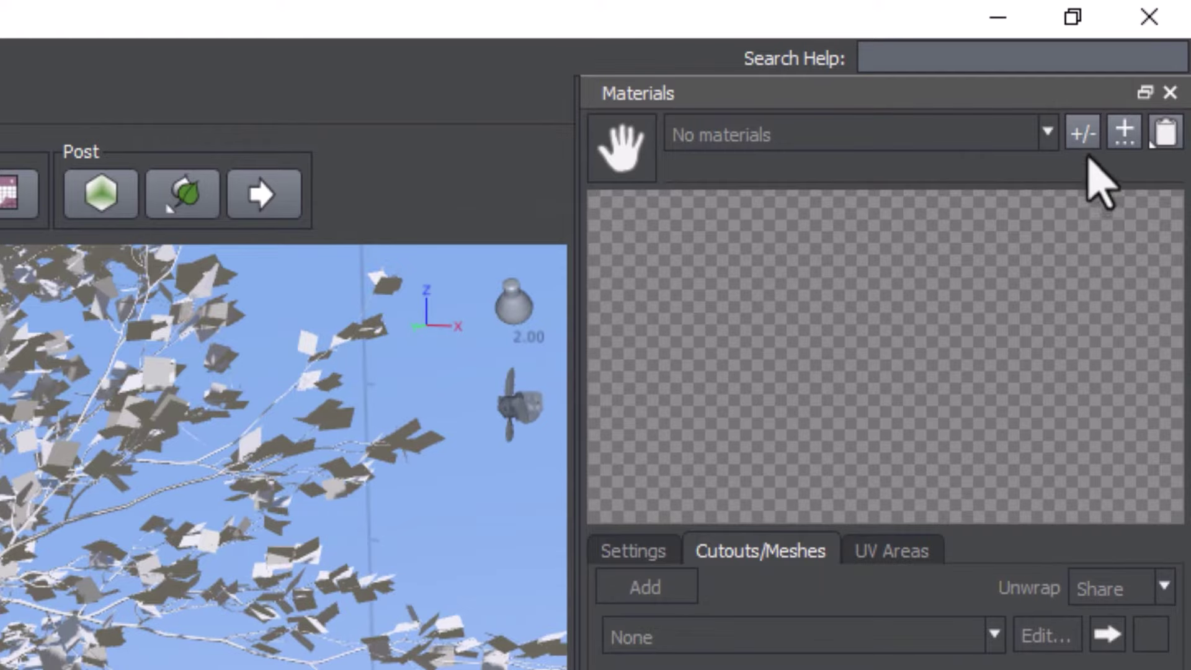
# Create a material from samples/VFX/Sample_Broadleaf/Bark/Sample_Bark_2.png
pyautogui.click(1125, 146)
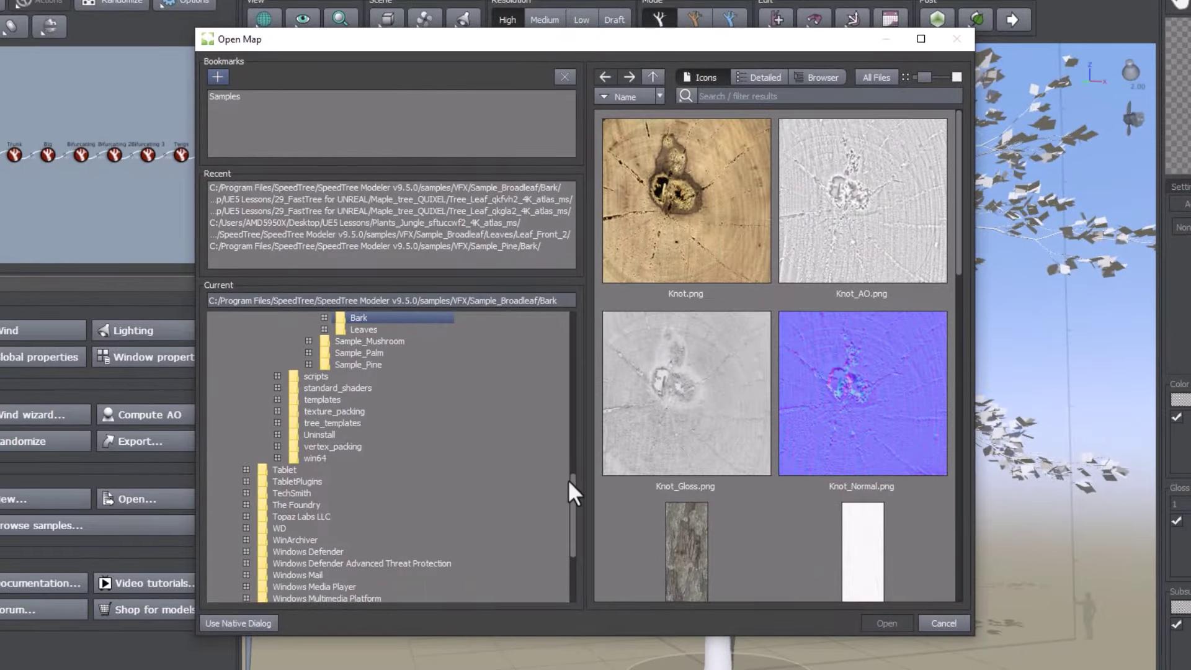
pyautogui.moveTo(572, 485); pyautogui.dragTo(567, 444)
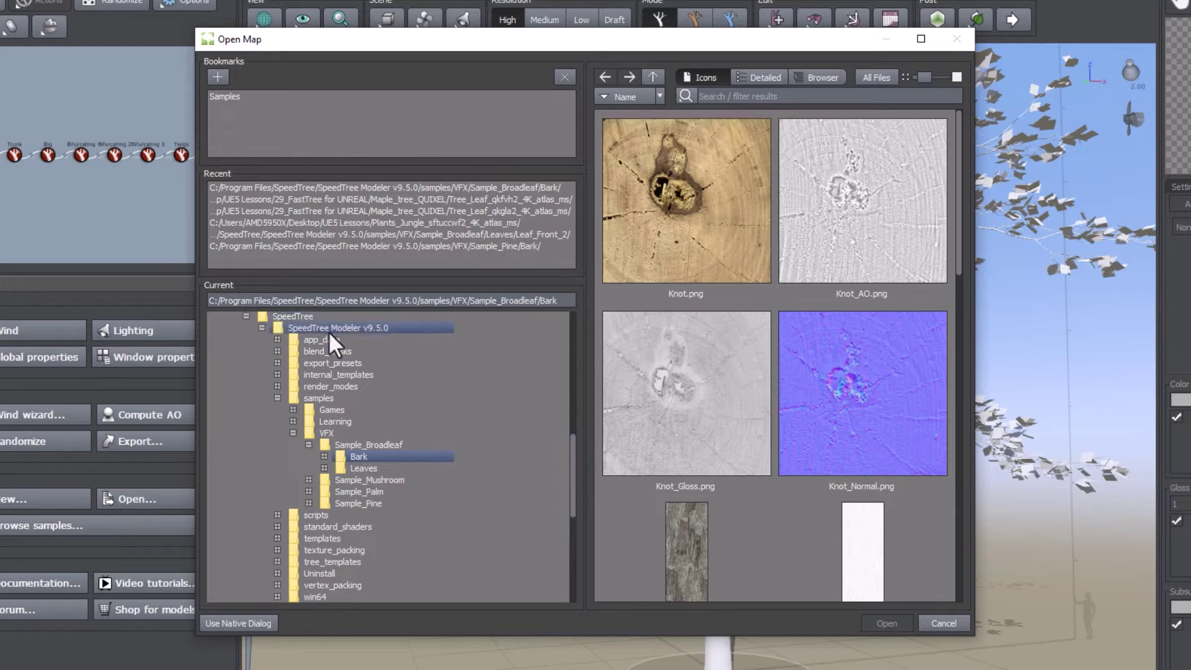
pyautogui.tripleClick(353, 302)
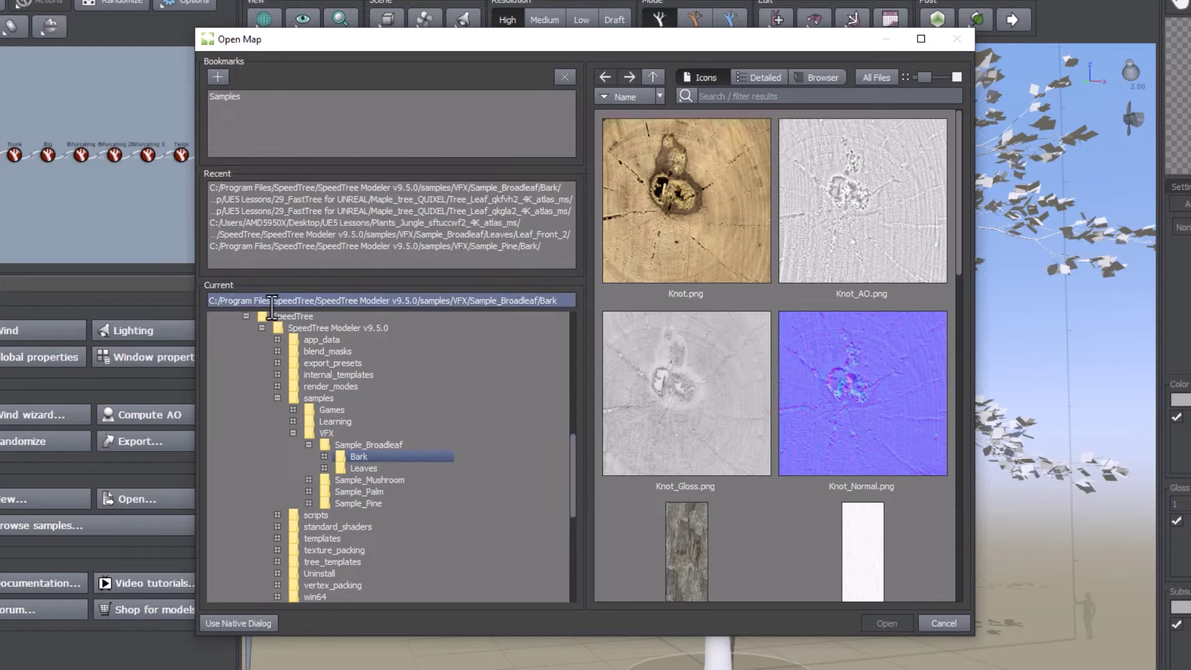
pyautogui.click(239, 303)
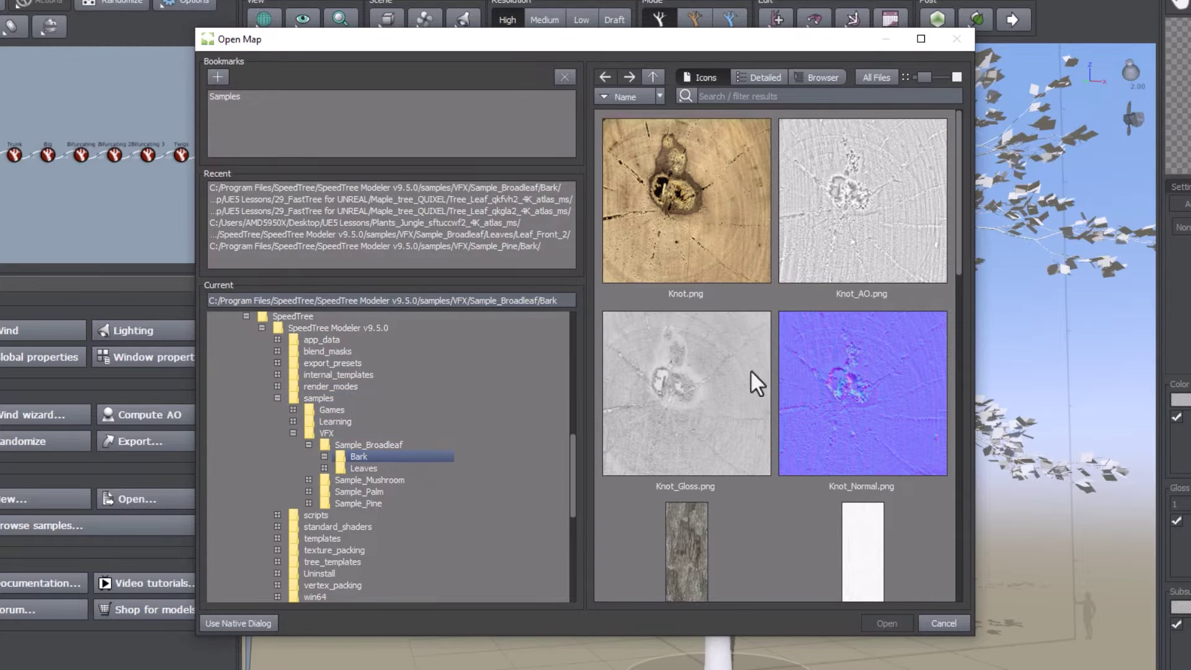
pyautogui.scroll(-3, 754, 392)
pyautogui.scroll(3, 753, 392)
pyautogui.scroll(-3, 753, 392)
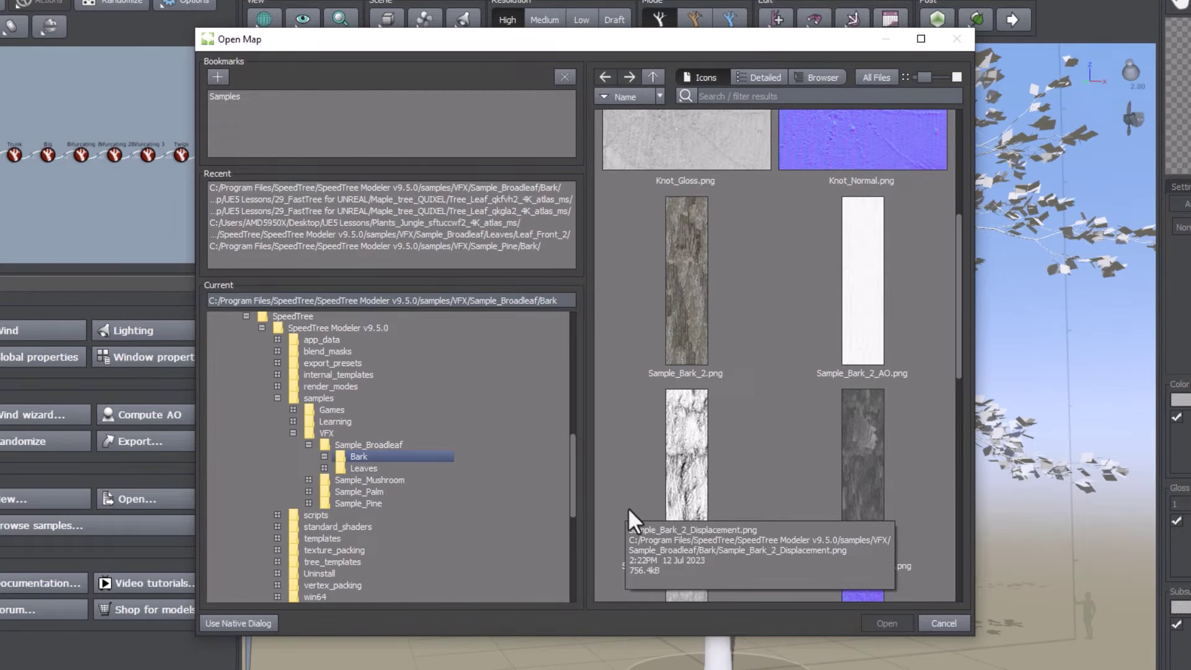
pyautogui.click(690, 290)
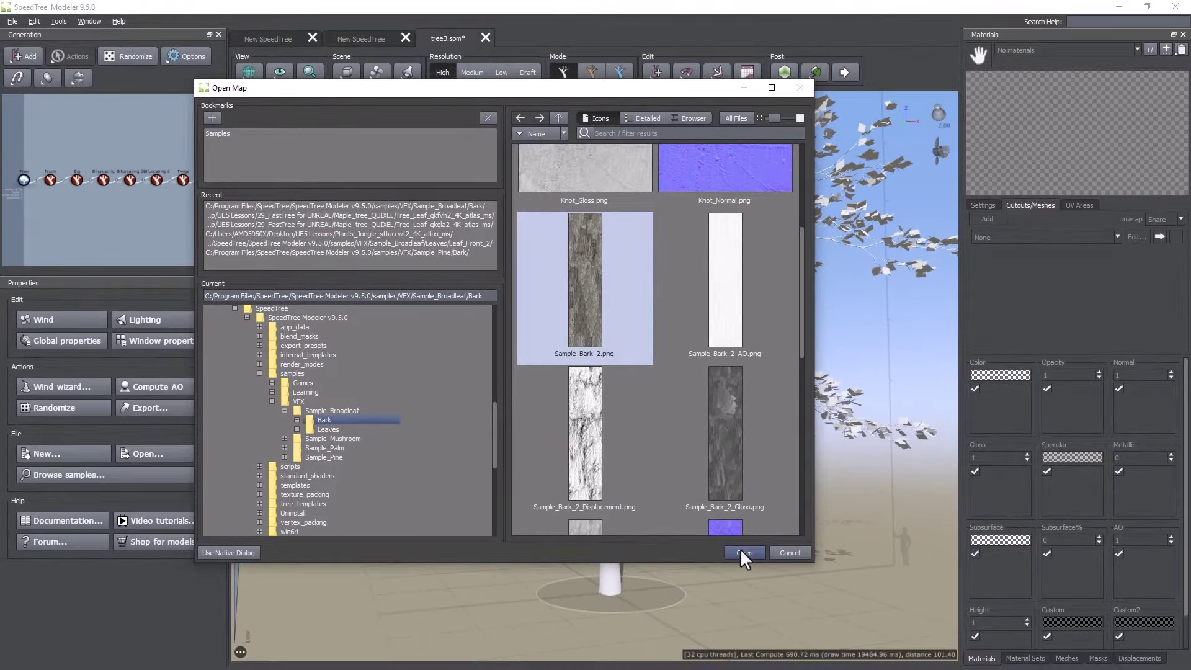
pyautogui.click(886, 623)
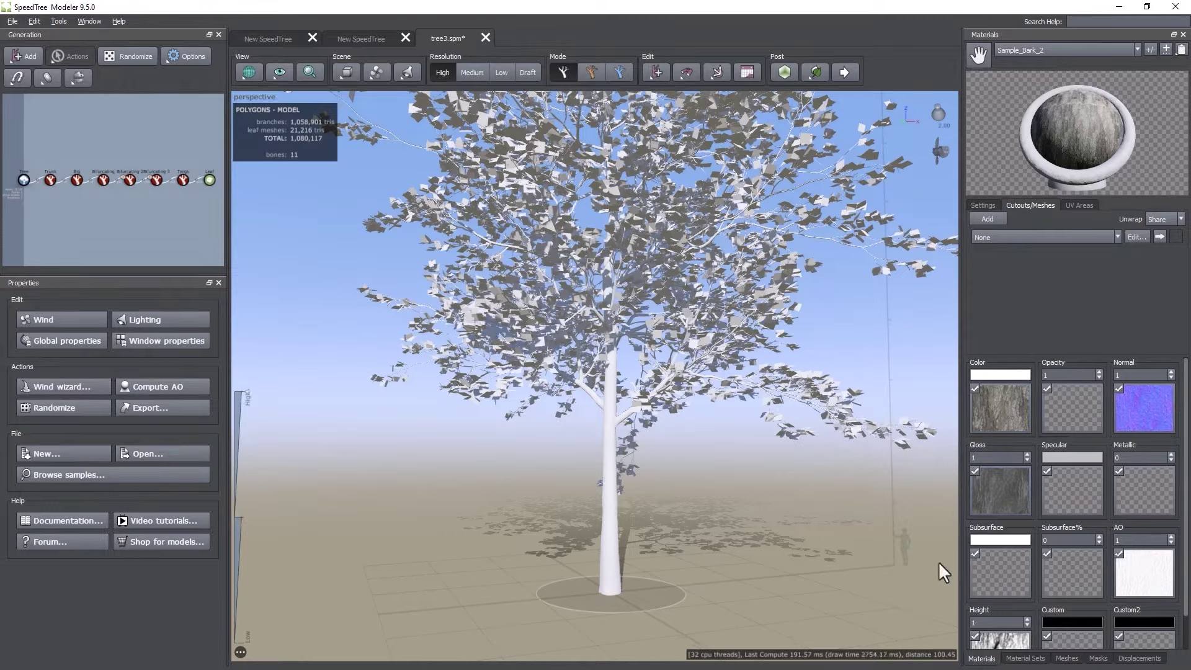
# Test brightness adjustments in the bark colour map editor, then close it
pyautogui.doubleClick(996, 401)
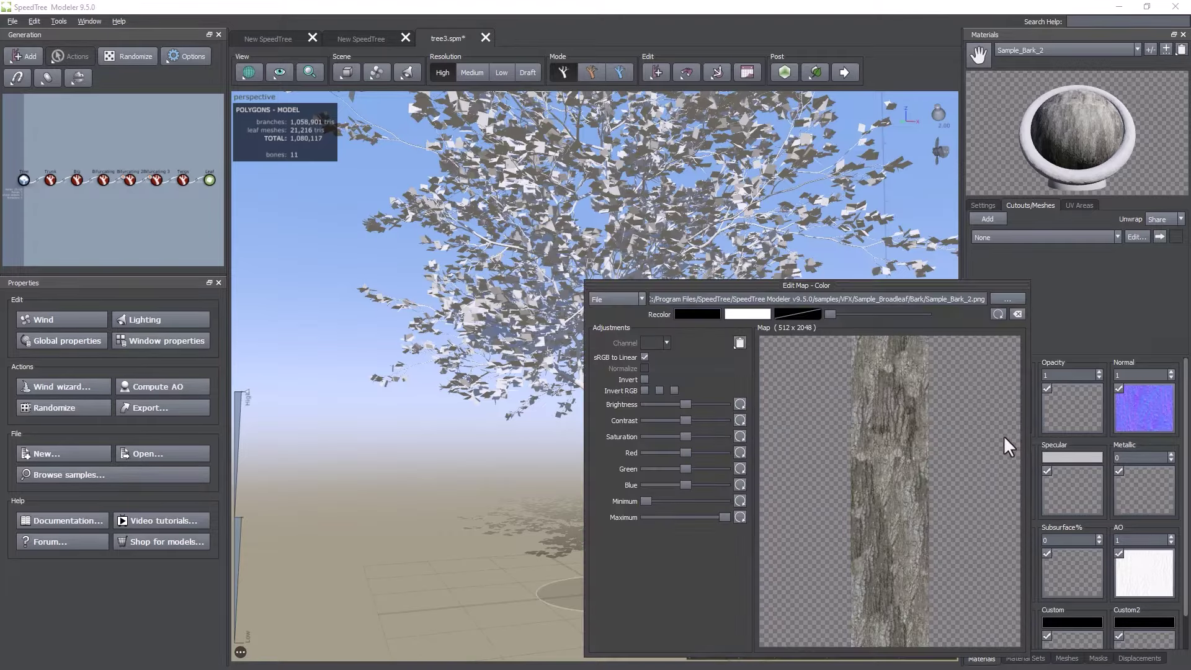
pyautogui.moveTo(877, 285); pyautogui.dragTo(809, 272)
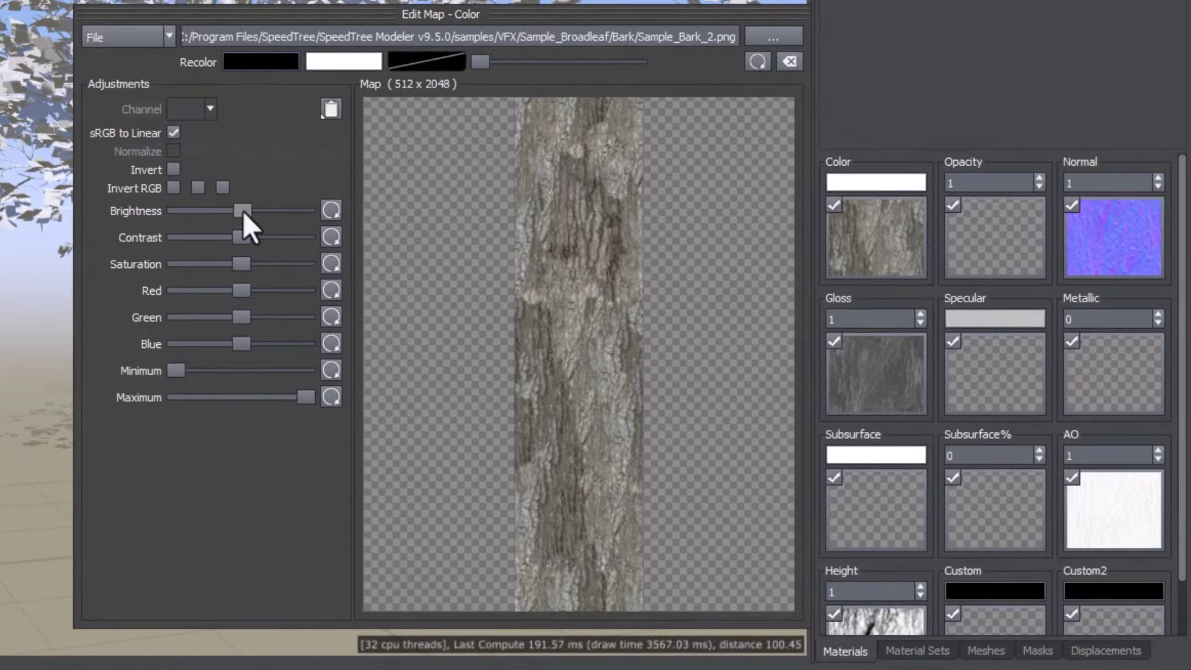
pyautogui.moveTo(244, 211); pyautogui.dragTo(263, 269)
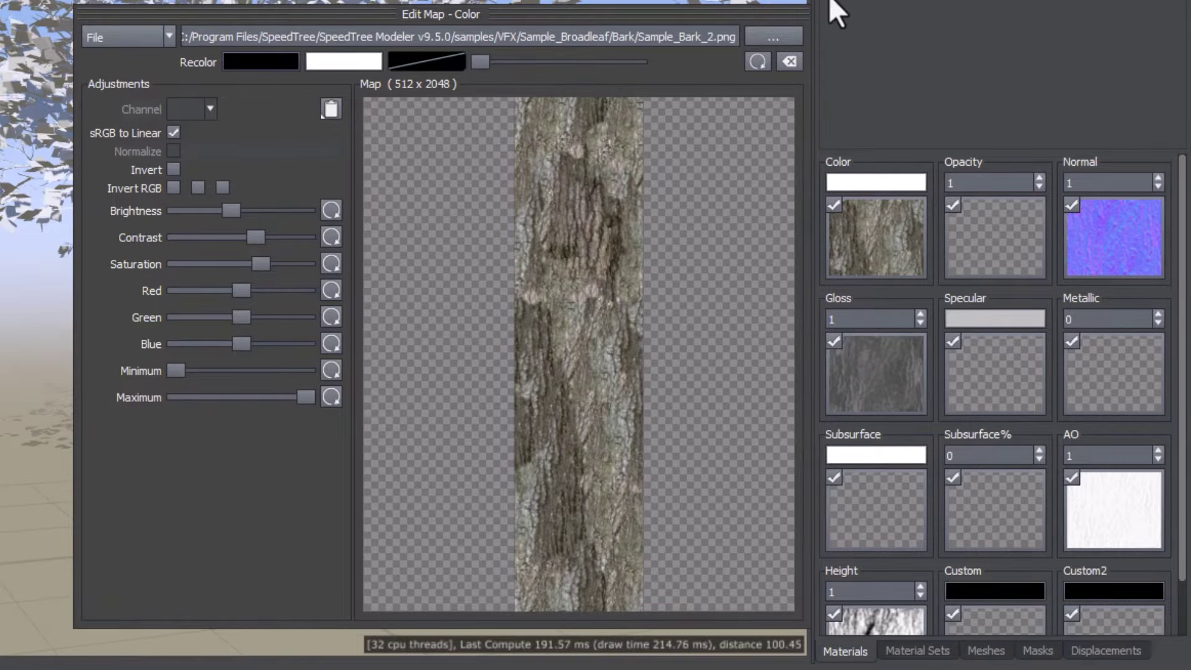
pyautogui.click(839, 112)
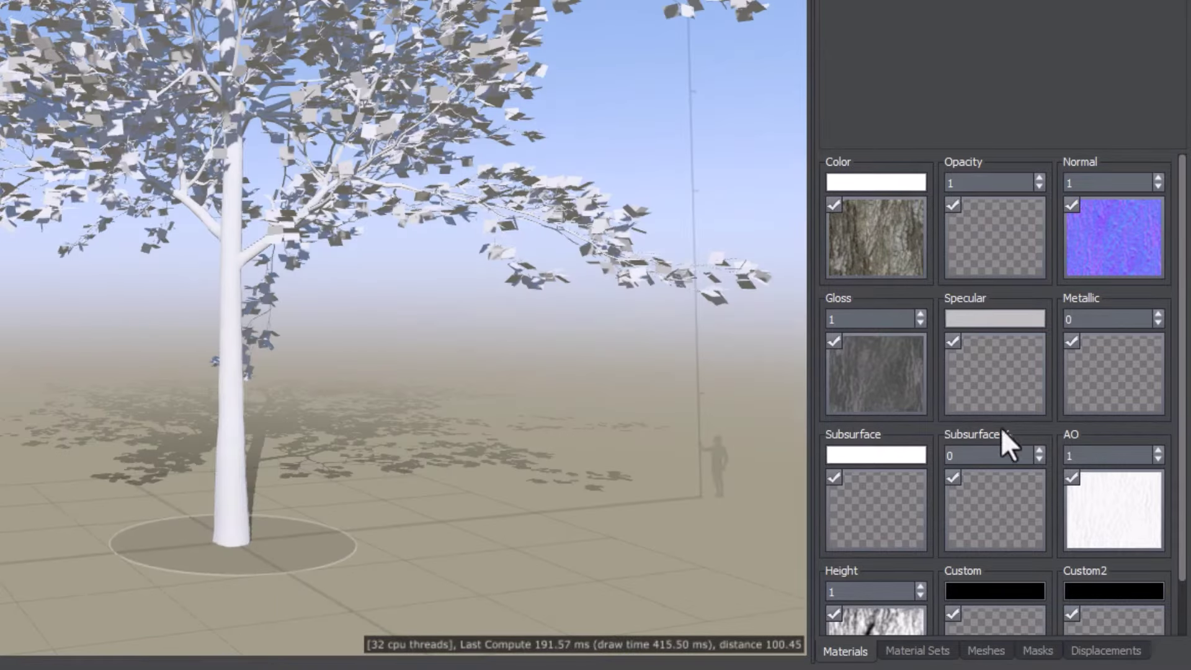
# Set the AO map's Channel to Gray and close the AO map editor
pyautogui.click(1122, 508)
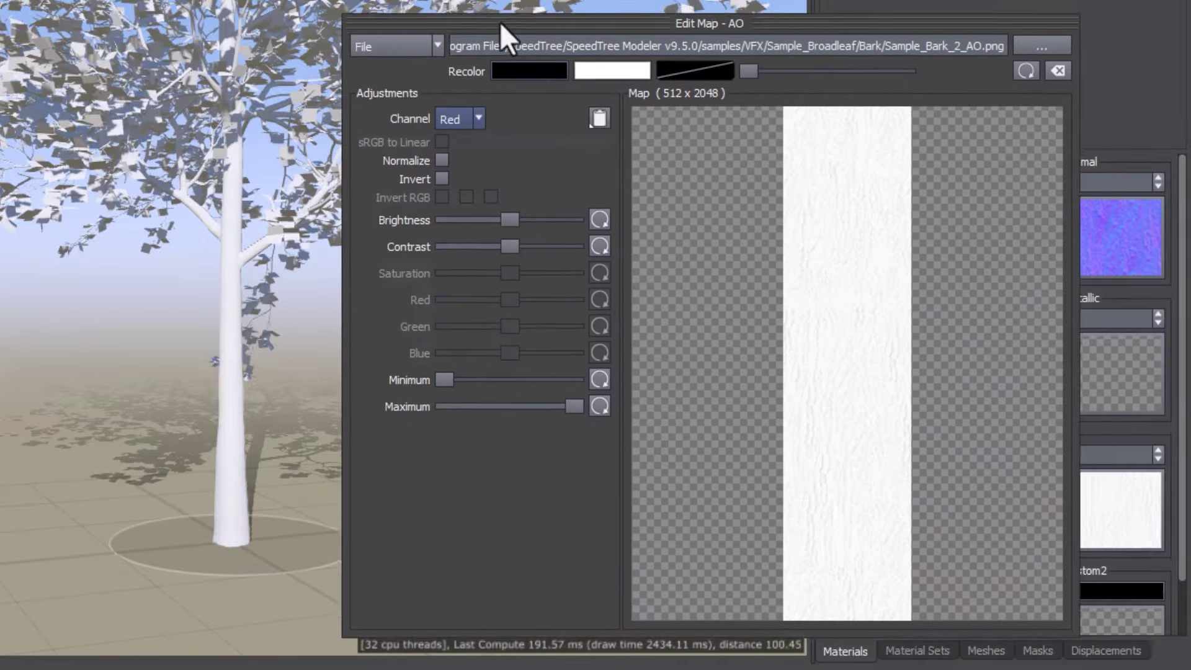
pyautogui.moveTo(500, 21); pyautogui.dragTo(312, 0)
pyautogui.click(265, 91)
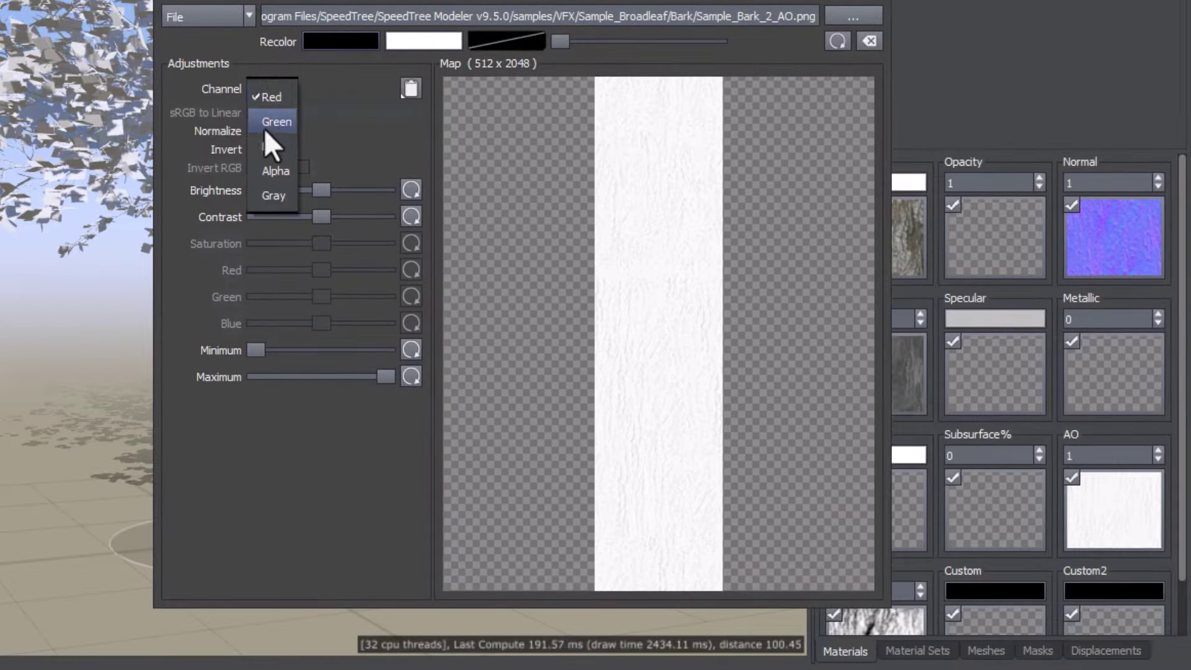
pyautogui.click(270, 193)
pyautogui.moveTo(431, 2); pyautogui.dragTo(642, 29)
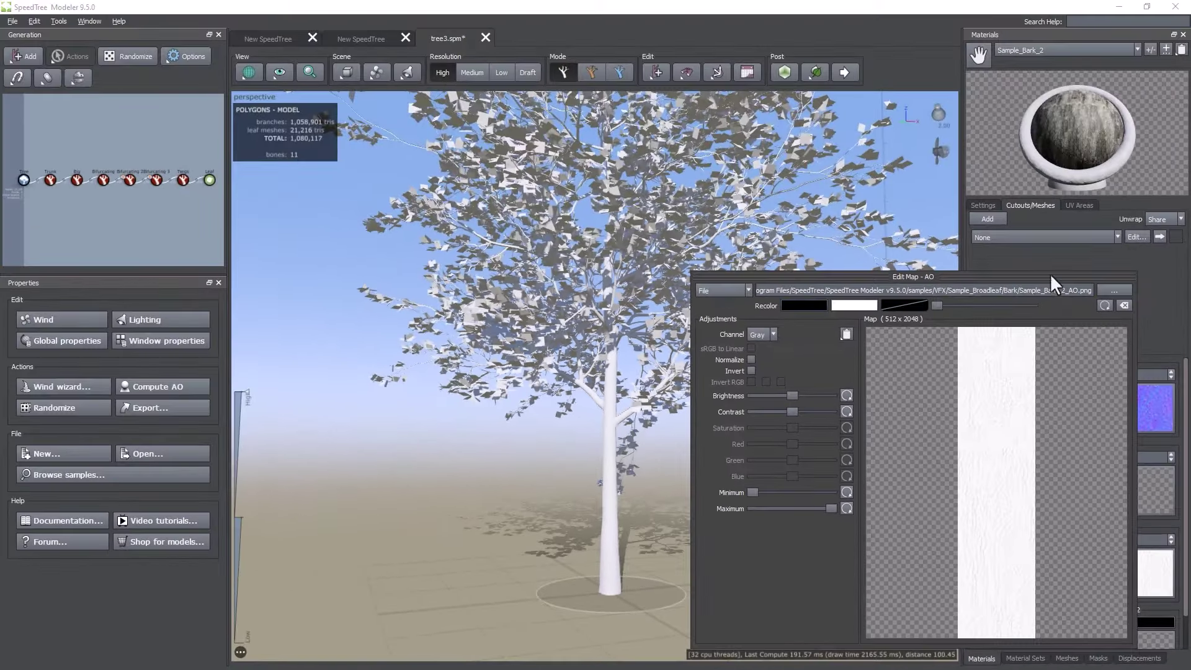
pyautogui.moveTo(1050, 274); pyautogui.dragTo(932, 275)
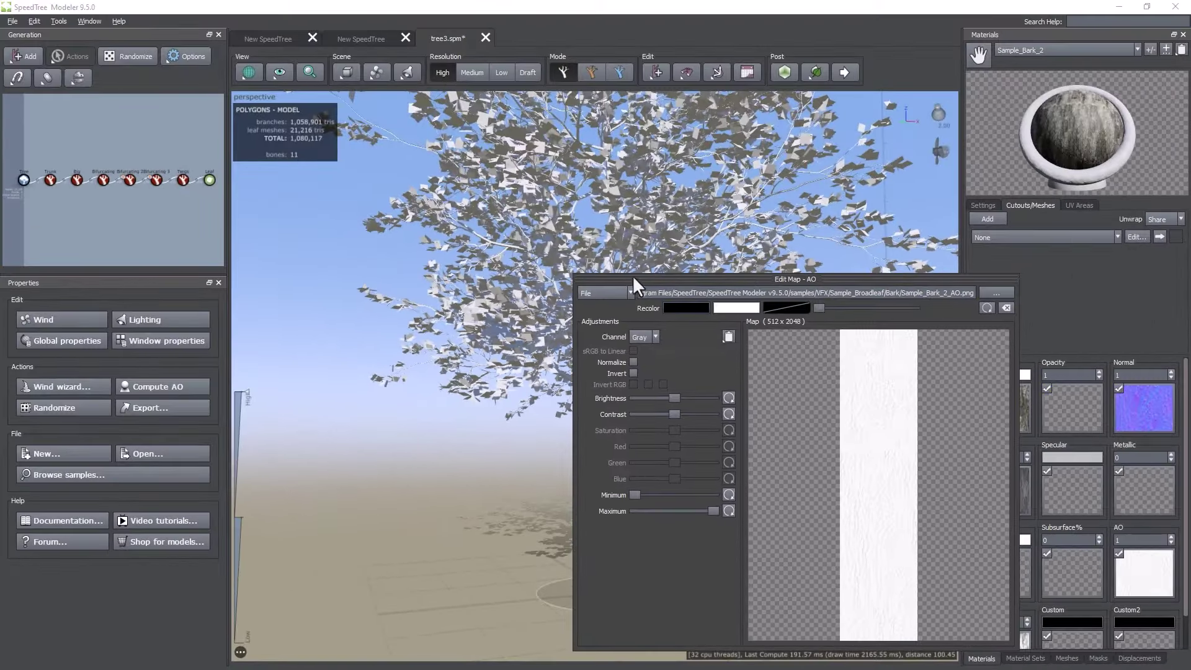
pyautogui.click(1006, 276)
# Drag the Sample_Bark_2 material onto the zoomed-in trunk
pyautogui.scroll(6, 619, 508)
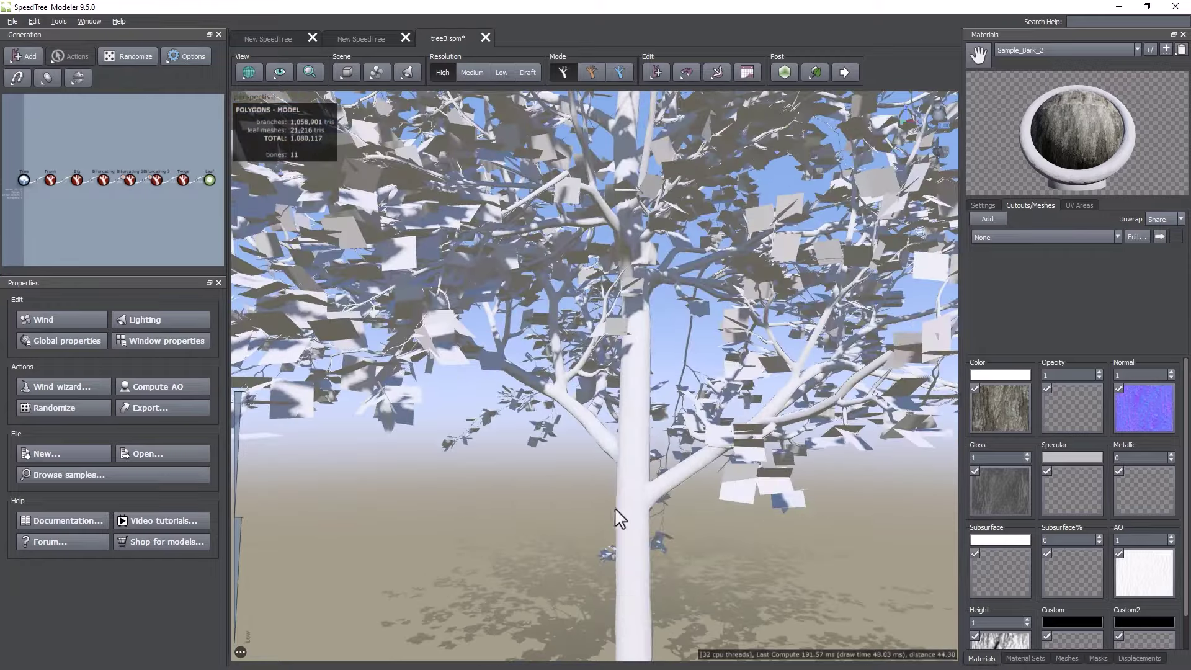
pyautogui.moveTo(619, 518); pyautogui.dragTo(575, 493)
pyautogui.scroll(2, 575, 493)
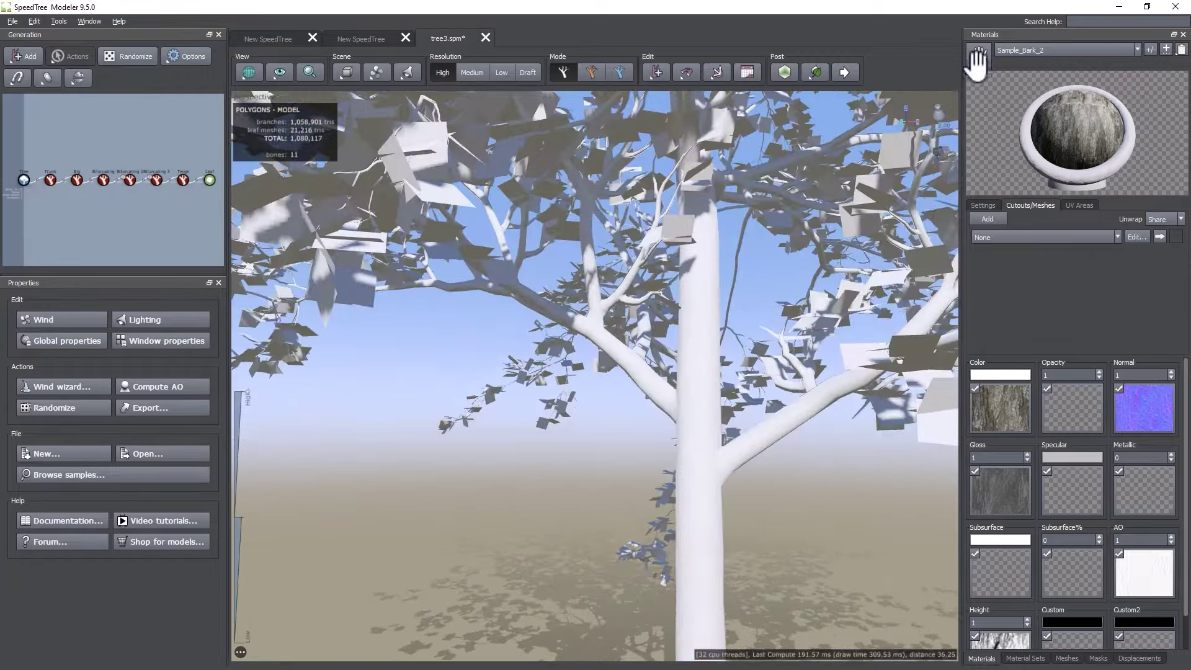
pyautogui.moveTo(977, 62)
pyautogui.mouseDown()
pyautogui.moveTo(712, 307)
pyautogui.moveTo(761, 271)
pyautogui.moveTo(709, 333)
pyautogui.moveTo(694, 459)
pyautogui.mouseUp()
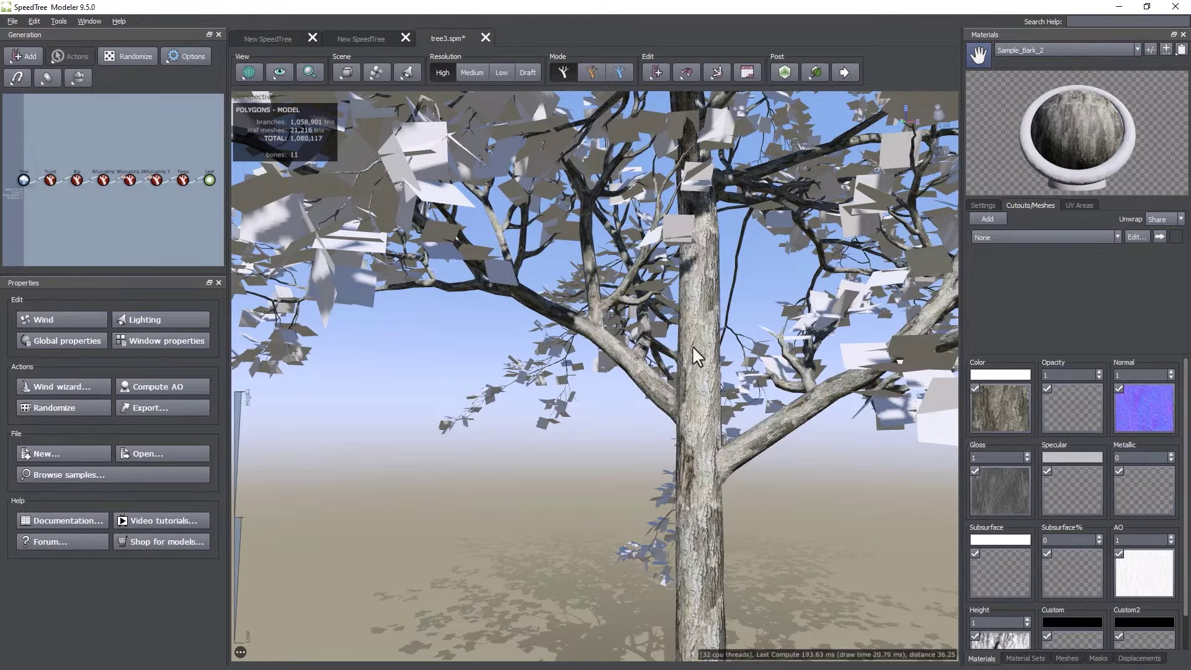
pyautogui.moveTo(660, 486); pyautogui.dragTo(644, 426)
# Lower the Sample_Bark_2 AO map's brightness slightly in its map editor, then close the editor
pyautogui.click(1130, 586)
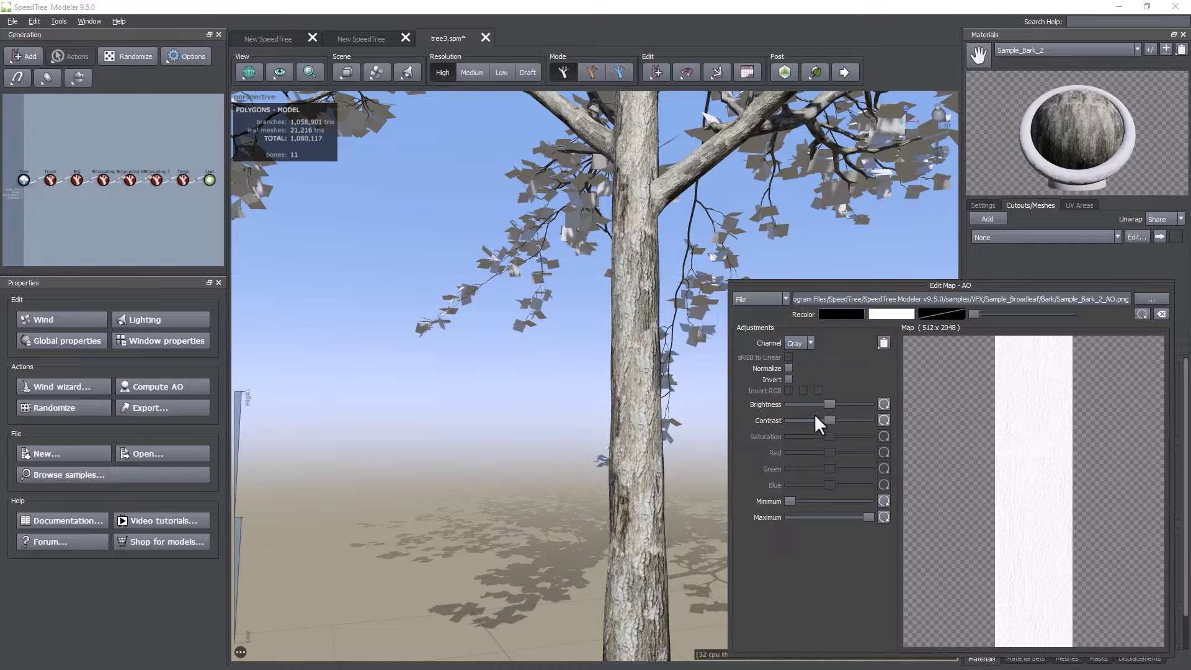
pyautogui.moveTo(828, 406)
pyautogui.mouseDown()
pyautogui.moveTo(806, 405)
pyautogui.moveTo(851, 418)
pyautogui.moveTo(813, 418)
pyautogui.mouseUp()
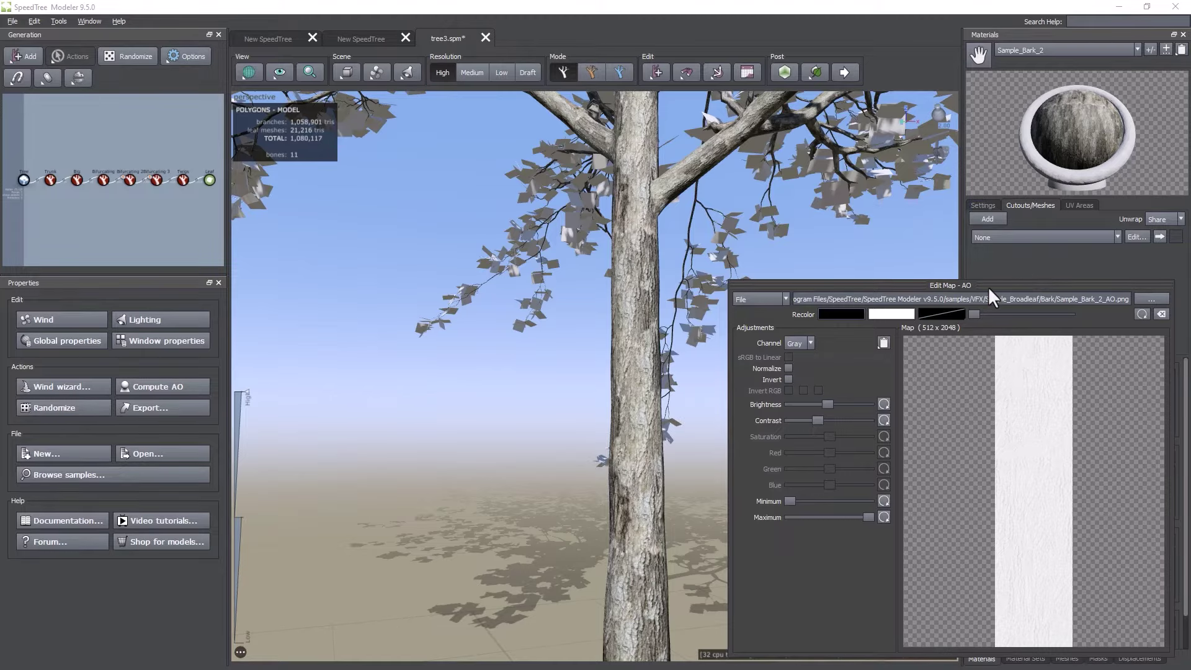
pyautogui.click(996, 255)
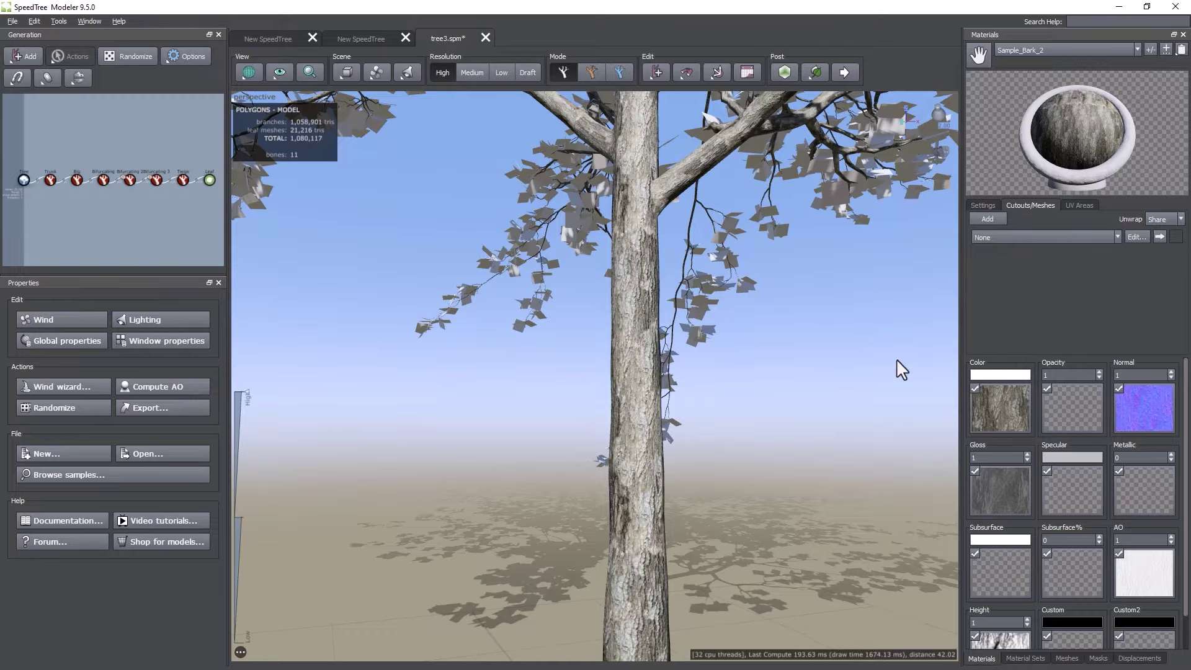
# Change the Trunk's U +Relative UV mapping value to 30 so the bark repeats more around the trunk
pyautogui.click(50, 181)
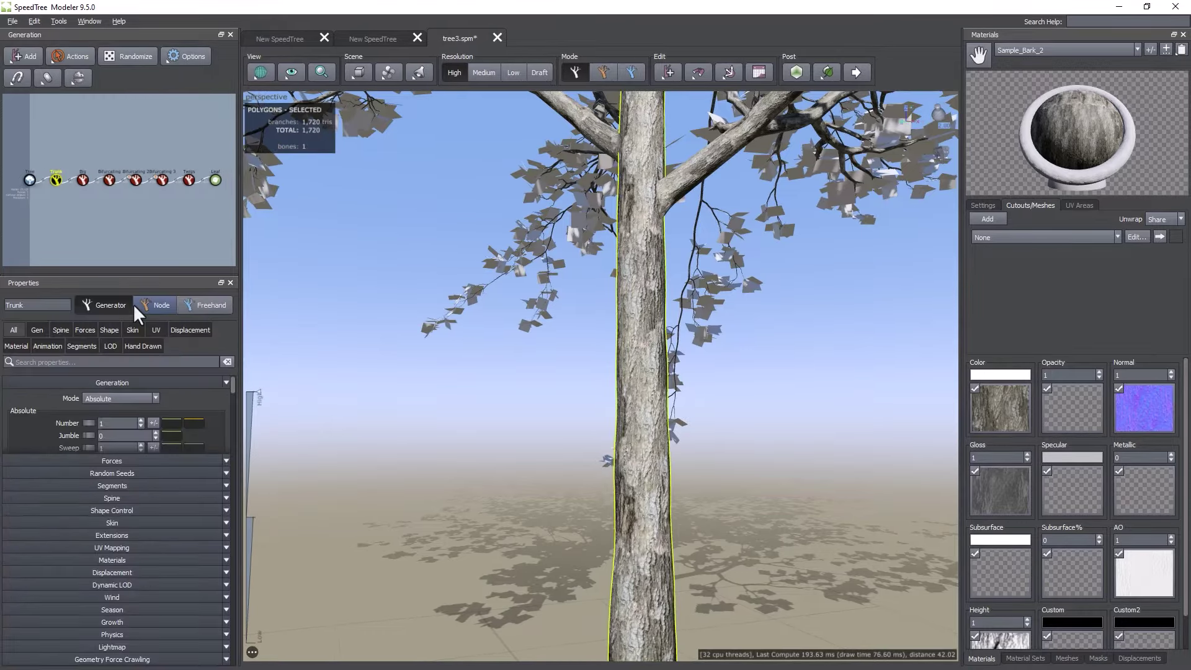
pyautogui.click(154, 332)
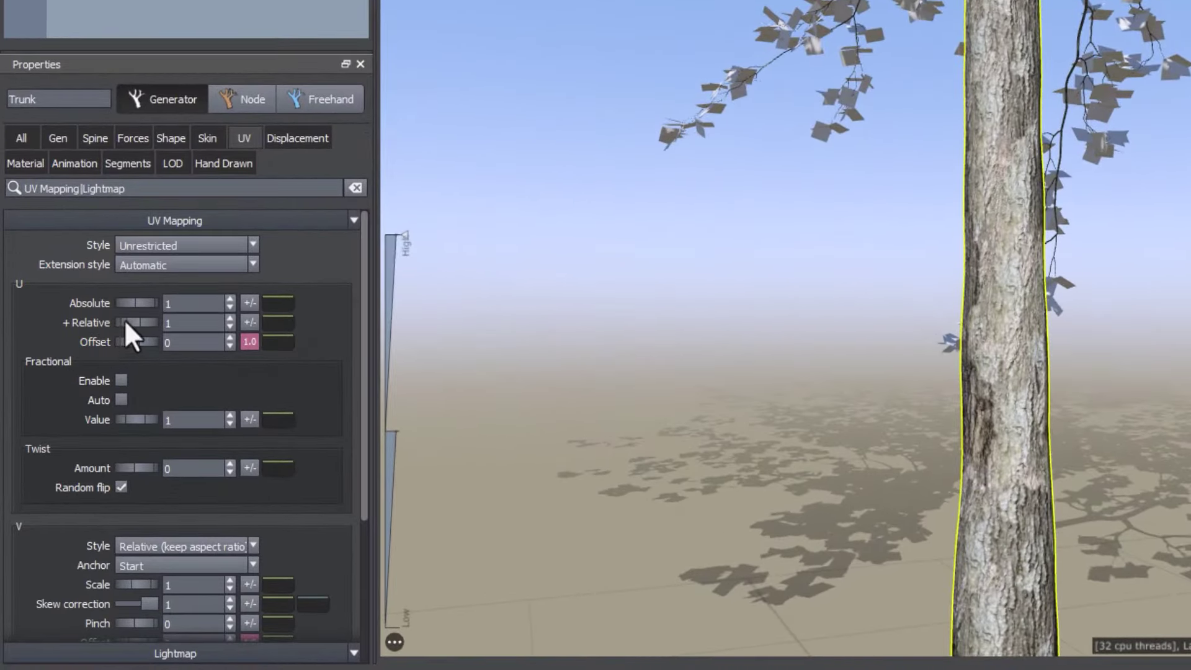
pyautogui.moveTo(841, 363); pyautogui.dragTo(795, 284)
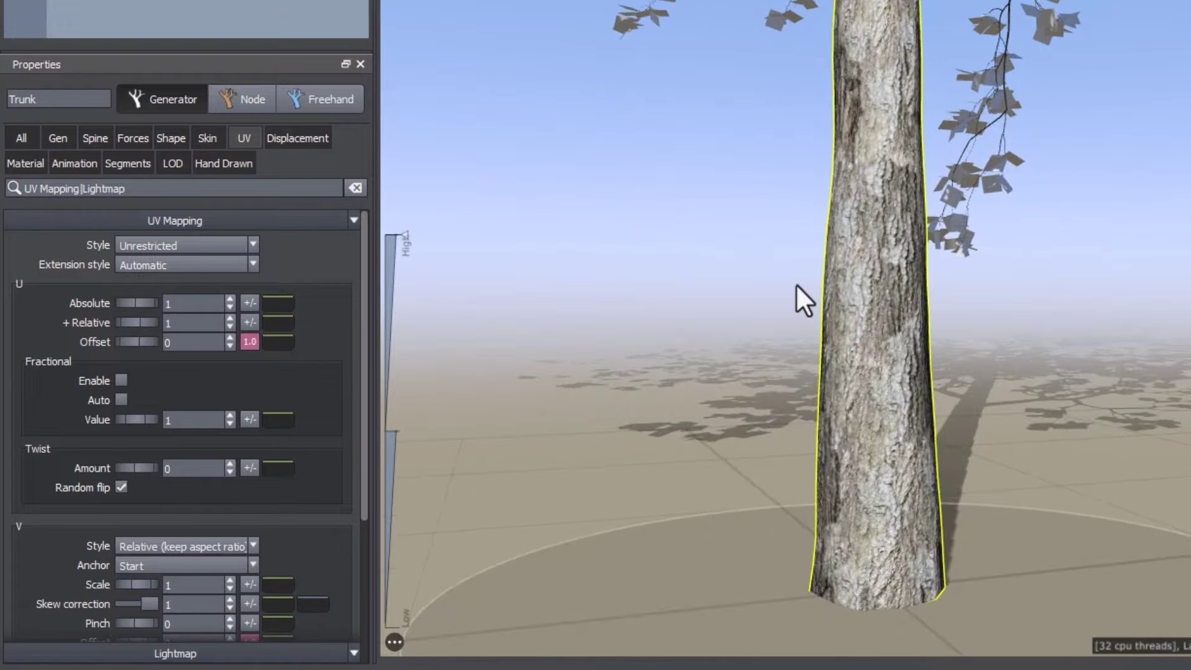
pyautogui.click(176, 304)
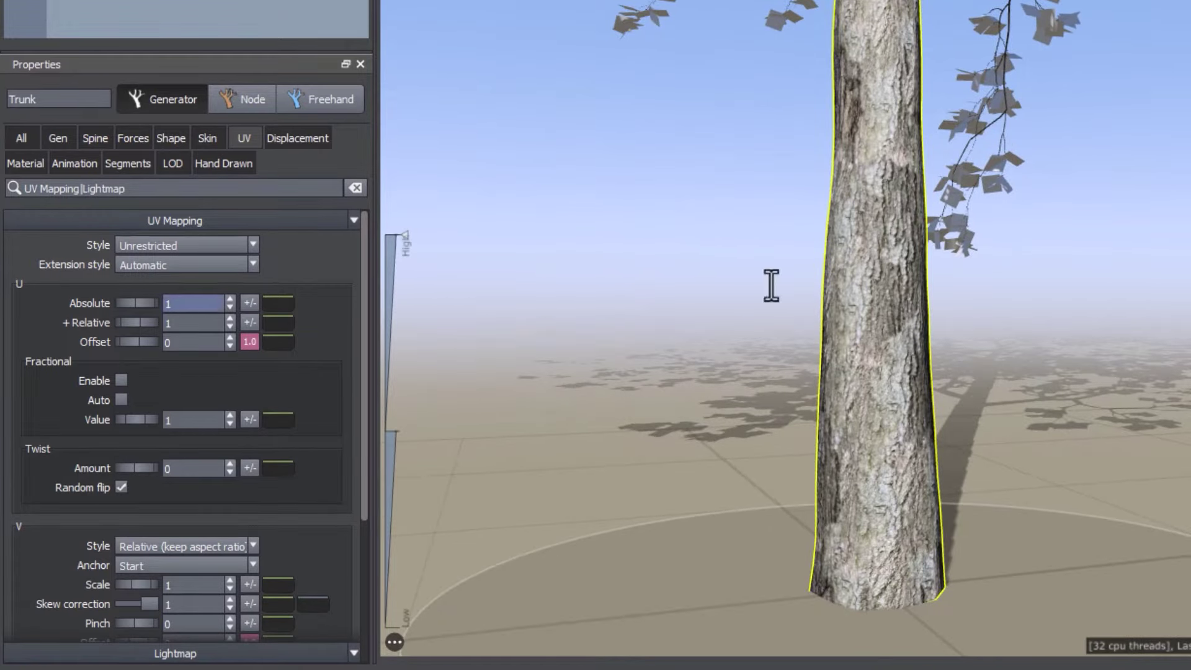
pyautogui.press('Return')
pyautogui.click(195, 323)
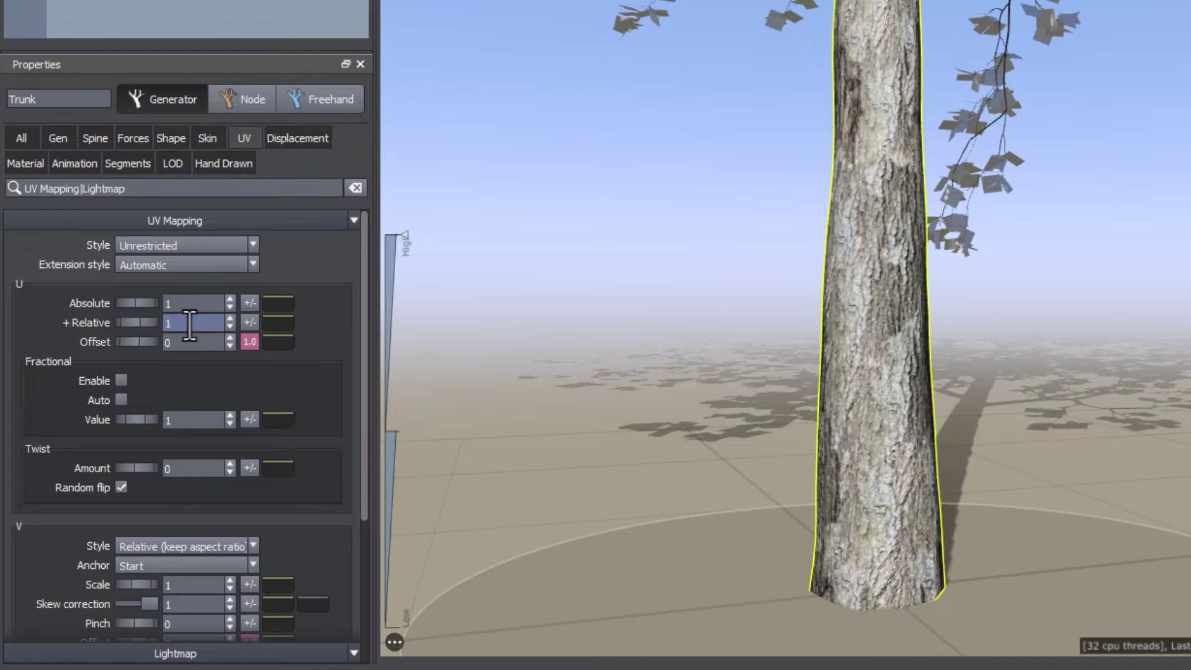
pyautogui.moveTo(189, 323); pyautogui.dragTo(126, 322)
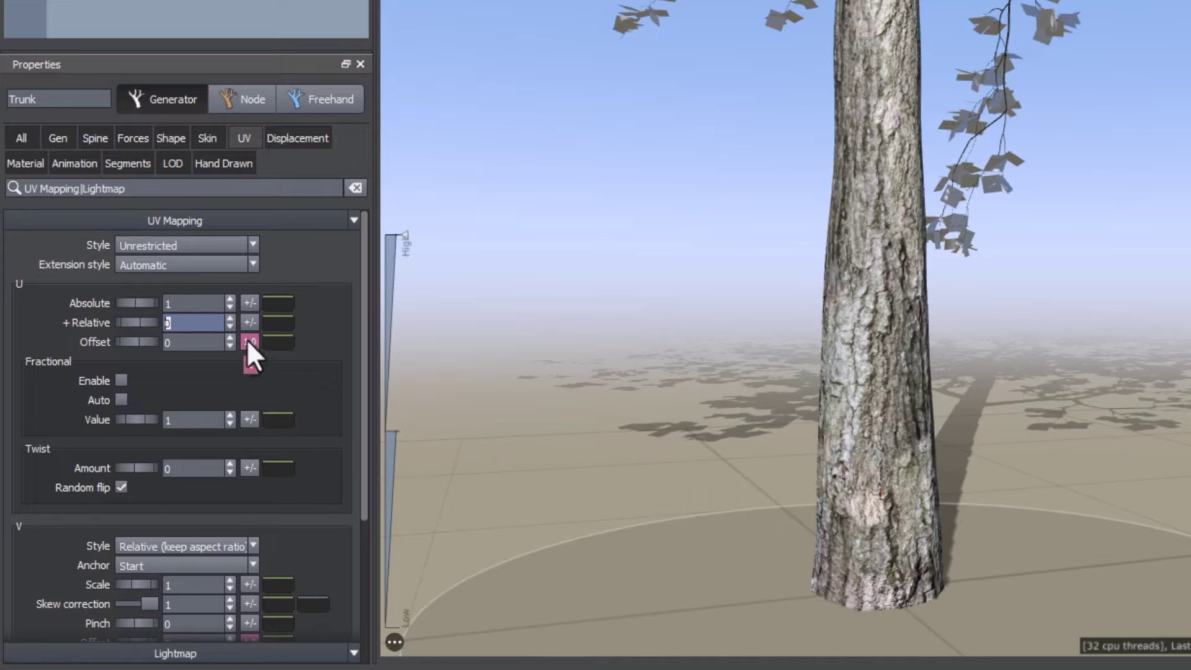
pyautogui.write('3')
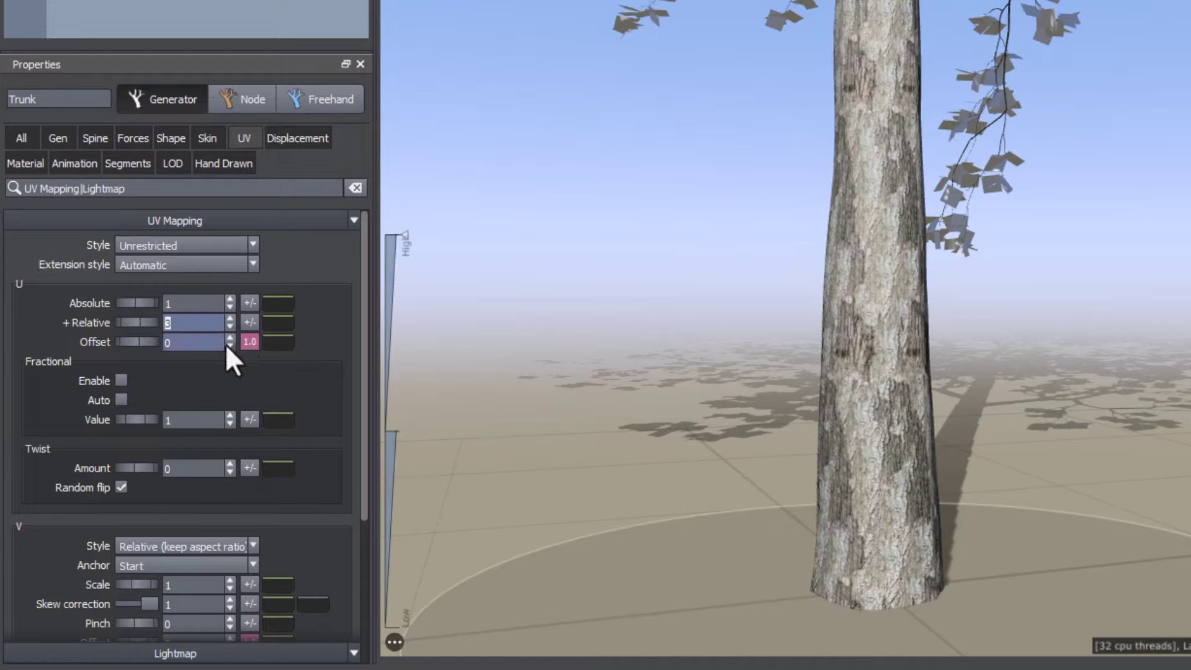
pyautogui.write('0')
# Confirm the Trunk's U +Relative value at 0 and zoom out to view the bark across the tree
pyautogui.rightClick(729, 306)
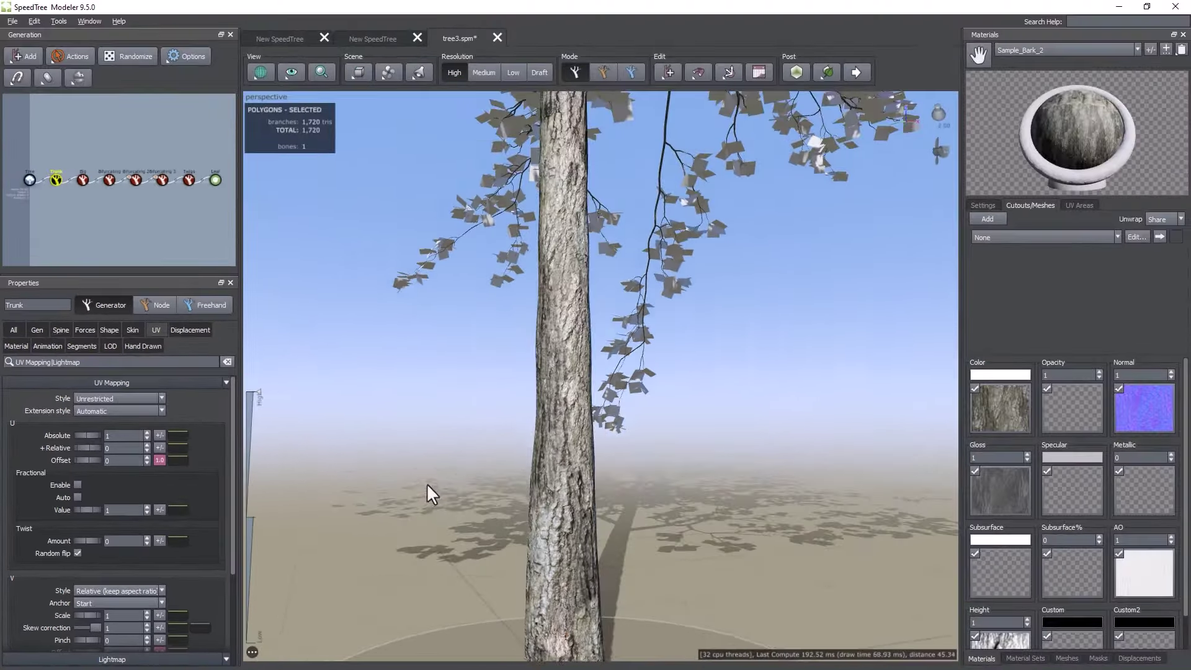
pyautogui.moveTo(434, 489); pyautogui.dragTo(545, 476)
pyautogui.scroll(-3, 444, 448)
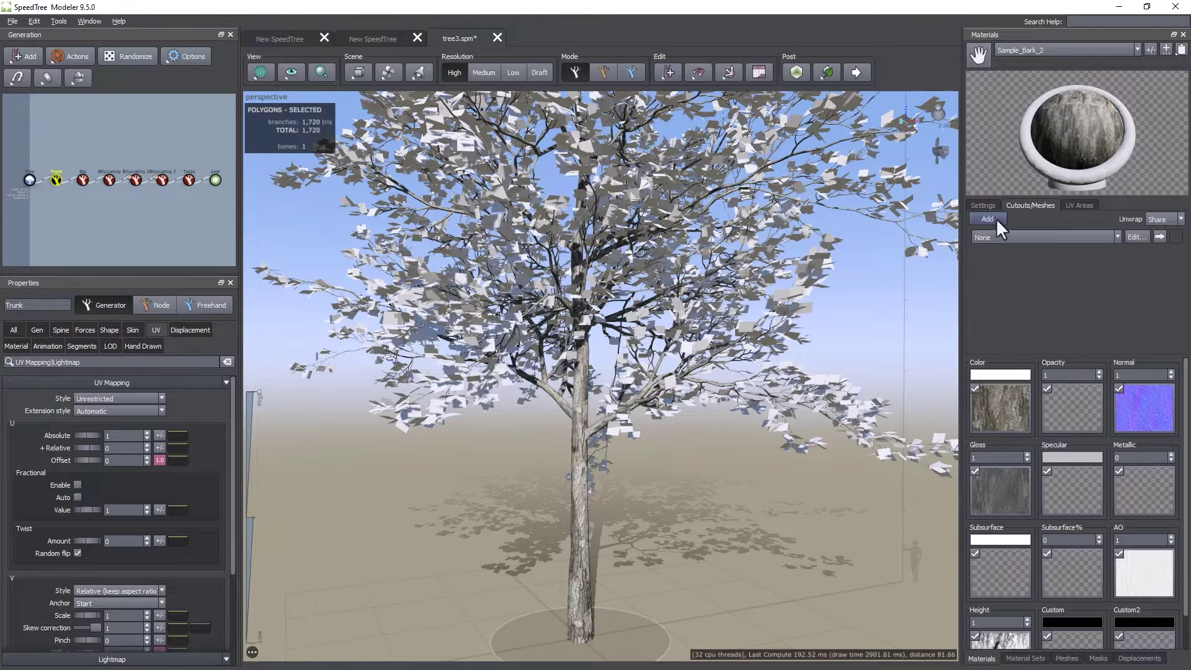
# Show the bark material's general settings and frame the whole tree in the viewport
pyautogui.click(979, 205)
pyautogui.moveTo(609, 533); pyautogui.dragTo(532, 534)
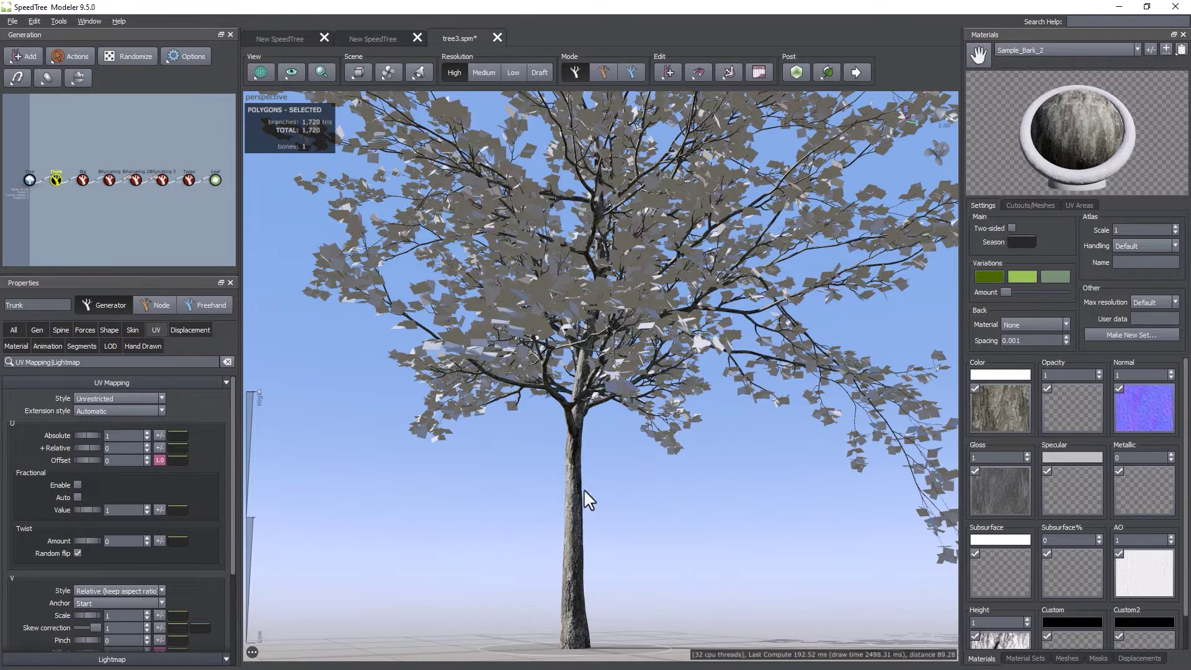
pyautogui.scroll(5, 597, 542)
pyautogui.moveTo(603, 560); pyautogui.dragTo(523, 470)
pyautogui.scroll(3, 548, 399)
pyautogui.moveTo(546, 395); pyautogui.dragTo(535, 472)
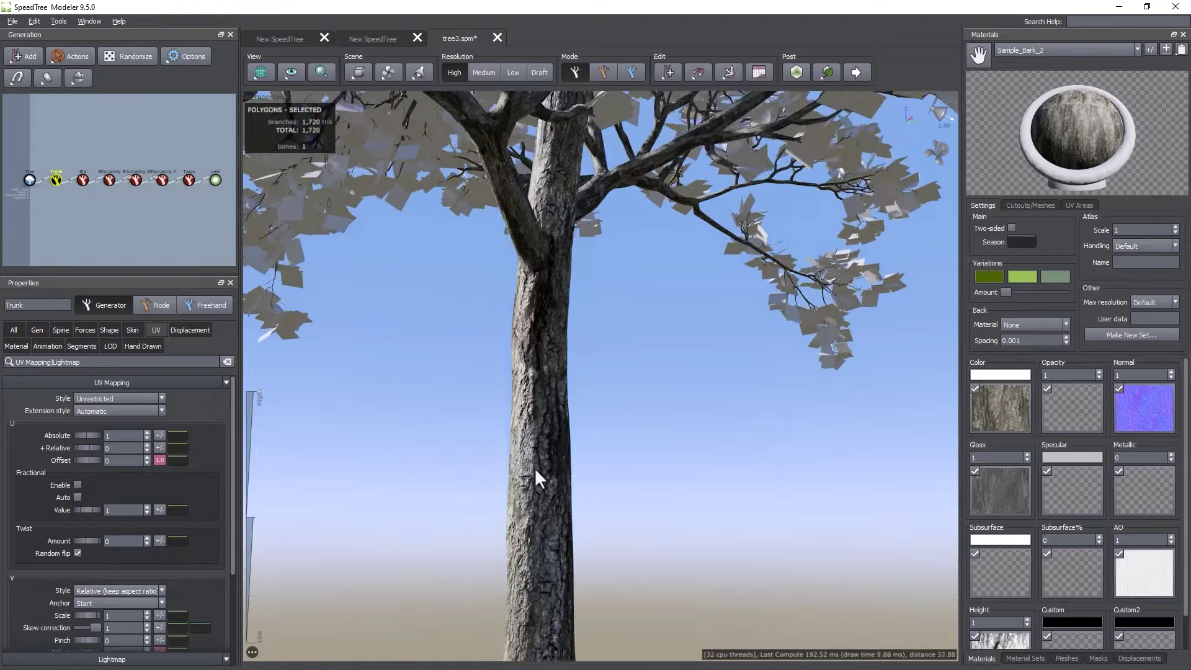
pyautogui.scroll(2, 544, 464)
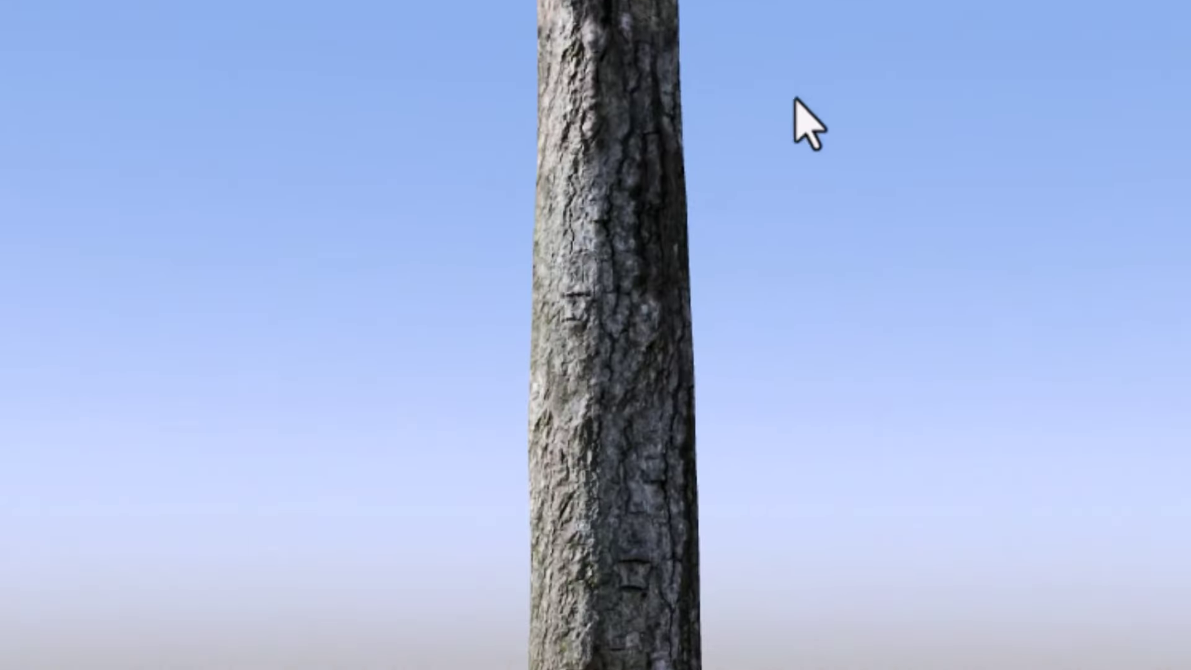
pyautogui.scroll(3, 585, 160)
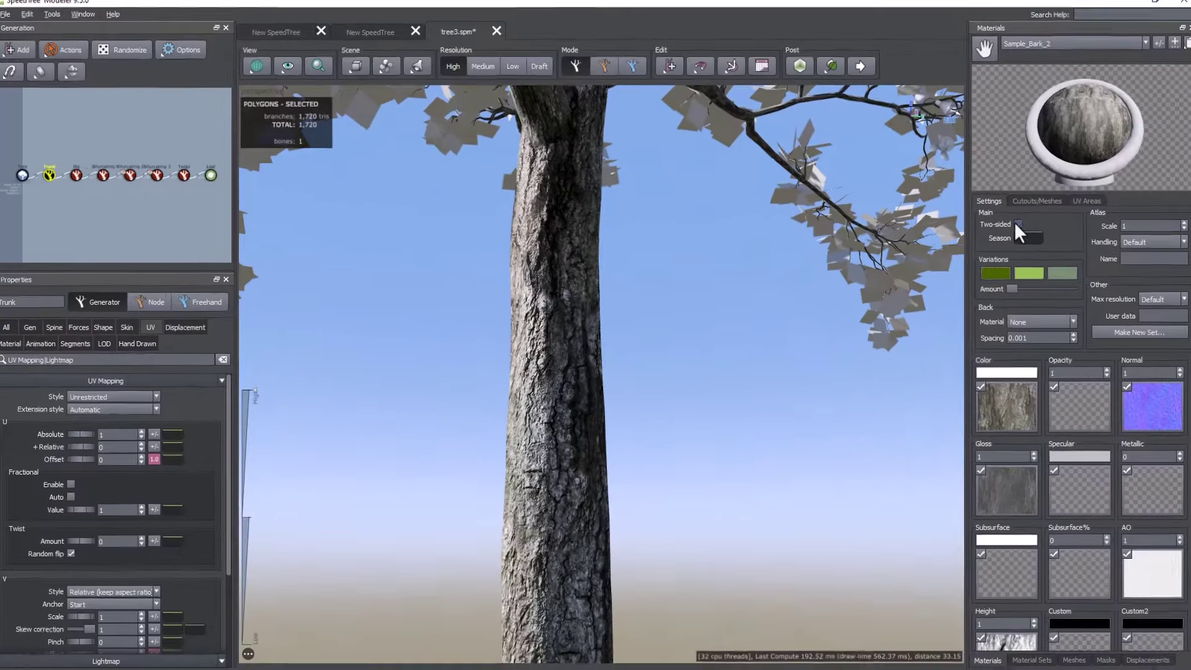
# Test two-sided rendering on the bark material, then turn it back off
pyautogui.click(1016, 223)
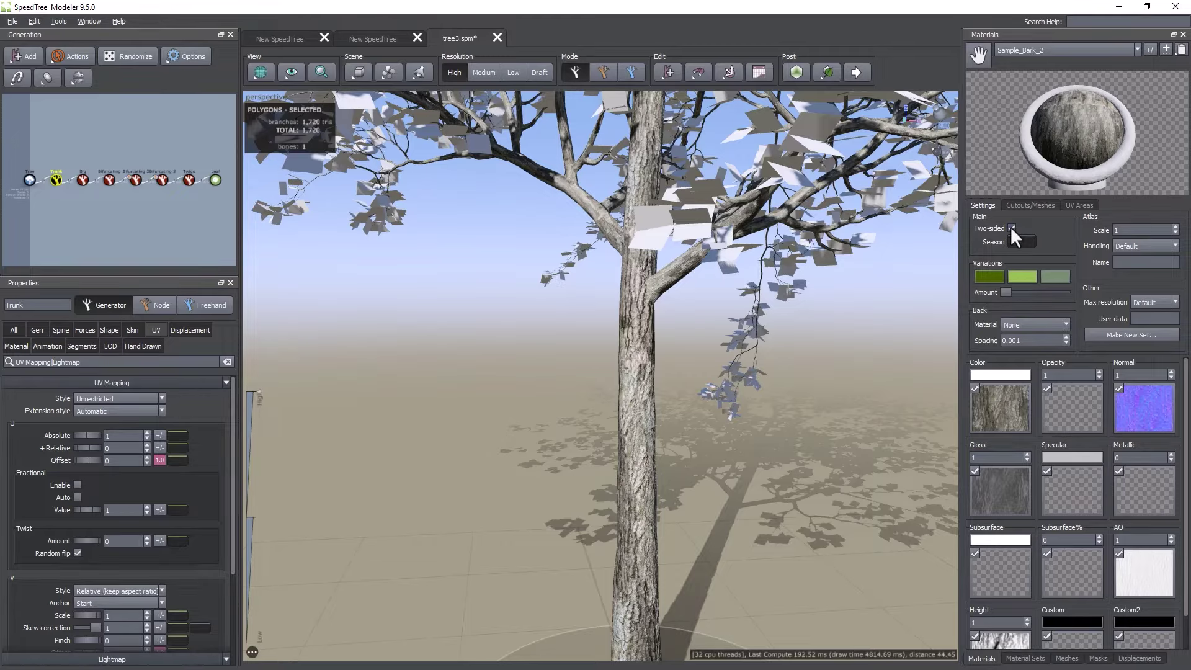
pyautogui.moveTo(739, 474); pyautogui.dragTo(631, 477)
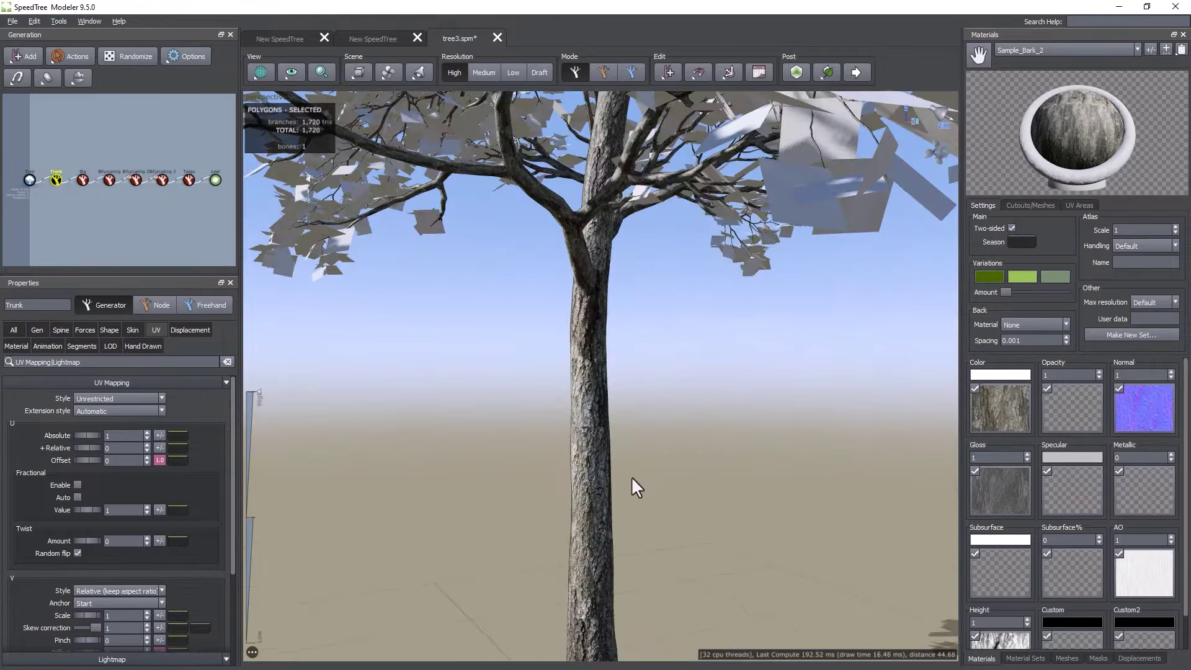
pyautogui.click(1013, 229)
pyautogui.scroll(3, 515, 462)
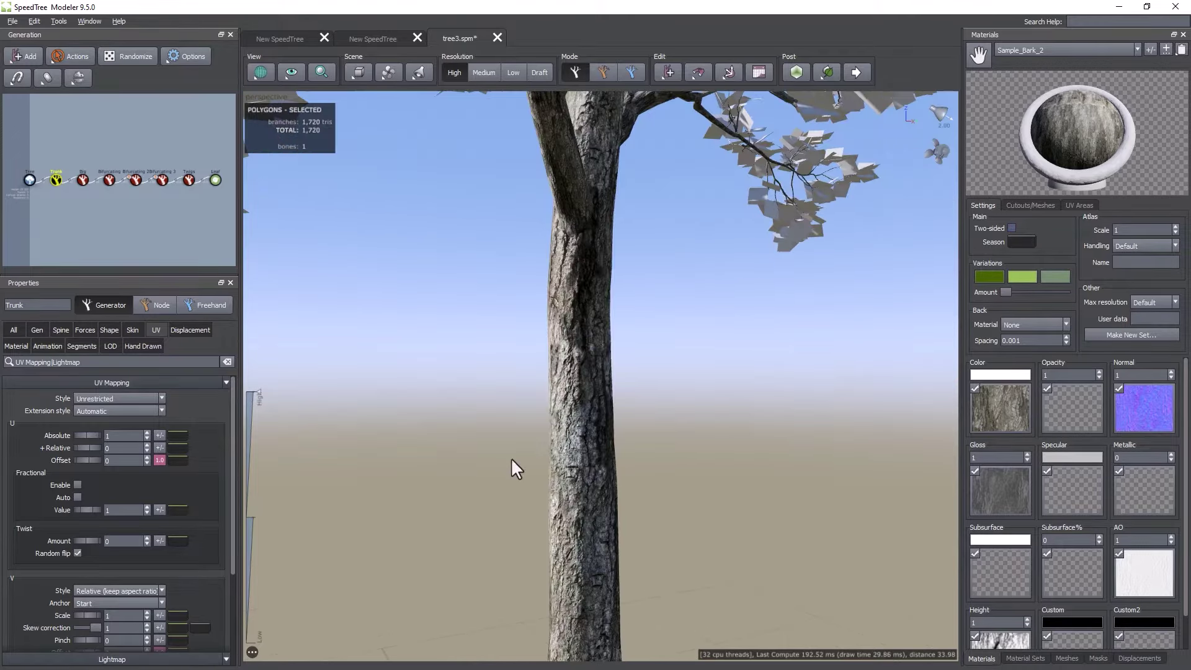
pyautogui.scroll(-8, 511, 458)
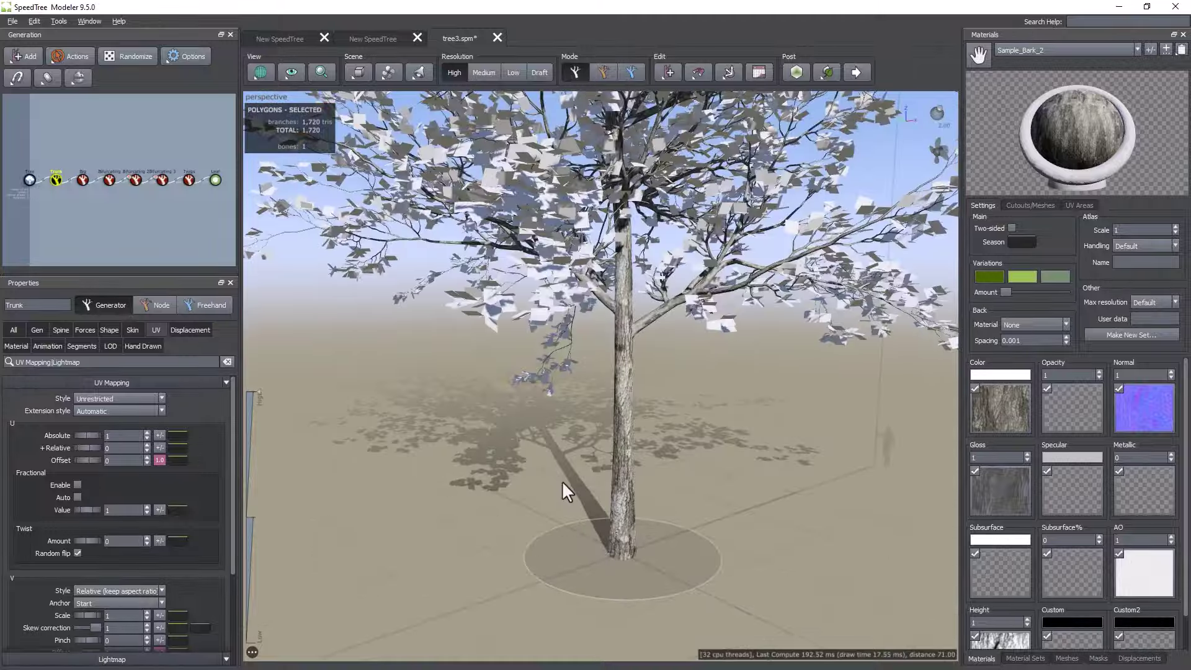
pyautogui.moveTo(562, 481); pyautogui.dragTo(482, 461)
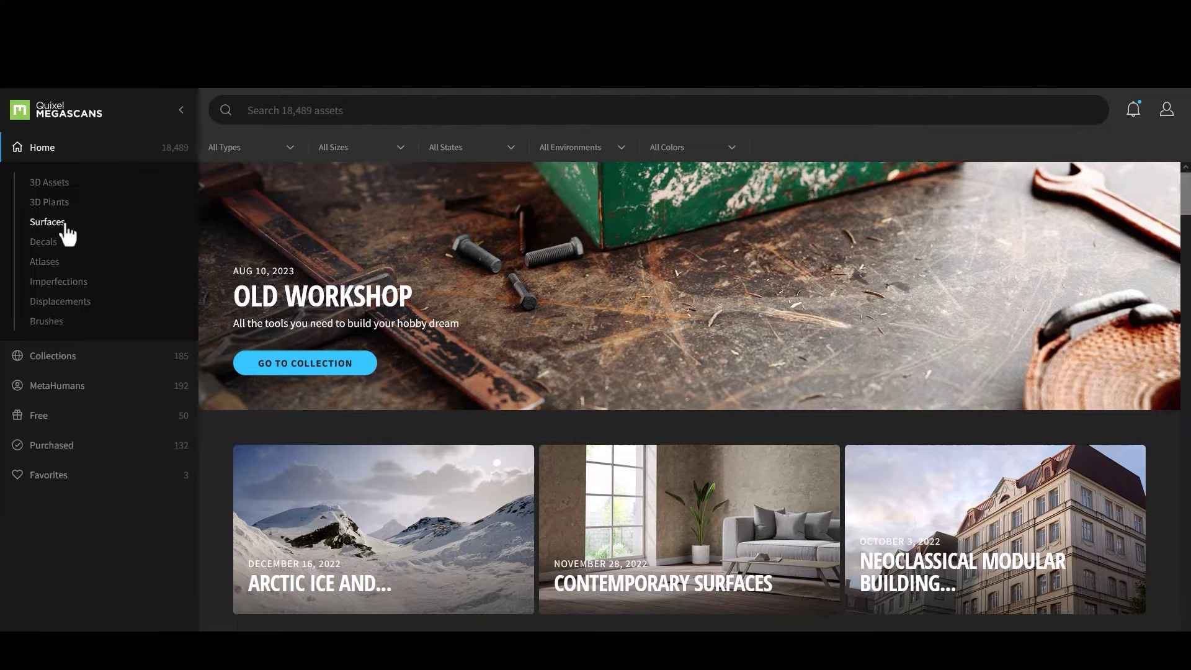
# Open the Atlases section from the Megascans Home sidebar
pyautogui.click(44, 263)
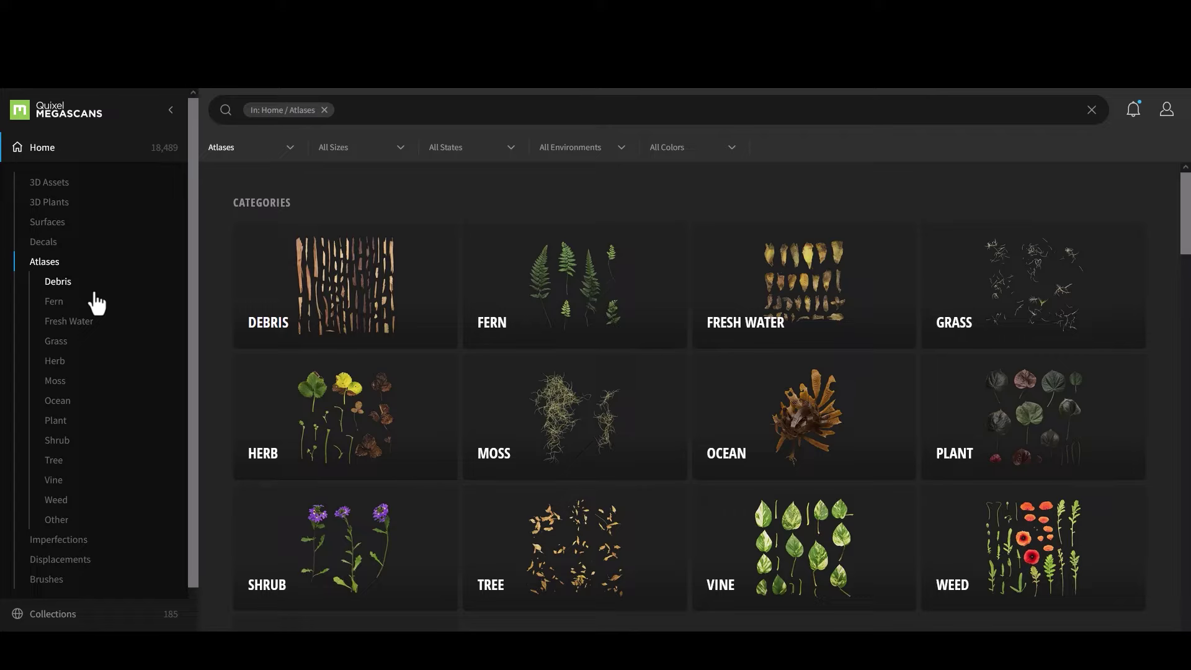
# Filter the atlases to Tree leaf atlases and open the Oriental Plane atlas preview
pyautogui.click(53, 463)
pyautogui.click(1021, 288)
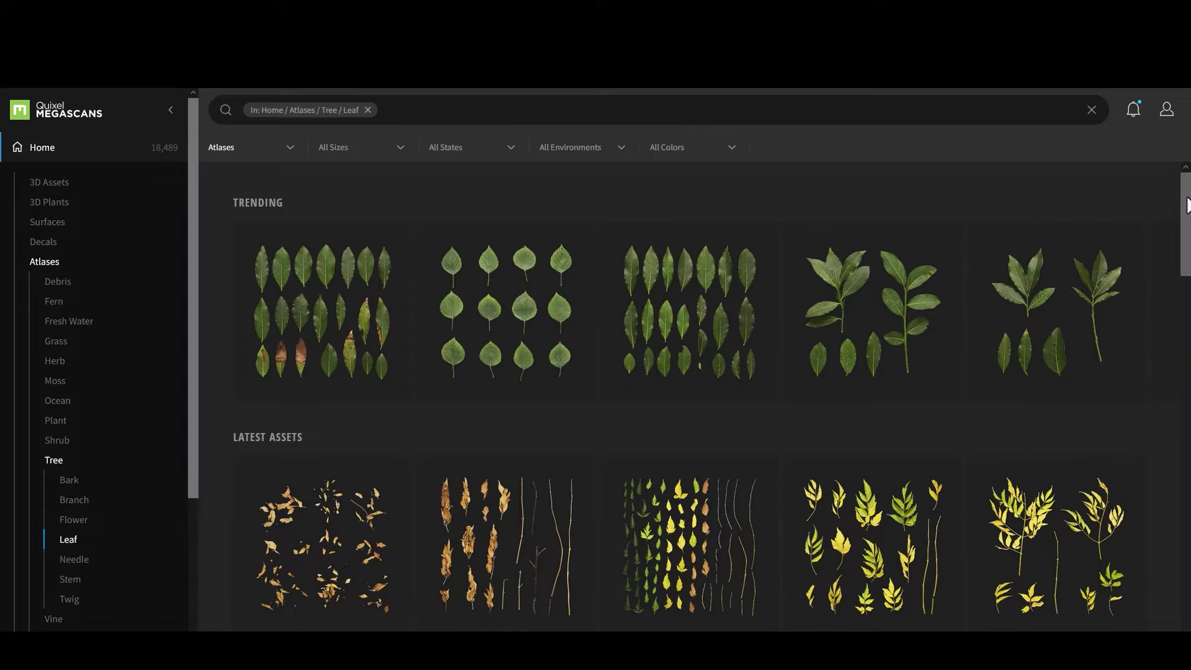
pyautogui.moveTo(1185, 204); pyautogui.dragTo(1180, 592)
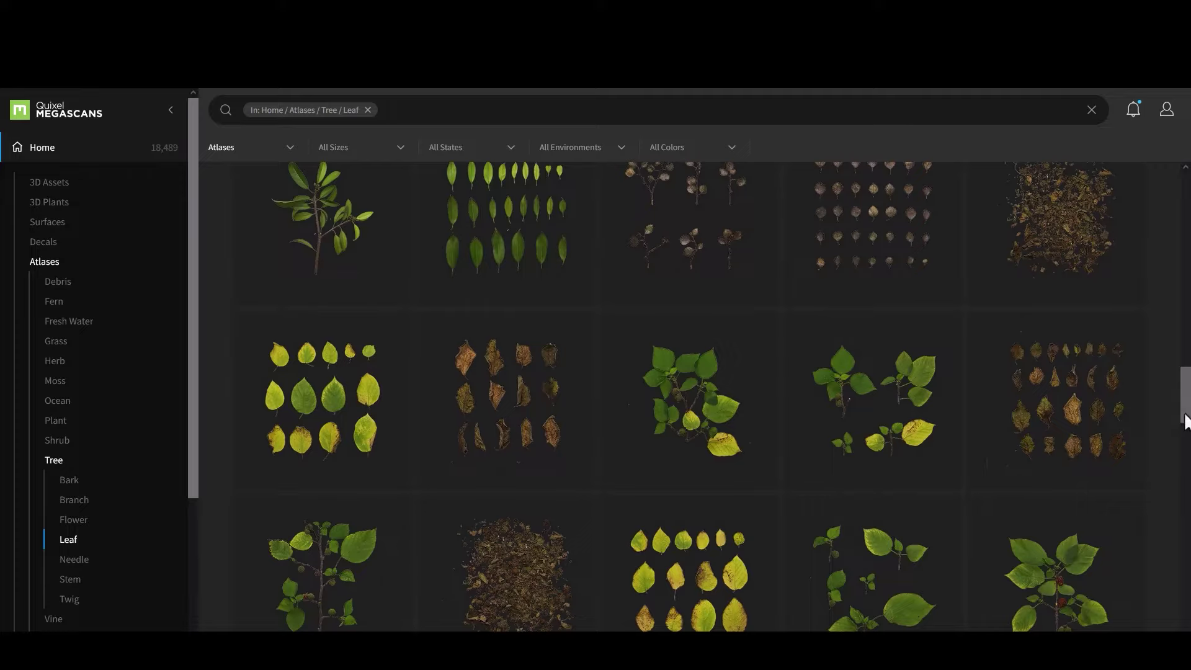
pyautogui.moveTo(1185, 399); pyautogui.dragTo(1154, 645)
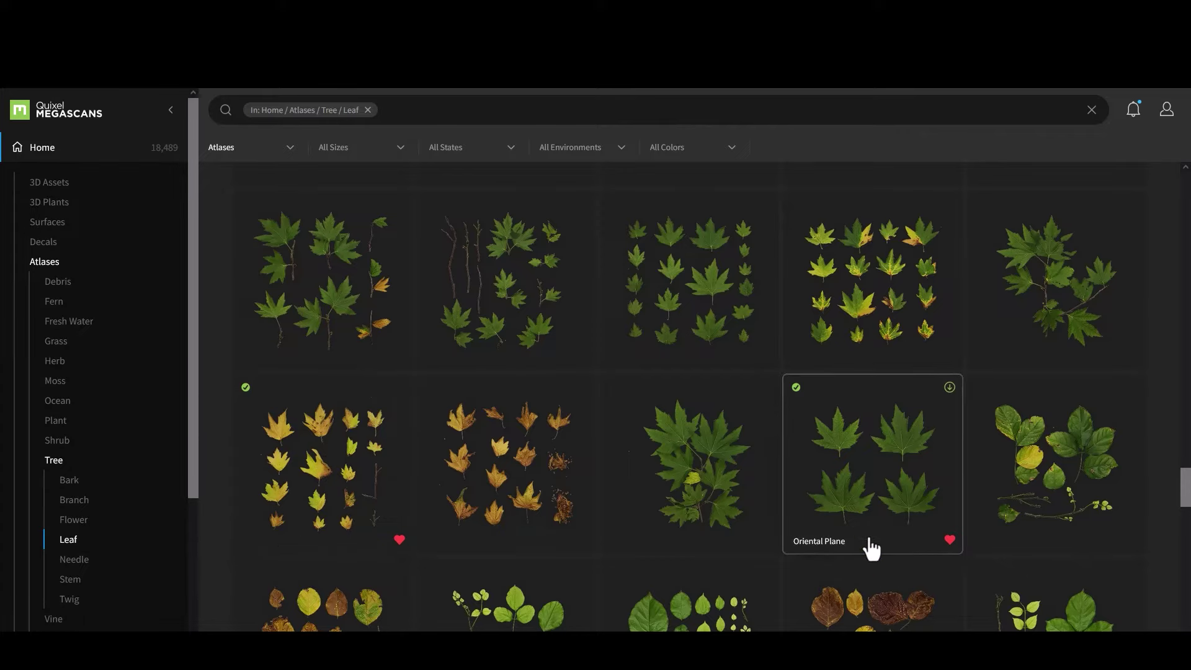
pyautogui.click(935, 552)
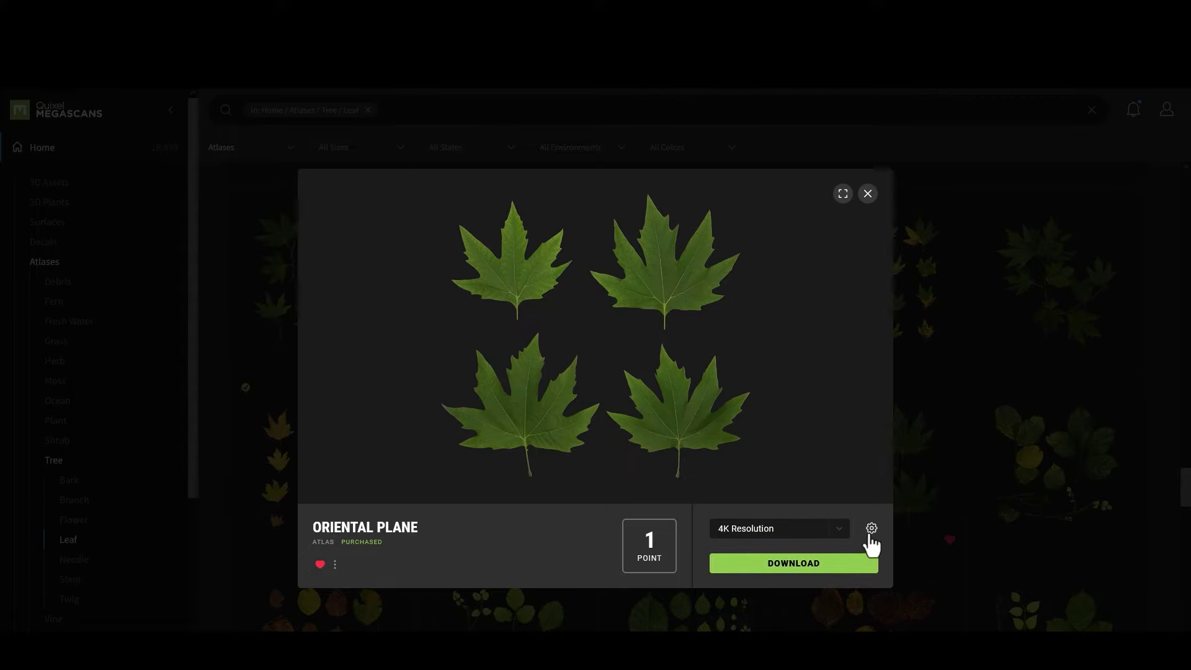
# Check the download settings and download the Oriental Plane leaf atlas at 4K
pyautogui.click(872, 529)
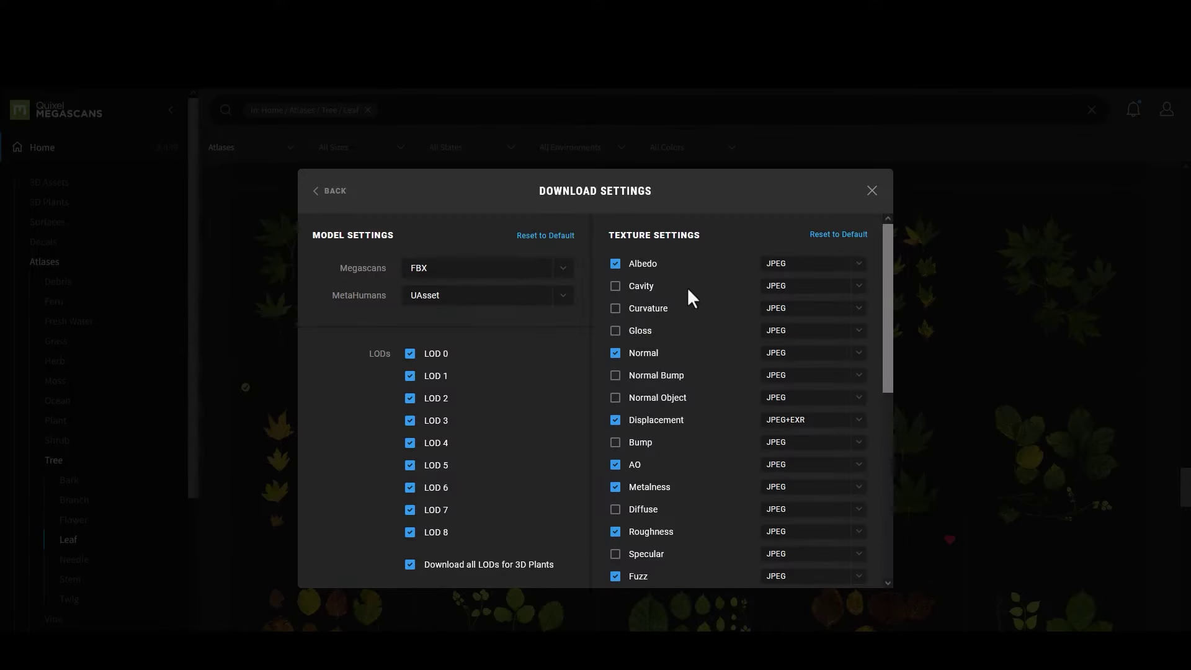
pyautogui.click(873, 191)
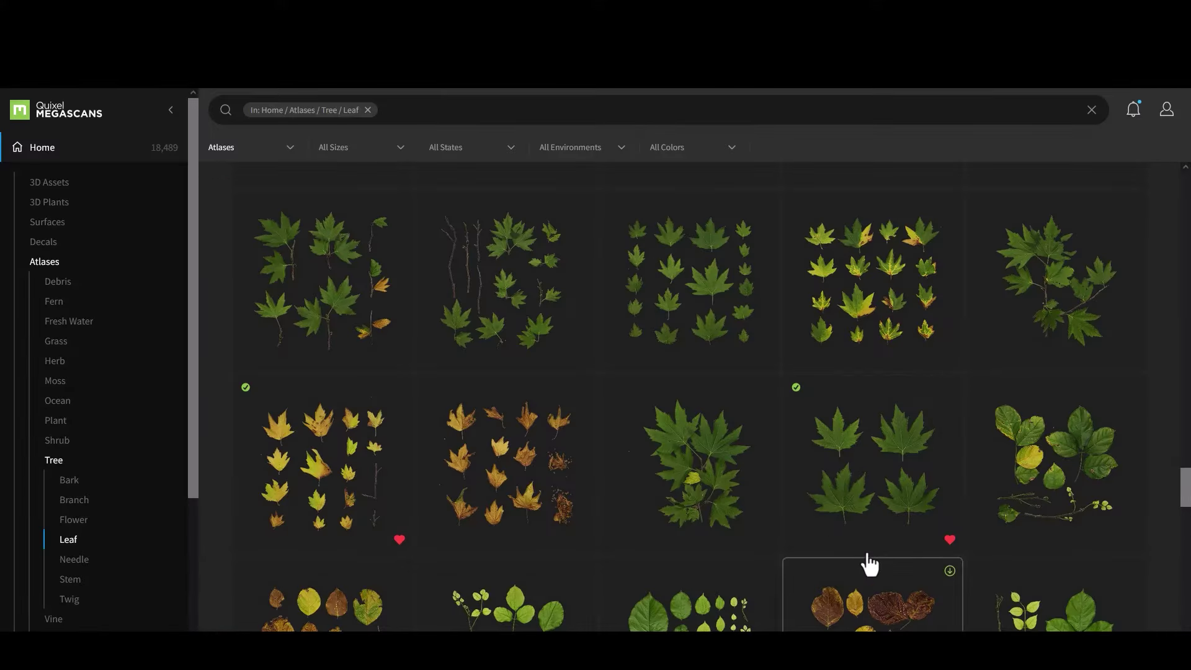
pyautogui.click(869, 493)
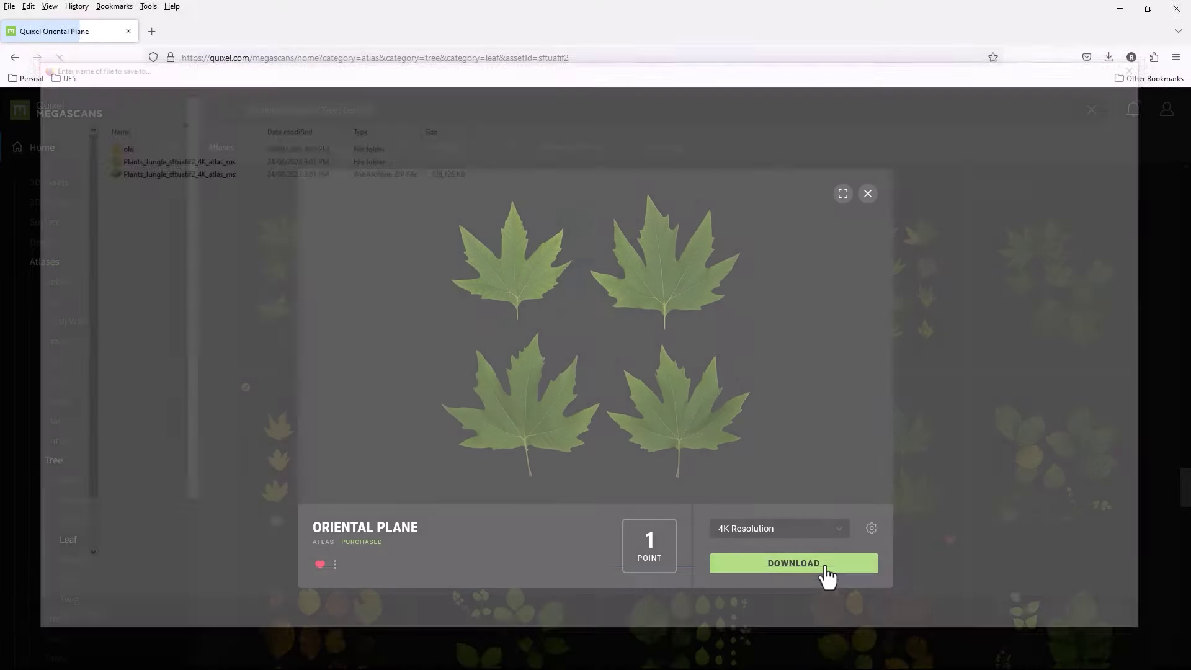
pyautogui.click(827, 576)
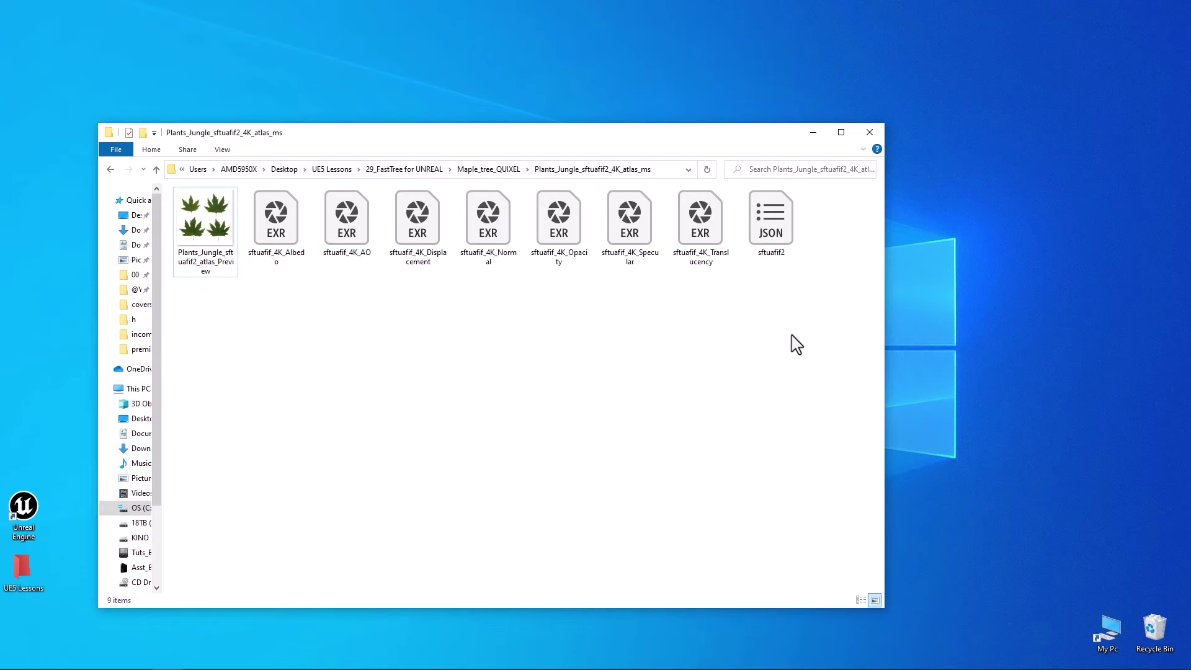
# Select the atlas folder path up to Maple_tree_QUIXEL in the address bar, then minimise File Explorer
pyautogui.moveTo(809, 333); pyautogui.dragTo(114, 232)
pyautogui.click(550, 300)
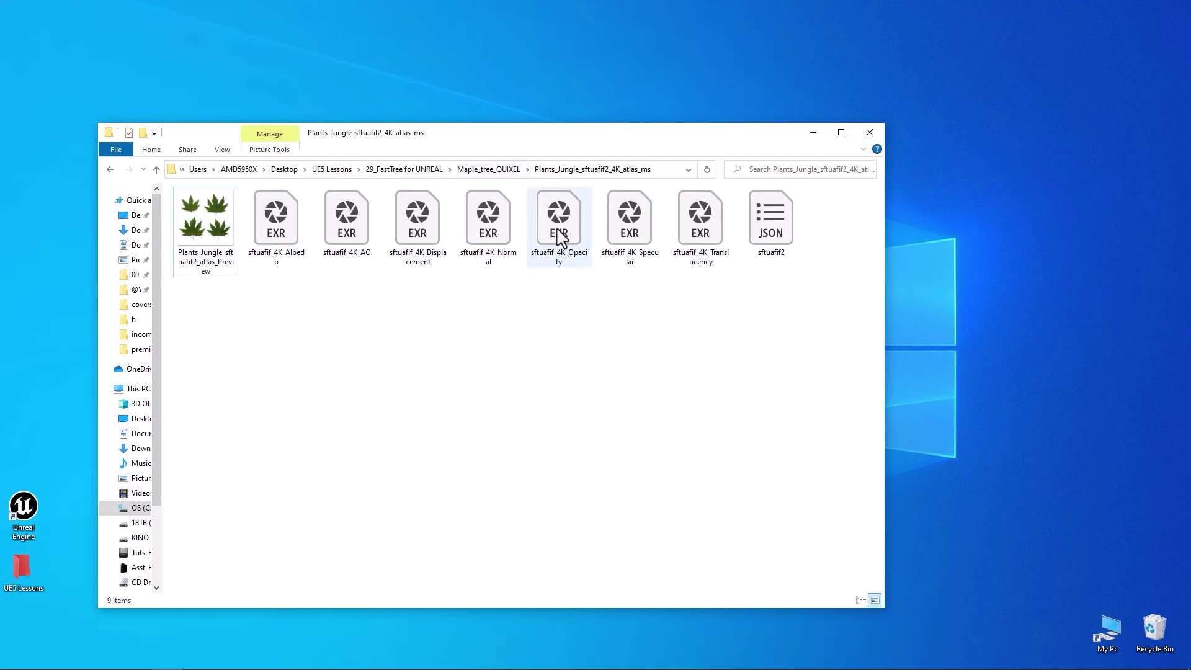
pyautogui.click(657, 176)
pyautogui.click(457, 169)
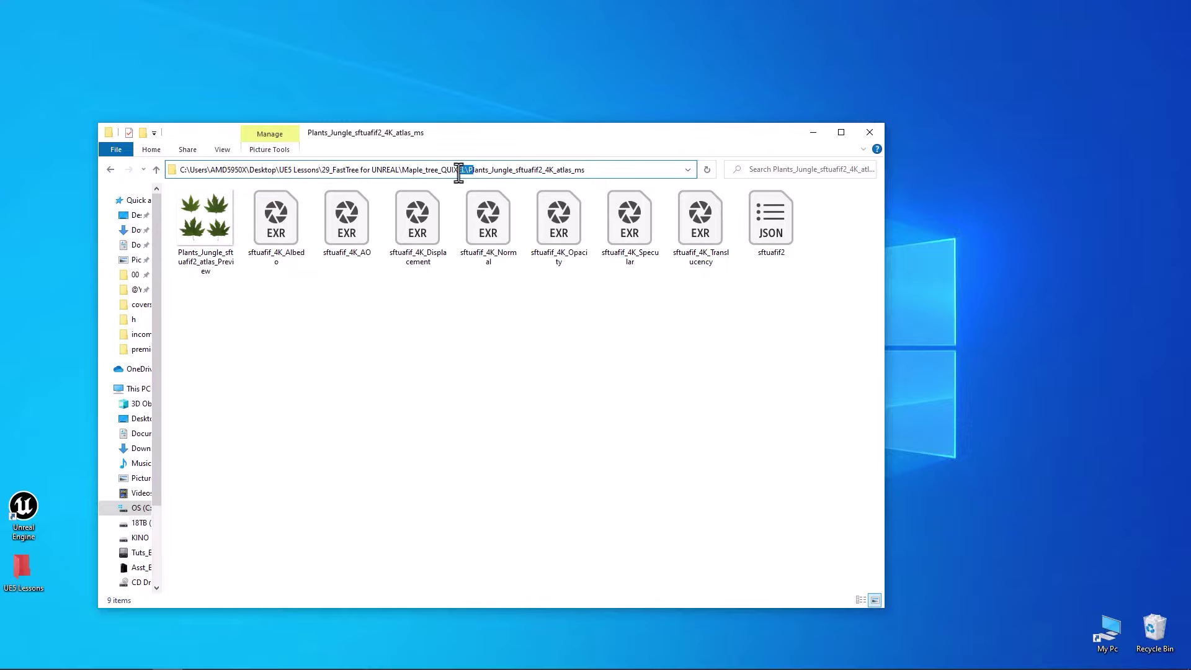
pyautogui.moveTo(465, 171); pyautogui.dragTo(180, 171)
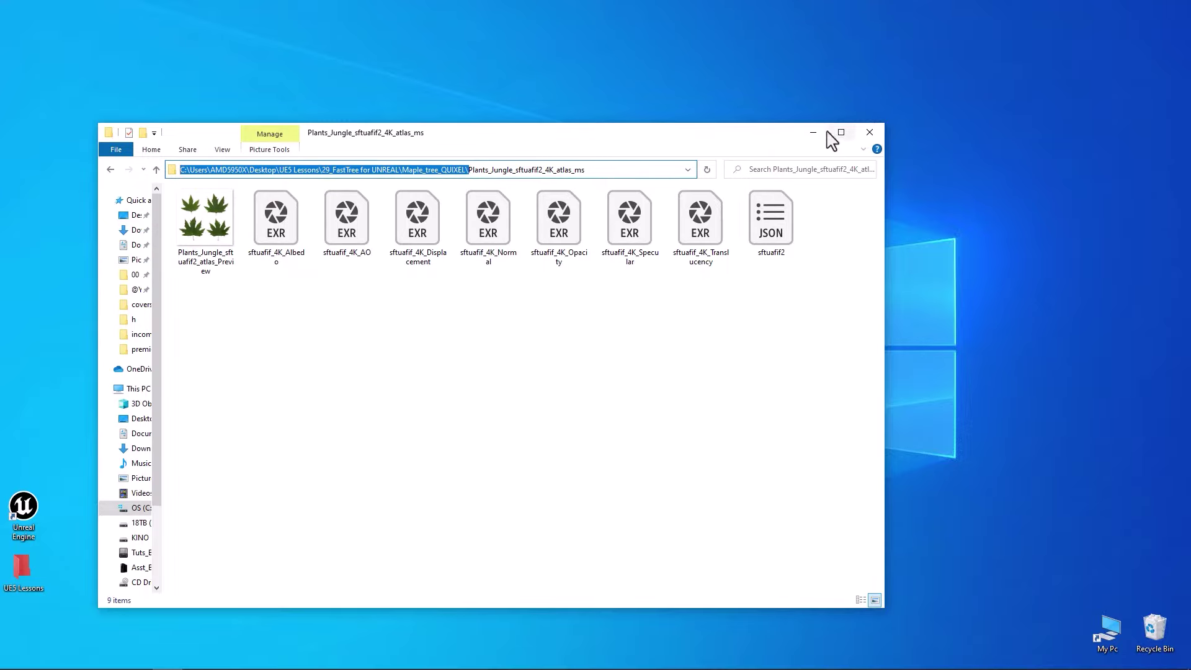
pyautogui.click(813, 132)
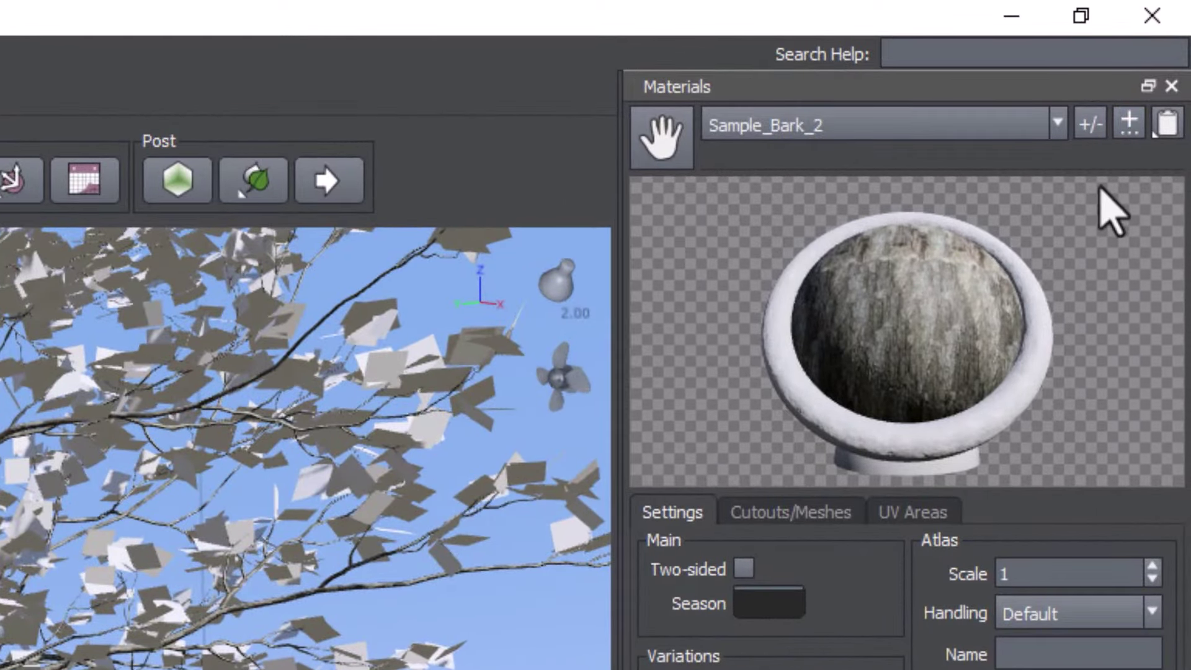
# Add a new material named Leaves and open the image browser for its Color map
pyautogui.click(1091, 125)
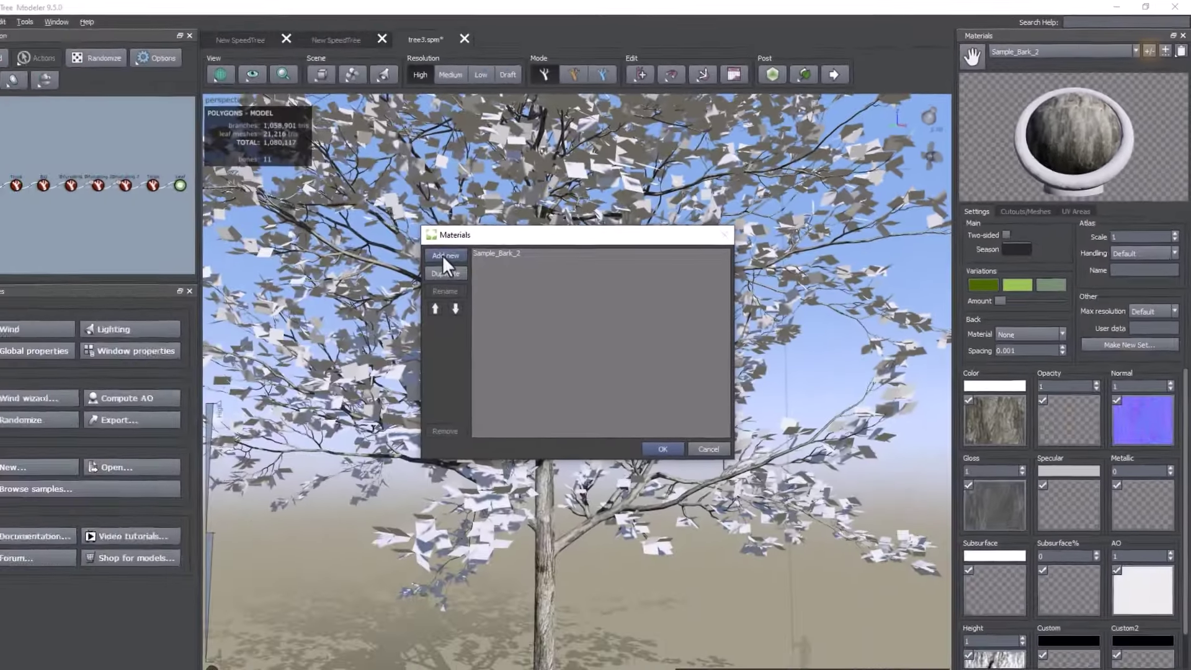
pyautogui.click(445, 253)
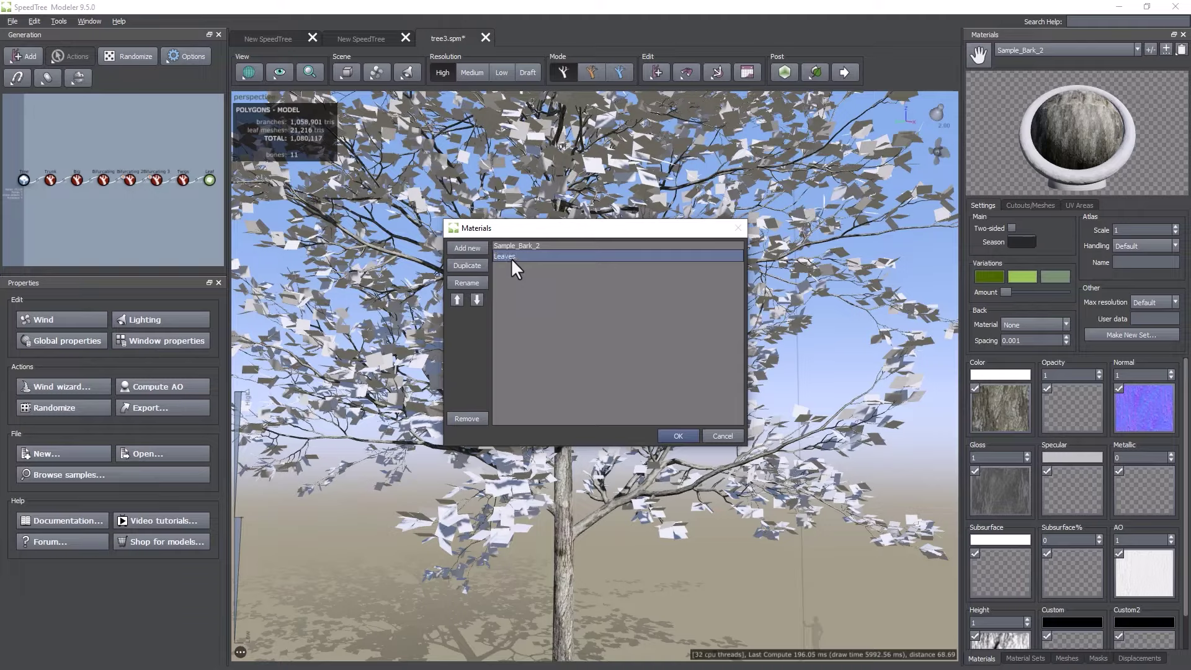
pyautogui.click(676, 436)
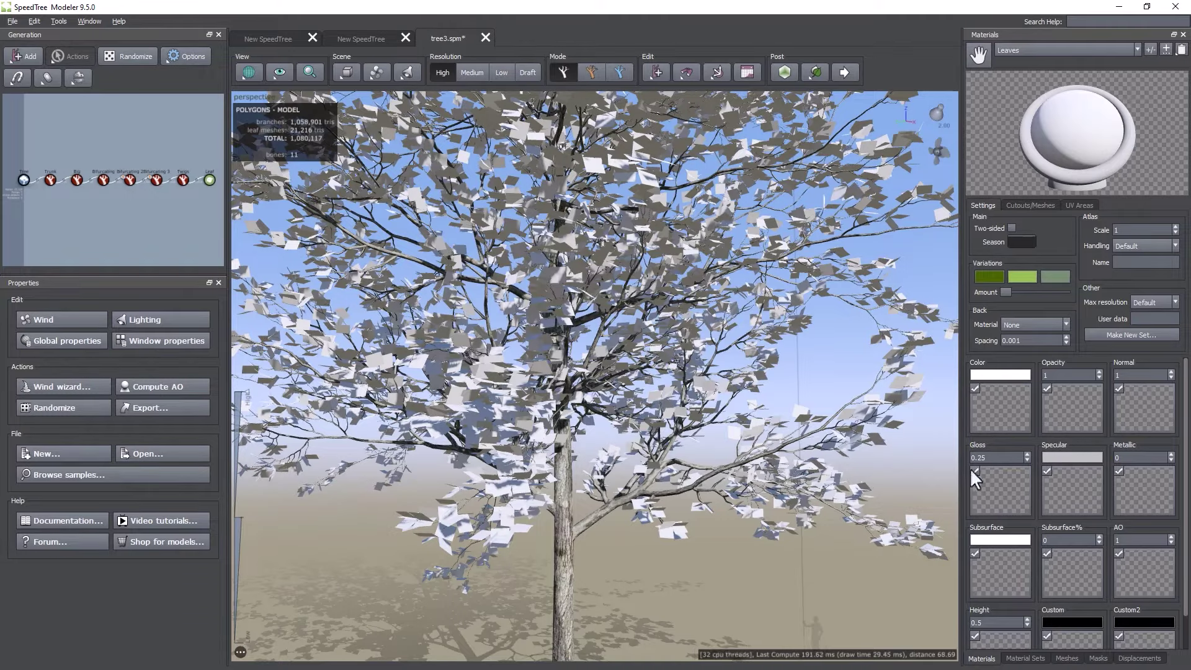
pyautogui.doubleClick(1006, 407)
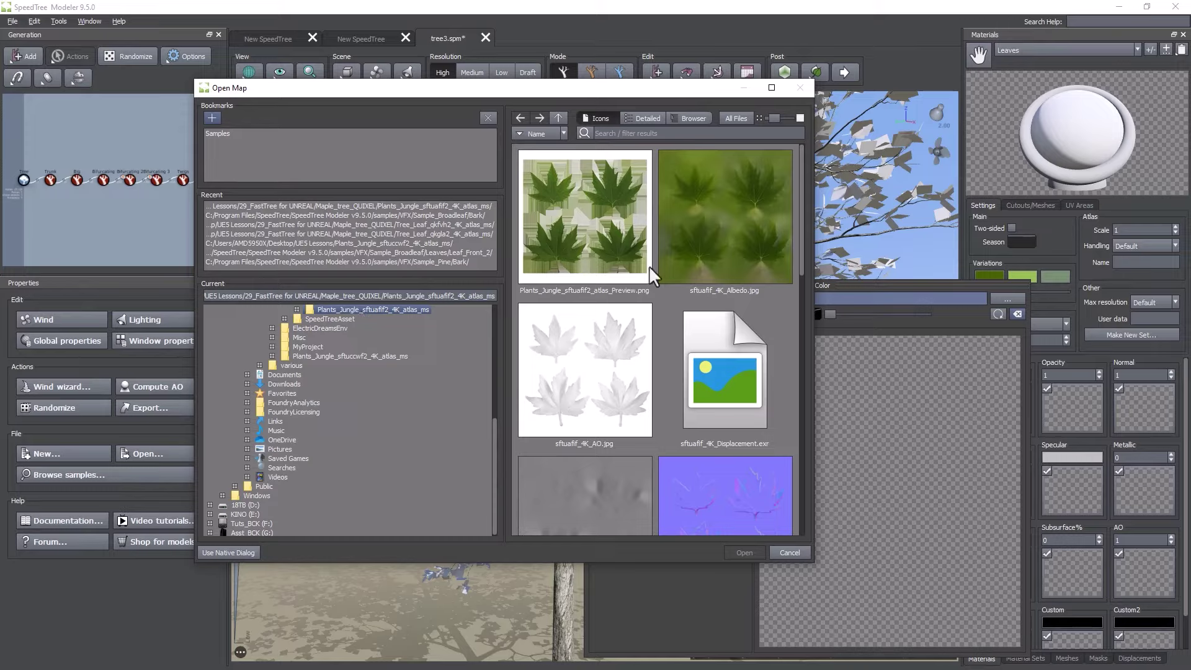
# Load sftuafif_4K_Albedo.jpg as the Leaves material's colour map
pyautogui.tripleClick(407, 296)
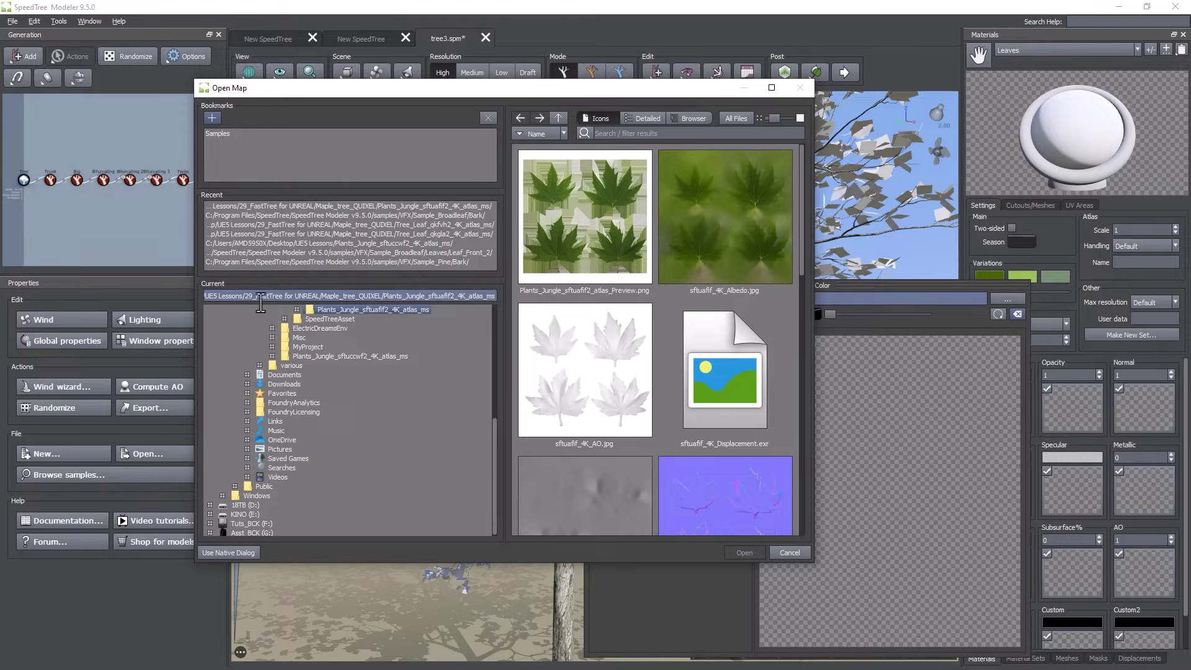
pyautogui.click(185, 299)
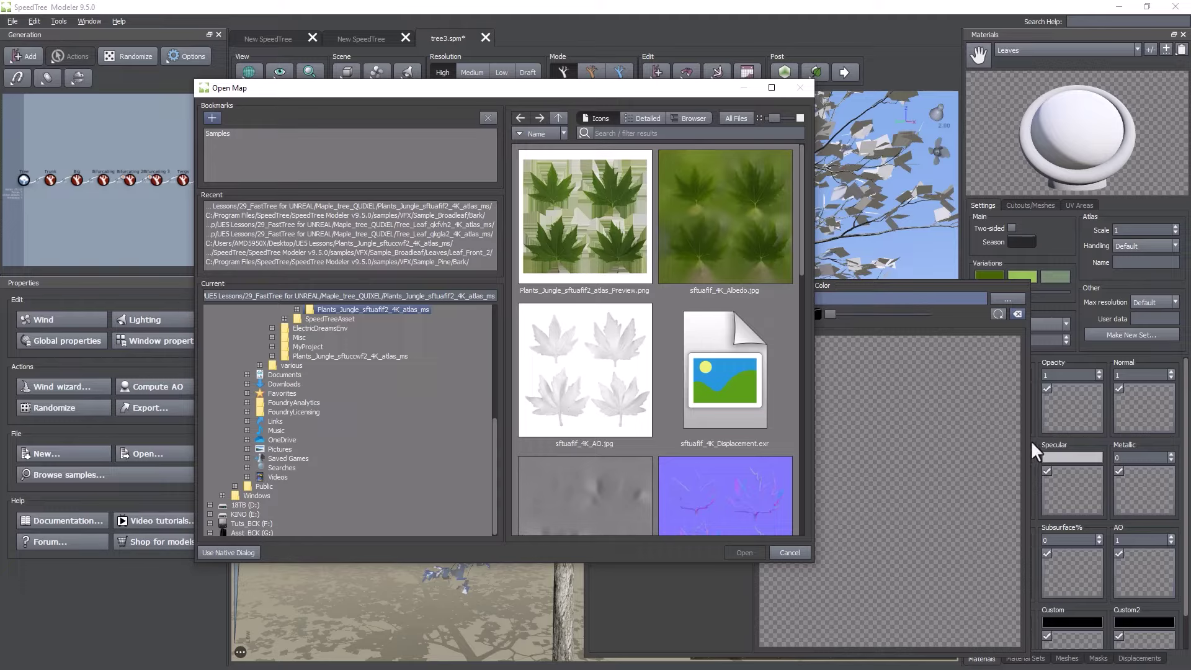
pyautogui.click(754, 261)
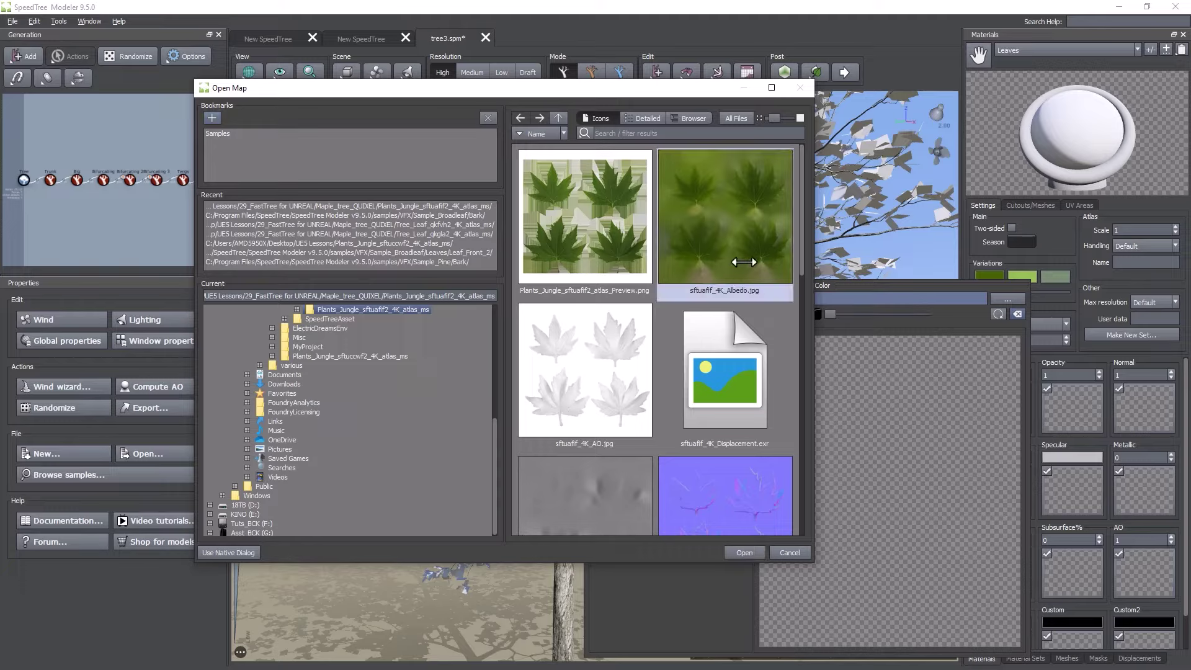
pyautogui.click(748, 552)
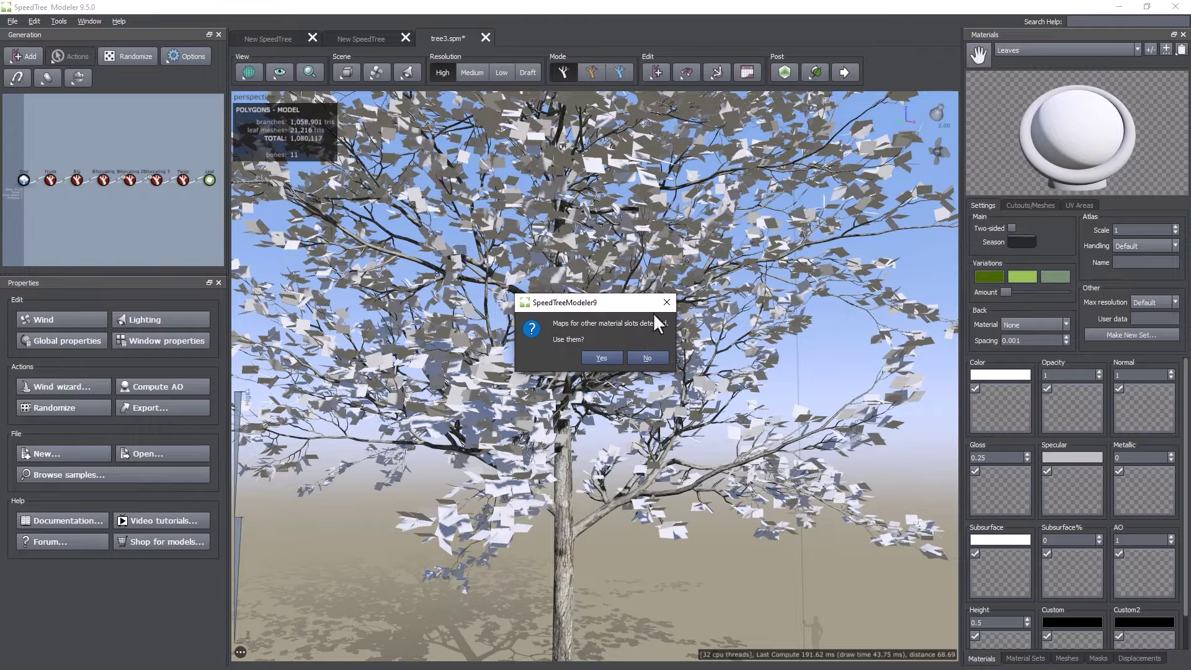
# Accept the detected atlas maps for the other Leaves slots and review the colour map's Edit Map settings
pyautogui.click(609, 353)
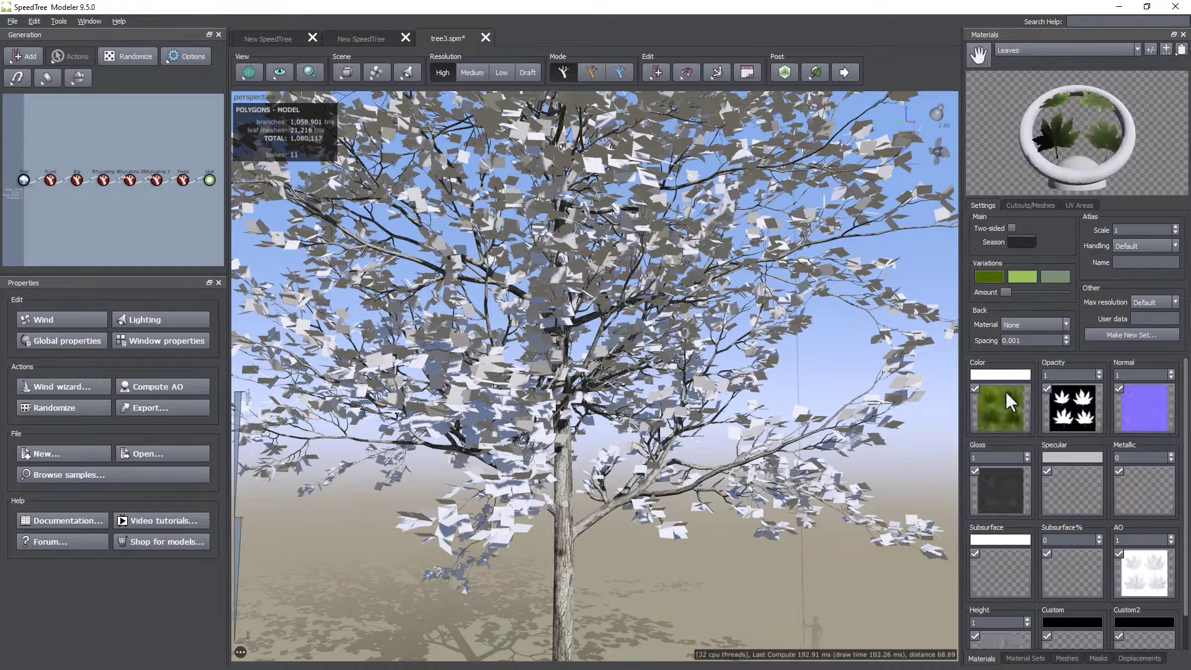
pyautogui.scroll(-2, 1100, 572)
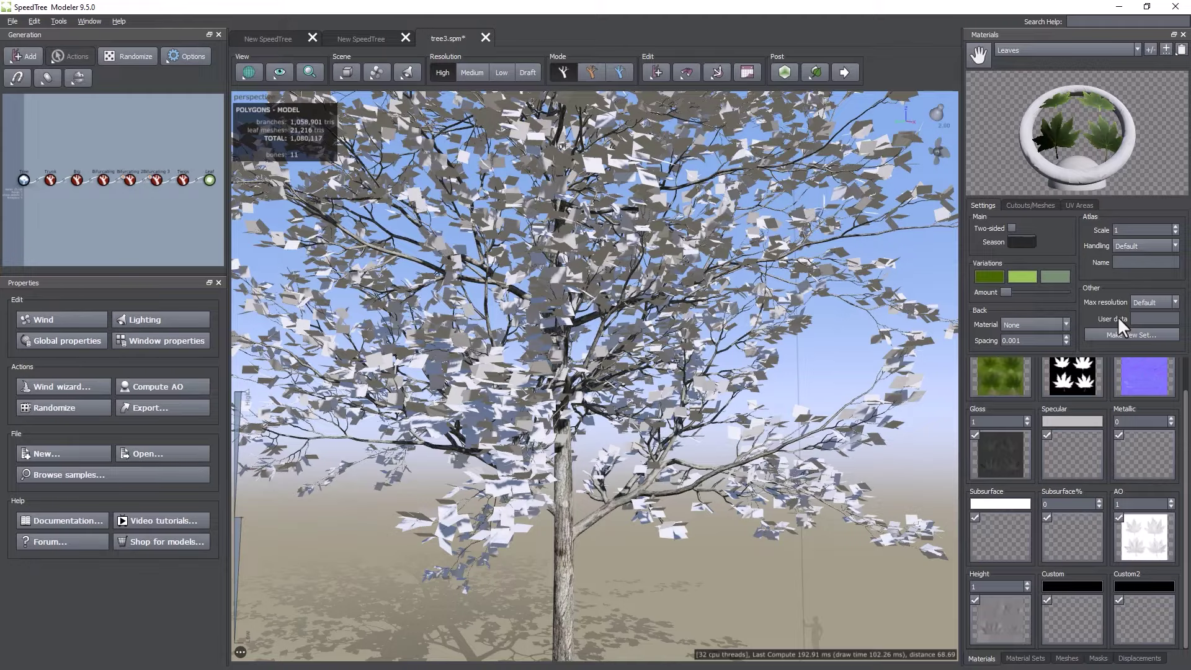
pyautogui.click(1008, 374)
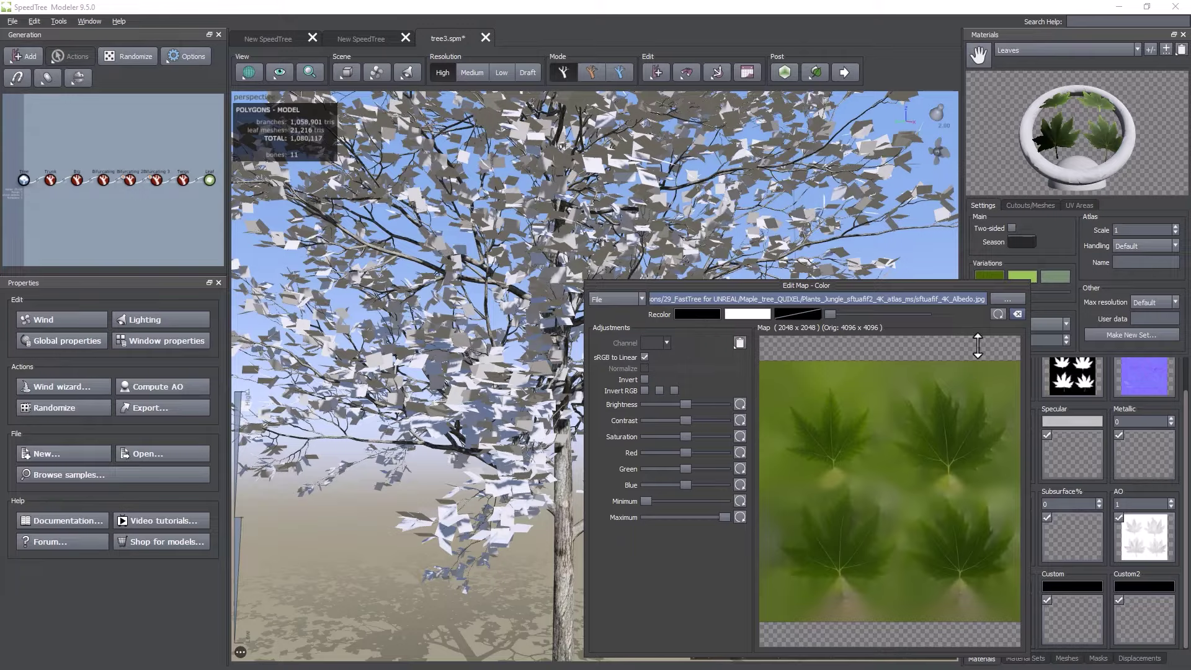
pyautogui.click(1015, 268)
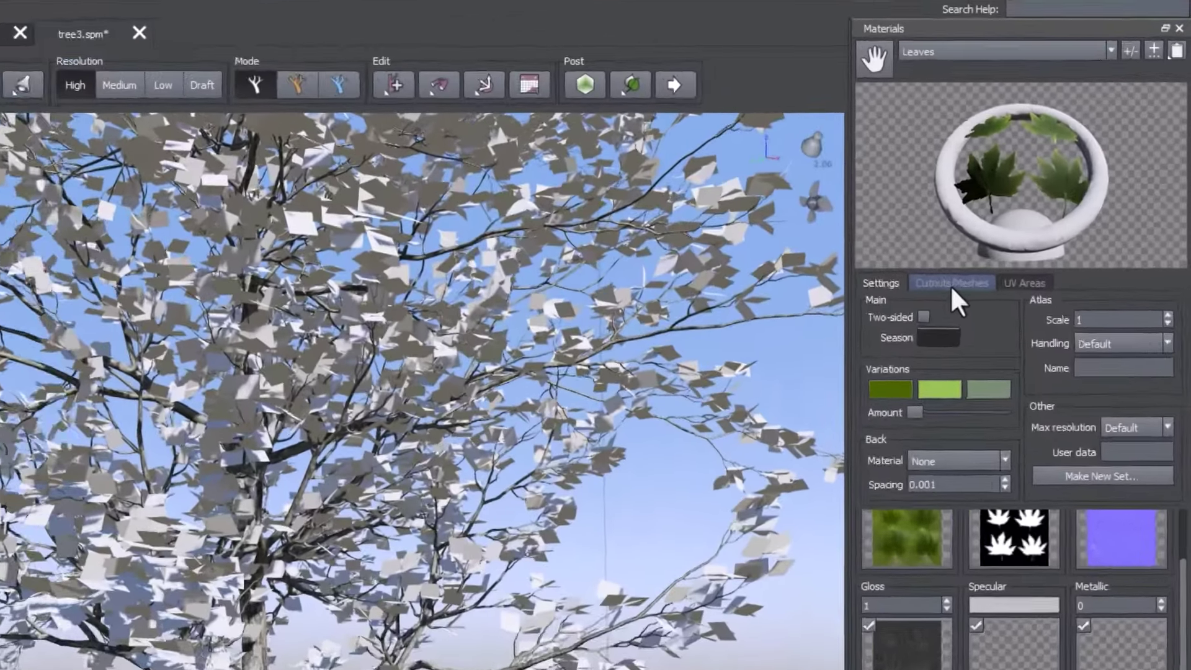
# Add three cutout mesh slots to Leaves for four total, then edit the Leaves Cutout mesh
pyautogui.click(1032, 206)
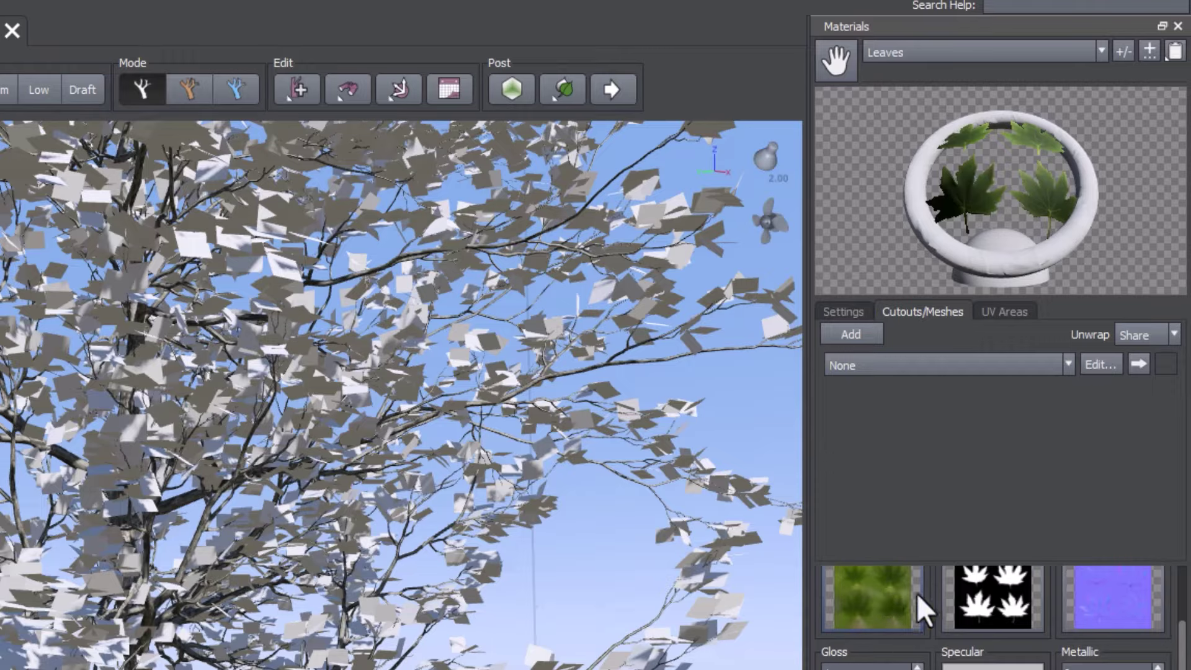
pyautogui.click(842, 340)
pyautogui.click(843, 340)
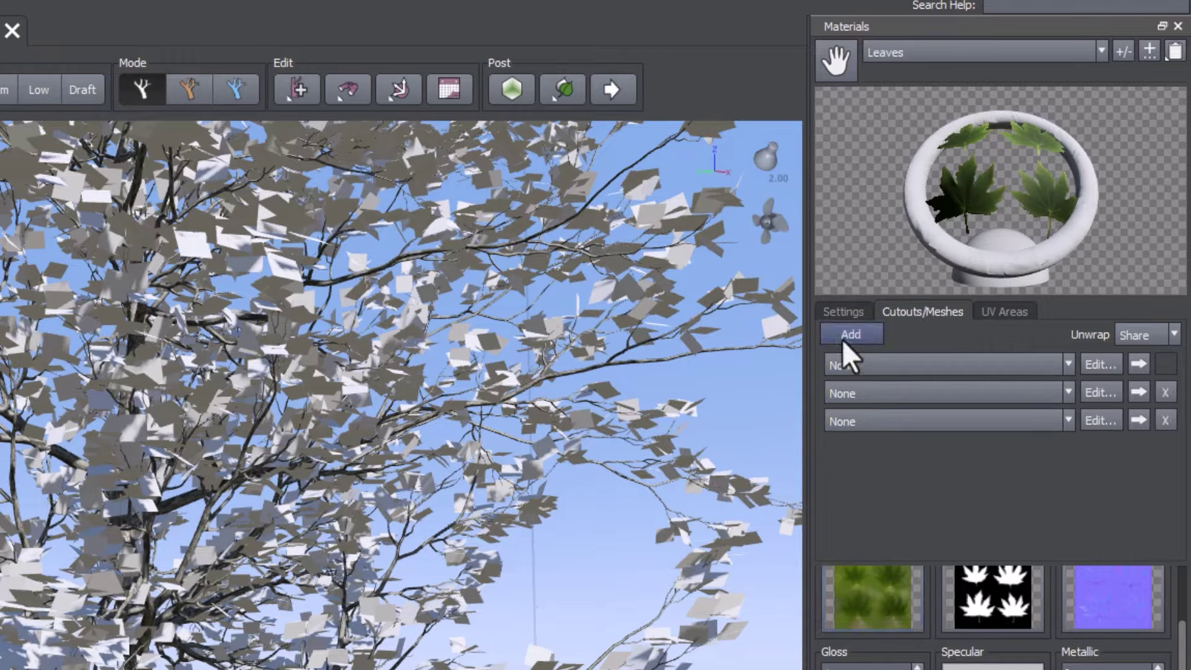
pyautogui.click(842, 340)
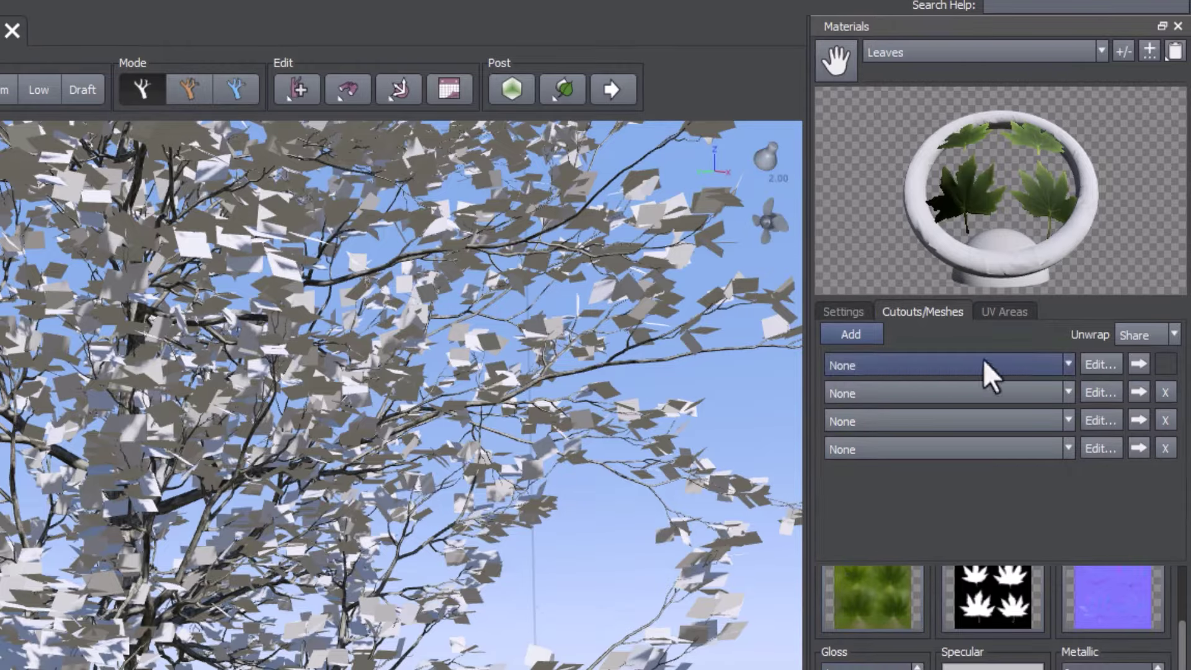
pyautogui.click(1091, 363)
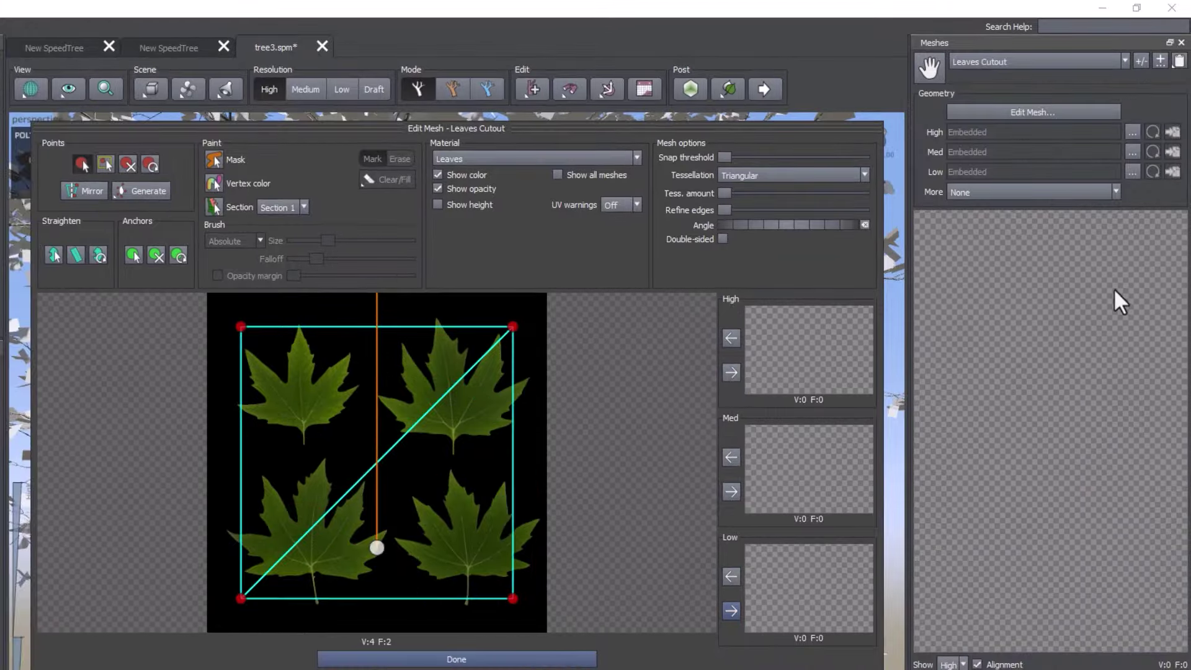
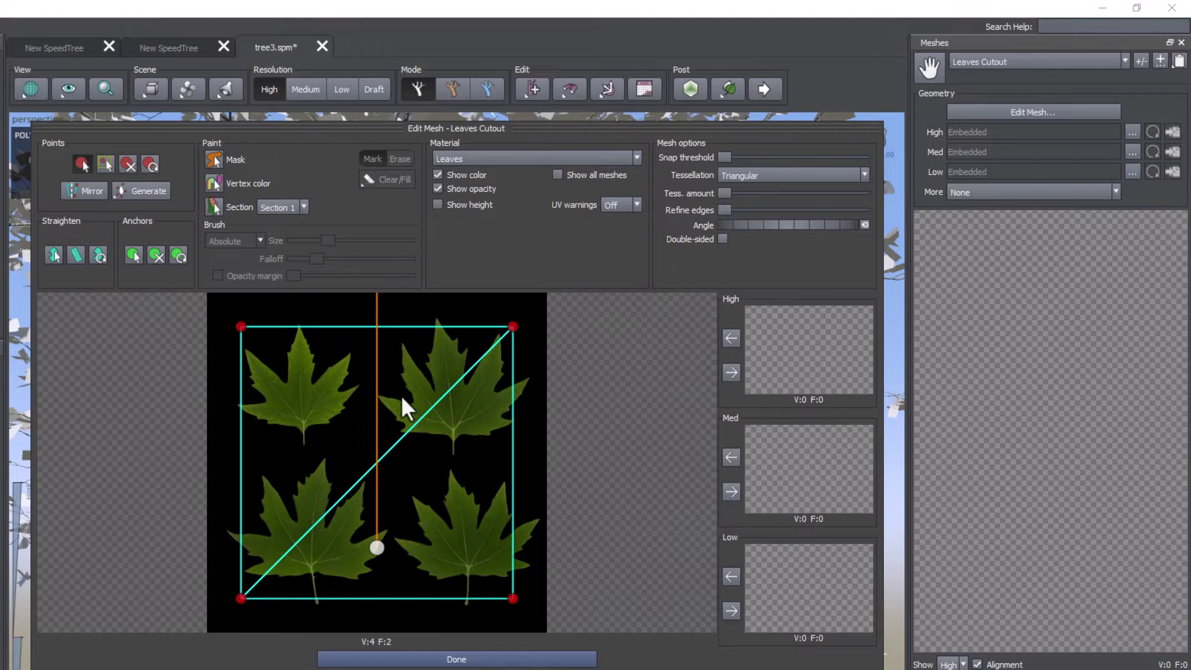
# Move the mesh anchor to the upper-right leaf's stem and pull all four corners tightly around that leaf
pyautogui.moveTo(377, 550); pyautogui.dragTo(453, 455)
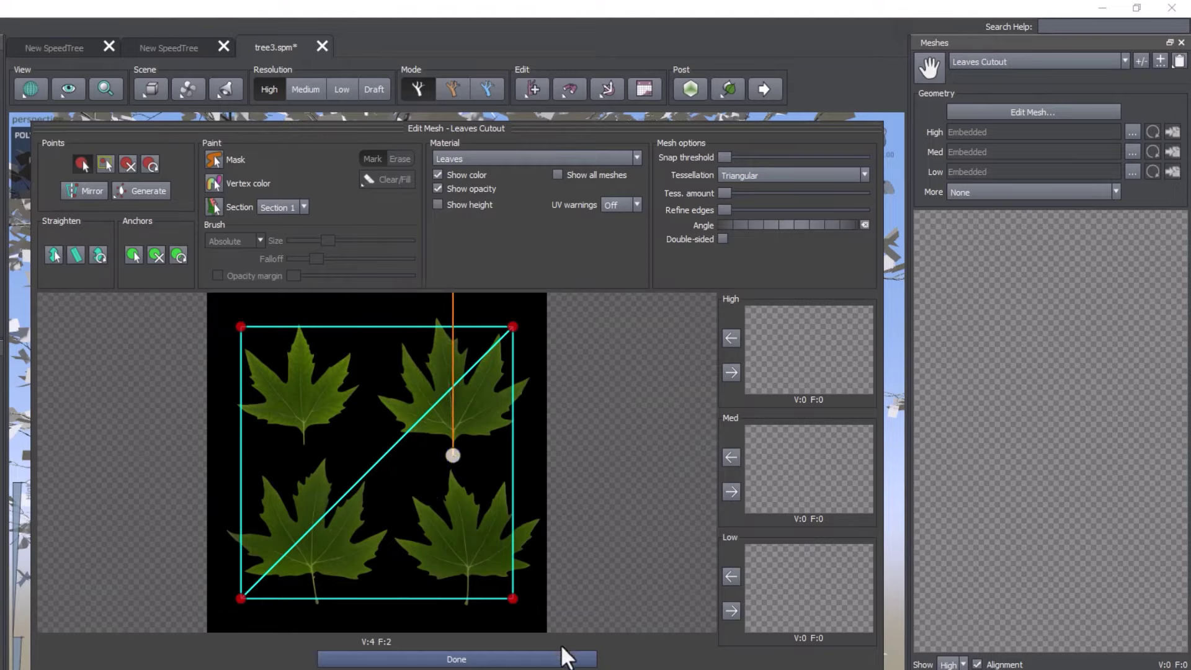
pyautogui.moveTo(522, 327); pyautogui.dragTo(537, 308)
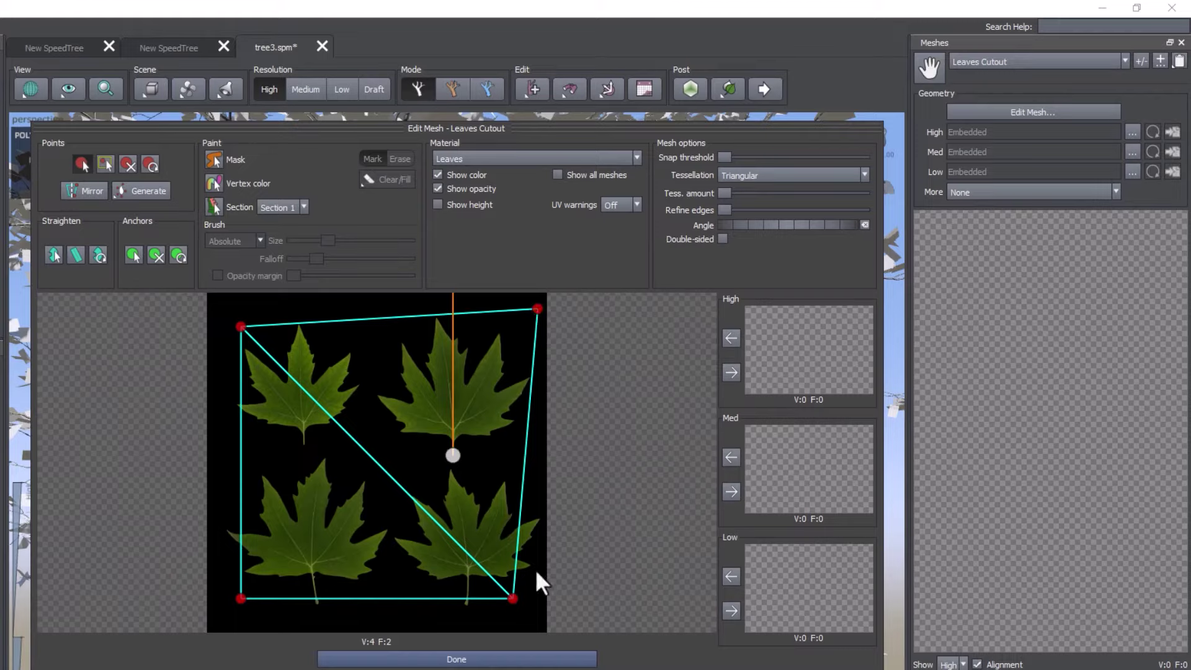
pyautogui.moveTo(519, 599); pyautogui.dragTo(527, 471)
pyautogui.moveTo(241, 600); pyautogui.dragTo(392, 461)
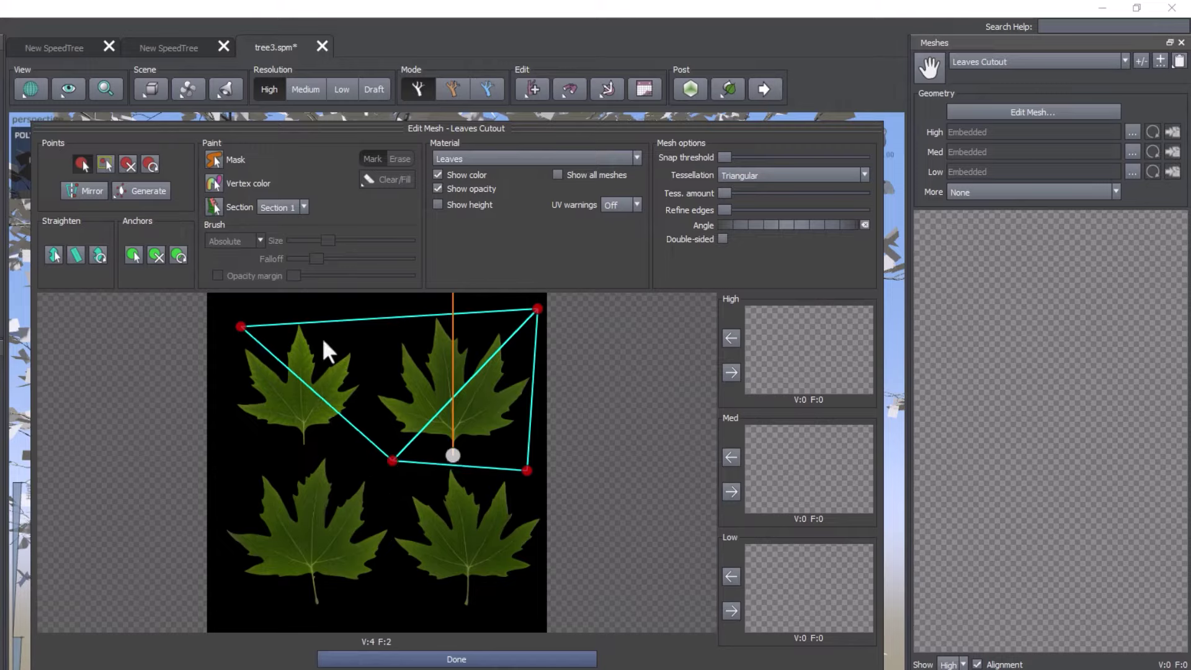
pyautogui.moveTo(241, 326); pyautogui.dragTo(368, 302)
pyautogui.moveTo(388, 459); pyautogui.dragTo(367, 458)
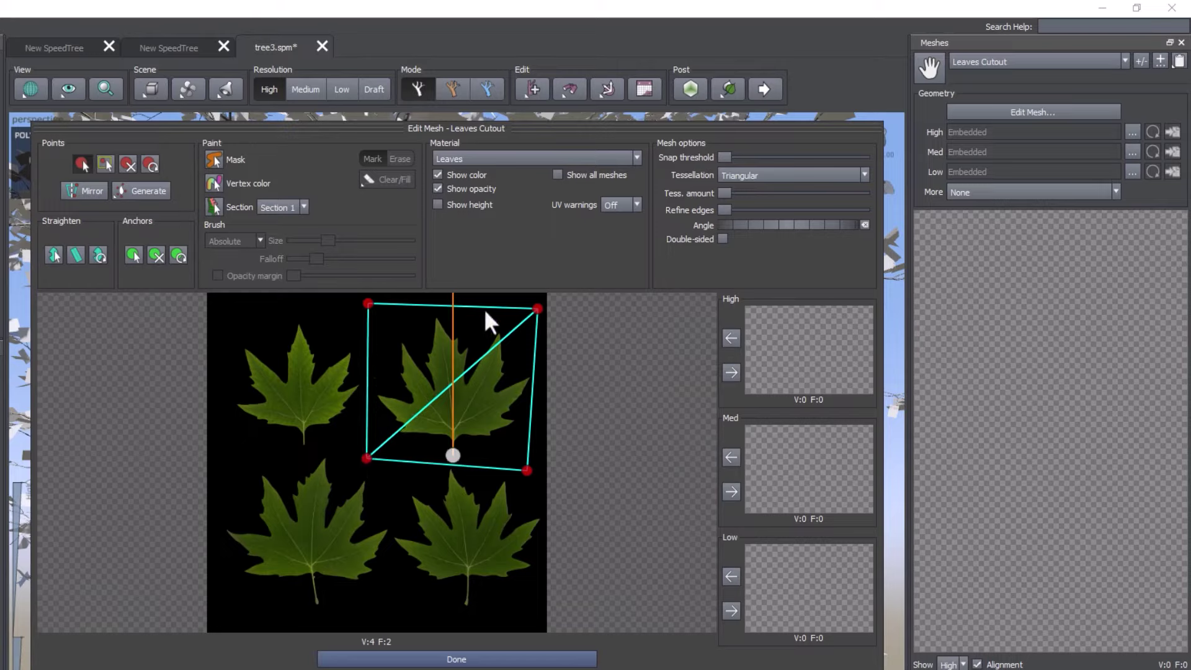
pyautogui.moveTo(525, 471); pyautogui.dragTo(530, 471)
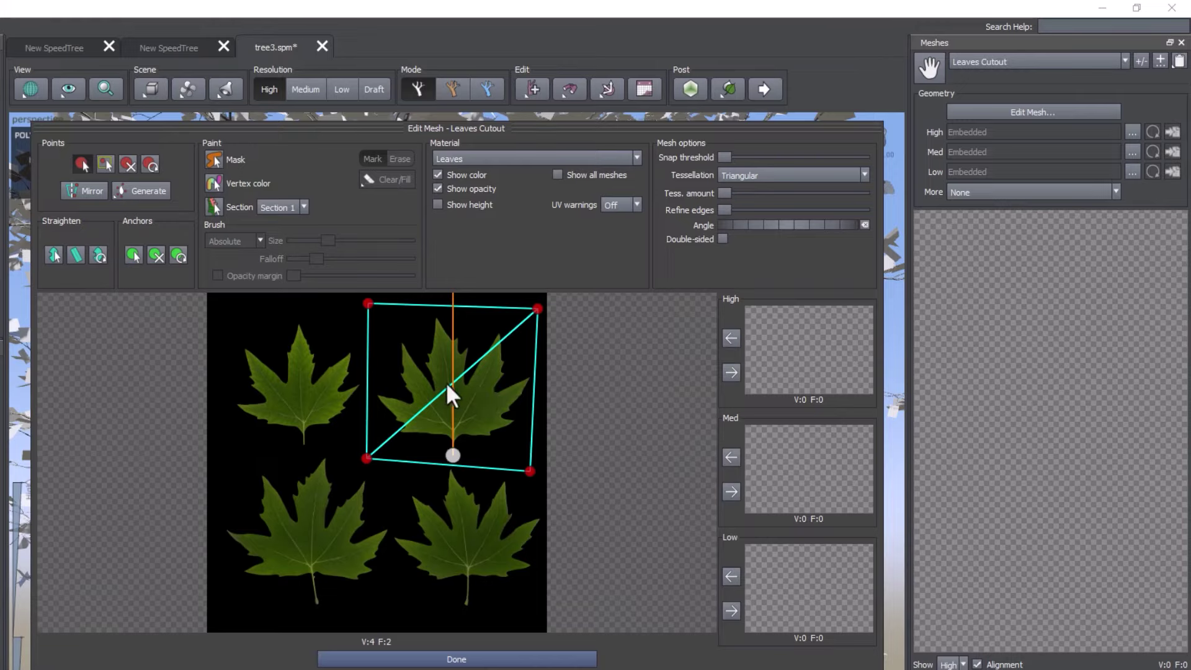
# Store the quad as the Low LOD, then add vertices on all four edges and the centre
pyautogui.click(732, 611)
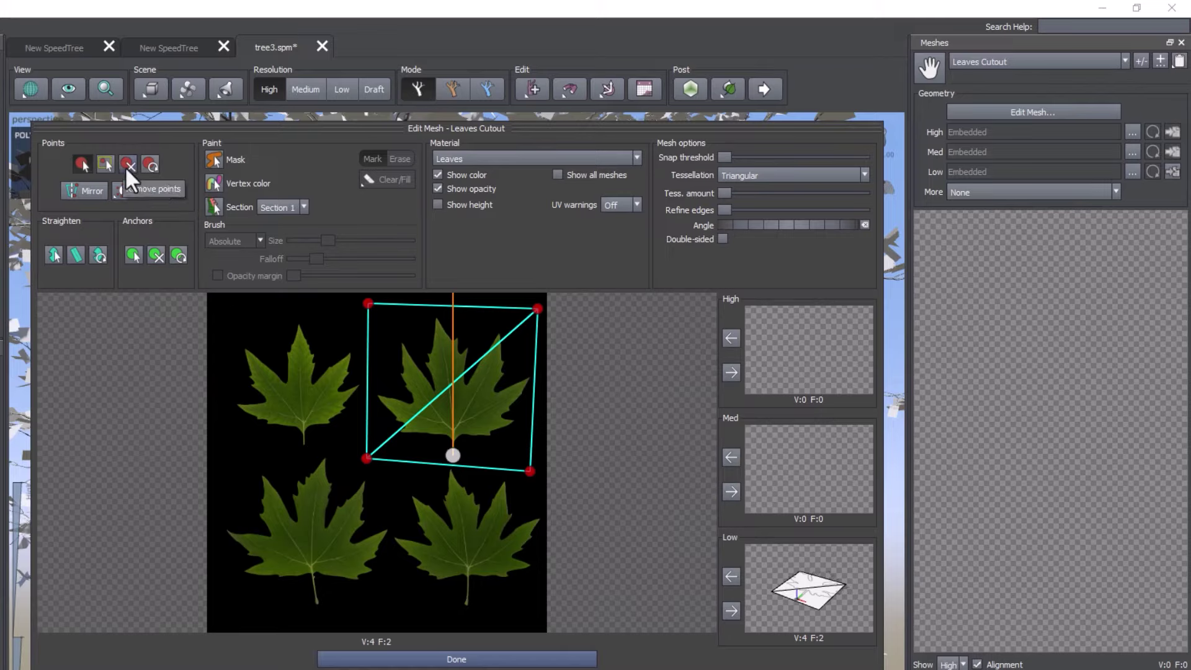
pyautogui.click(532, 399)
pyautogui.click(456, 305)
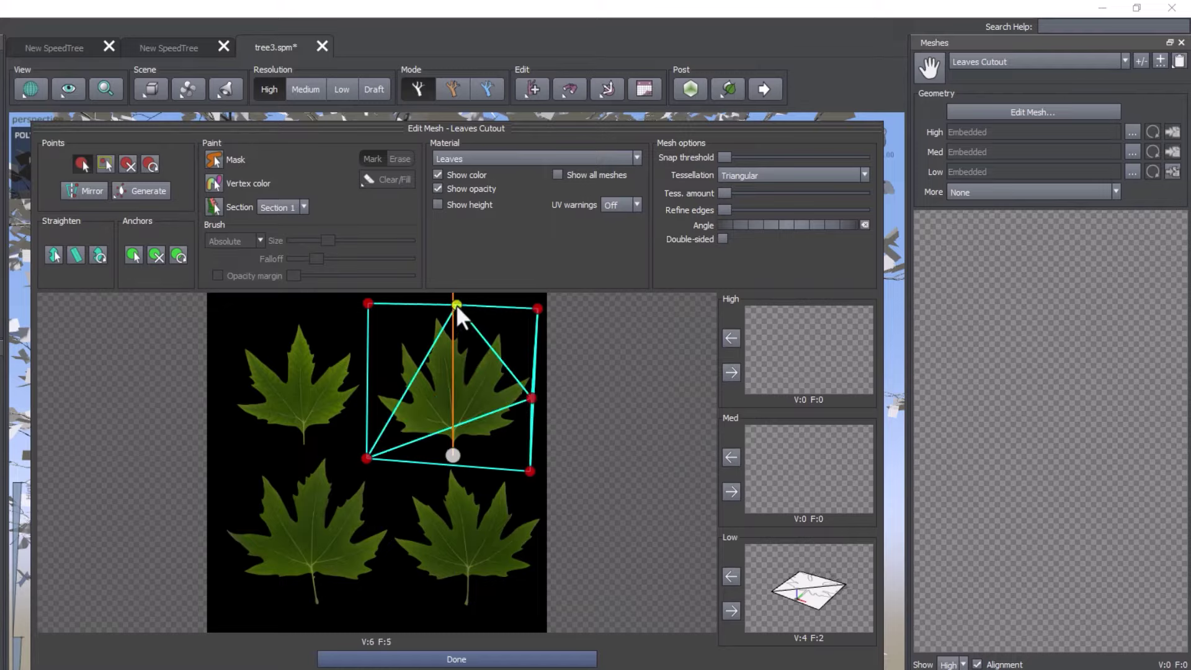
pyautogui.click(367, 364)
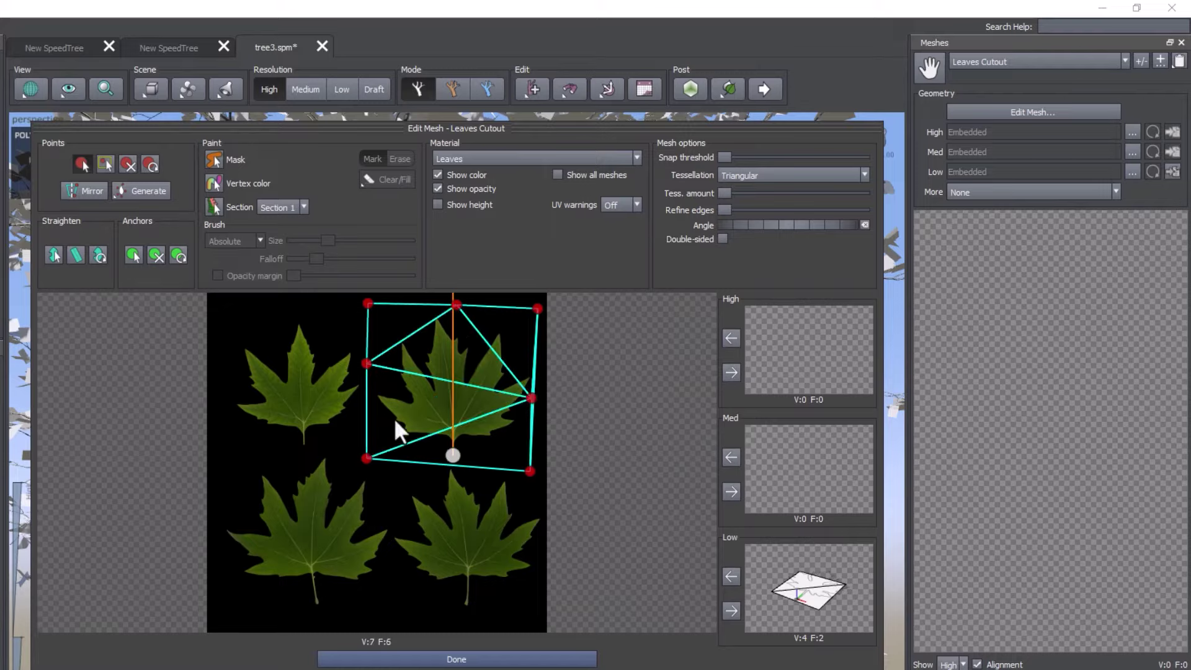
pyautogui.click(441, 461)
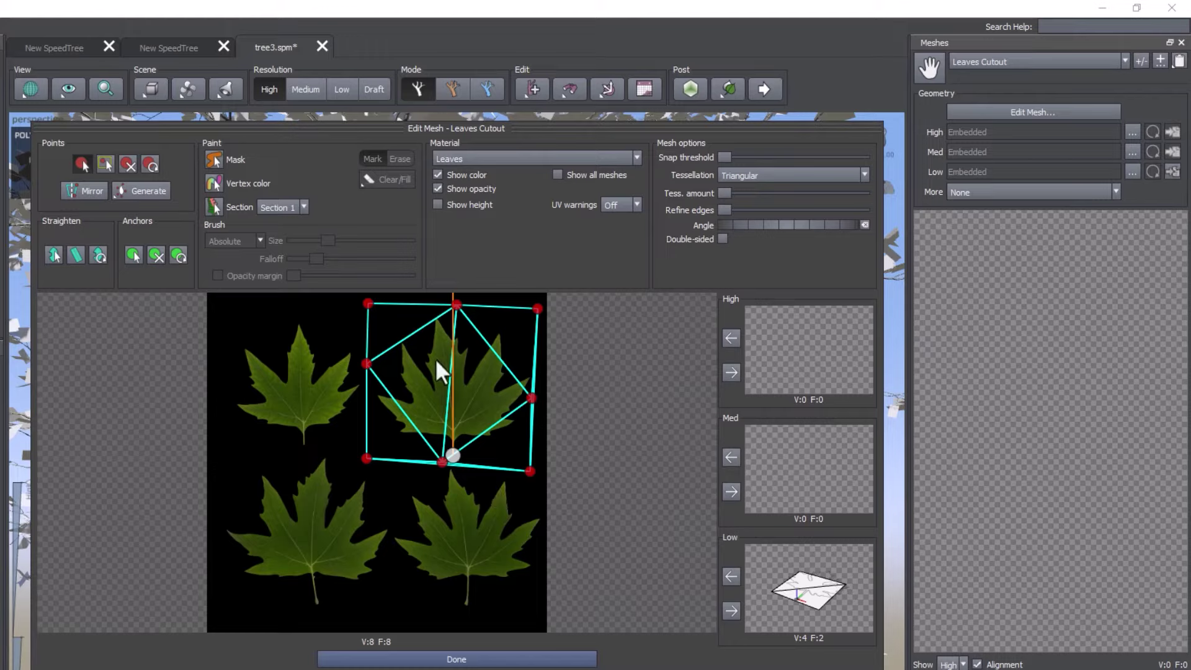
pyautogui.click(448, 385)
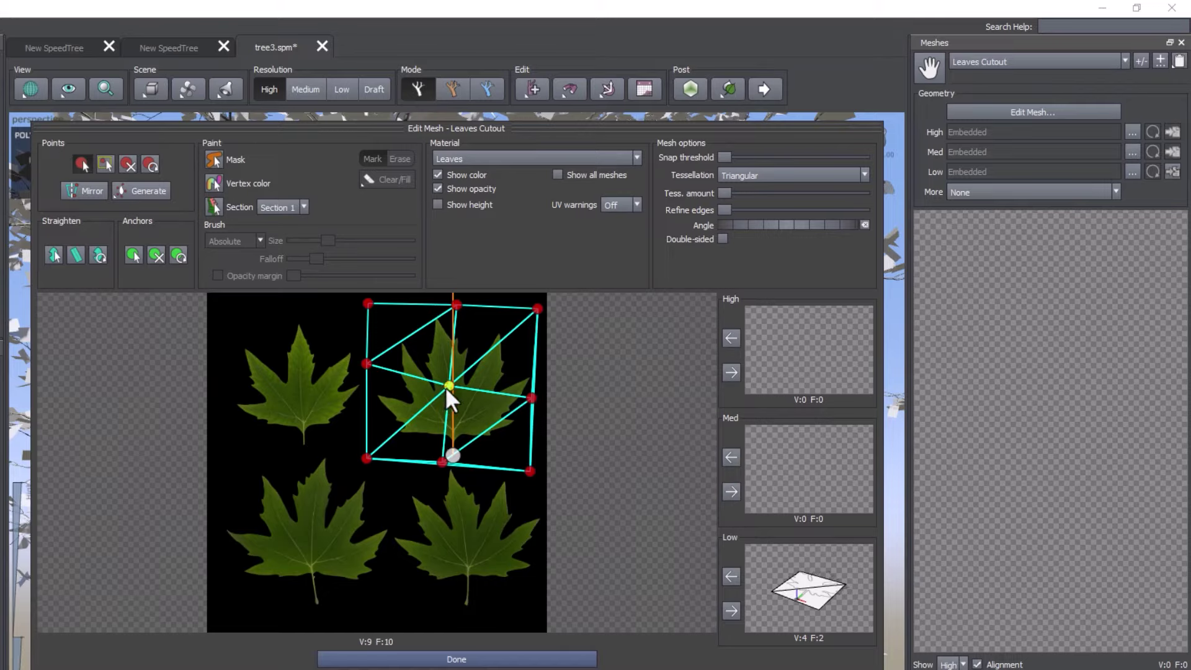
# Replace the centre vertex and store the 9-vertex mesh as the Med LOD
pyautogui.click(128, 164)
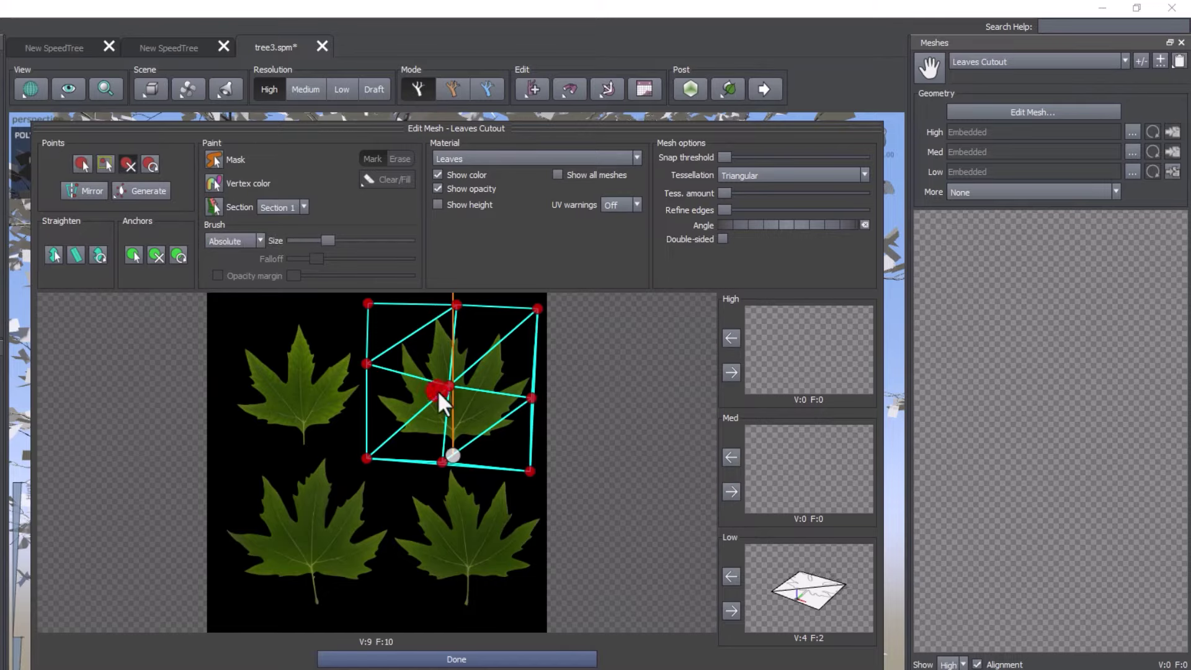
pyautogui.click(448, 385)
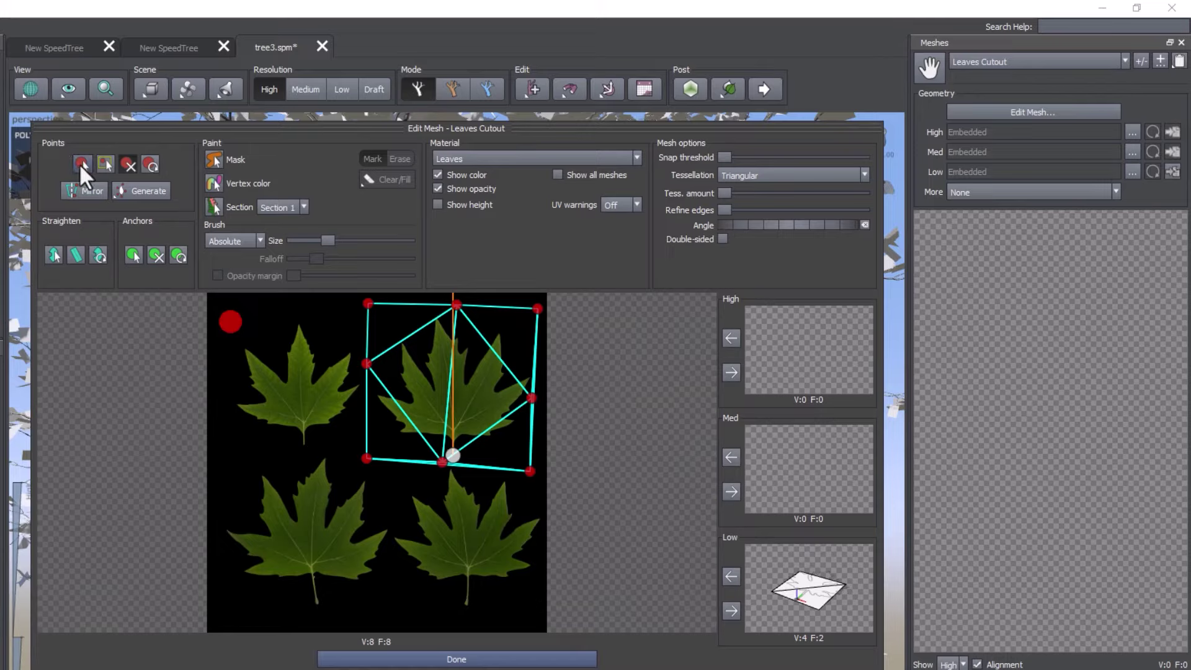
pyautogui.click(80, 164)
pyautogui.click(449, 384)
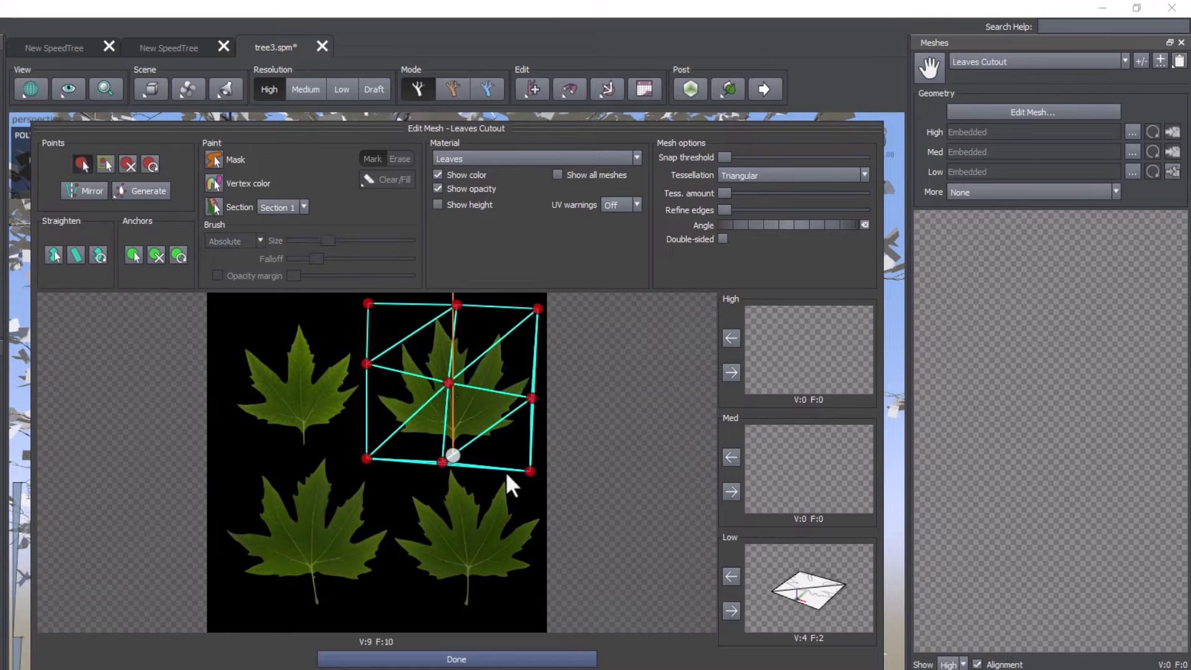
pyautogui.click(731, 491)
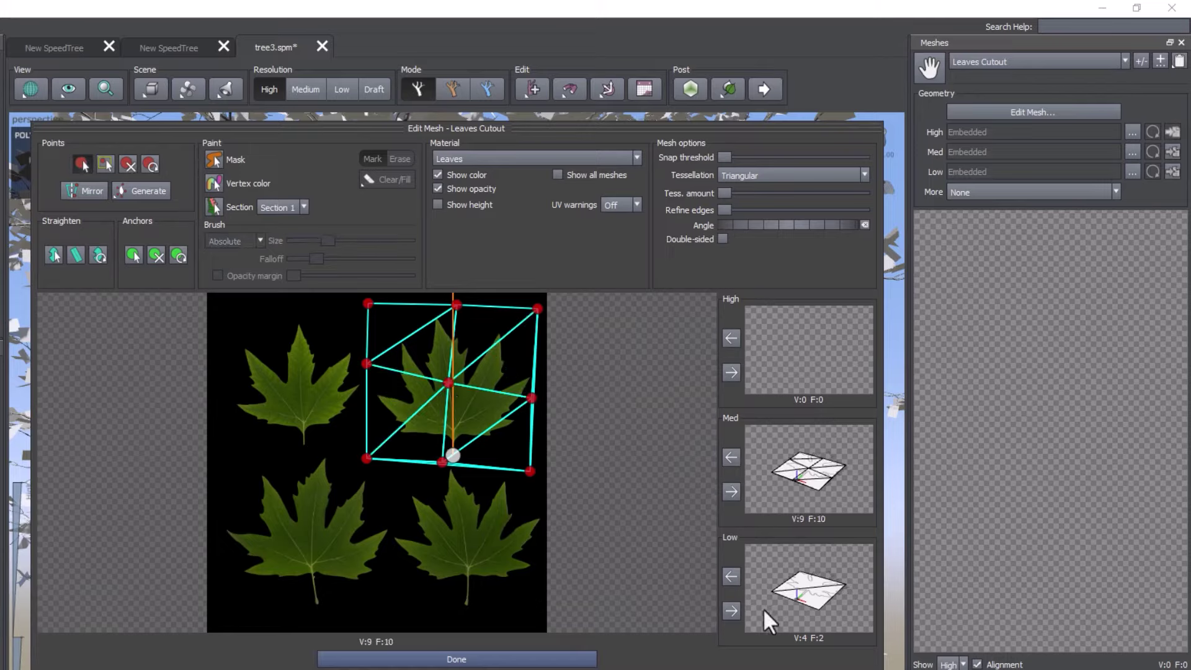
# Add three outline vertices and pull the four corners in toward the leaf
pyautogui.click(499, 340)
pyautogui.click(406, 332)
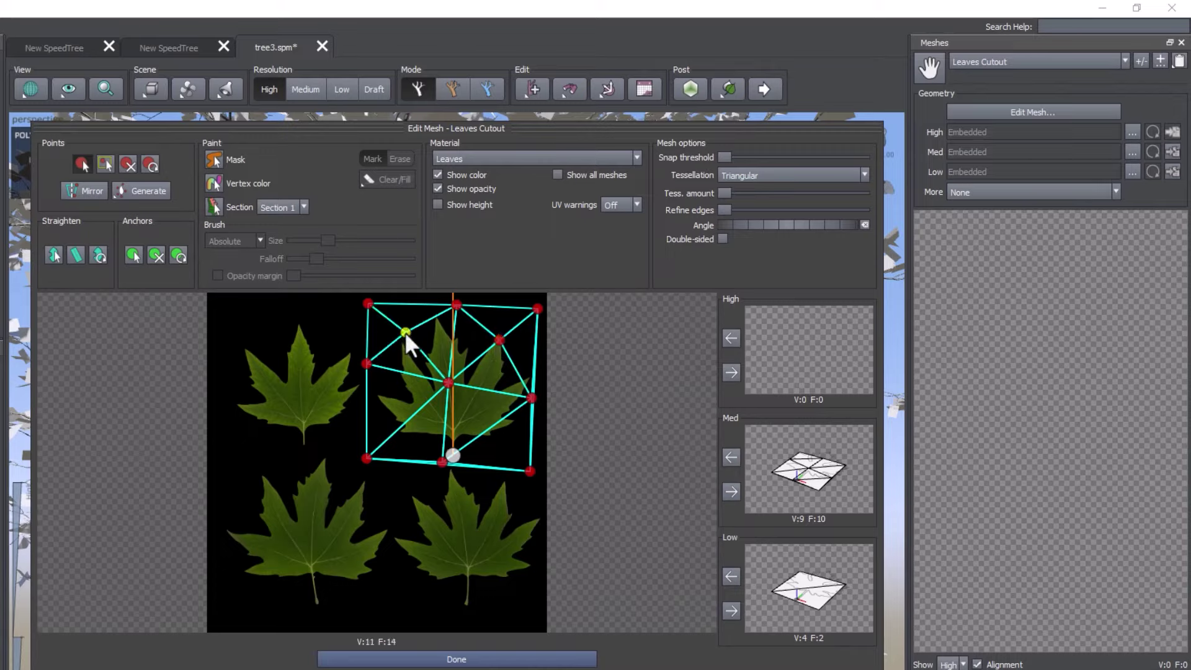
pyautogui.click(399, 426)
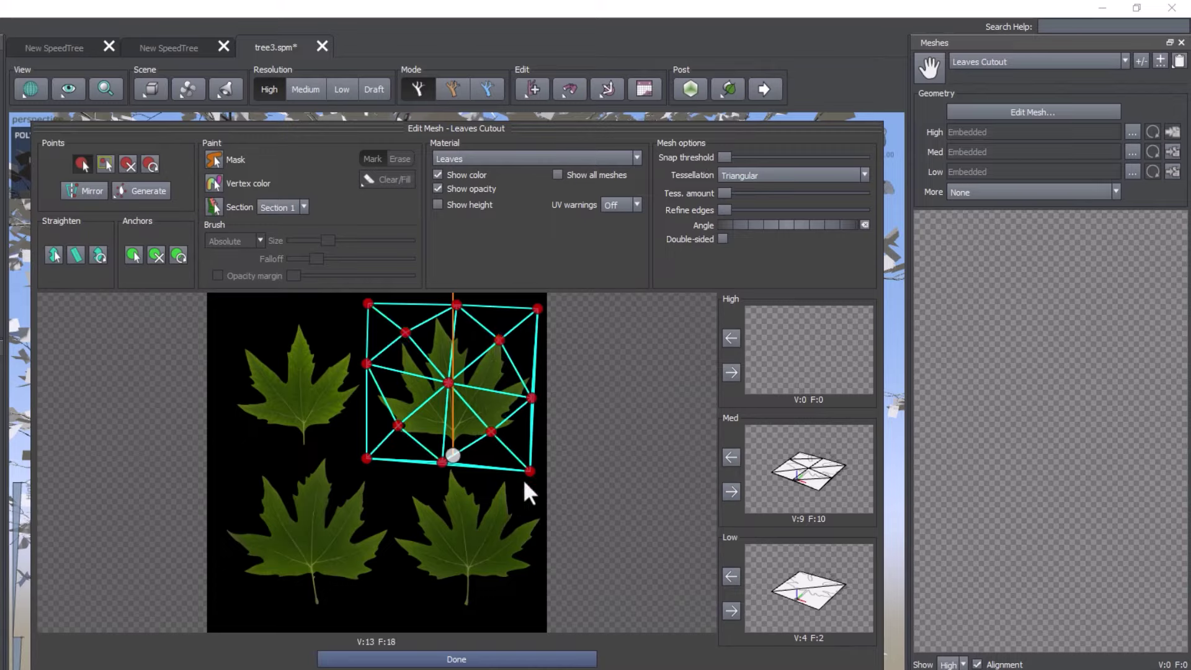
pyautogui.moveTo(528, 472); pyautogui.dragTo(507, 453)
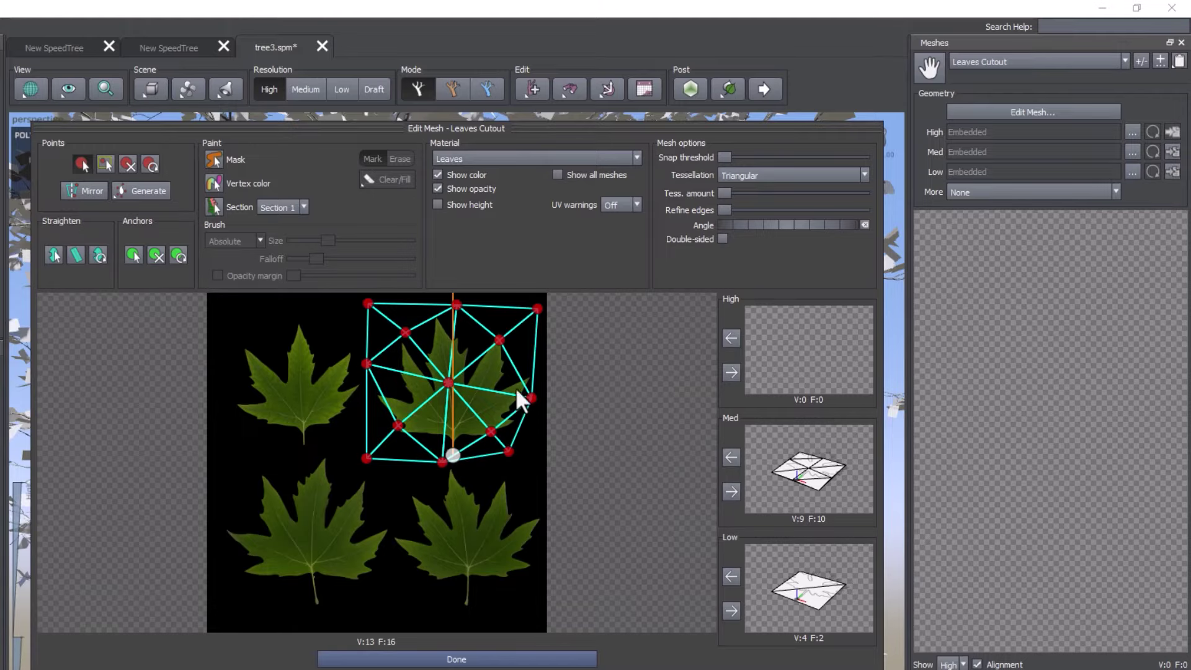
pyautogui.moveTo(536, 308); pyautogui.dragTo(526, 338)
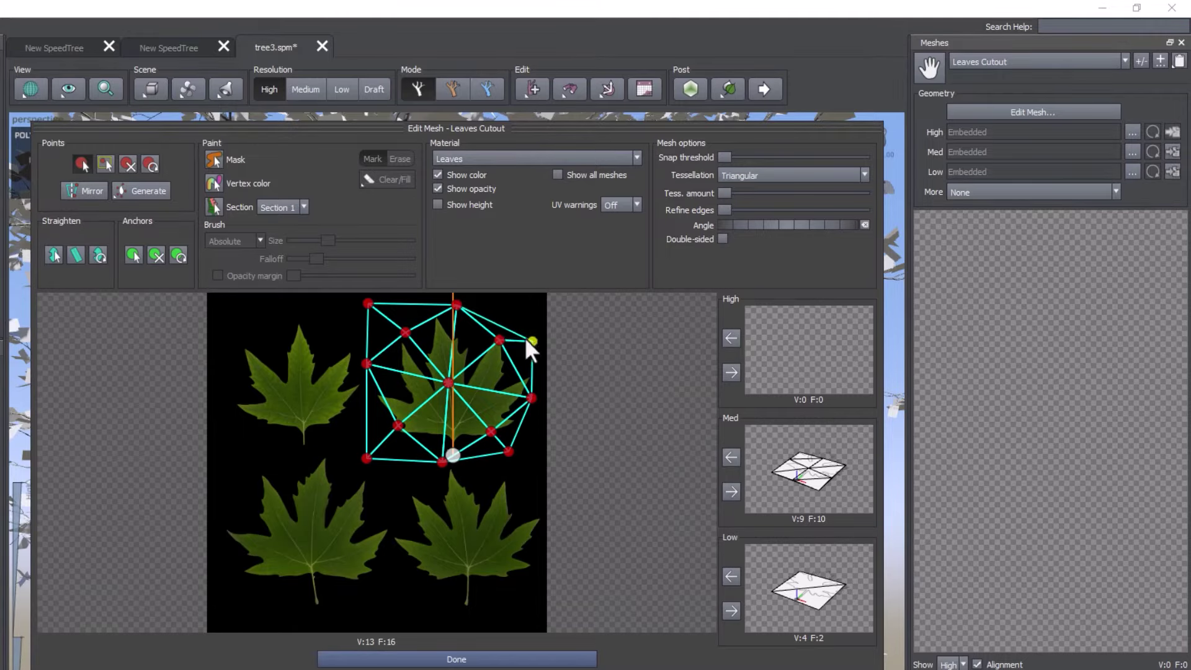
pyautogui.moveTo(368, 305); pyautogui.dragTo(381, 325)
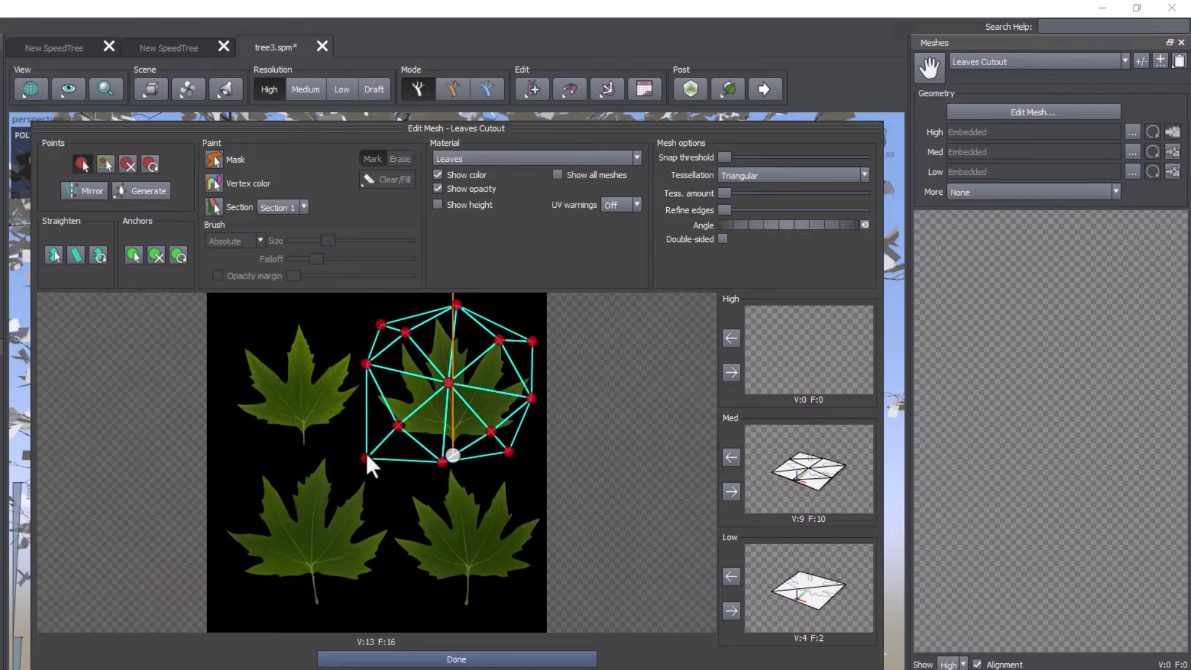
pyautogui.moveTo(366, 457); pyautogui.dragTo(386, 442)
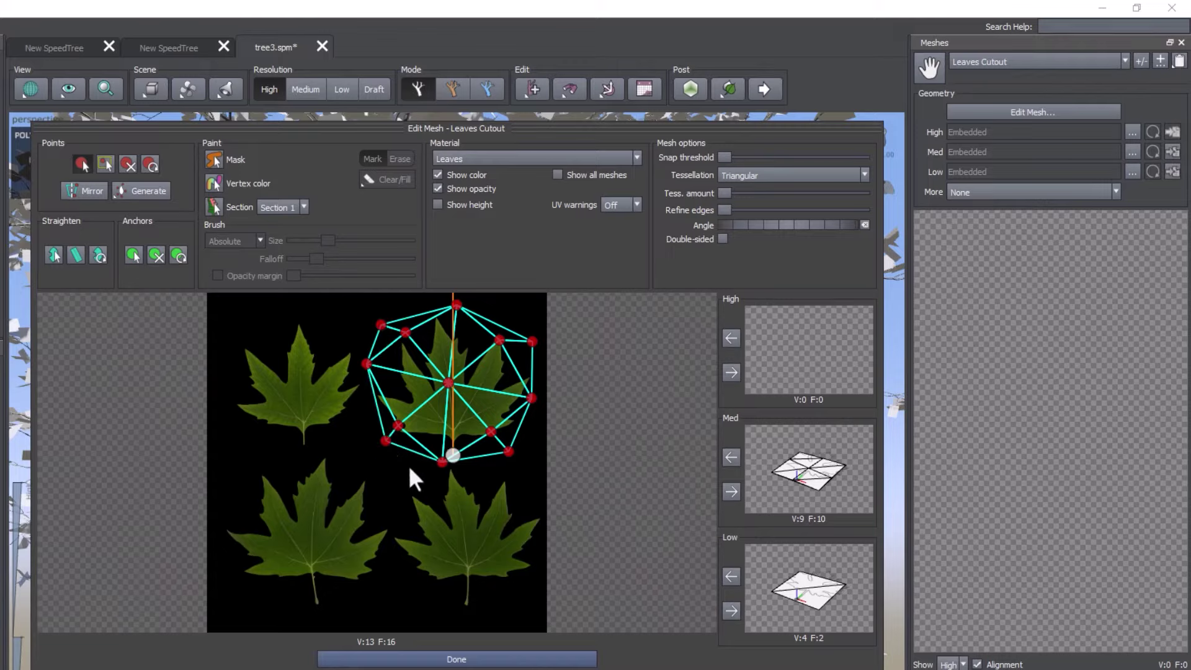
# Add four interior vertices, store the 17-vertex mesh as High LOD, and finish editing
pyautogui.click(425, 400)
pyautogui.click(426, 358)
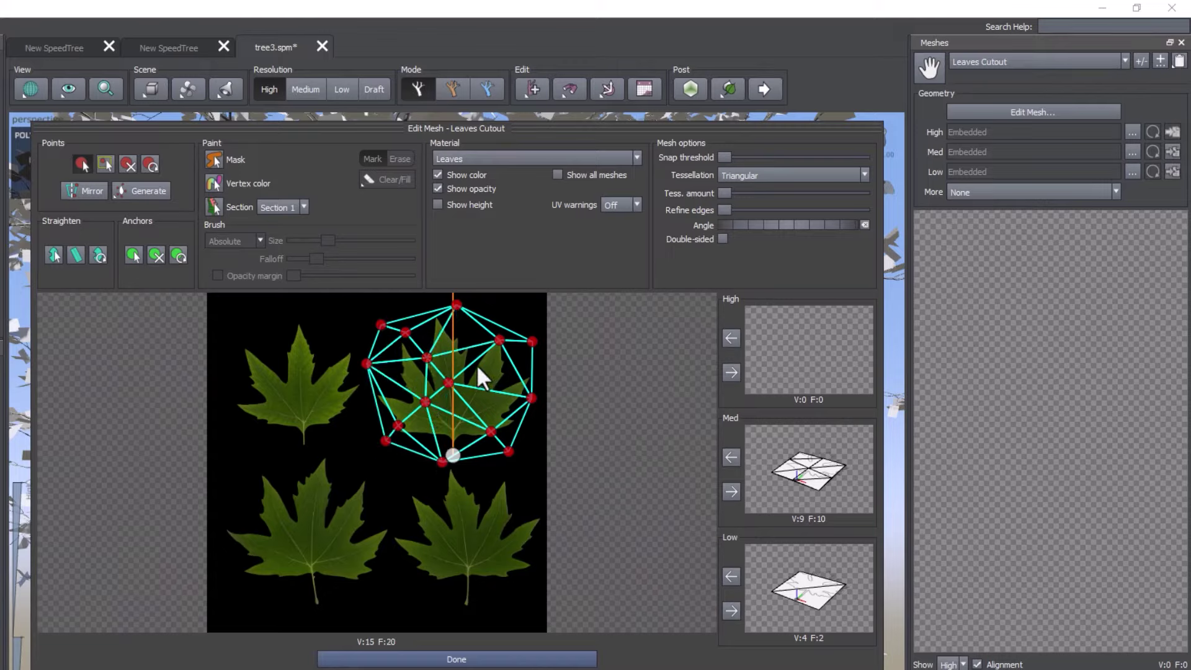
pyautogui.click(473, 362)
pyautogui.click(468, 406)
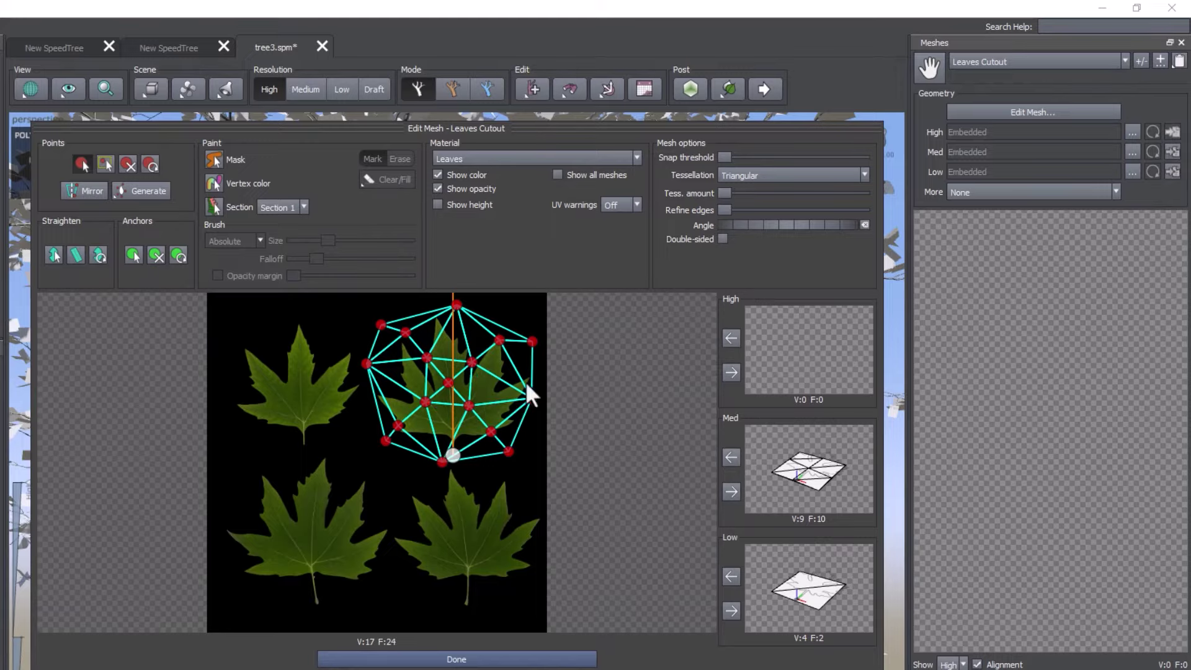
pyautogui.click(727, 376)
pyautogui.click(496, 659)
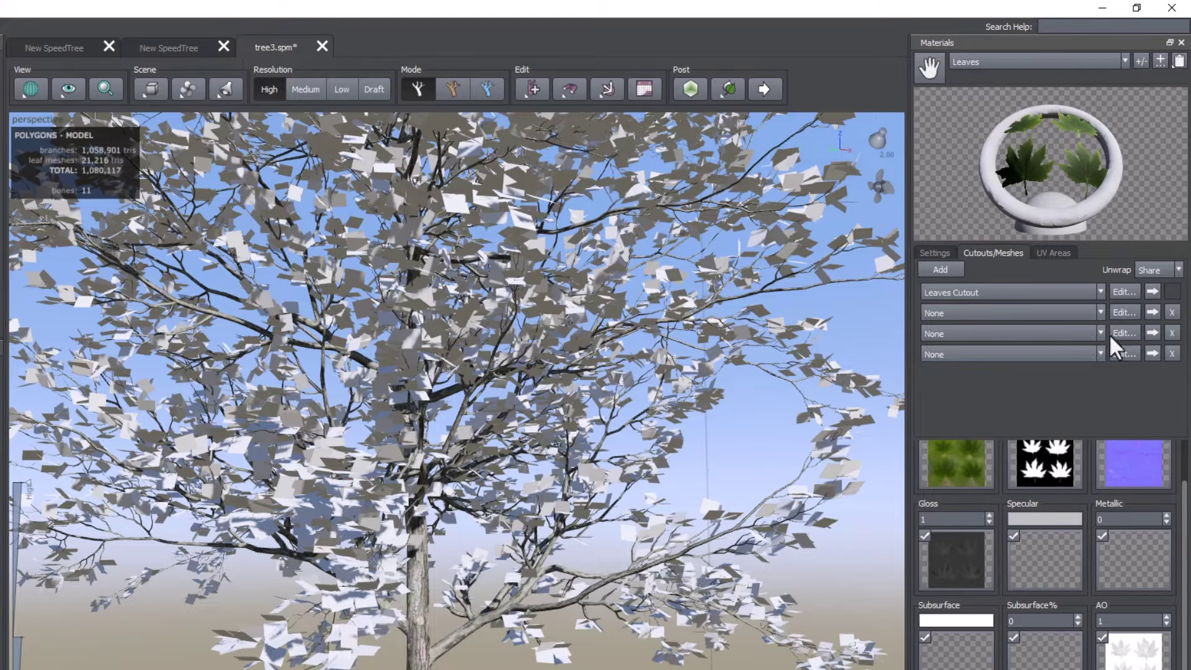
# Edit Leaves Cutout 2, moving its anchor and bottom corners to the upper-left leaf
pyautogui.click(1124, 311)
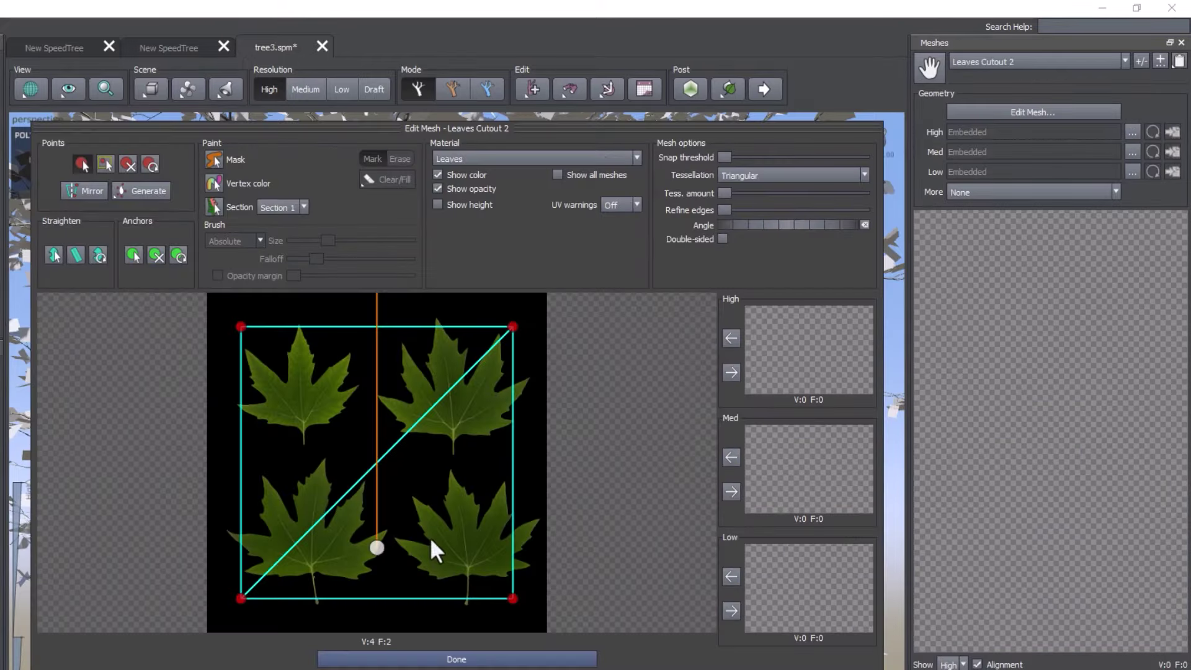
pyautogui.moveTo(512, 599); pyautogui.dragTo(350, 451)
pyautogui.moveTo(377, 548); pyautogui.dragTo(304, 442)
pyautogui.moveTo(241, 598); pyautogui.dragTo(228, 447)
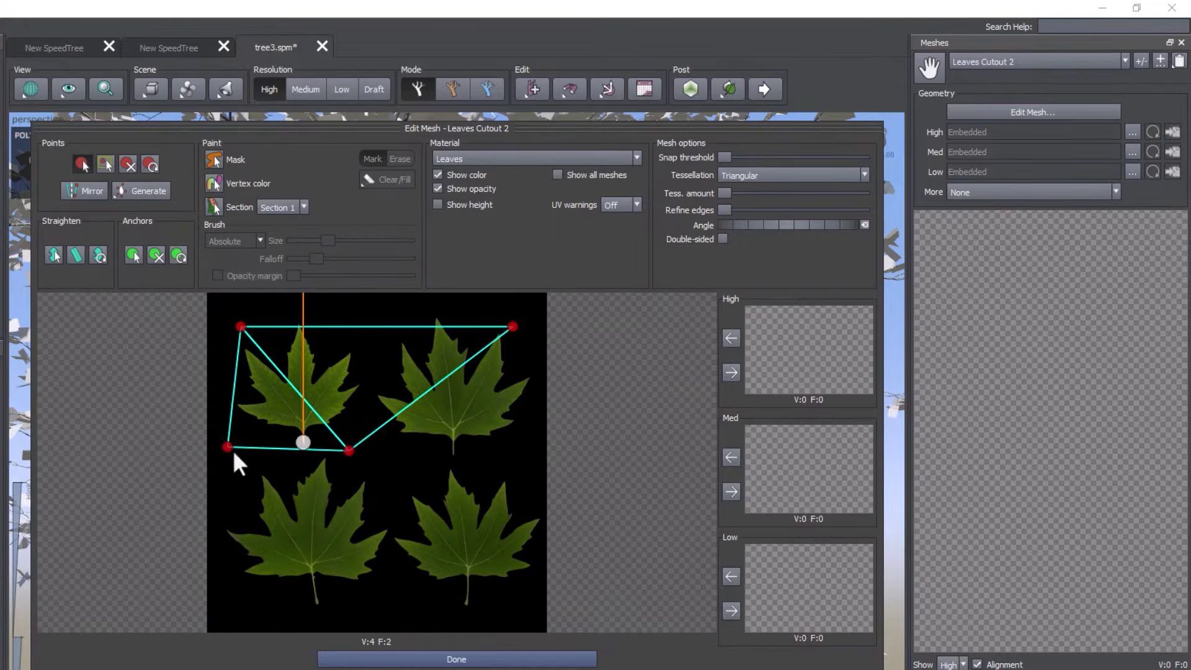
pyautogui.click(231, 454)
pyautogui.press('ctrl')
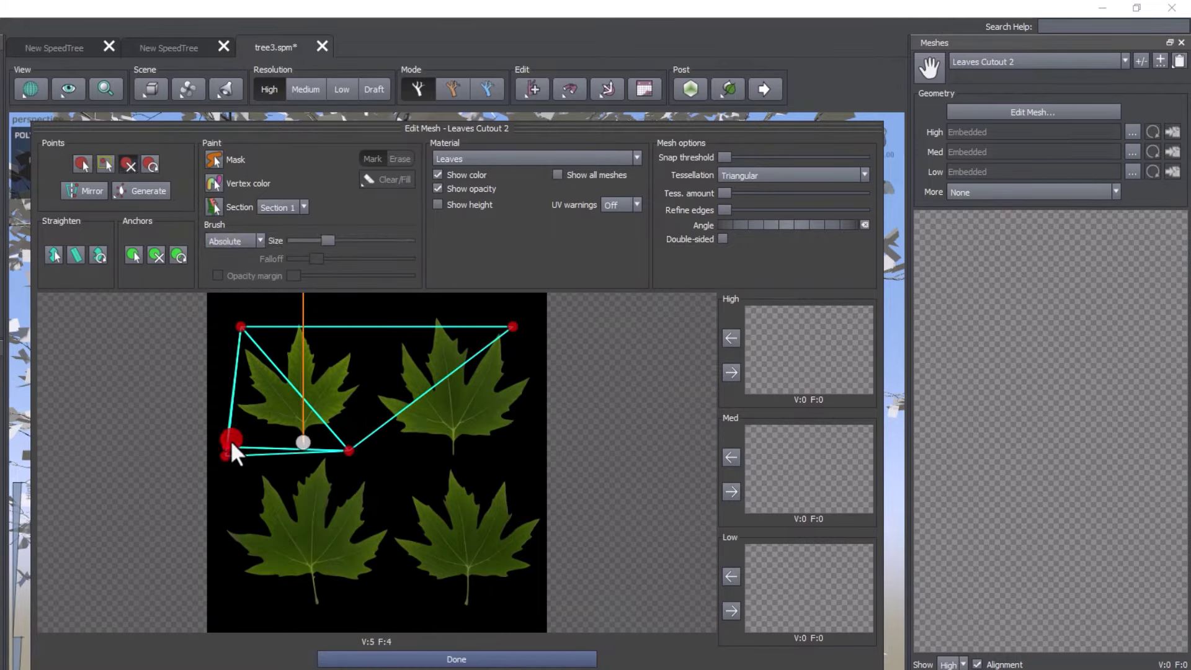
pyautogui.keyDown('ctrl'); pyautogui.click(225, 447); pyautogui.keyUp('ctrl')
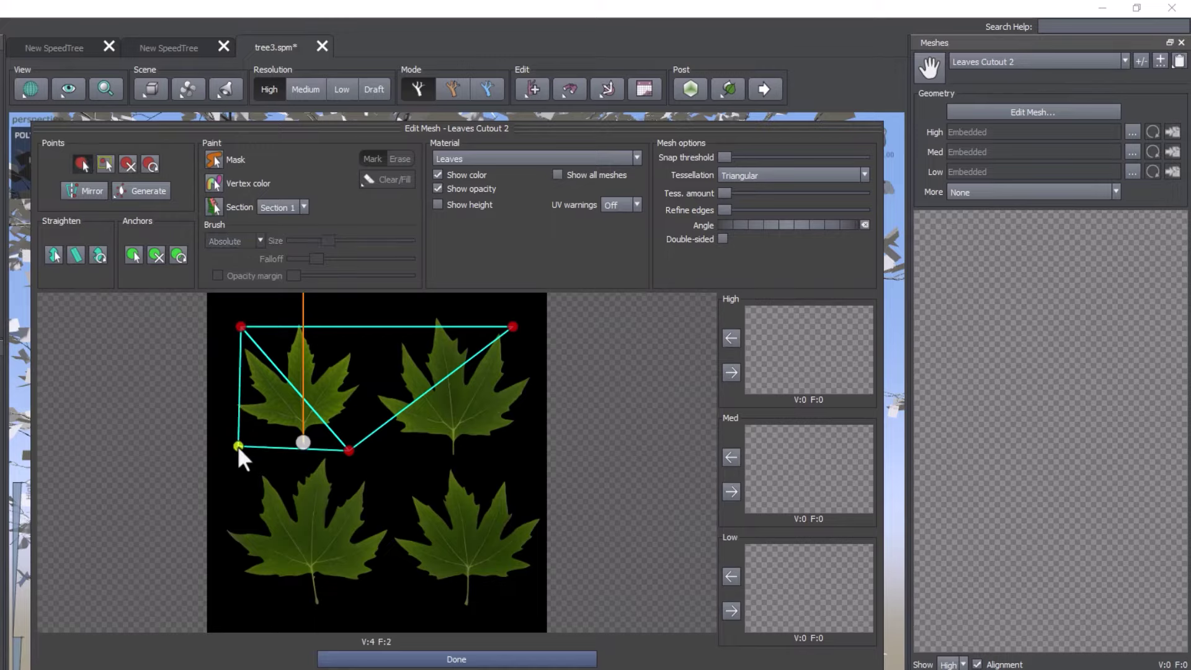
# Pull the top corners onto the leaf, straighten the right edge, and store the quad as Low
pyautogui.moveTo(513, 327); pyautogui.dragTo(370, 326)
pyautogui.moveTo(241, 326); pyautogui.dragTo(234, 316)
pyautogui.moveTo(370, 327); pyautogui.dragTo(365, 315)
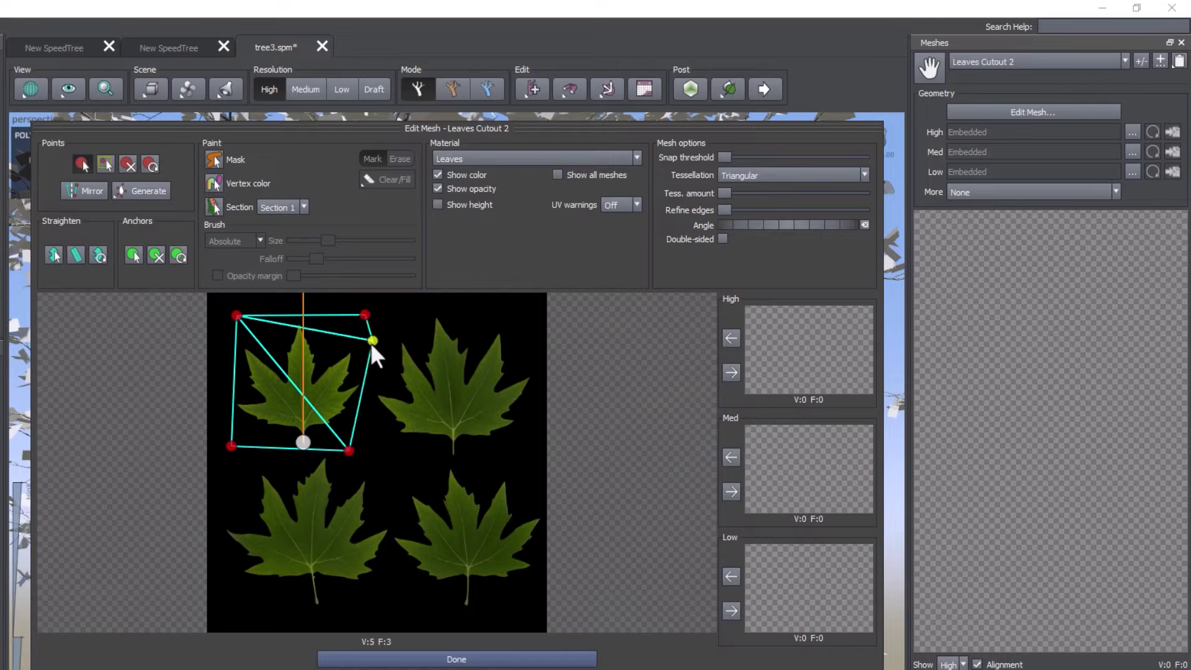
pyautogui.click(363, 343)
pyautogui.moveTo(349, 450); pyautogui.dragTo(364, 449)
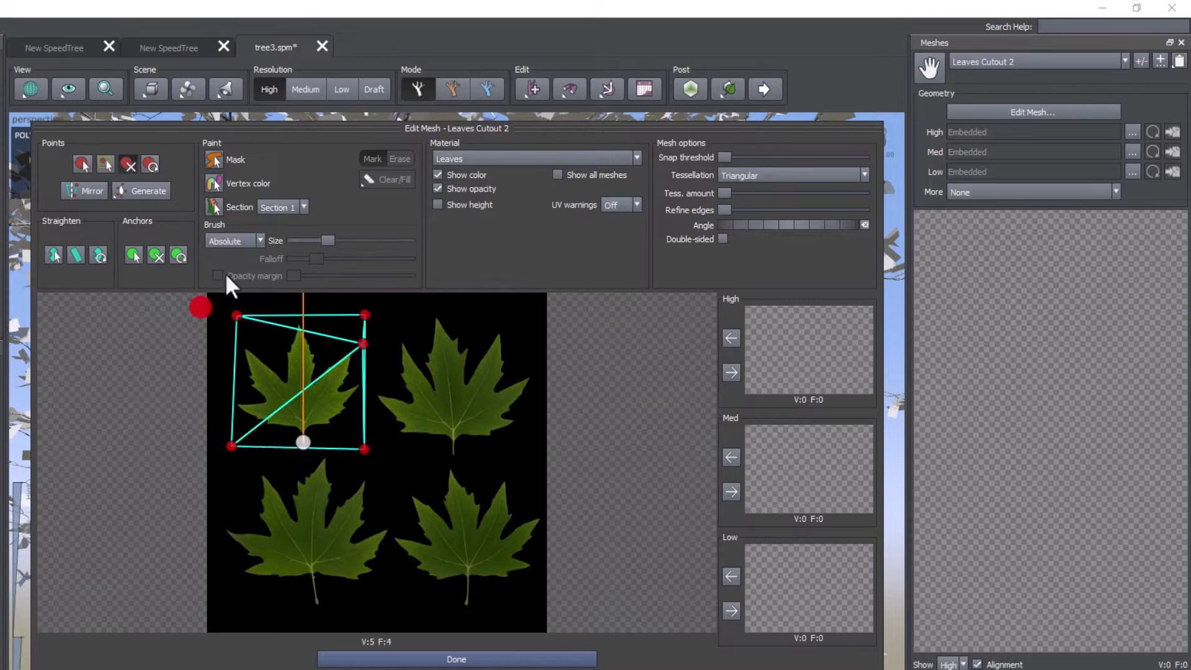
pyautogui.rightClick(361, 343)
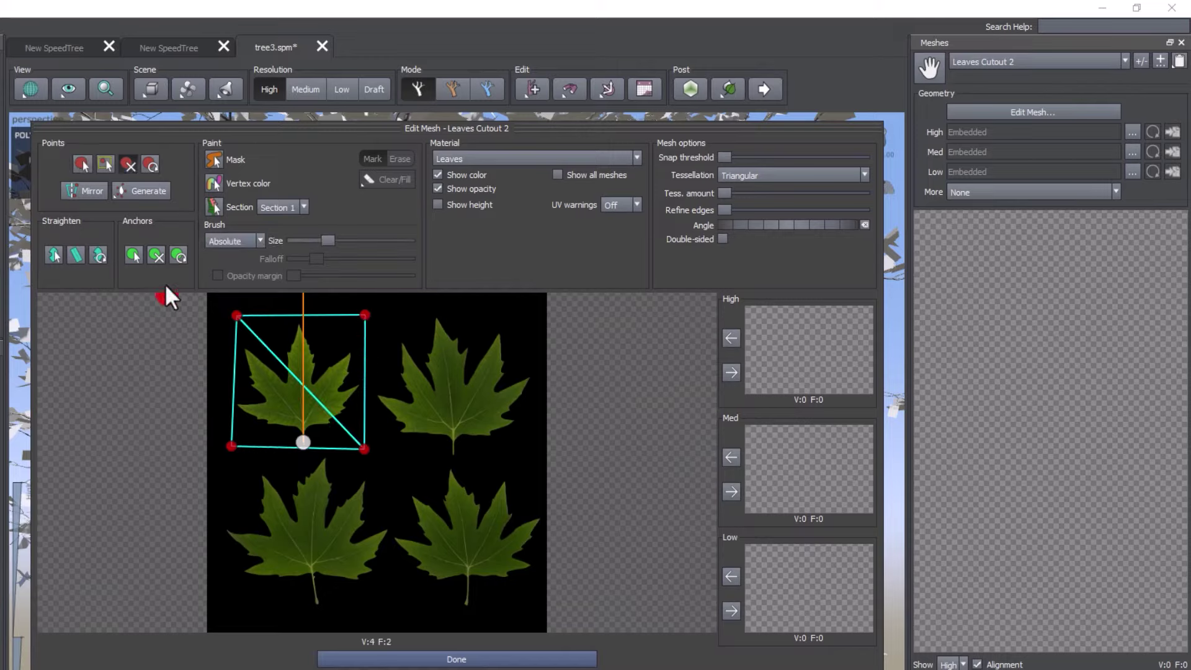
pyautogui.click(731, 611)
# Add four edge points and a centre point, storing the 9-point mesh as Med
pyautogui.click(302, 316)
pyautogui.click(236, 364)
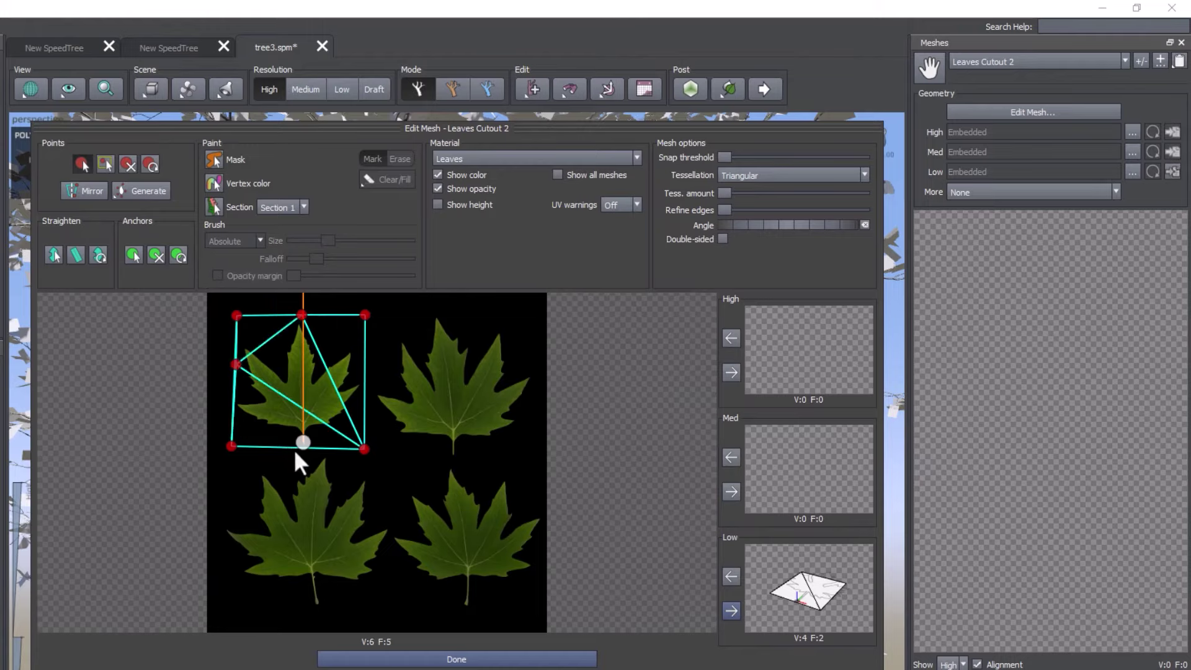
pyautogui.click(295, 449)
pyautogui.click(365, 395)
pyautogui.click(303, 375)
pyautogui.click(731, 492)
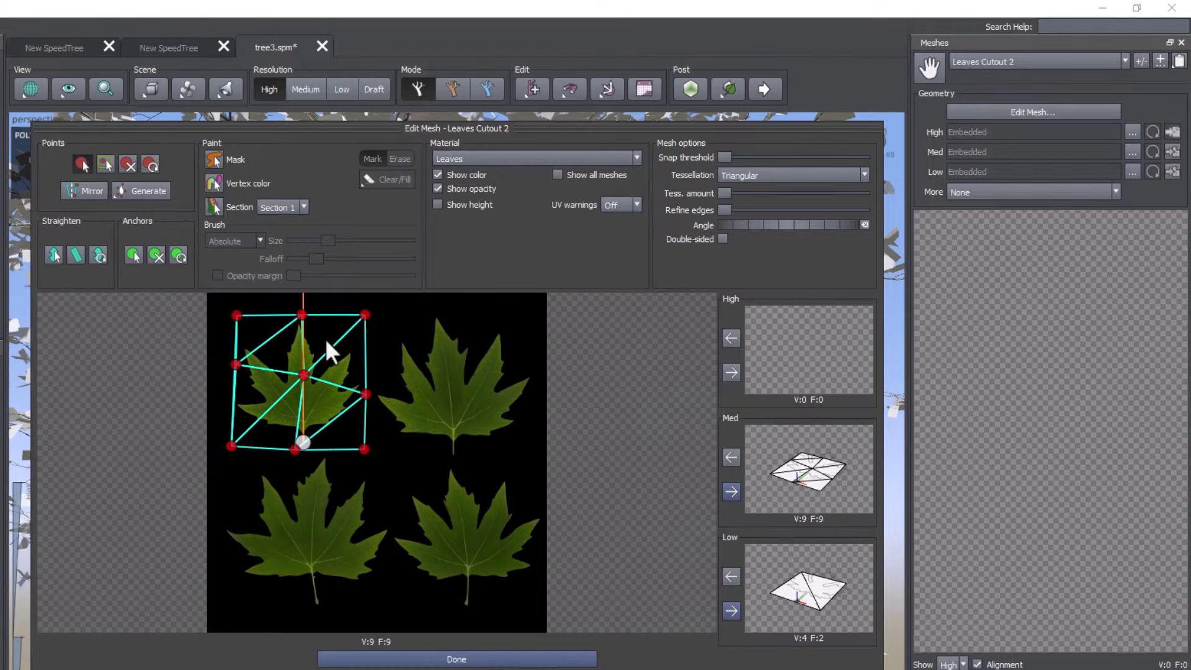
# Add a point, reshape the left side to the leaf, store the 13-point mesh as High, and finish
pyautogui.click(332, 344)
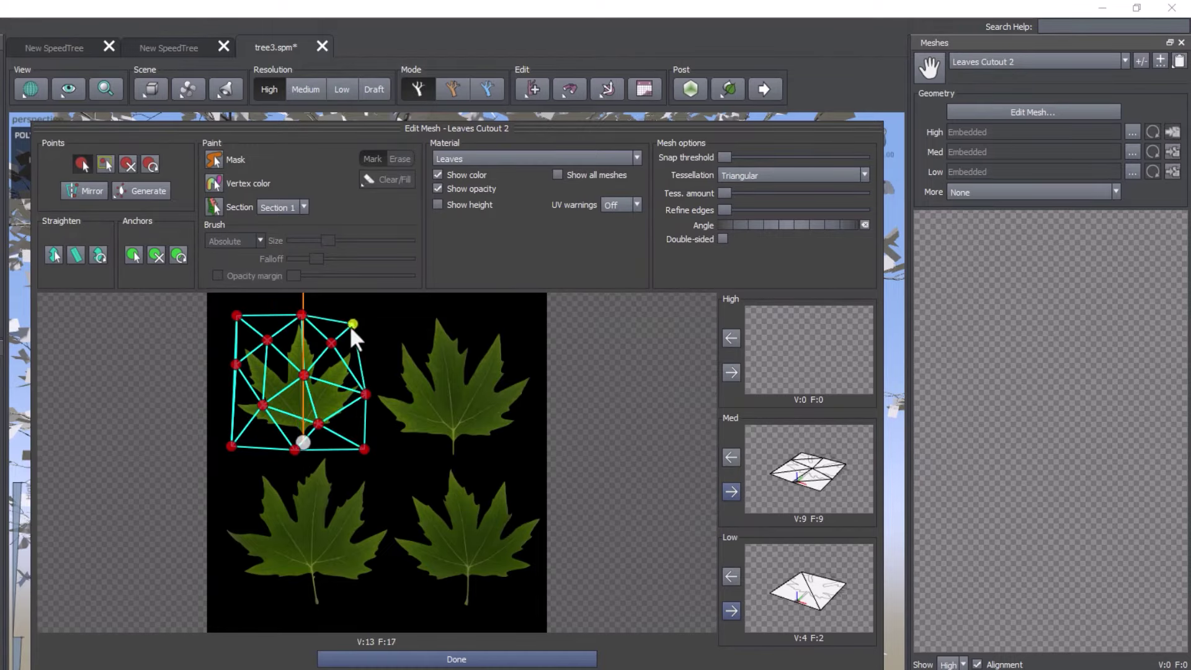
pyautogui.moveTo(232, 446); pyautogui.dragTo(251, 441)
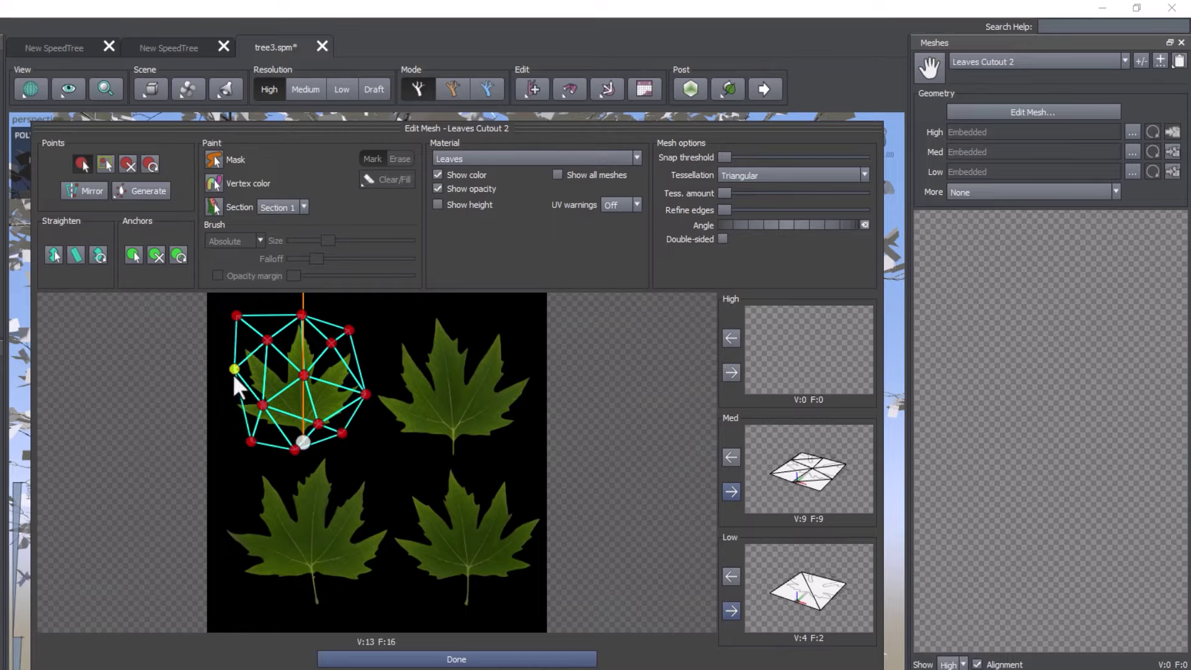
pyautogui.moveTo(236, 365); pyautogui.dragTo(225, 394)
pyautogui.moveTo(236, 317); pyautogui.dragTo(243, 329)
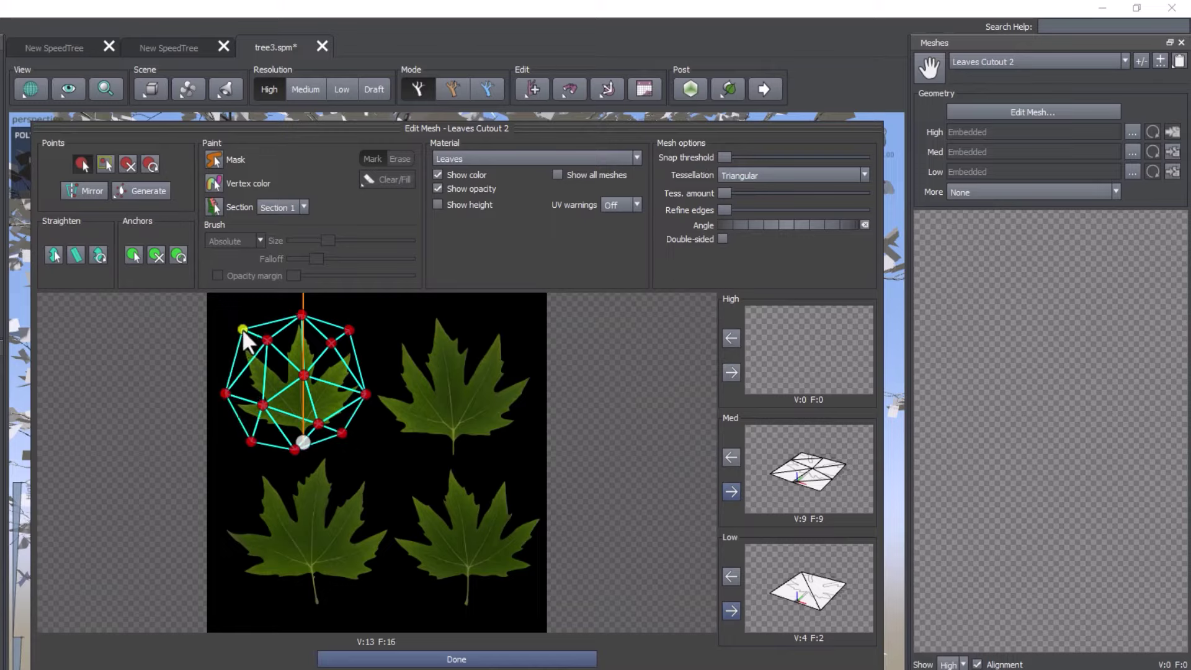
pyautogui.click(730, 372)
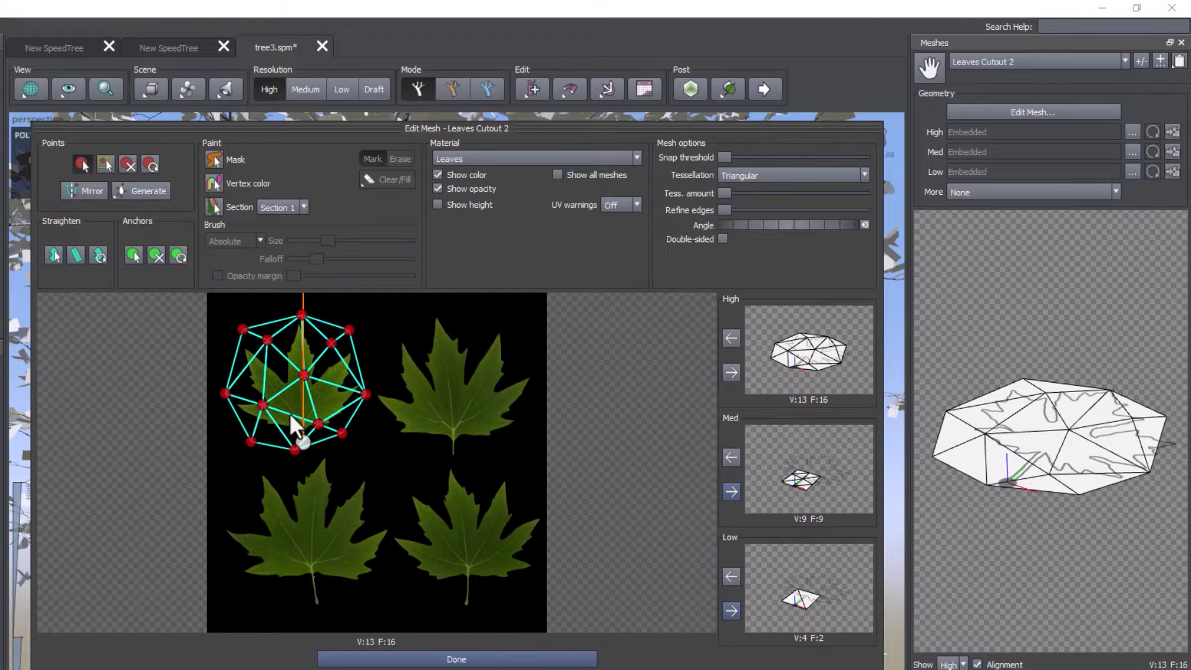
pyautogui.click(422, 660)
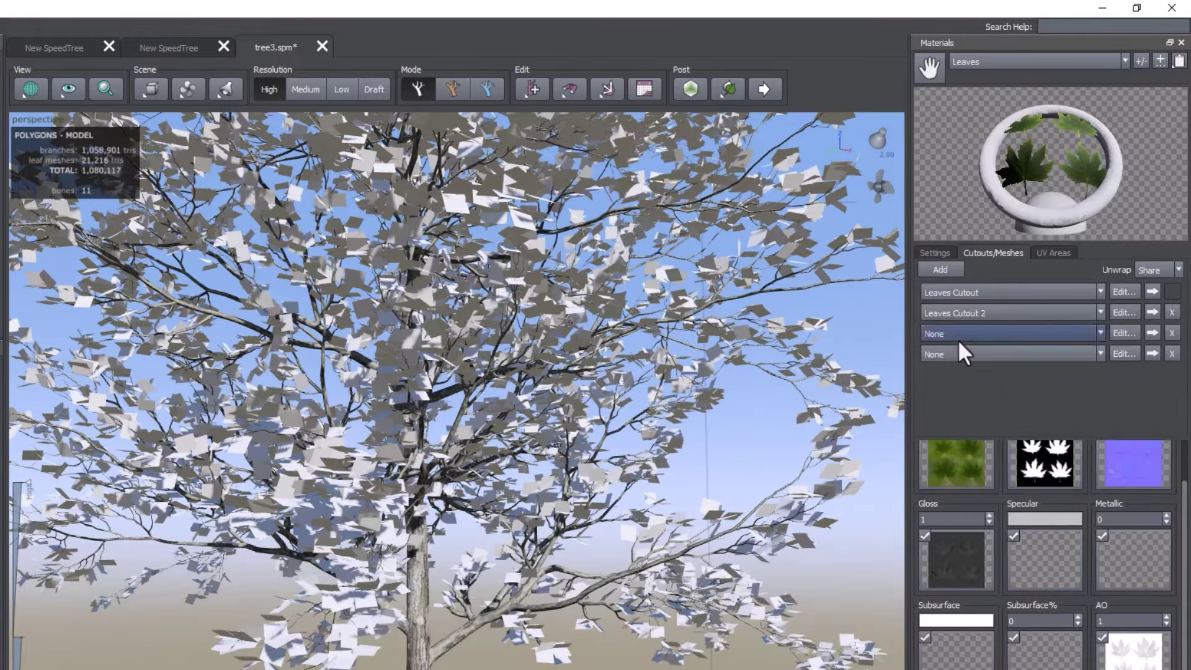
# Start the Leaves Cutout 3 mesh and move its centre line and corners onto the bottom-left leaf
pyautogui.click(1122, 335)
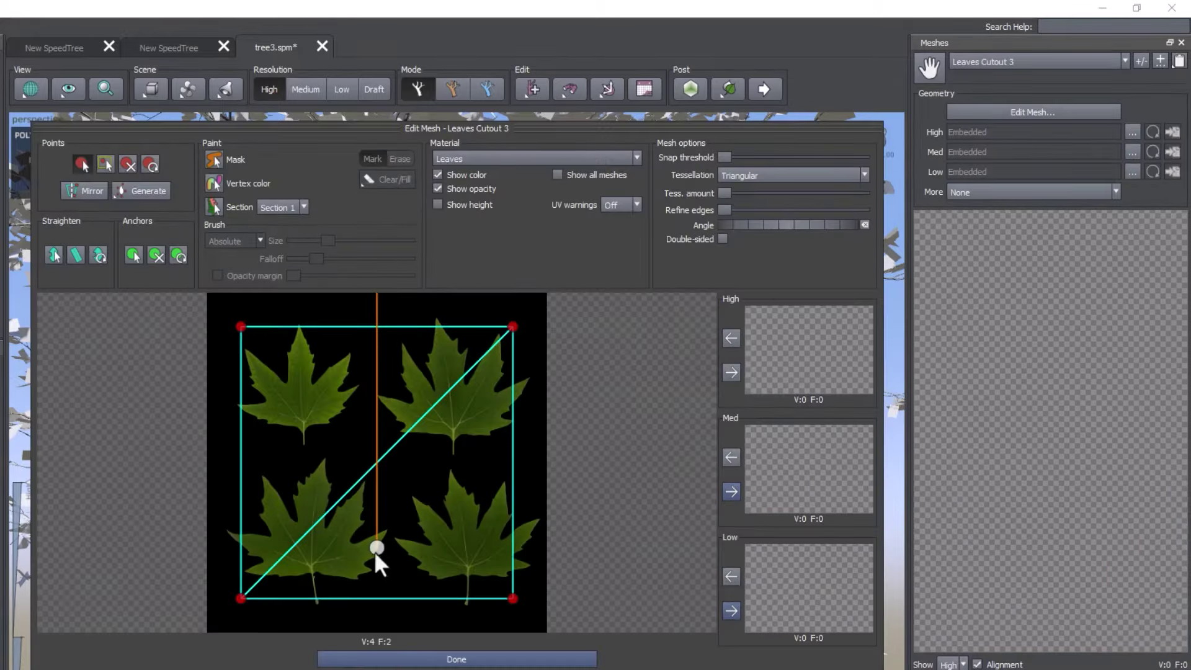
pyautogui.moveTo(377, 549); pyautogui.dragTo(315, 608)
pyautogui.moveTo(513, 327); pyautogui.dragTo(374, 476)
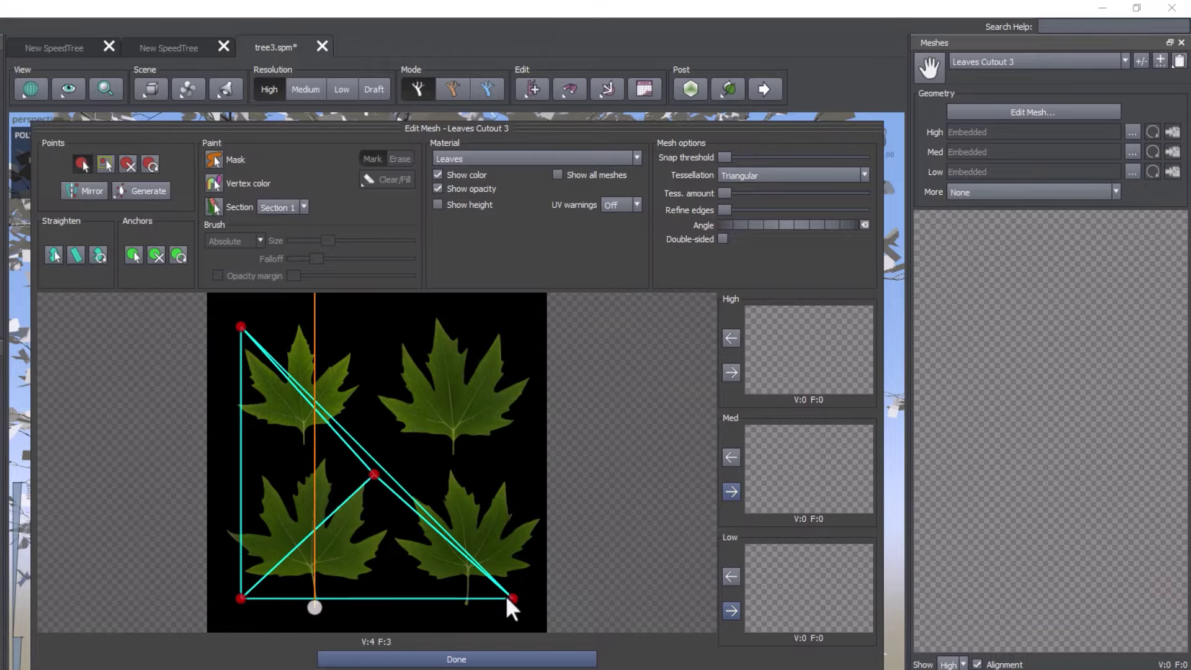
pyautogui.moveTo(510, 599); pyautogui.dragTo(402, 600)
pyautogui.moveTo(374, 475); pyautogui.dragTo(387, 463)
pyautogui.moveTo(241, 326); pyautogui.dragTo(227, 443)
# Drop an extra point, lower the bottom corners below the leaf, and store the quad as Low
pyautogui.click(216, 594)
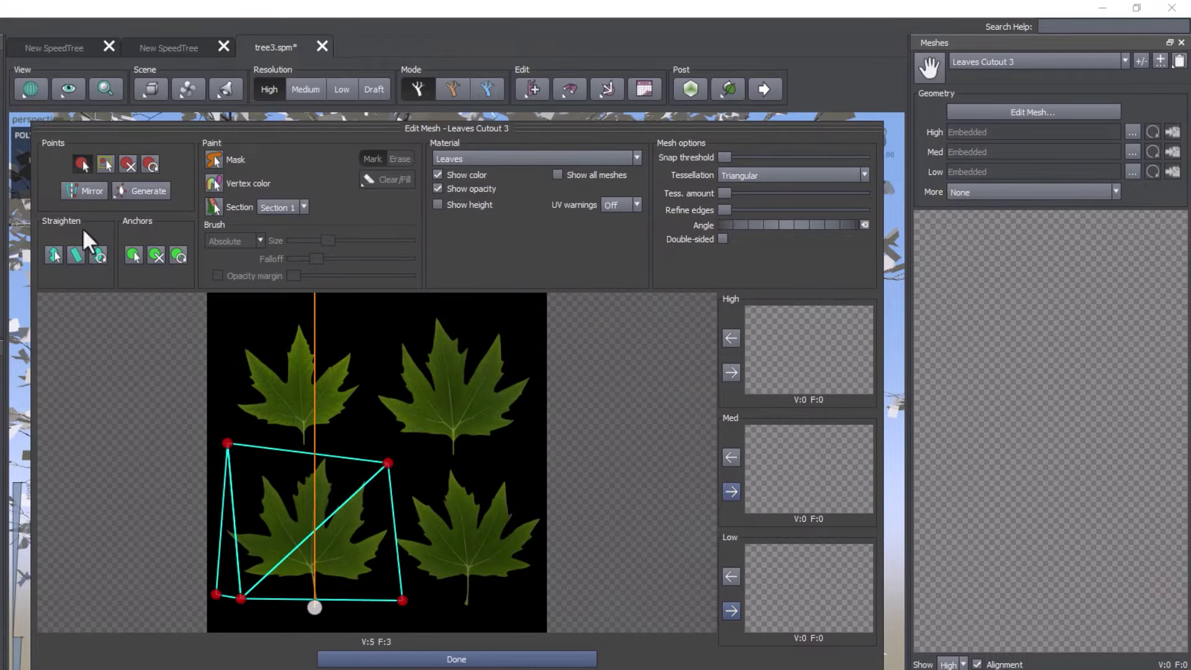
pyautogui.click(127, 164)
pyautogui.click(241, 599)
pyautogui.click(83, 164)
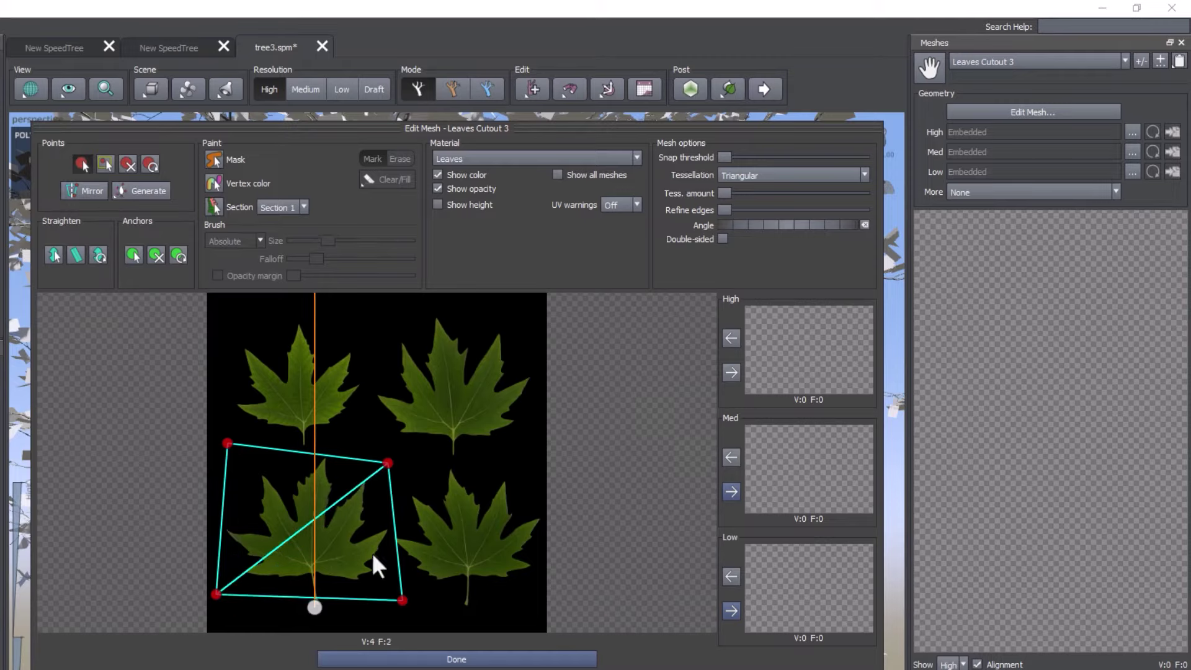
pyautogui.moveTo(403, 601); pyautogui.dragTo(395, 612)
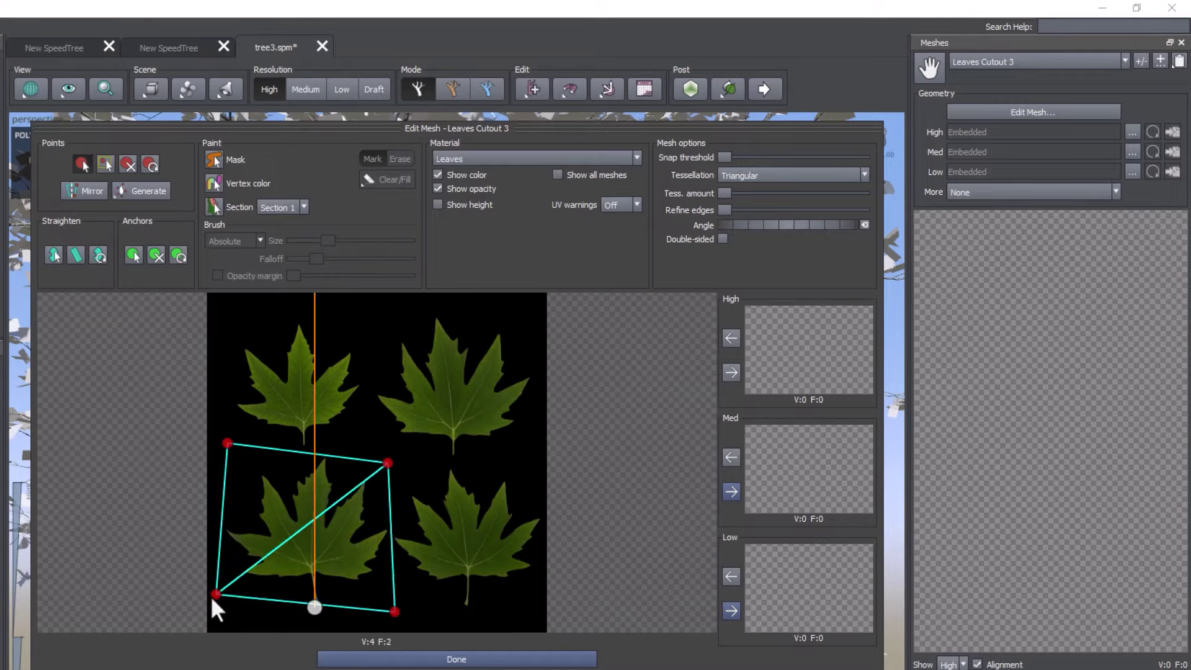
pyautogui.moveTo(216, 595); pyautogui.dragTo(216, 612)
pyautogui.click(731, 610)
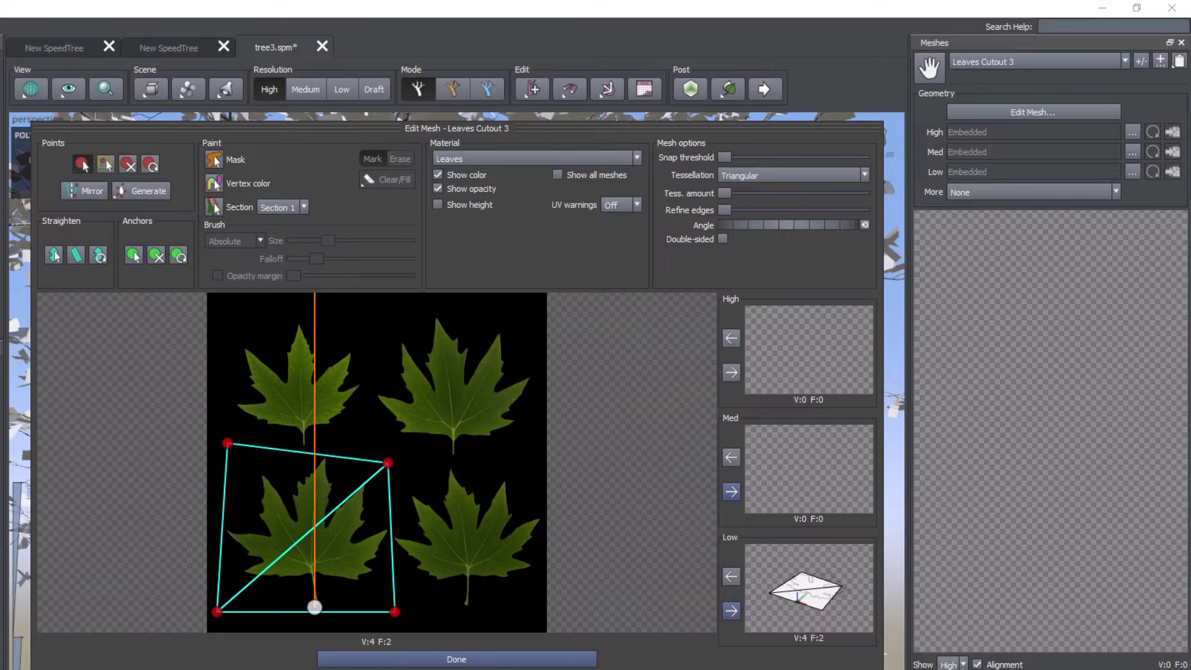
# Add four edge points and one interior point, storing the 9-point mesh as Med
pyautogui.click(389, 536)
pyautogui.click(313, 451)
pyautogui.click(222, 513)
pyautogui.click(301, 614)
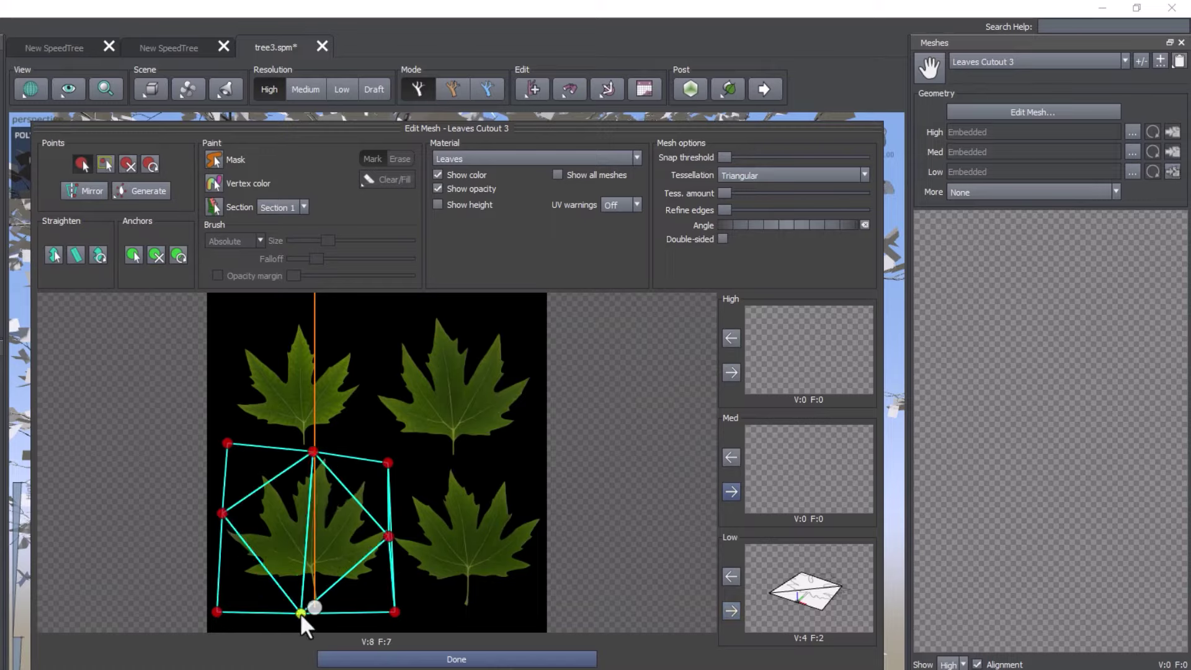
pyautogui.click(305, 532)
pyautogui.click(731, 492)
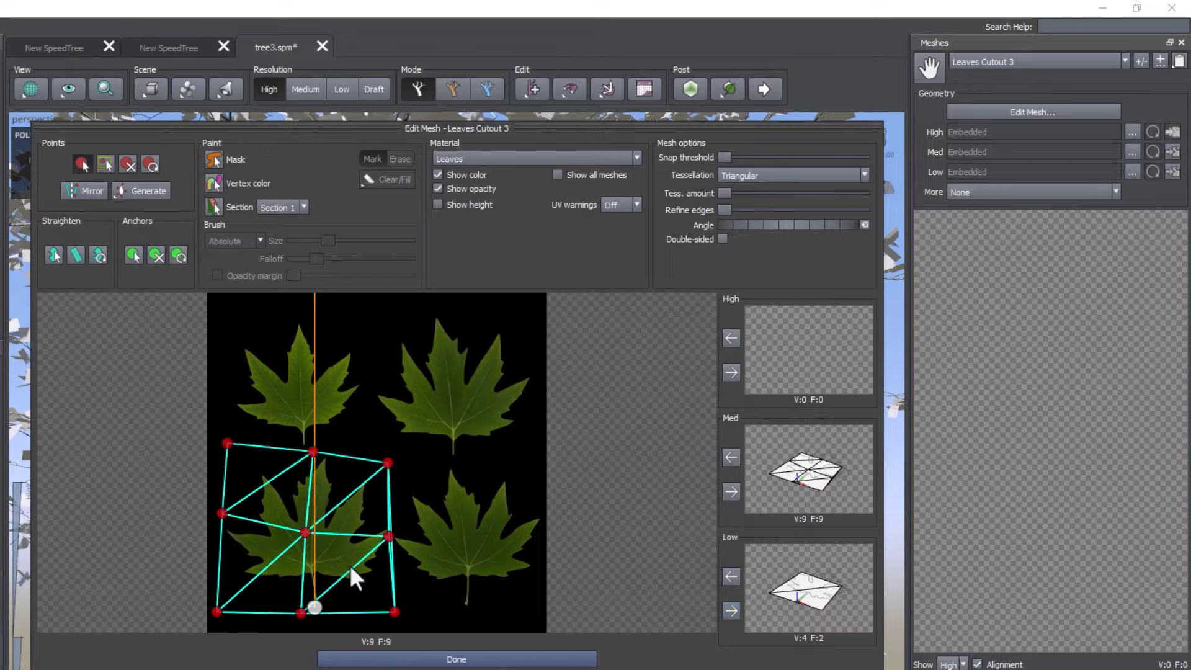
# Add interior points, tighten the corners around the leaf, and store the 16-point mesh as High
pyautogui.click(299, 575)
pyautogui.click(276, 554)
pyautogui.moveTo(394, 611); pyautogui.dragTo(366, 598)
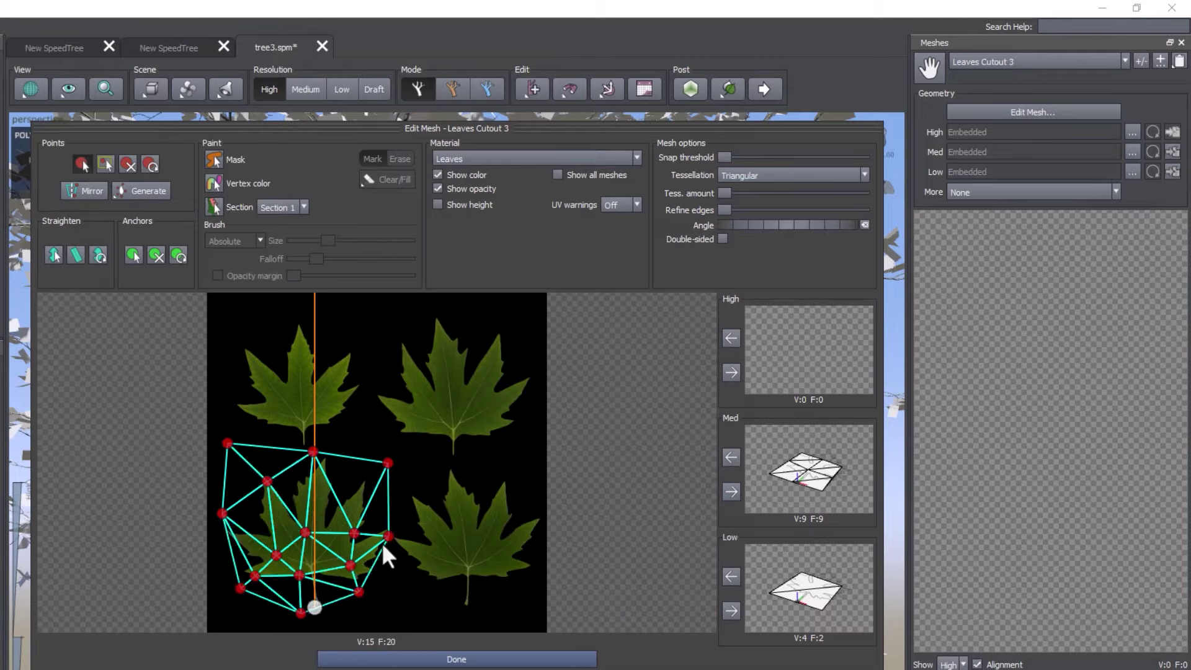
pyautogui.moveTo(379, 475); pyautogui.dragTo(376, 479)
pyautogui.moveTo(228, 443); pyautogui.dragTo(250, 468)
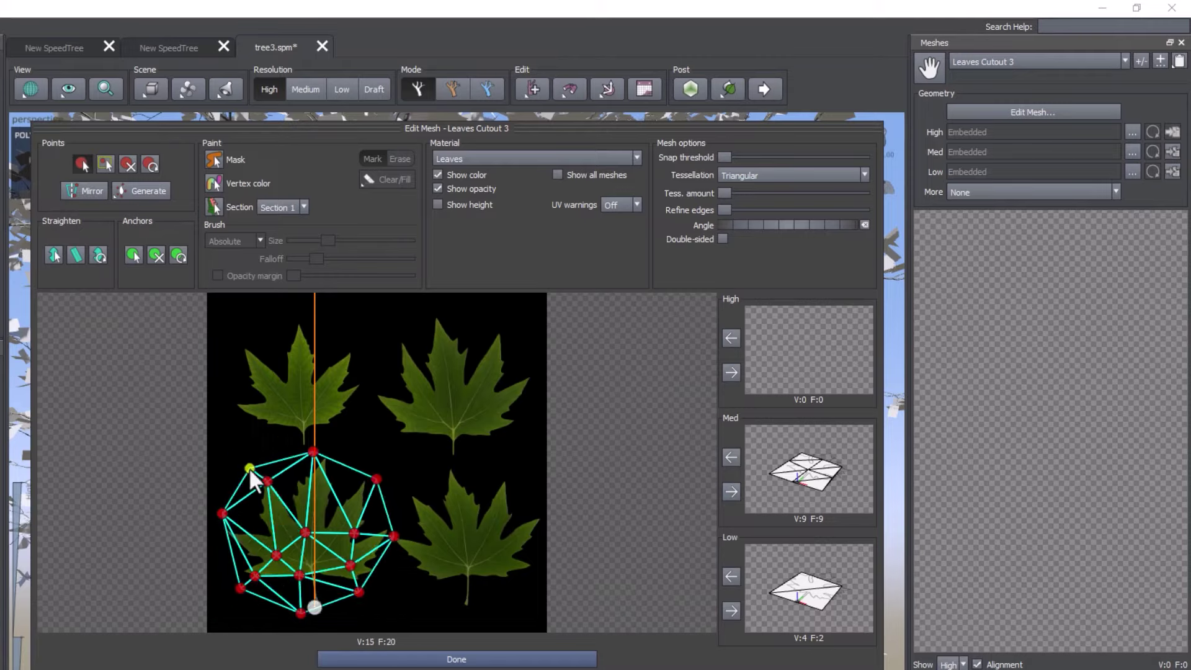
pyautogui.click(254, 534)
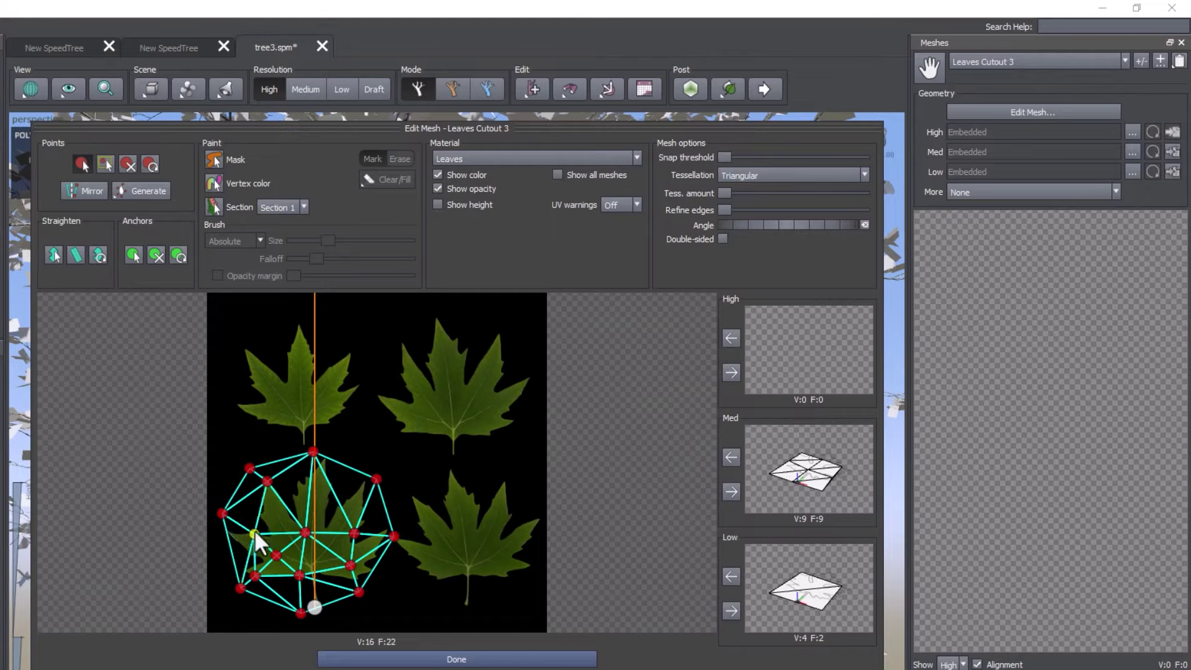
pyautogui.click(731, 338)
# Close Leaves Cutout 3, start Leaves Cutout 4, and frame the bottom-right leaf with its corners
pyautogui.click(542, 661)
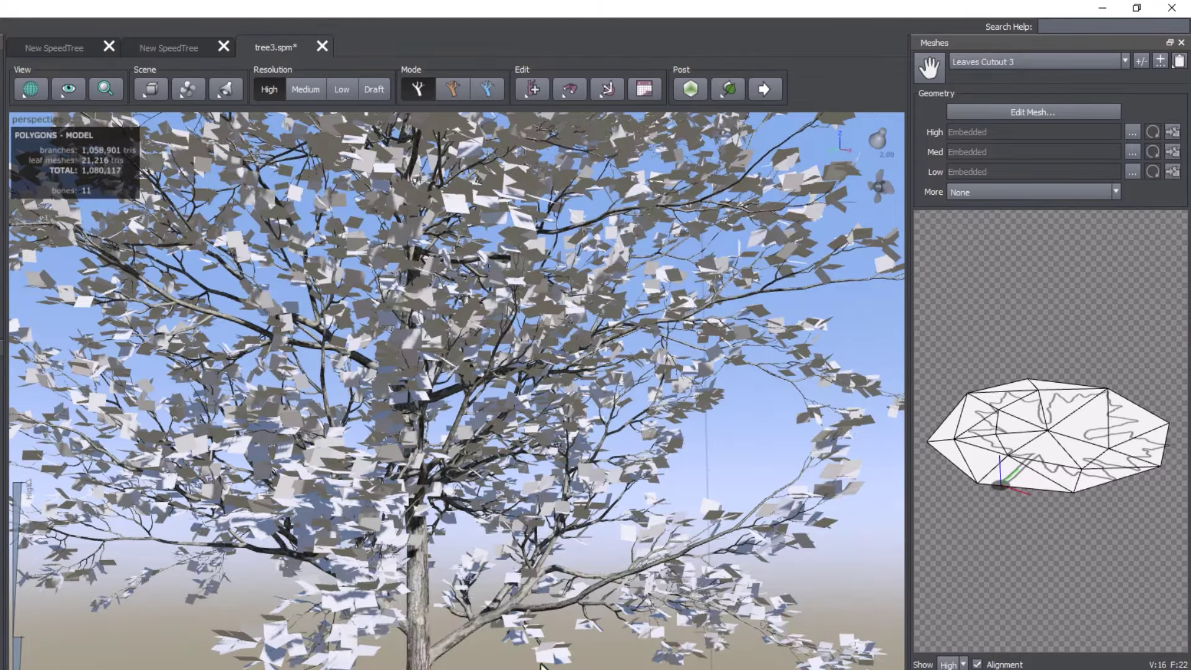
pyautogui.click(1120, 353)
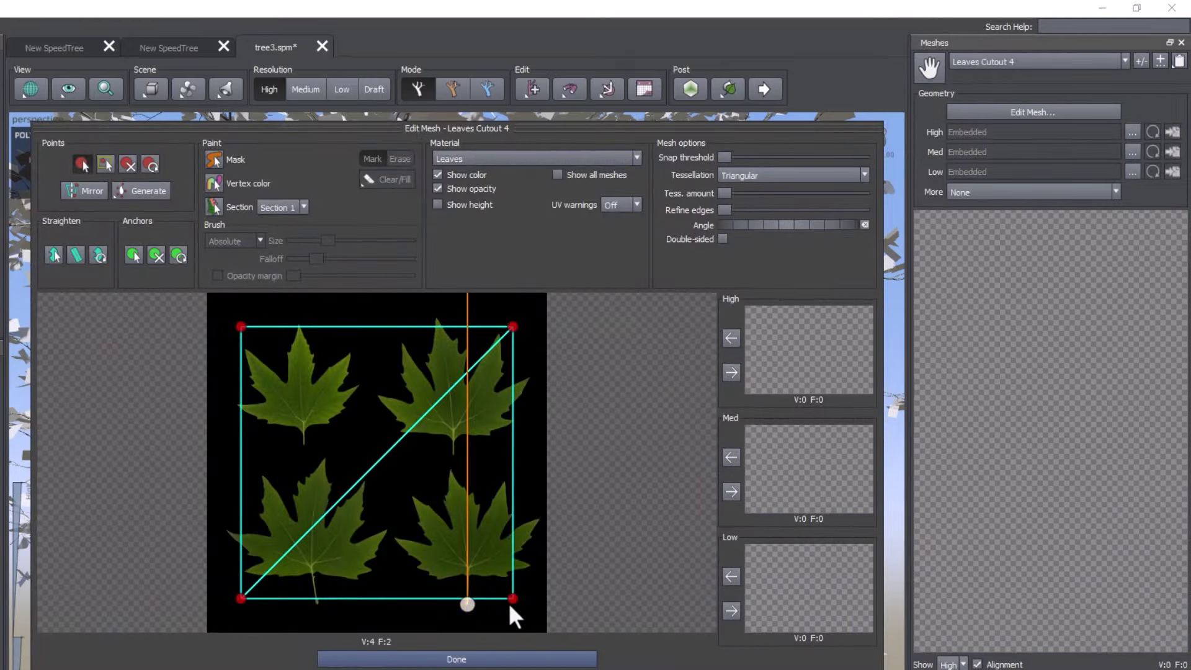
pyautogui.moveTo(512, 598); pyautogui.dragTo(545, 608)
pyautogui.moveTo(513, 327); pyautogui.dragTo(546, 477)
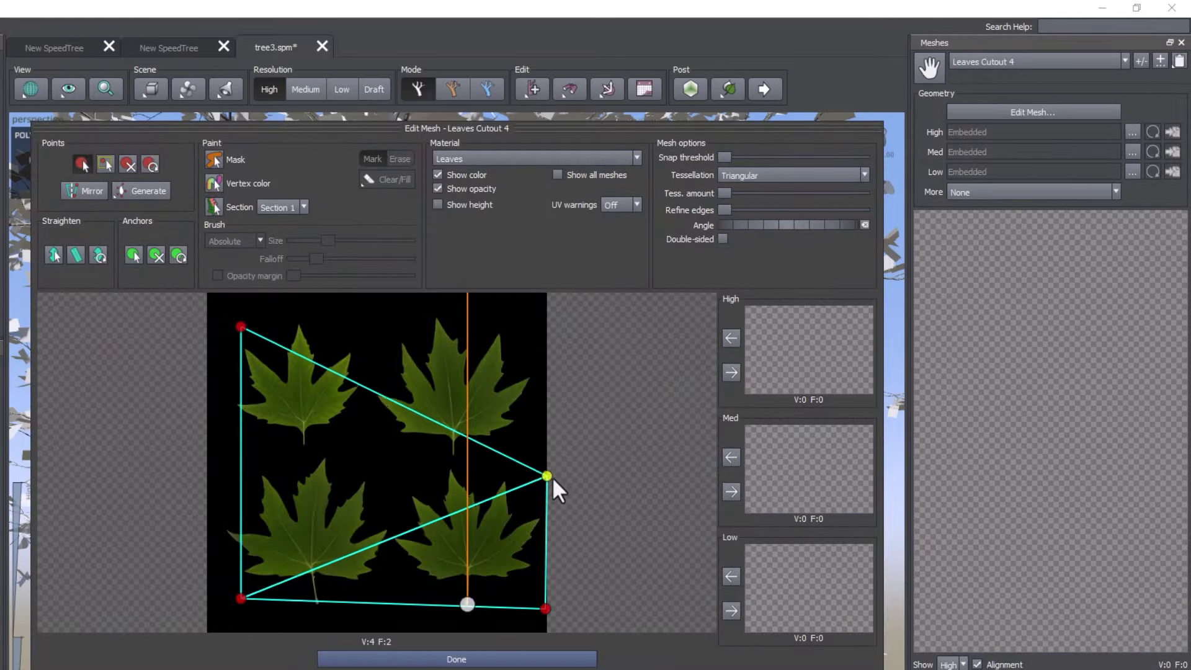
pyautogui.moveTo(241, 327); pyautogui.dragTo(392, 457)
pyautogui.moveTo(241, 598); pyautogui.dragTo(383, 603)
# Store the quad as Low, add four edge points and a centre point, and store it as Med
pyautogui.click(731, 610)
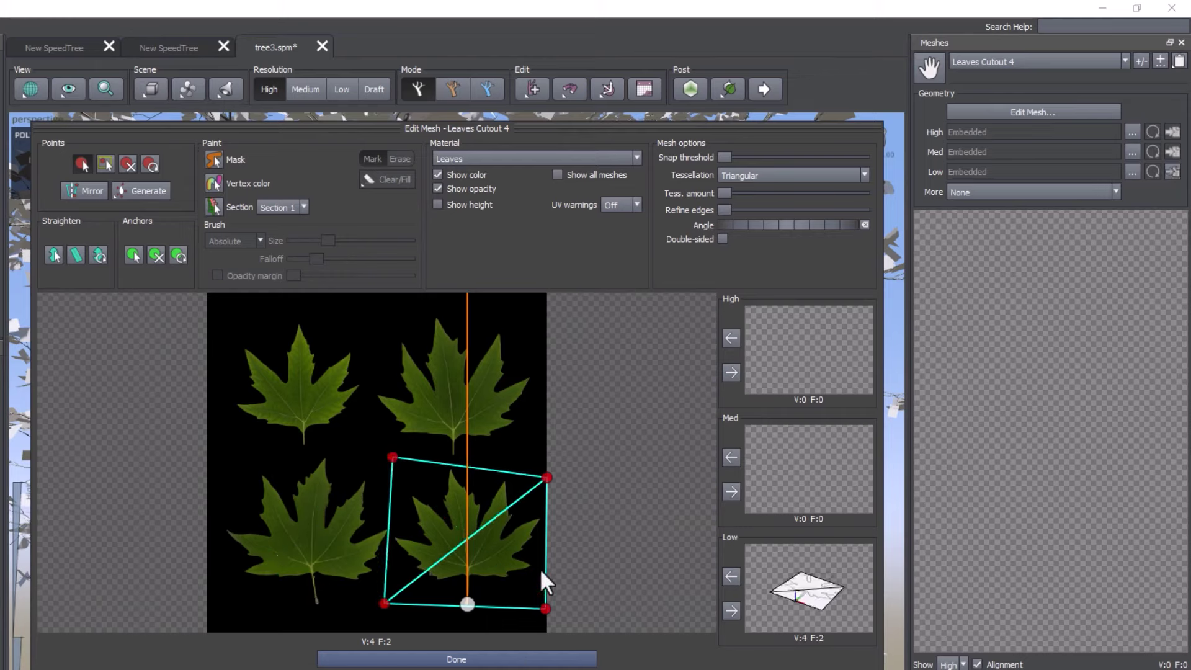
pyautogui.click(546, 556)
pyautogui.click(492, 470)
pyautogui.click(389, 518)
pyautogui.click(454, 605)
pyautogui.click(473, 540)
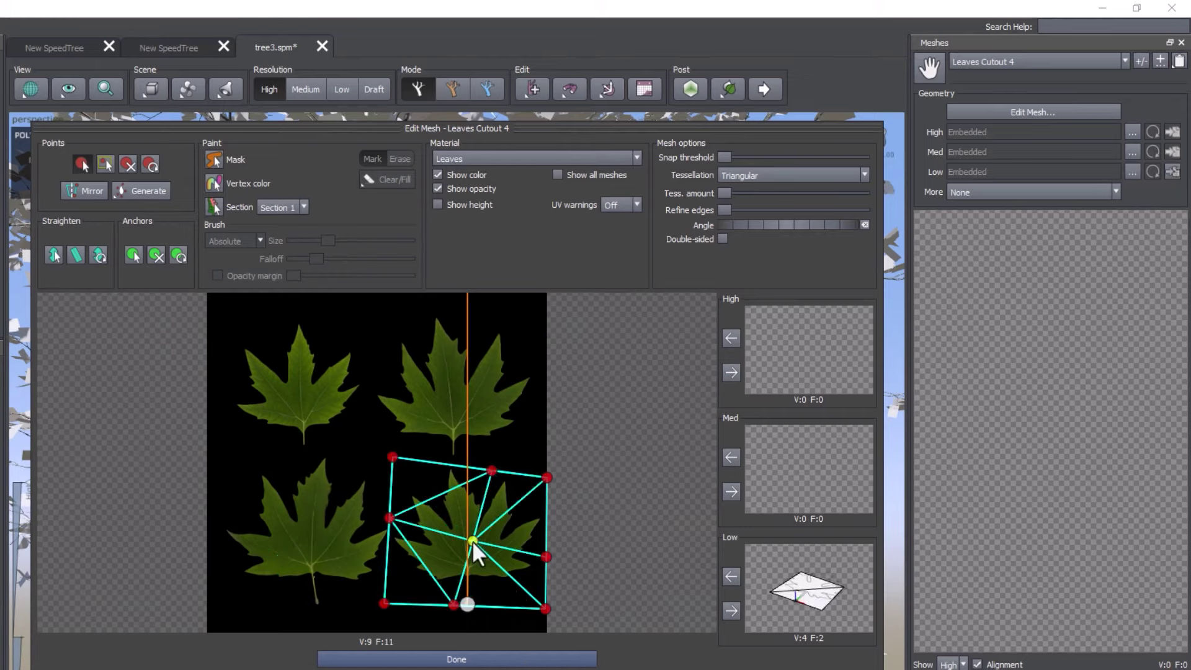
pyautogui.click(730, 492)
# Add four more points and pull the left-side vertices in toward the leaf outline
pyautogui.click(510, 573)
pyautogui.click(515, 508)
pyautogui.click(434, 494)
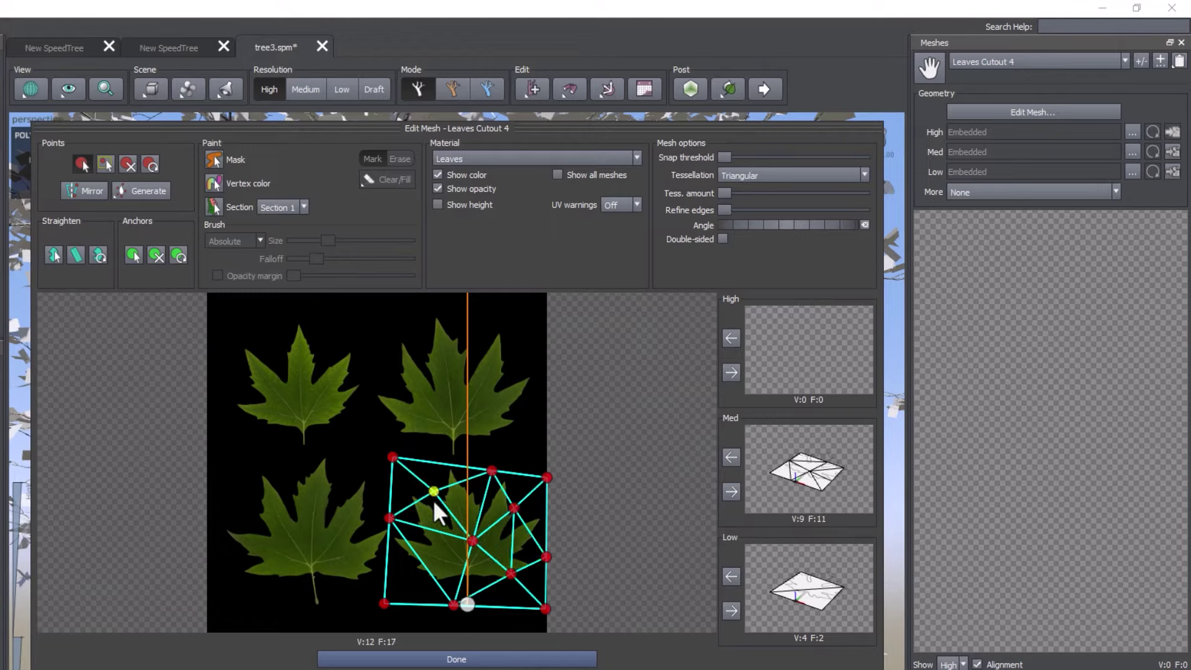
pyautogui.click(424, 564)
pyautogui.moveTo(384, 603); pyautogui.dragTo(407, 593)
pyautogui.moveTo(388, 518); pyautogui.dragTo(383, 531)
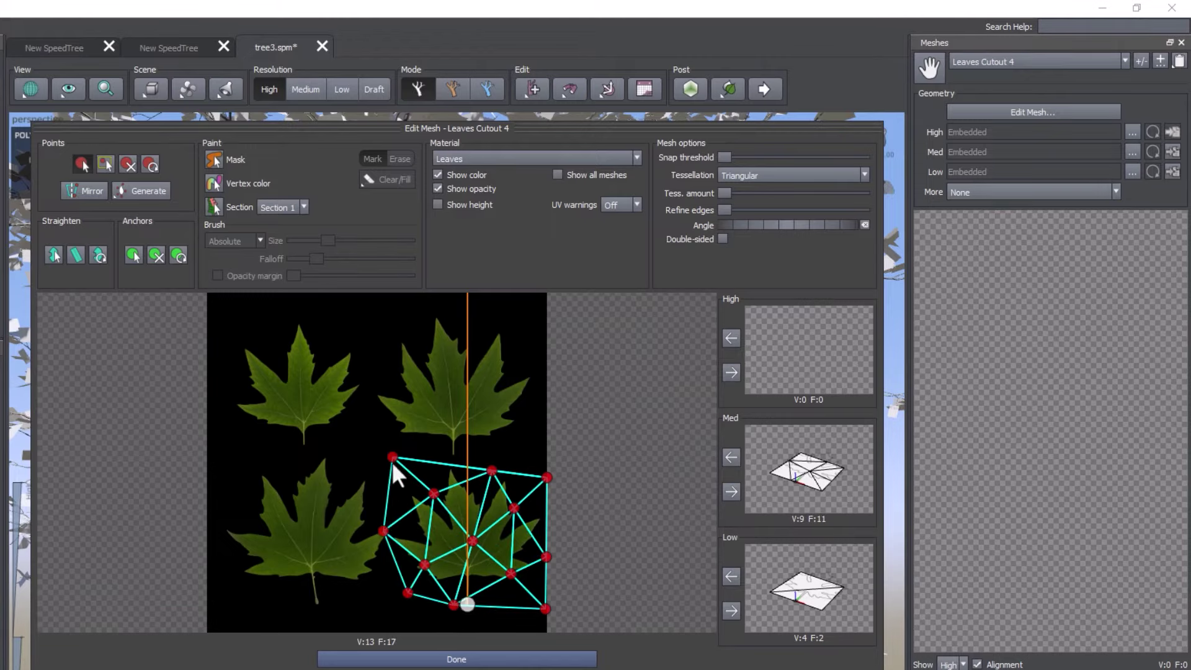
pyautogui.moveTo(393, 457); pyautogui.dragTo(401, 478)
# Add one more vertex, tighten a corner, store the mesh as High, and finish editing
pyautogui.click(444, 459)
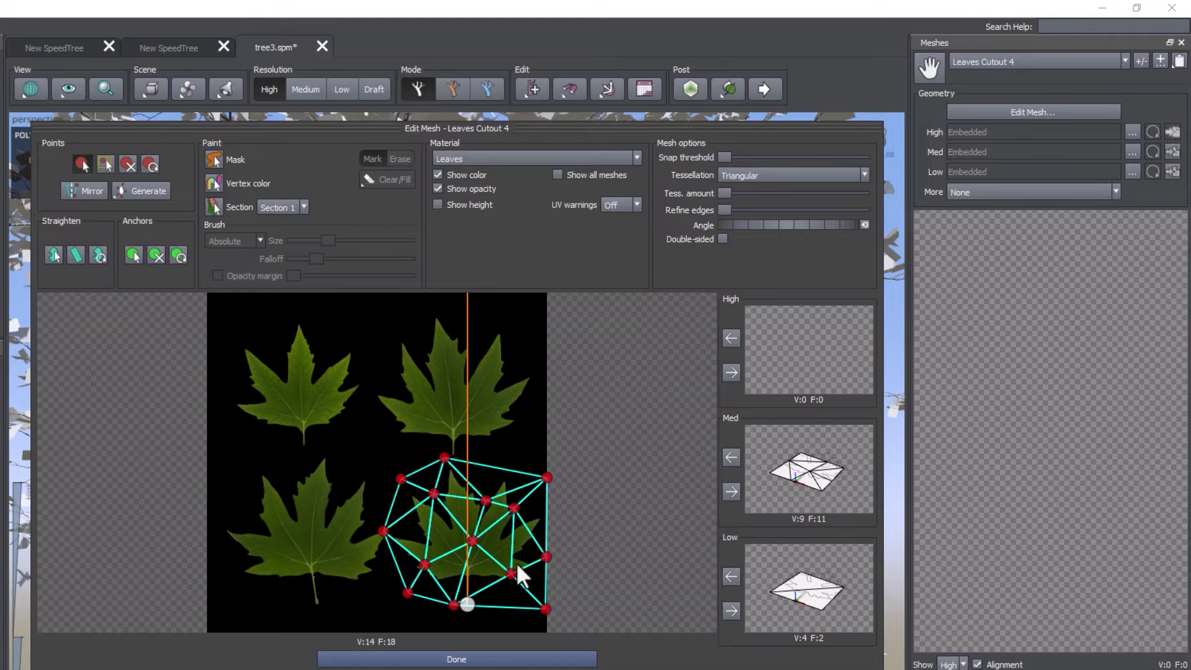
pyautogui.moveTo(546, 477); pyautogui.dragTo(533, 488)
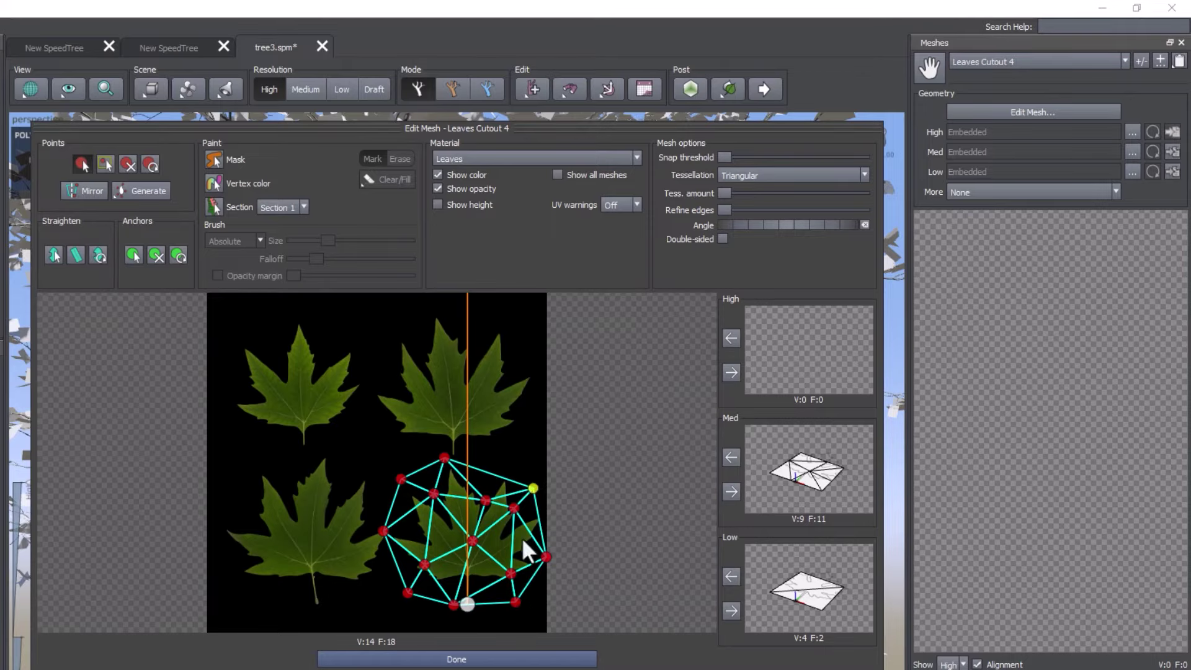
pyautogui.click(730, 372)
pyautogui.click(464, 662)
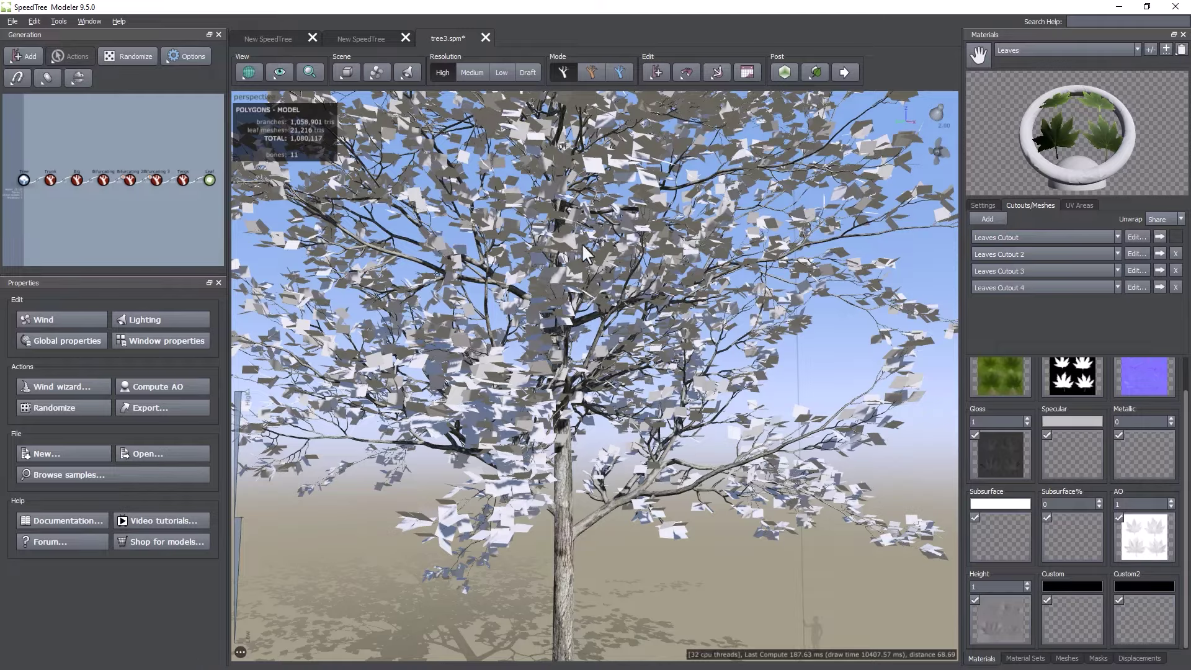
# Drag the Leaves material onto the tree so its leaf cards show textured maple leaves
pyautogui.scroll(5, 775, 472)
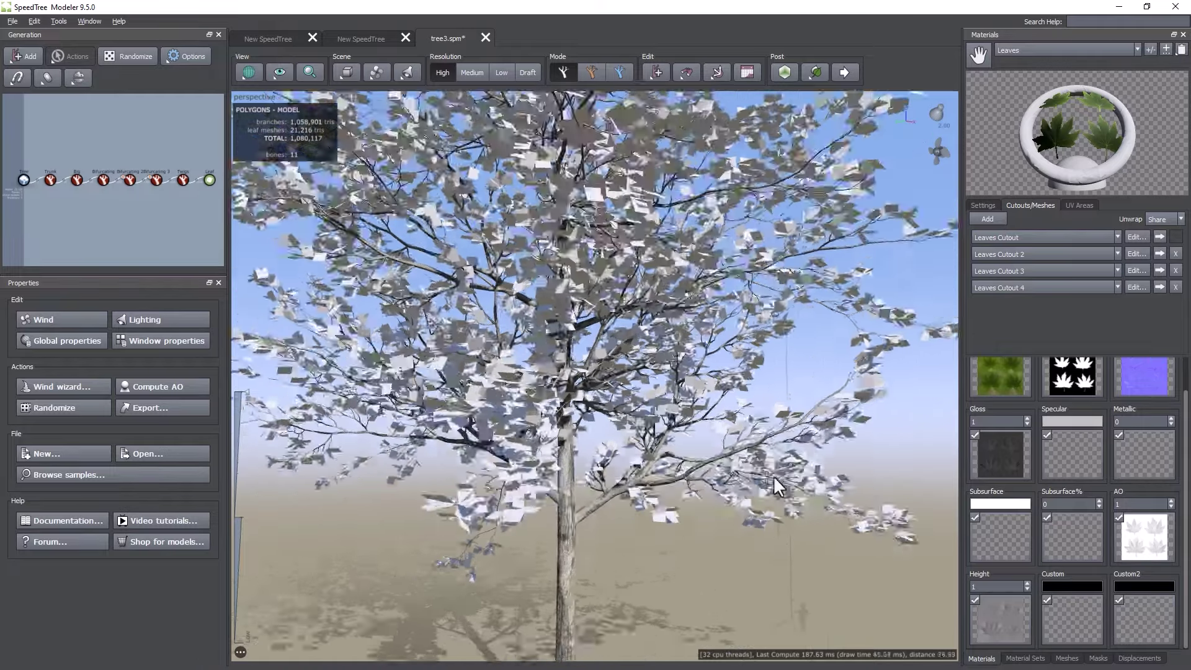
pyautogui.moveTo(773, 471); pyautogui.dragTo(671, 470)
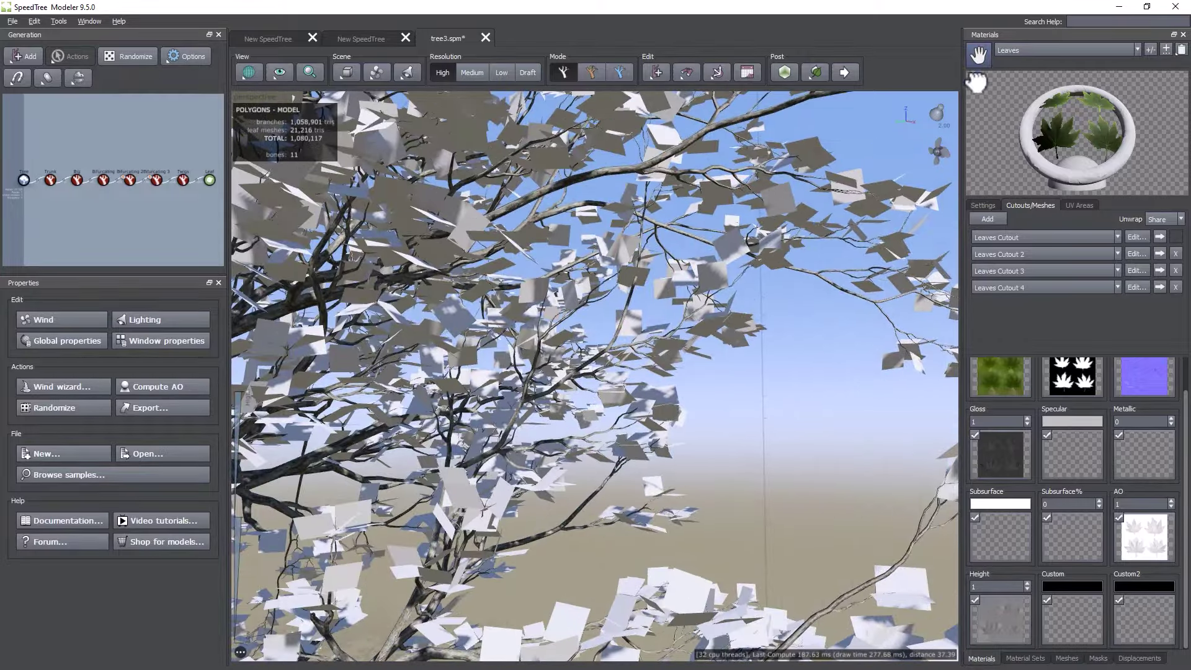
pyautogui.moveTo(979, 54); pyautogui.dragTo(697, 471)
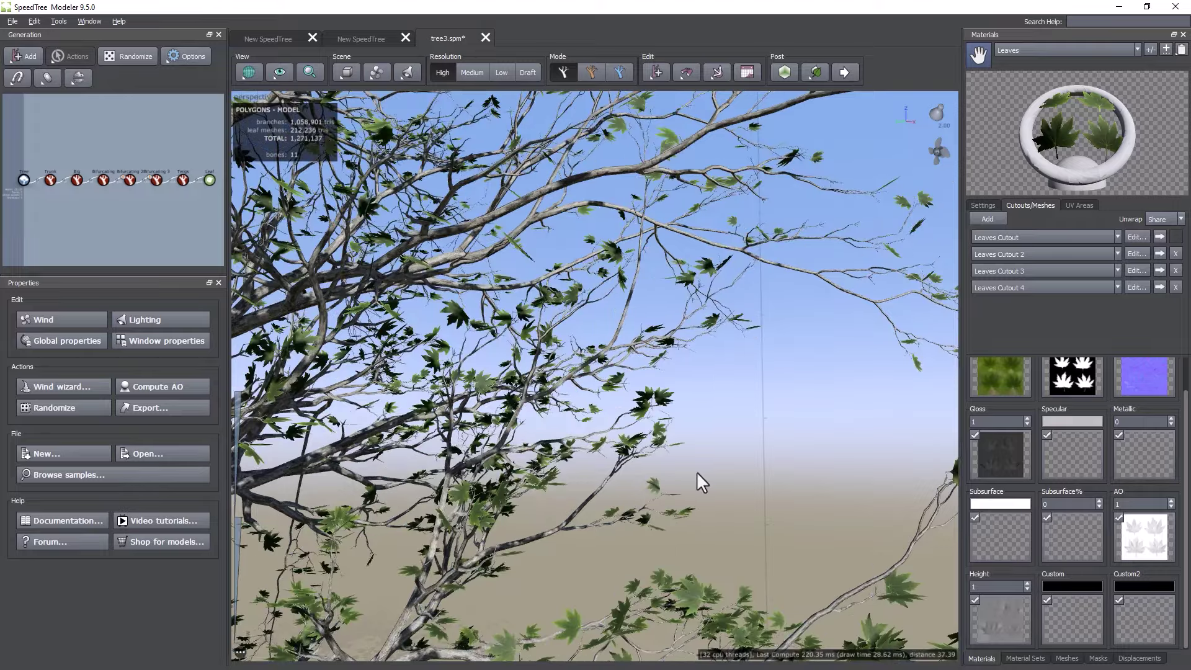
pyautogui.scroll(-10, 698, 471)
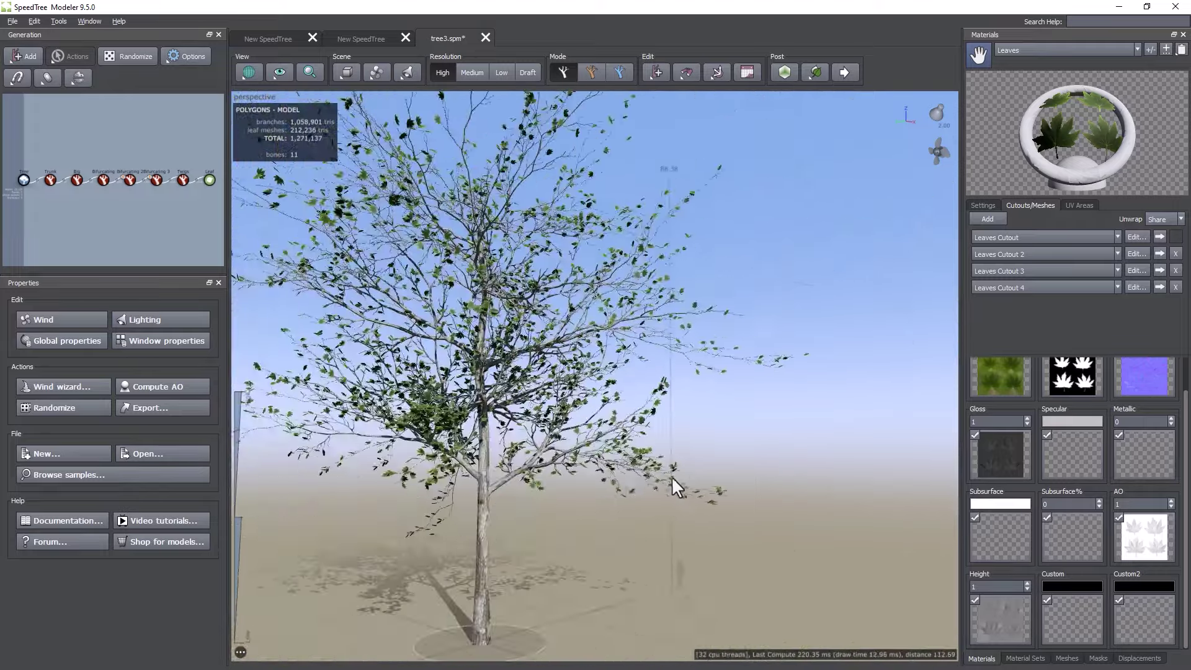
# Select the Leaf generator and raise its Skin leaf Size from 1.14 to 1.55
pyautogui.rightClick(600, 478)
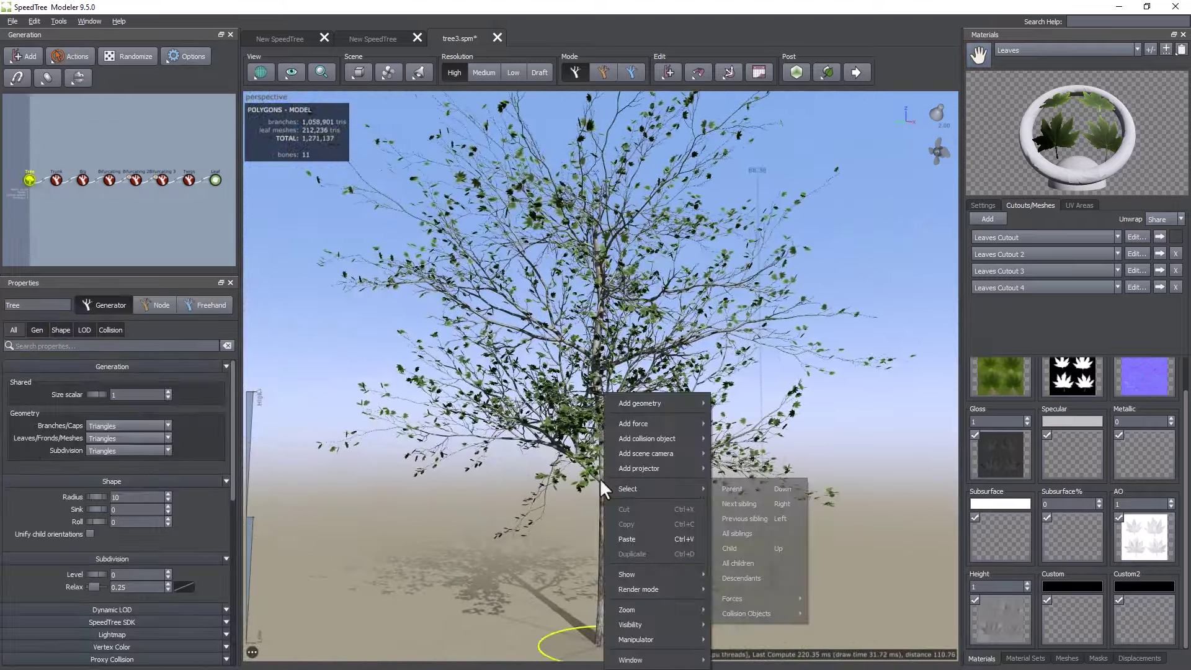
pyautogui.click(572, 475)
pyautogui.scroll(5, 573, 477)
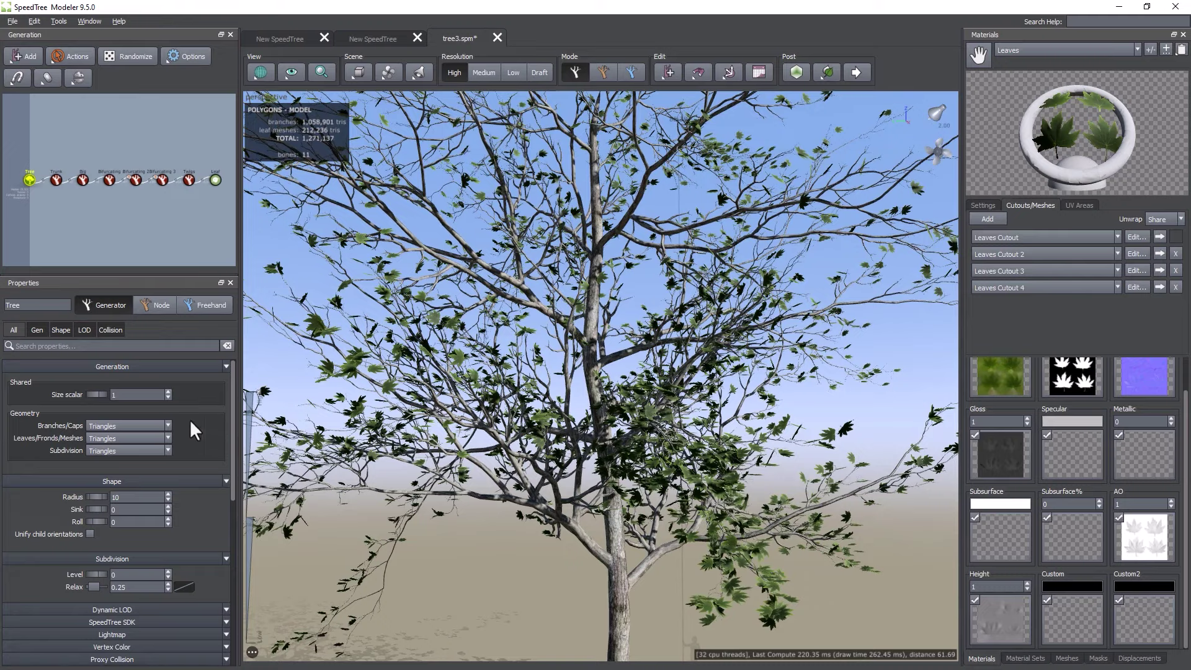
pyautogui.click(214, 180)
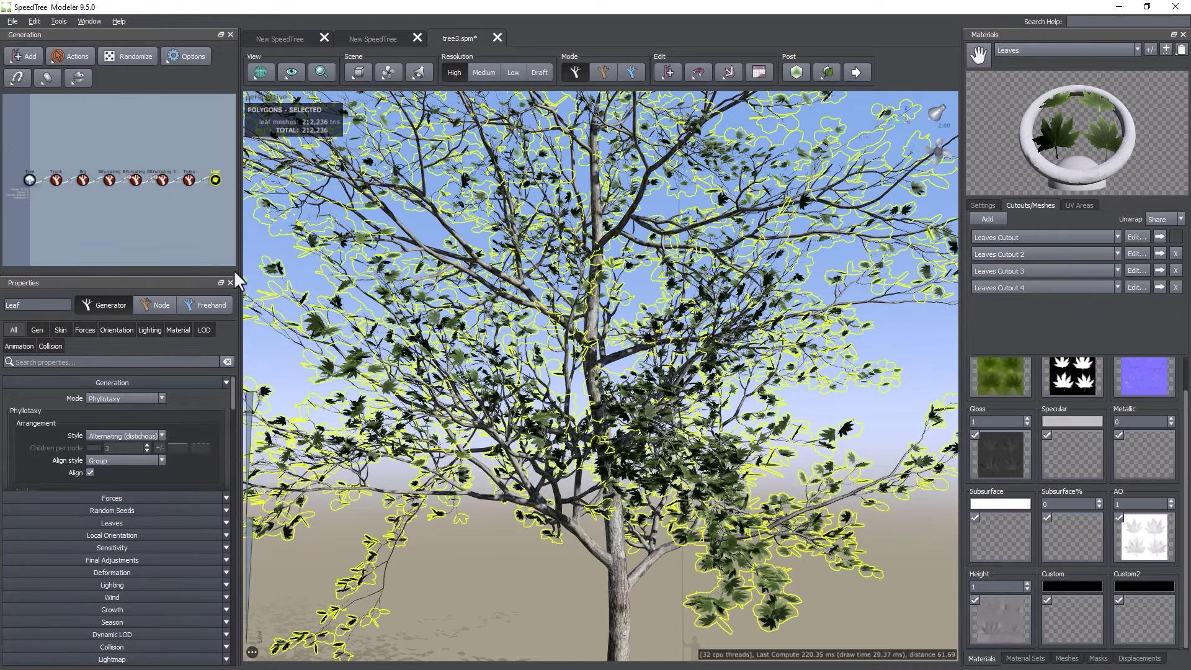
pyautogui.click(61, 331)
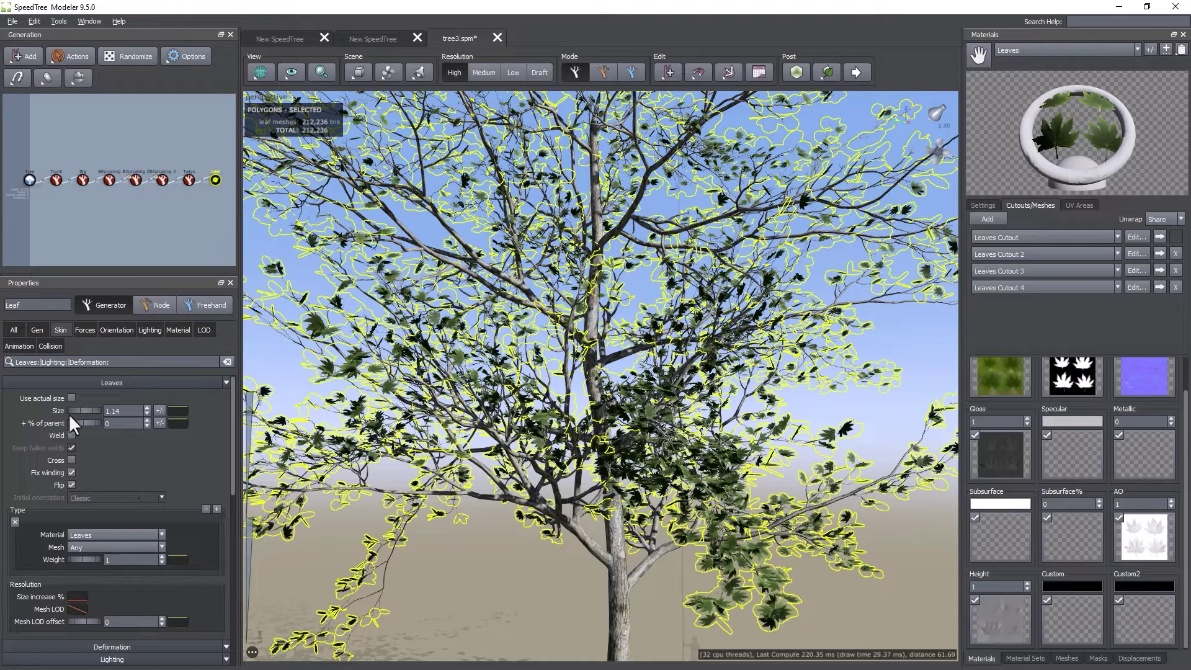
pyautogui.moveTo(72, 409); pyautogui.dragTo(98, 411)
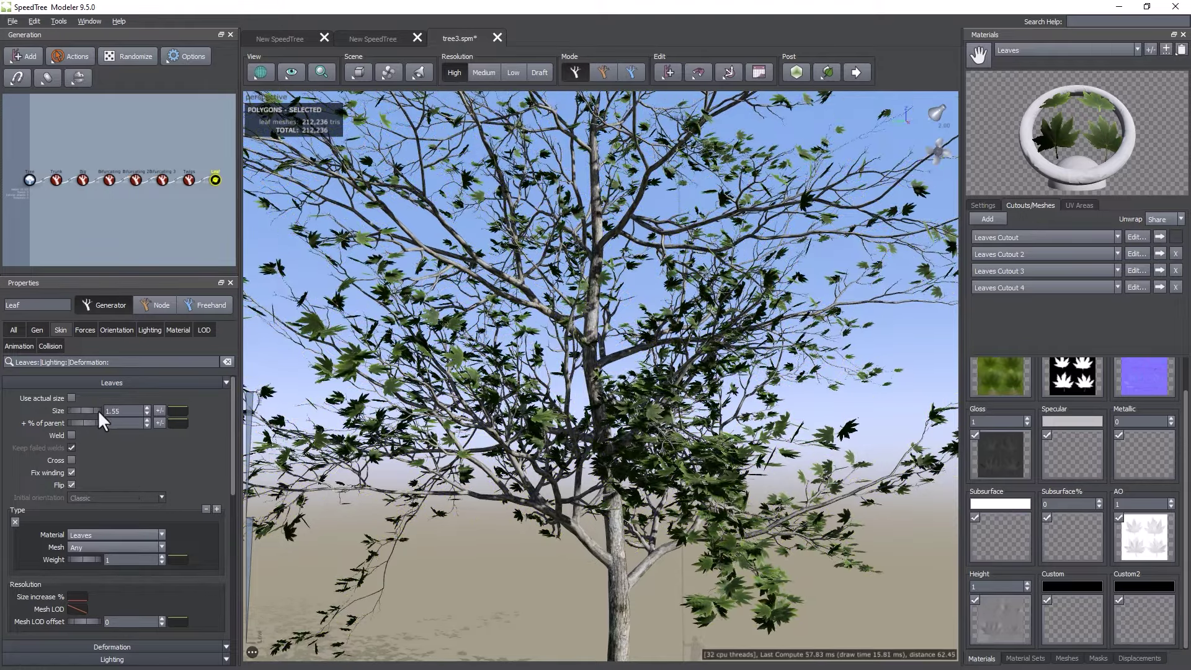
# Set the Leaf generator's Mode to Interval, briefly trying Bifurcation before returning to Interval
pyautogui.click(36, 330)
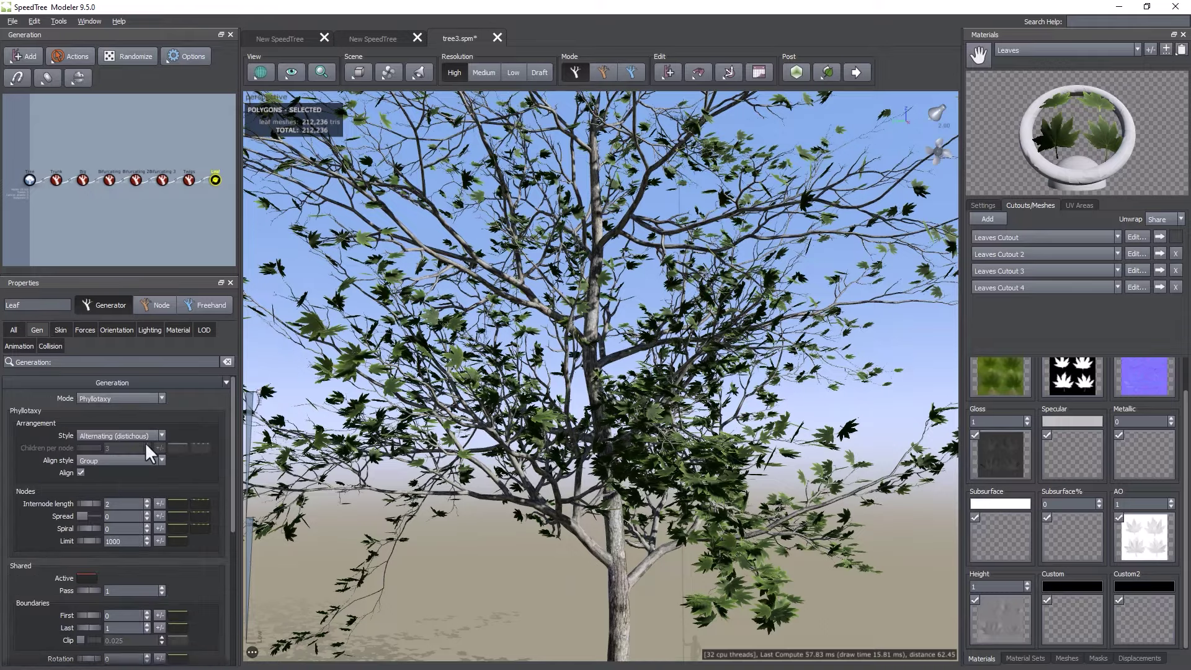
pyautogui.click(94, 399)
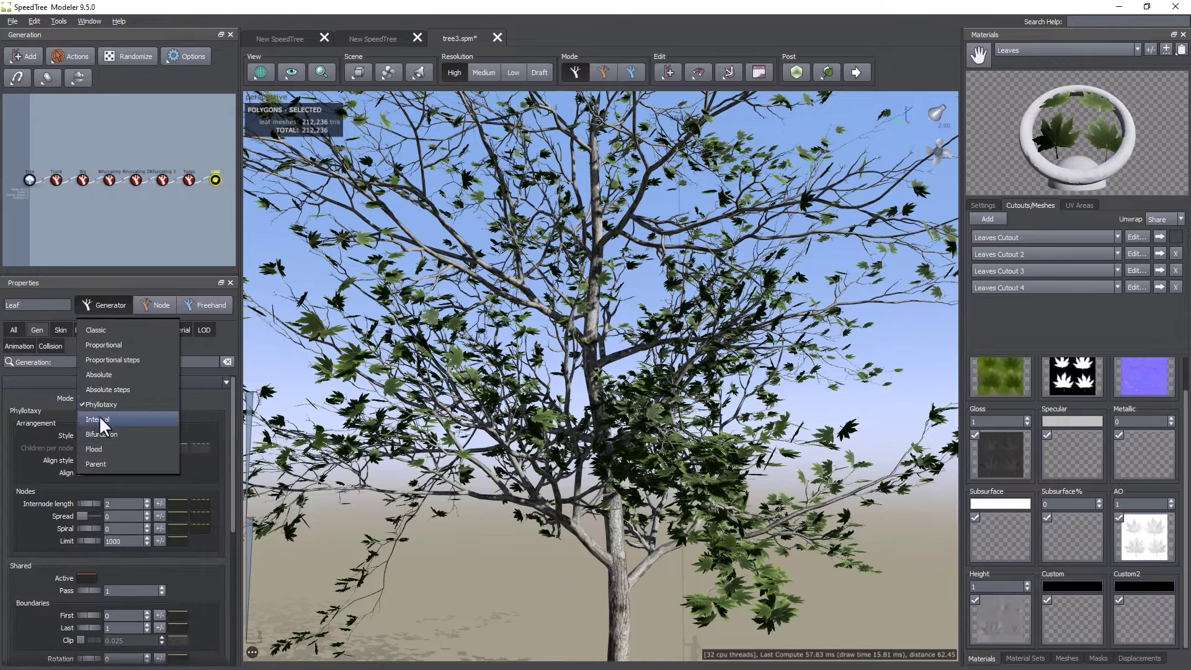
pyautogui.click(99, 415)
pyautogui.scroll(-5, 506, 531)
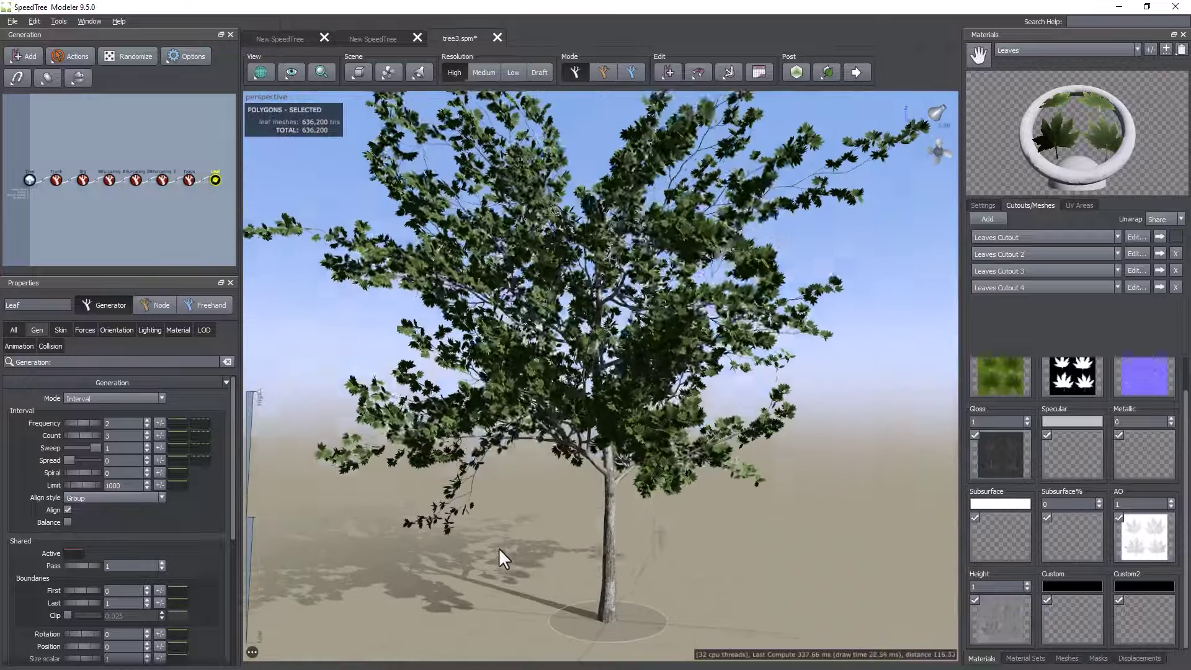
pyautogui.moveTo(499, 548)
pyautogui.mouseDown()
pyautogui.moveTo(412, 556)
pyautogui.moveTo(516, 556)
pyautogui.mouseUp()
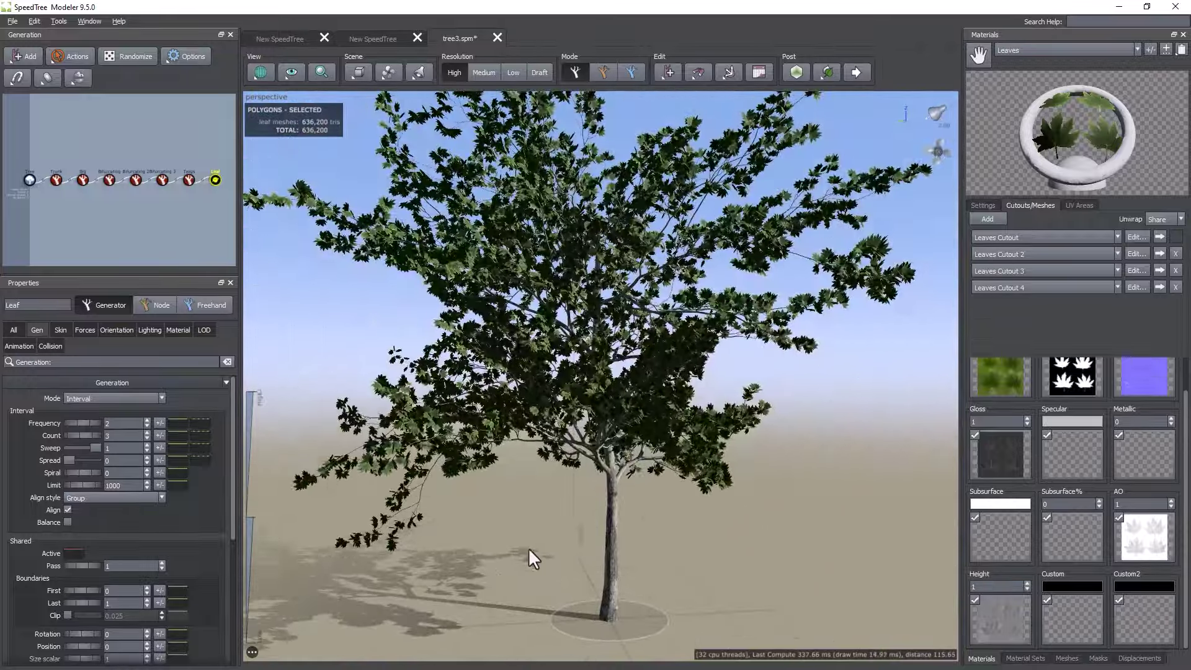
pyautogui.scroll(-2, 528, 547)
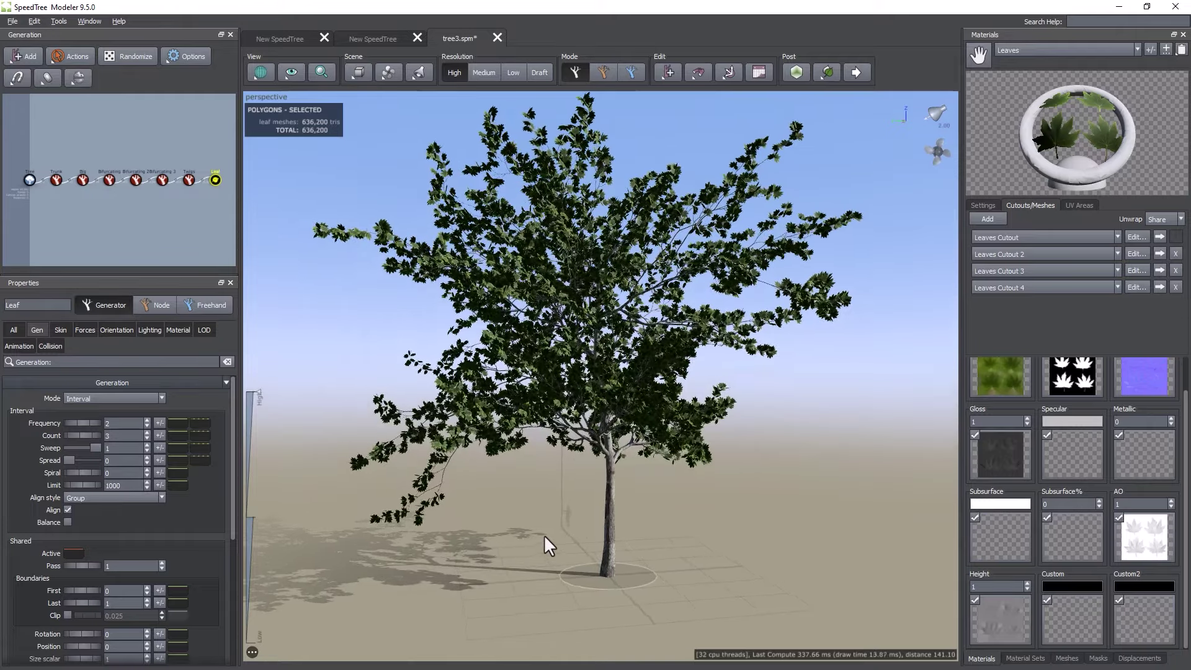
pyautogui.click(132, 403)
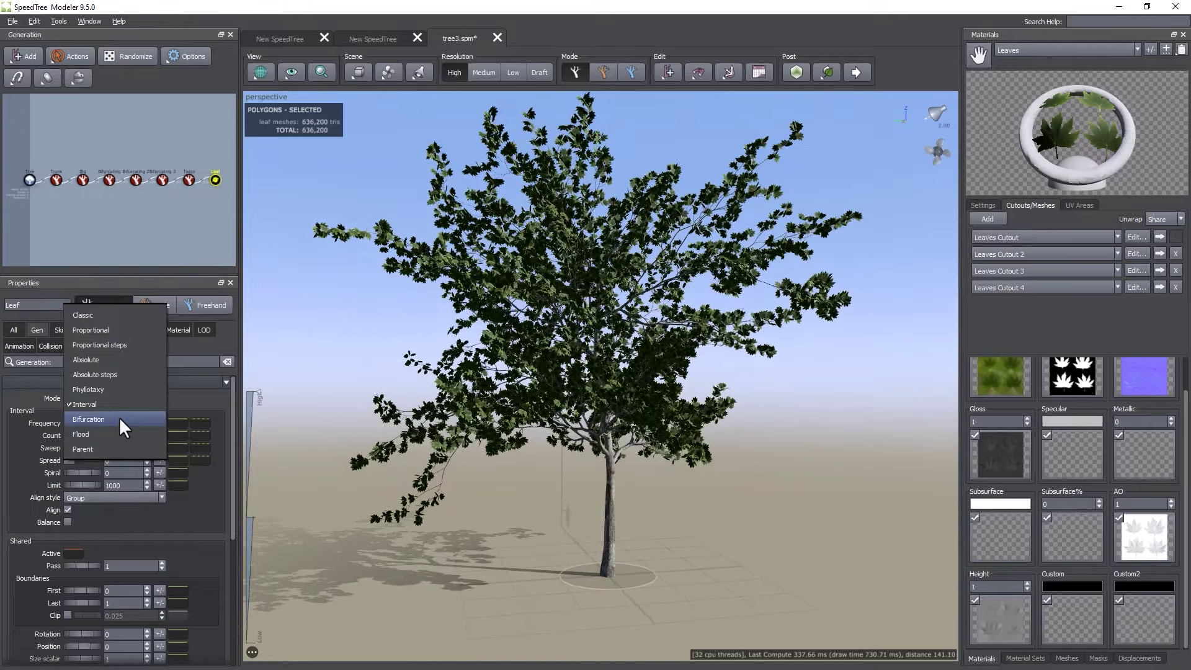
pyautogui.click(118, 415)
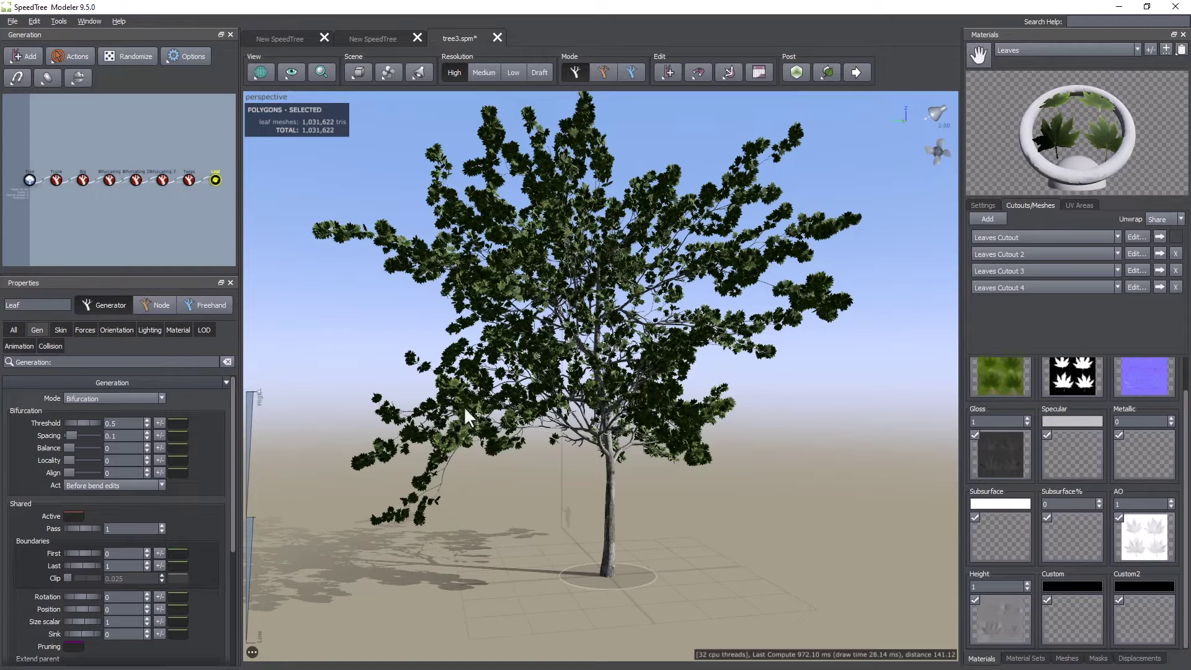
pyautogui.click(128, 399)
pyautogui.click(106, 398)
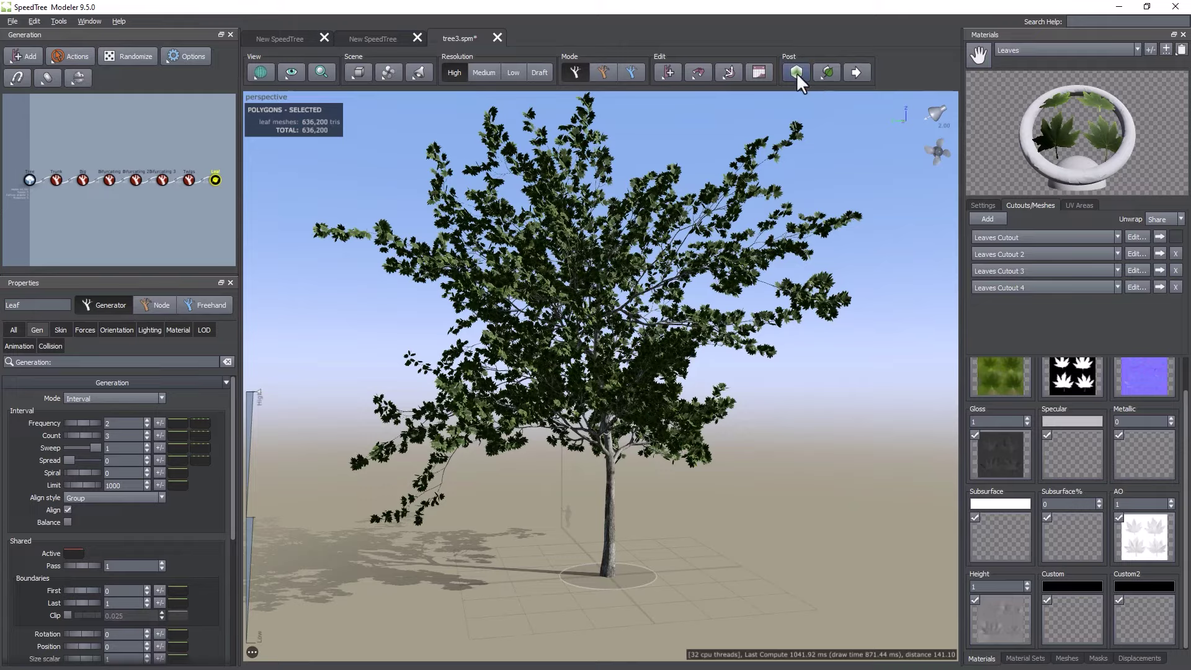
# Turn on leaf-darkening shading, deselect the Leaf generator, and open the scene Lighting settings
pyautogui.click(796, 72)
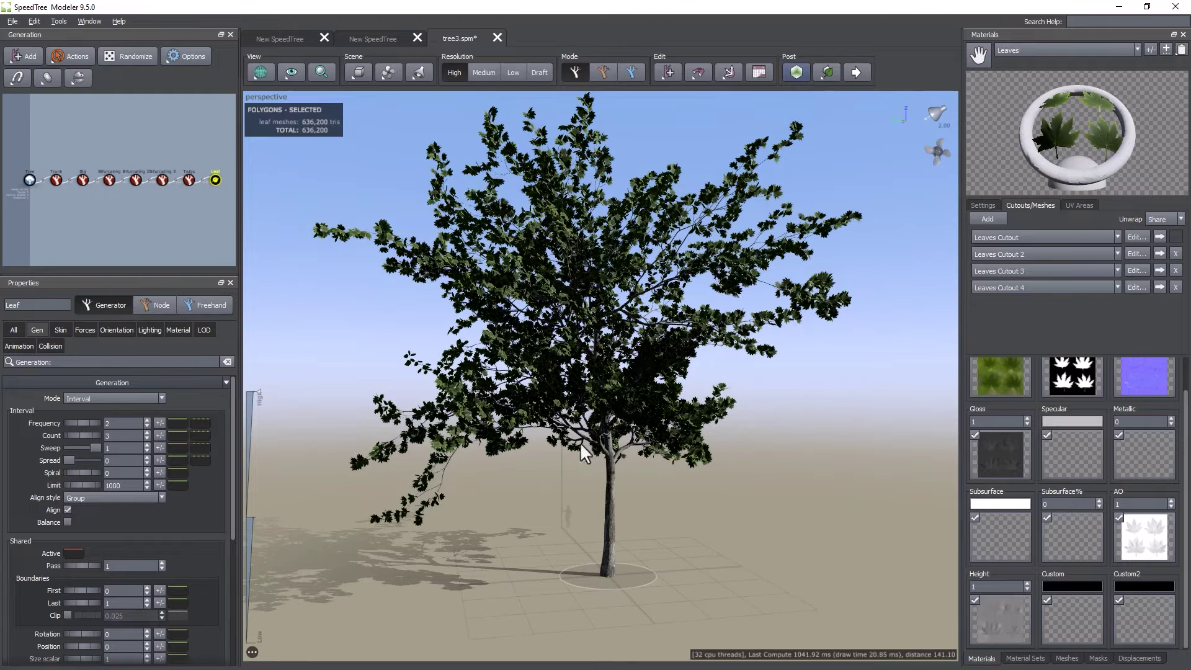
pyautogui.scroll(6, 594, 405)
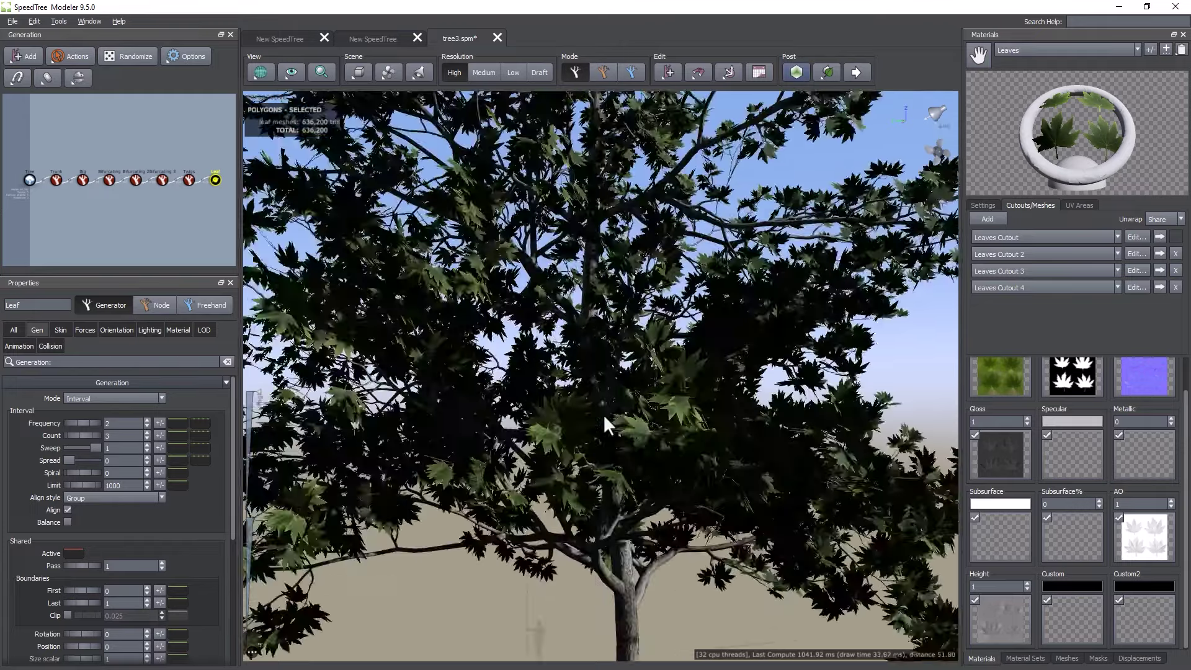
pyautogui.scroll(-5, 603, 414)
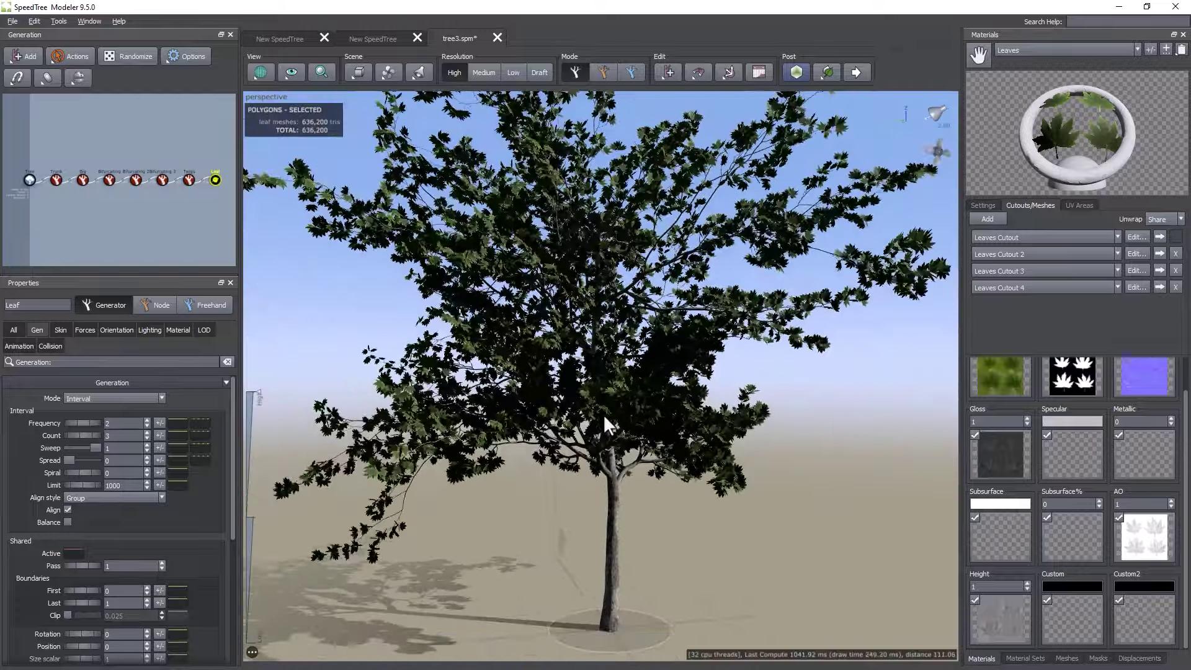
pyautogui.scroll(3, 601, 412)
pyautogui.scroll(-4, 597, 408)
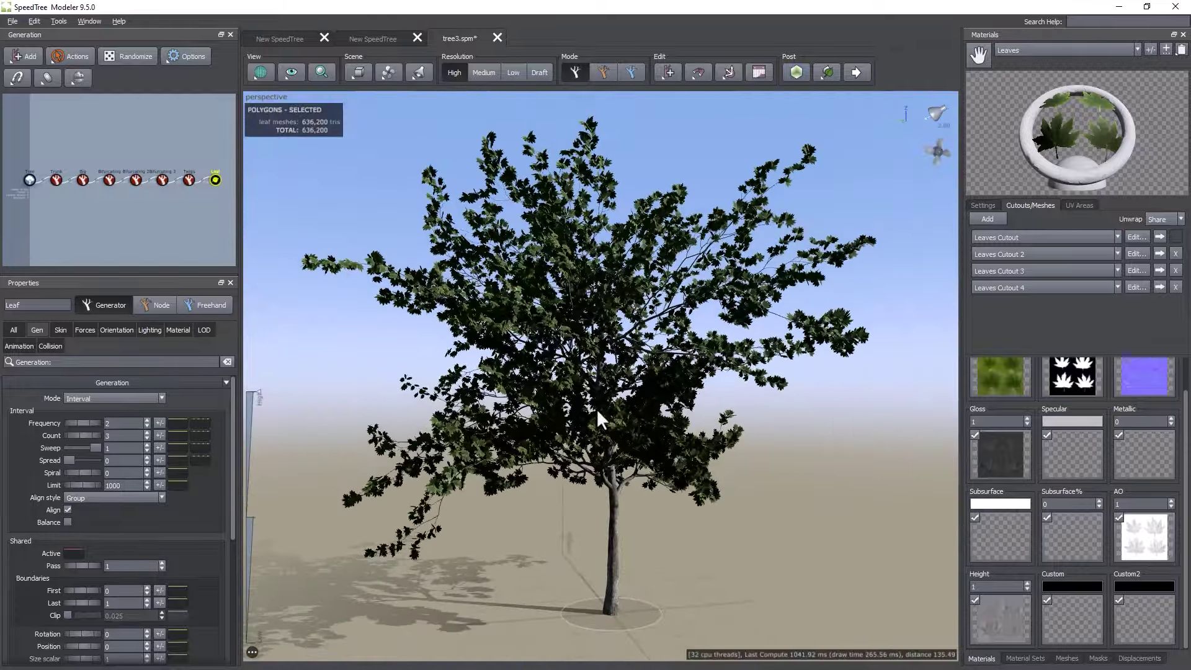
pyautogui.click(106, 215)
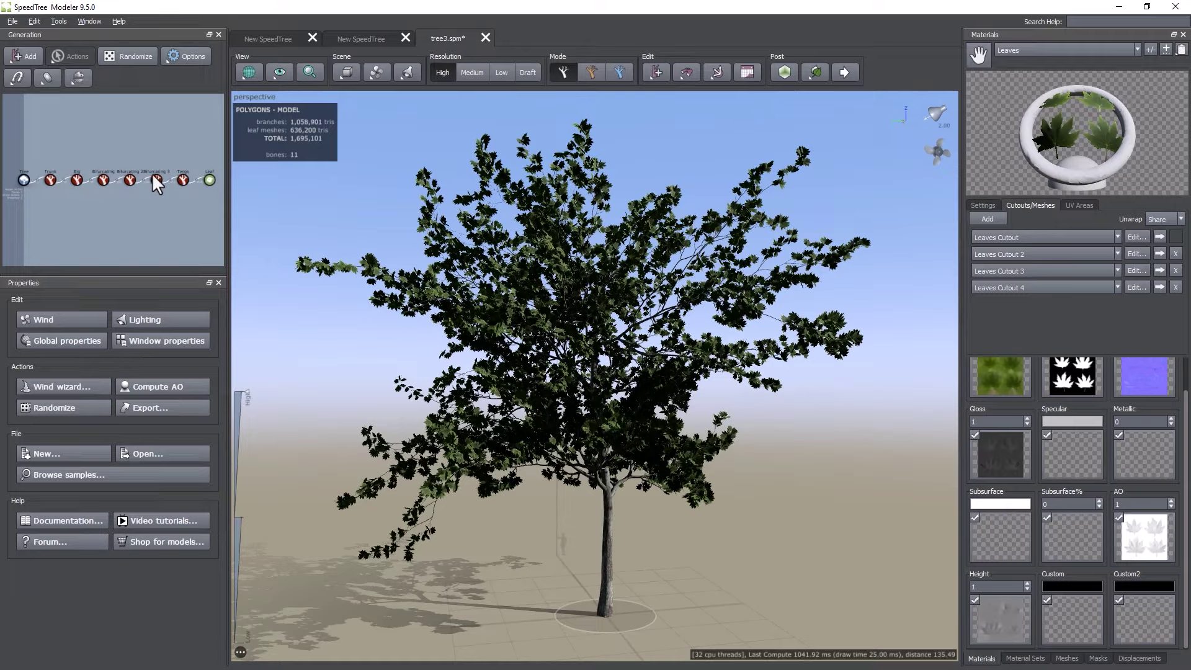
pyautogui.click(162, 318)
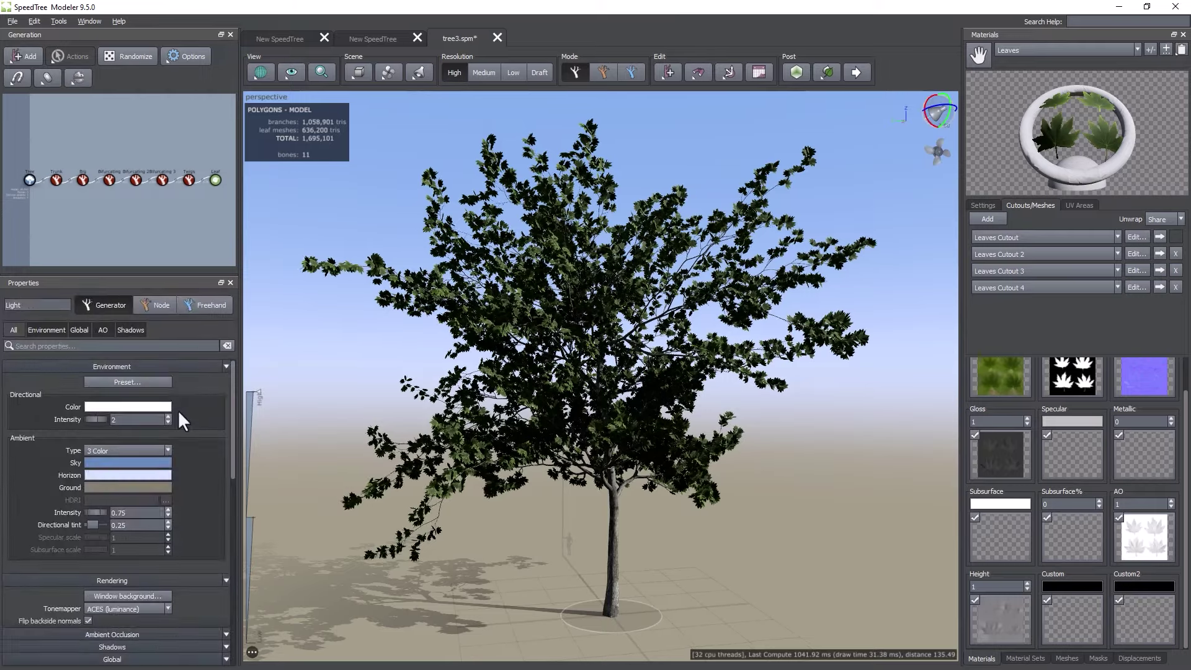
pyautogui.click(145, 383)
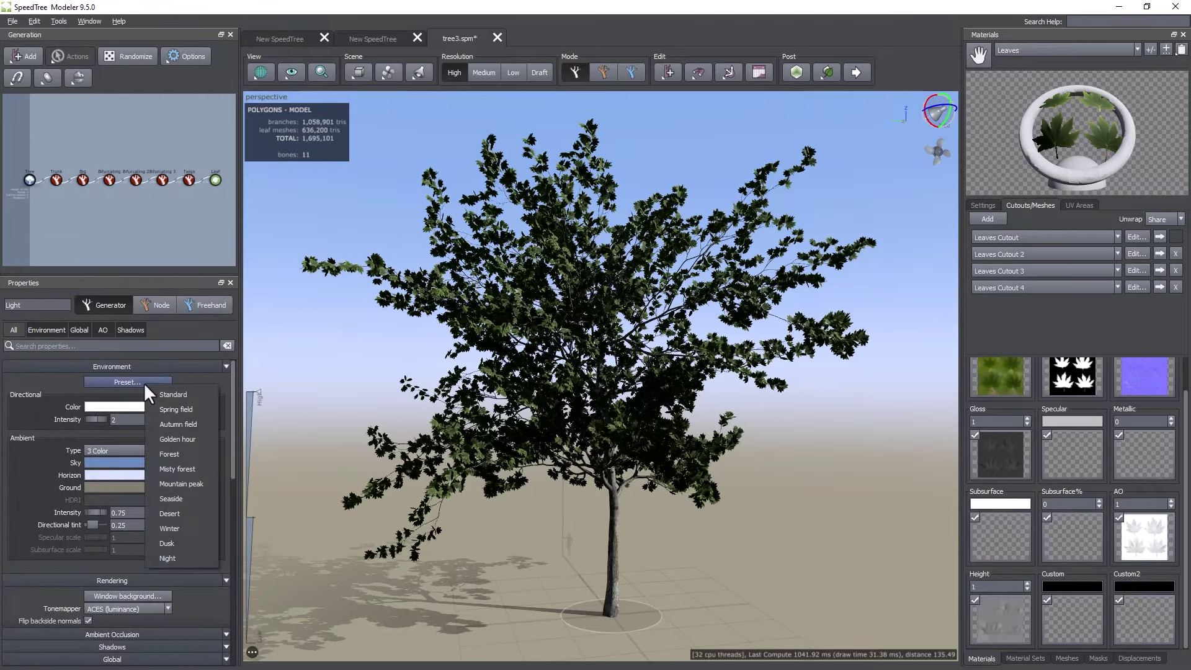
pyautogui.click(169, 453)
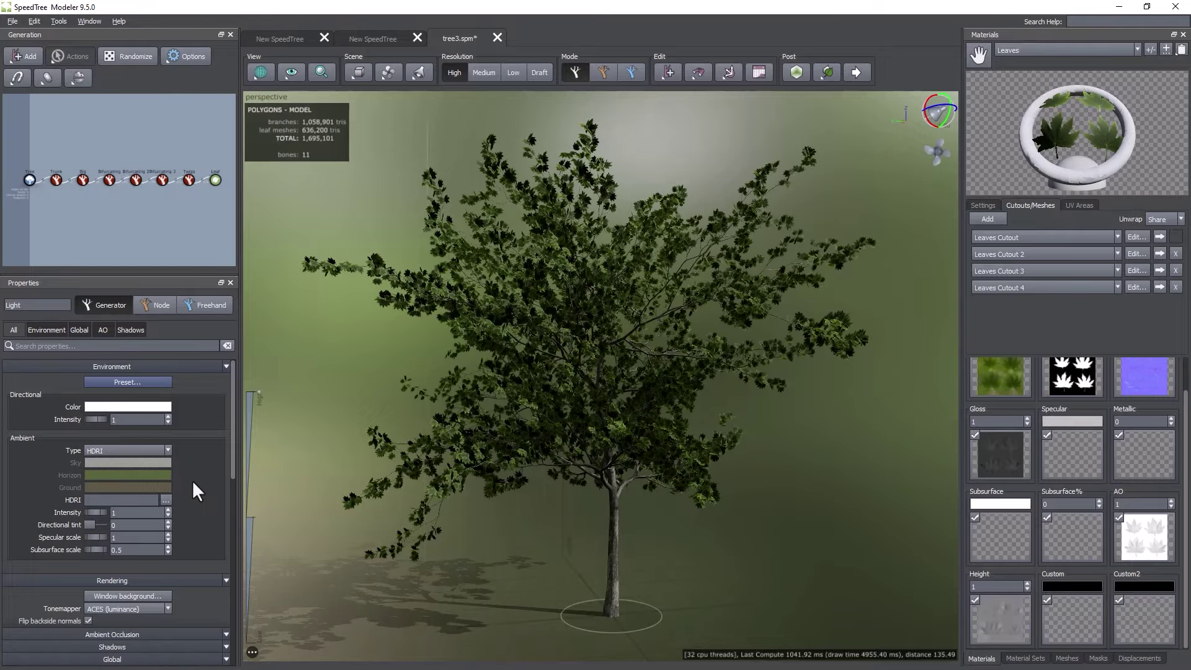
pyautogui.moveTo(501, 557)
pyautogui.mouseDown()
pyautogui.moveTo(481, 543)
pyautogui.moveTo(516, 557)
pyautogui.mouseUp()
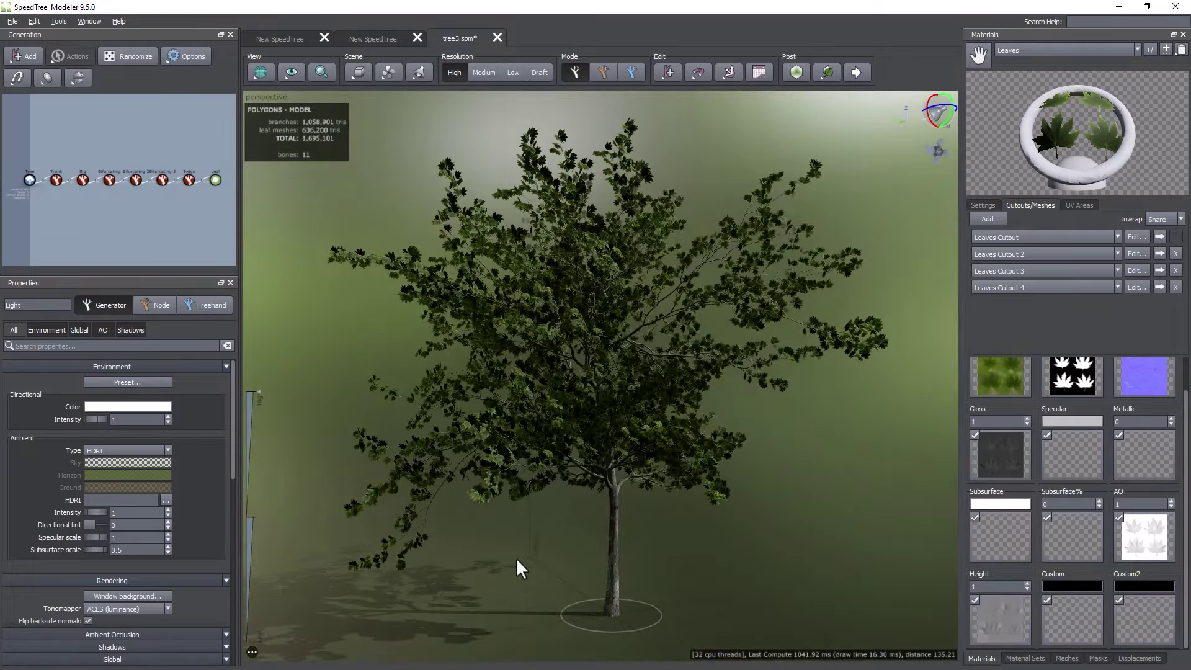
pyautogui.click(128, 381)
pyautogui.click(155, 448)
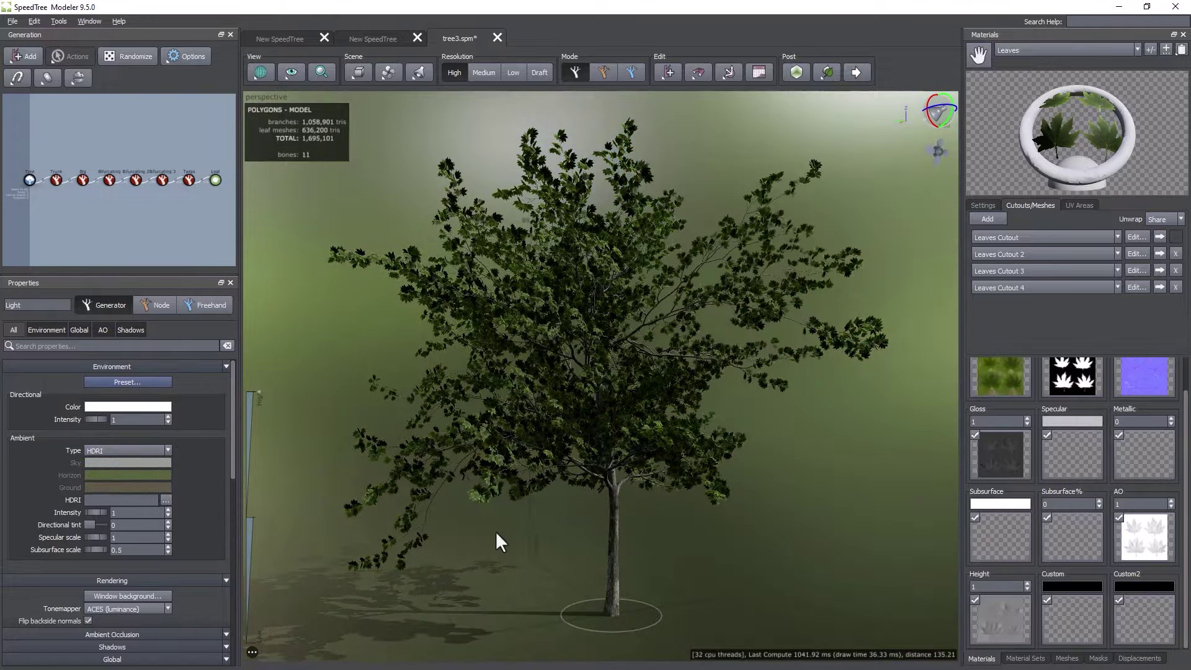
pyautogui.moveTo(497, 531)
pyautogui.mouseDown()
pyautogui.moveTo(538, 531)
pyautogui.moveTo(482, 530)
pyautogui.mouseUp()
pyautogui.scroll(-3, 559, 479)
pyautogui.scroll(6, 560, 482)
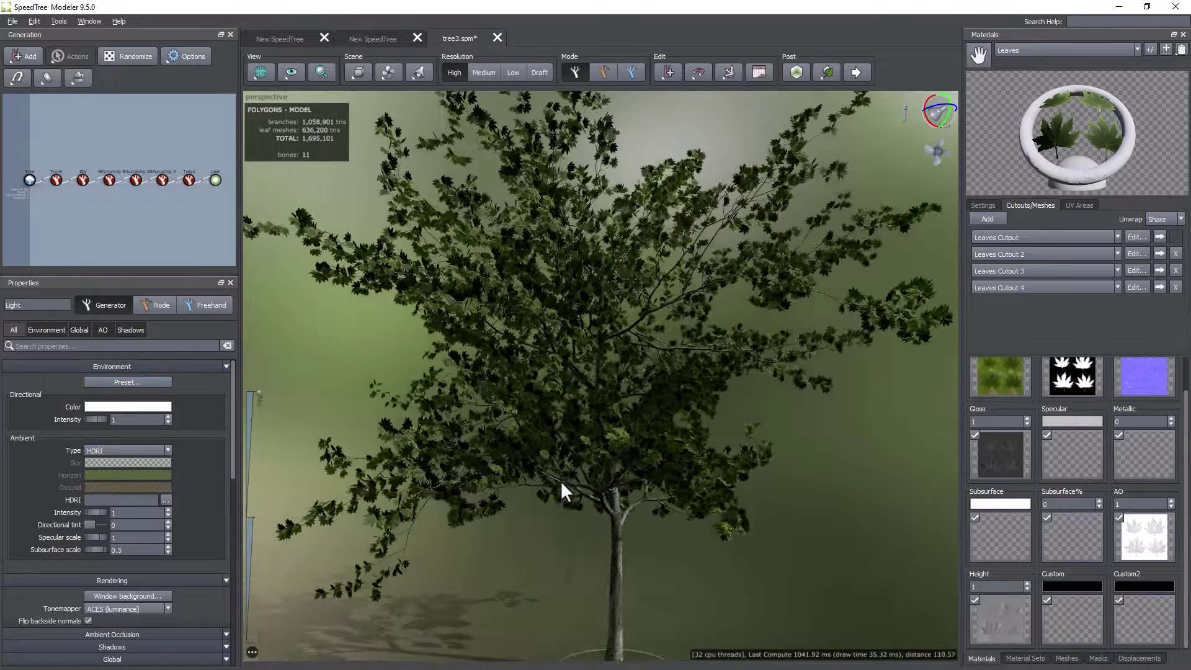
pyautogui.scroll(-3, 559, 482)
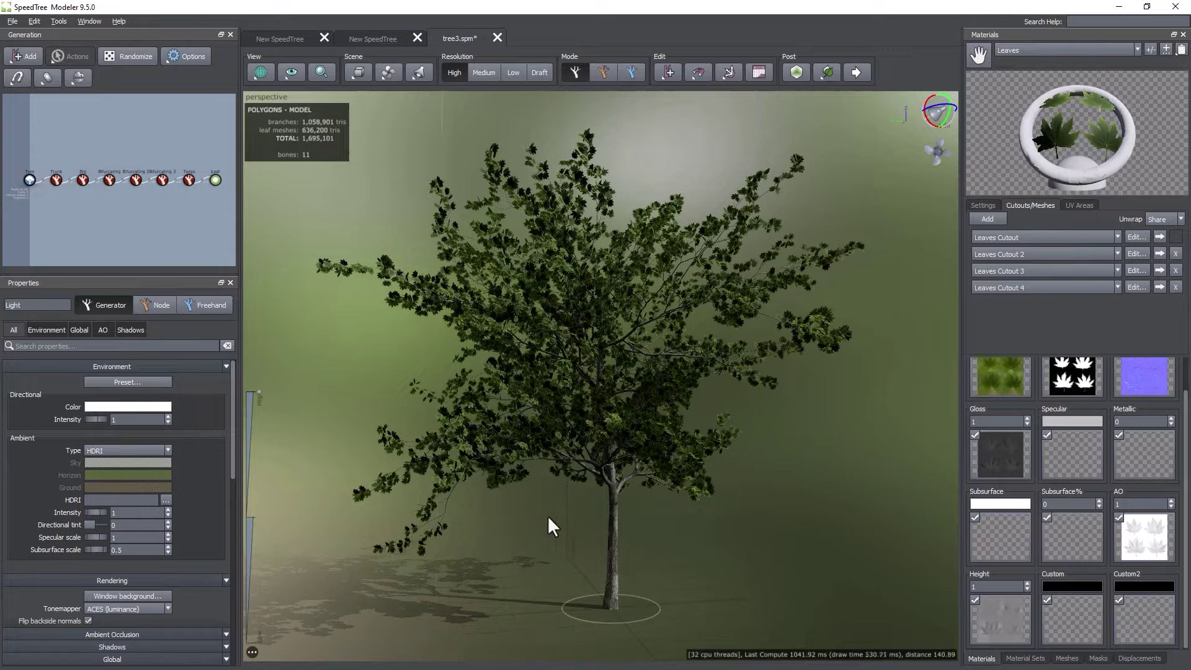
pyautogui.moveTo(548, 521); pyautogui.dragTo(515, 519)
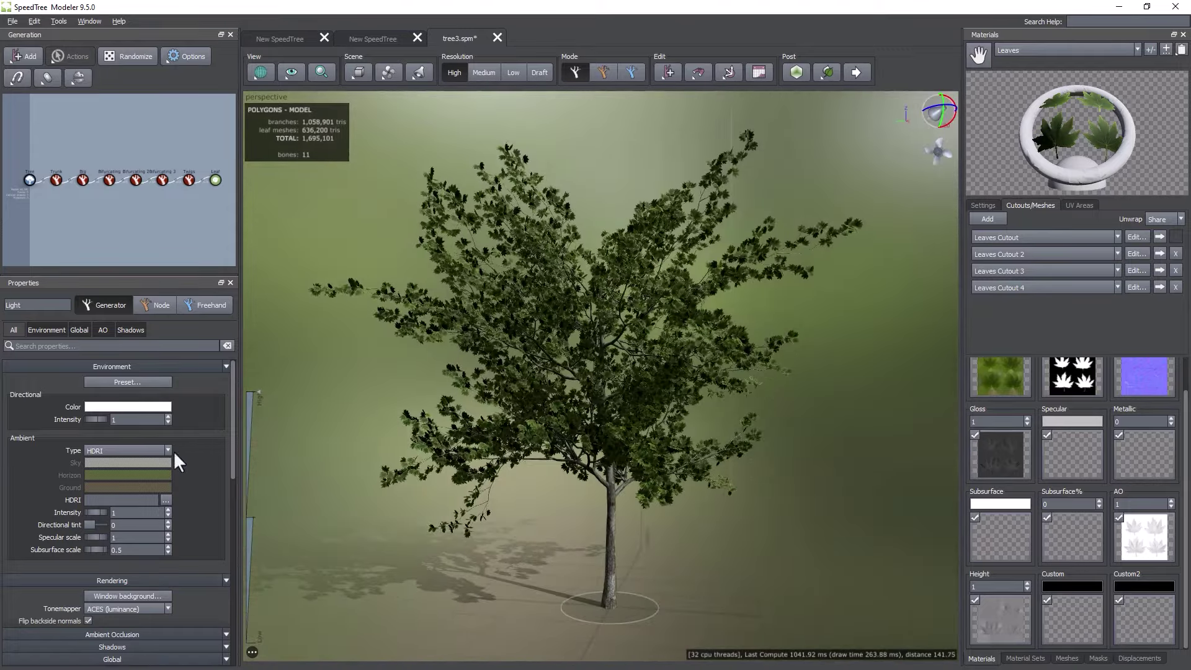
pyautogui.scroll(-4, 174, 453)
pyautogui.scroll(-1, 175, 452)
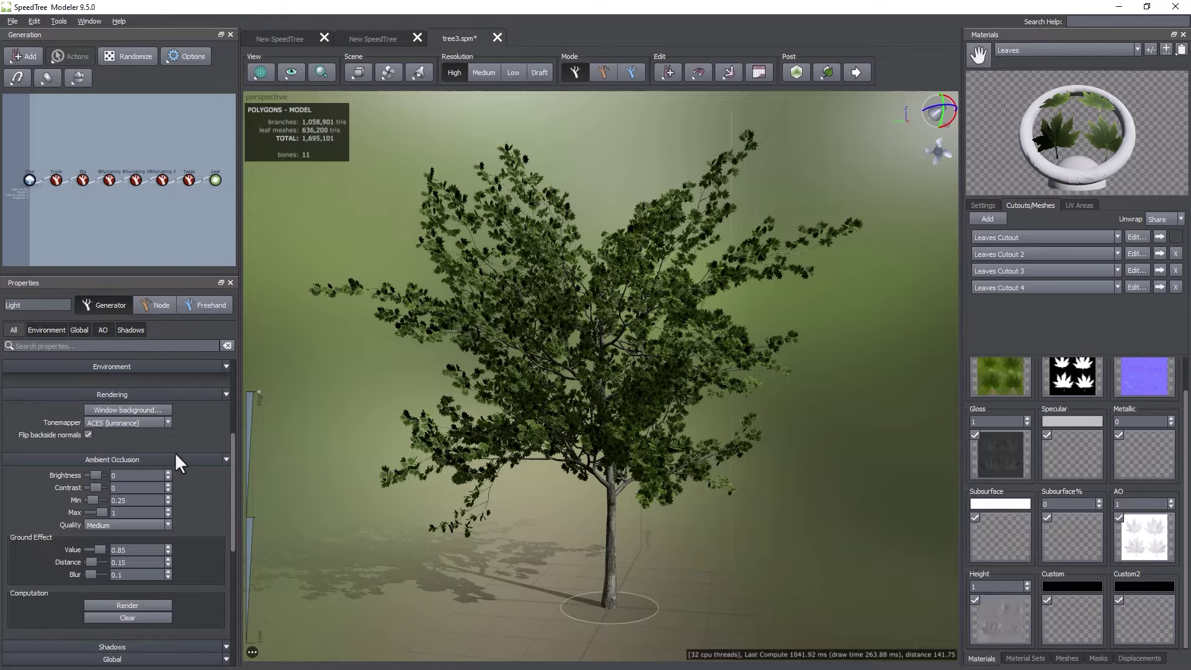
# Set Ambient Occlusion Brightness to 0.5 and inspect the shading across the whole tree
pyautogui.click(91, 475)
pyautogui.write('1')
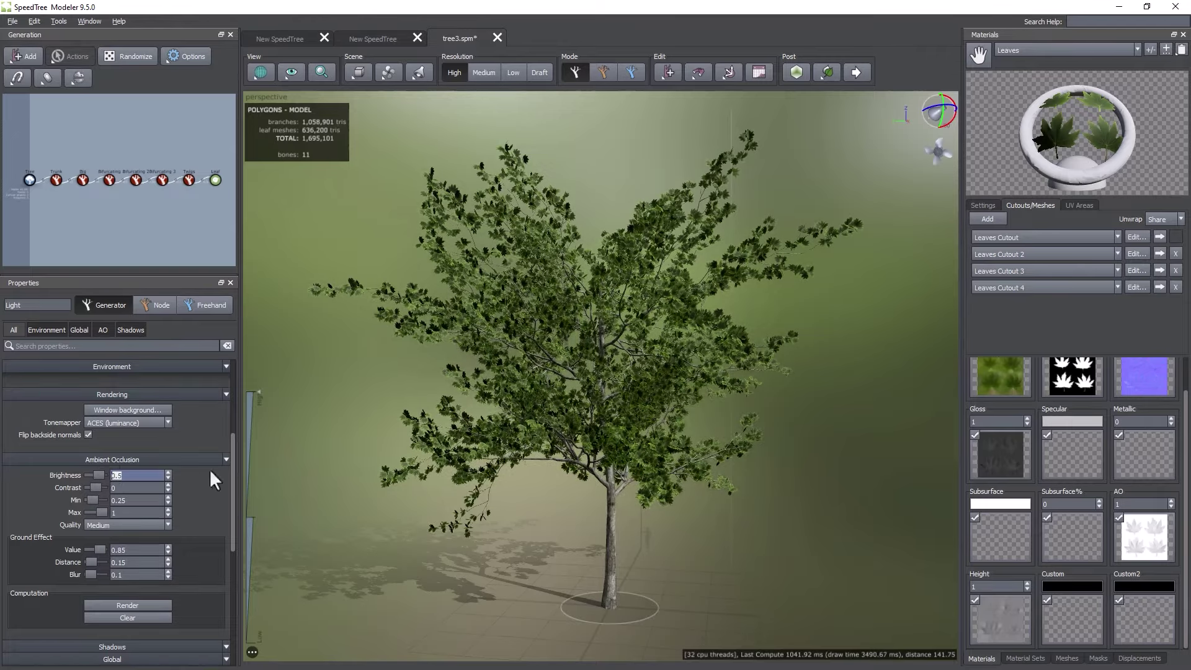
pyautogui.scroll(-2, 592, 423)
pyautogui.scroll(6, 592, 424)
pyautogui.scroll(-5, 591, 426)
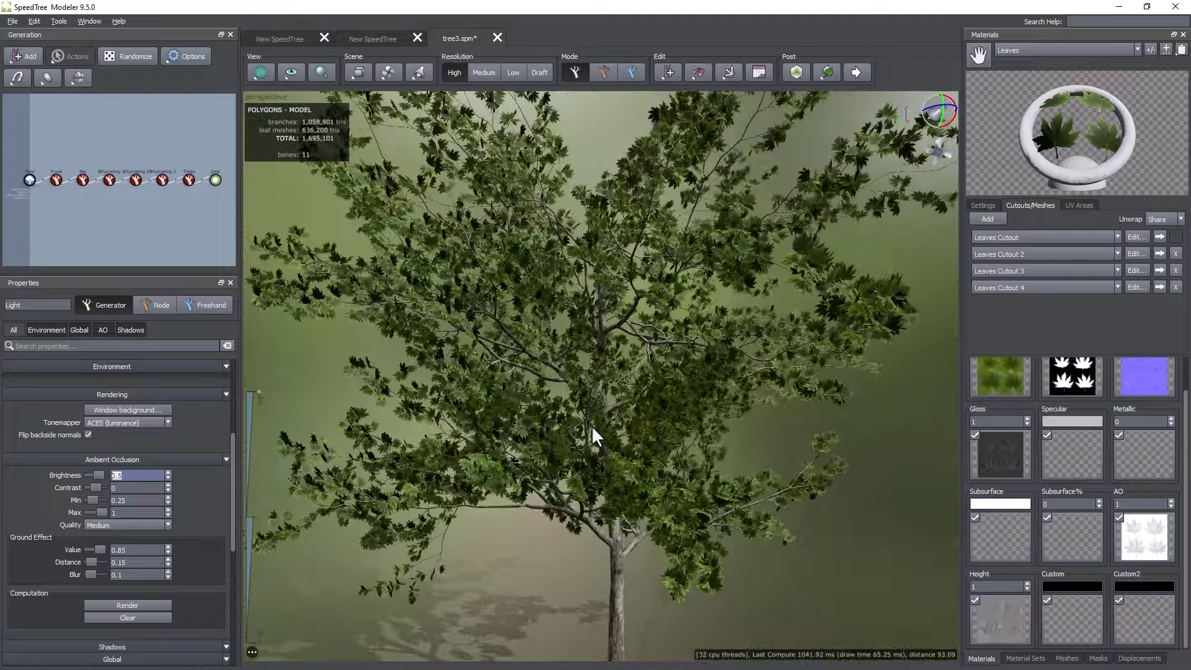
pyautogui.moveTo(510, 479)
pyautogui.mouseDown()
pyautogui.moveTo(564, 483)
pyautogui.moveTo(473, 479)
pyautogui.moveTo(527, 481)
pyautogui.mouseUp()
pyautogui.scroll(-3, 576, 497)
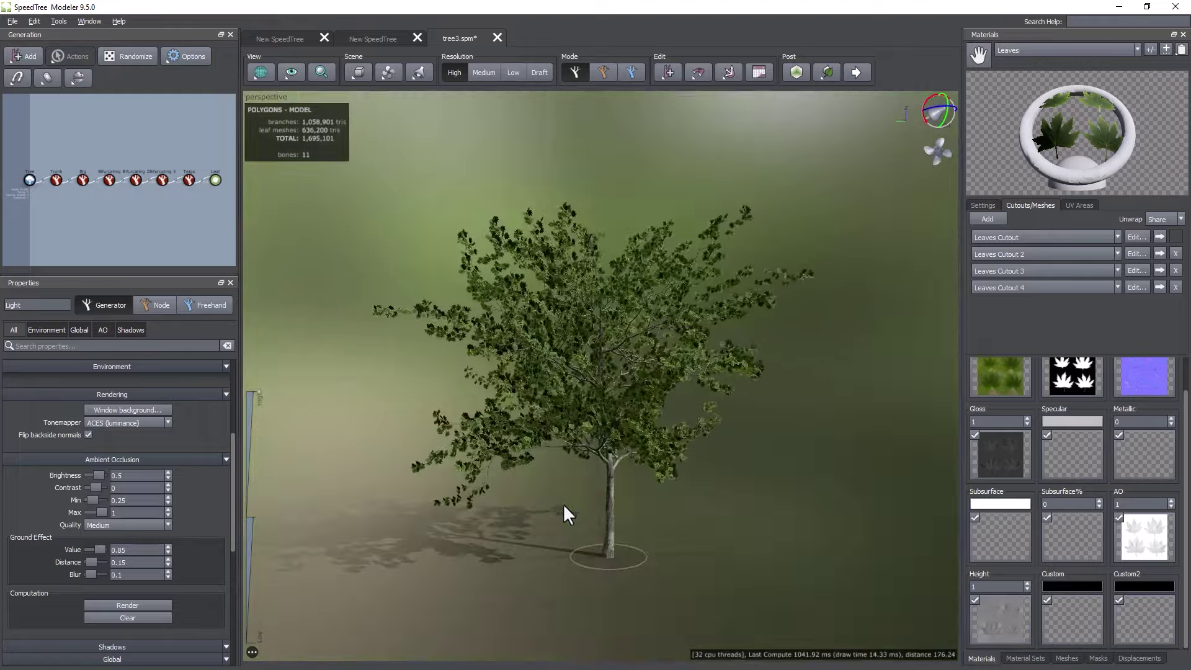
pyautogui.moveTo(563, 504); pyautogui.dragTo(601, 497)
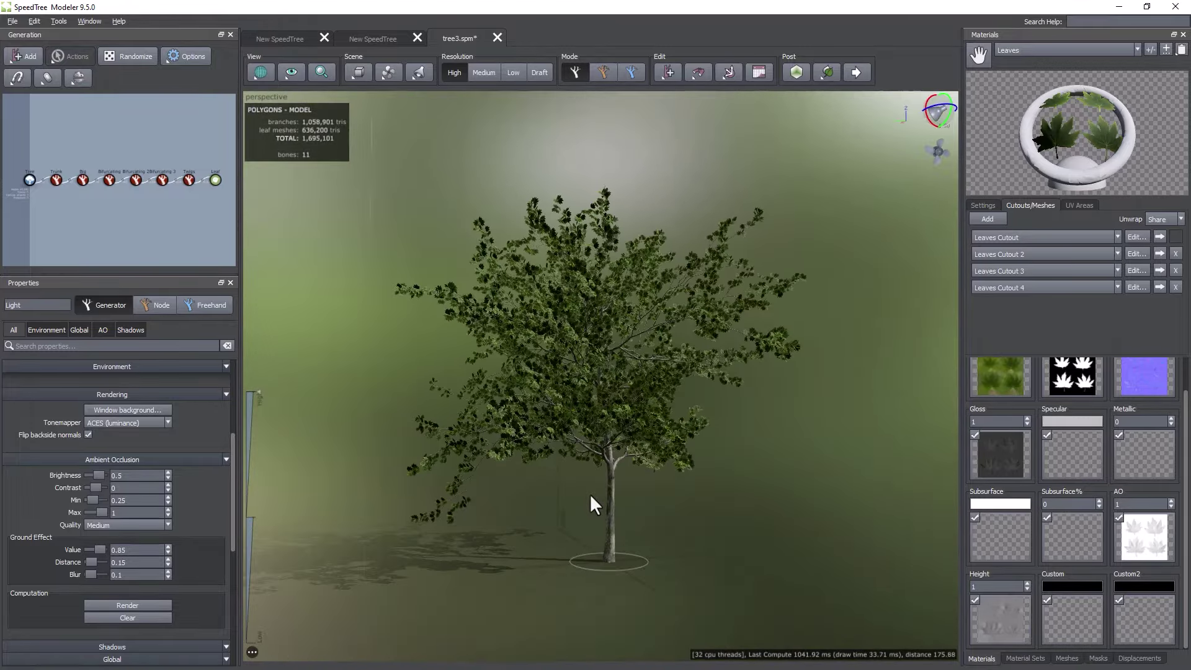
pyautogui.scroll(2, 571, 497)
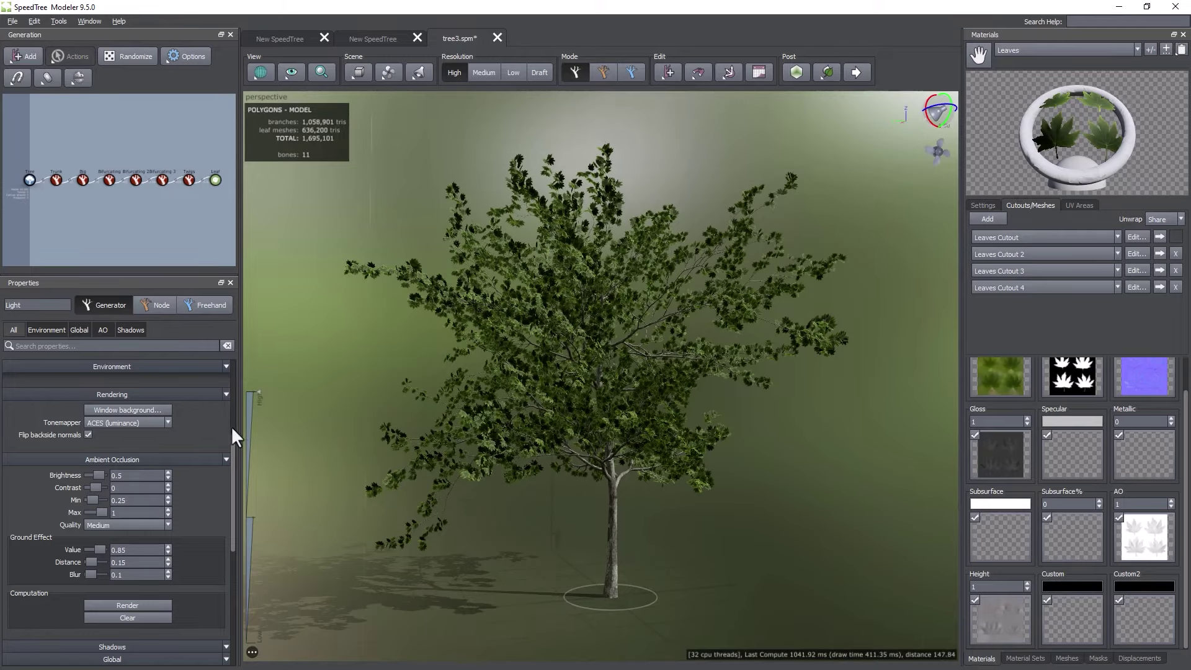
# Change the Environment tonemapper from ACES (Luminance) to Unreal
pyautogui.click(112, 367)
pyautogui.click(187, 634)
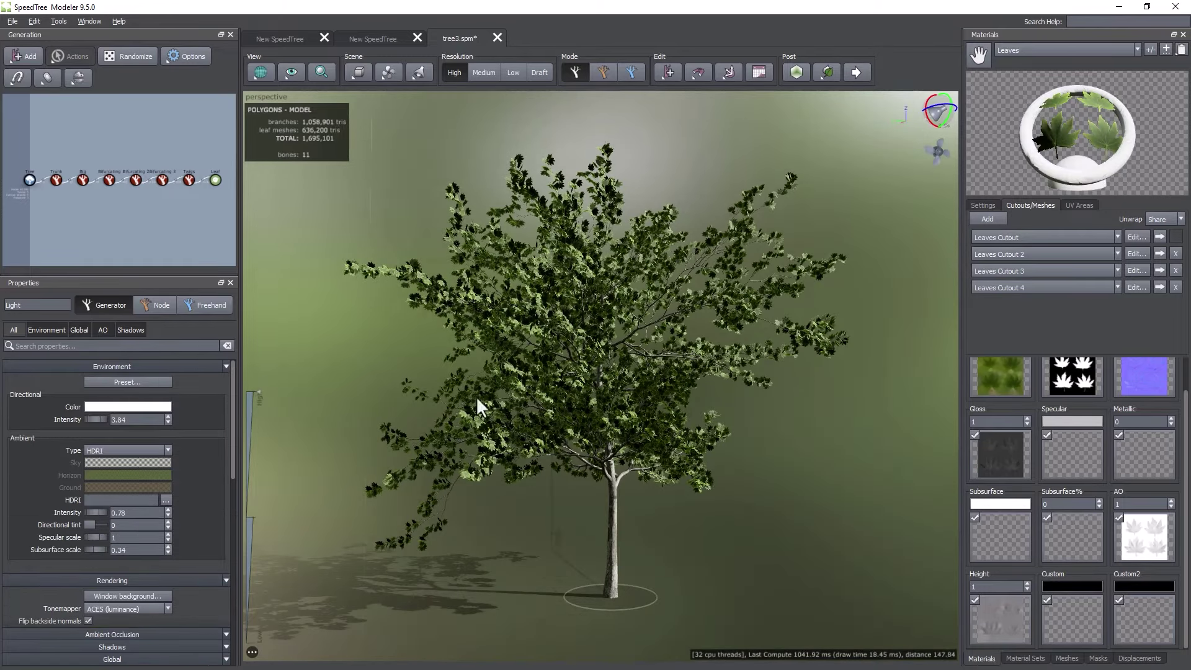
pyautogui.click(141, 610)
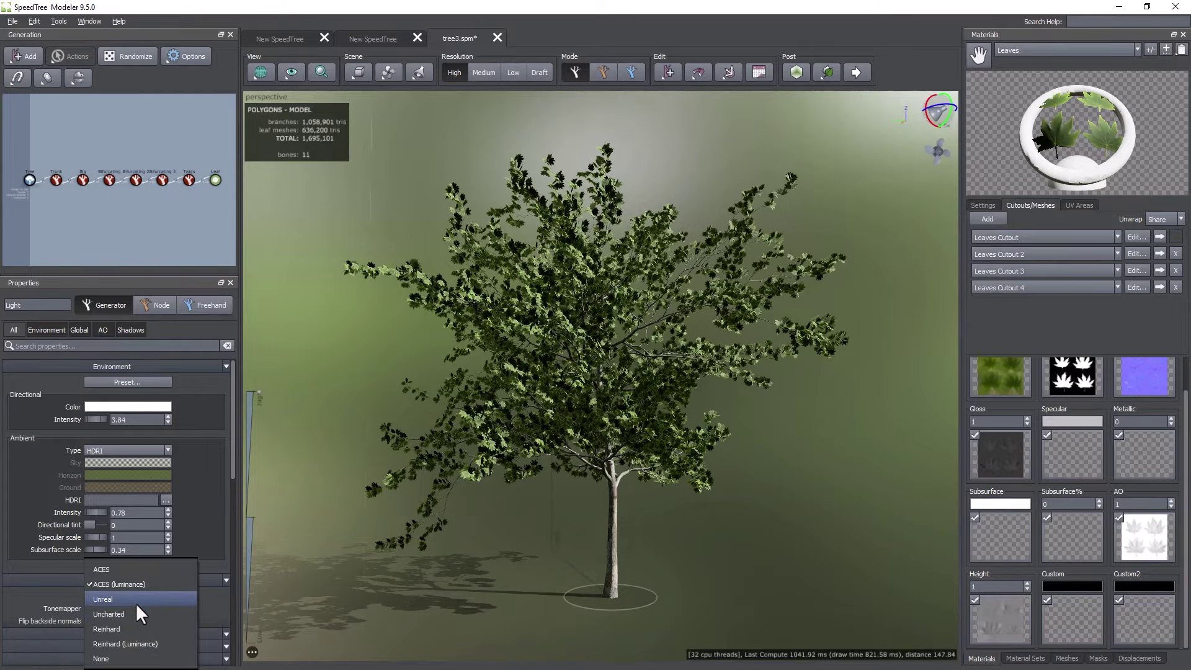
pyautogui.click(136, 602)
pyautogui.moveTo(548, 565); pyautogui.dragTo(430, 568)
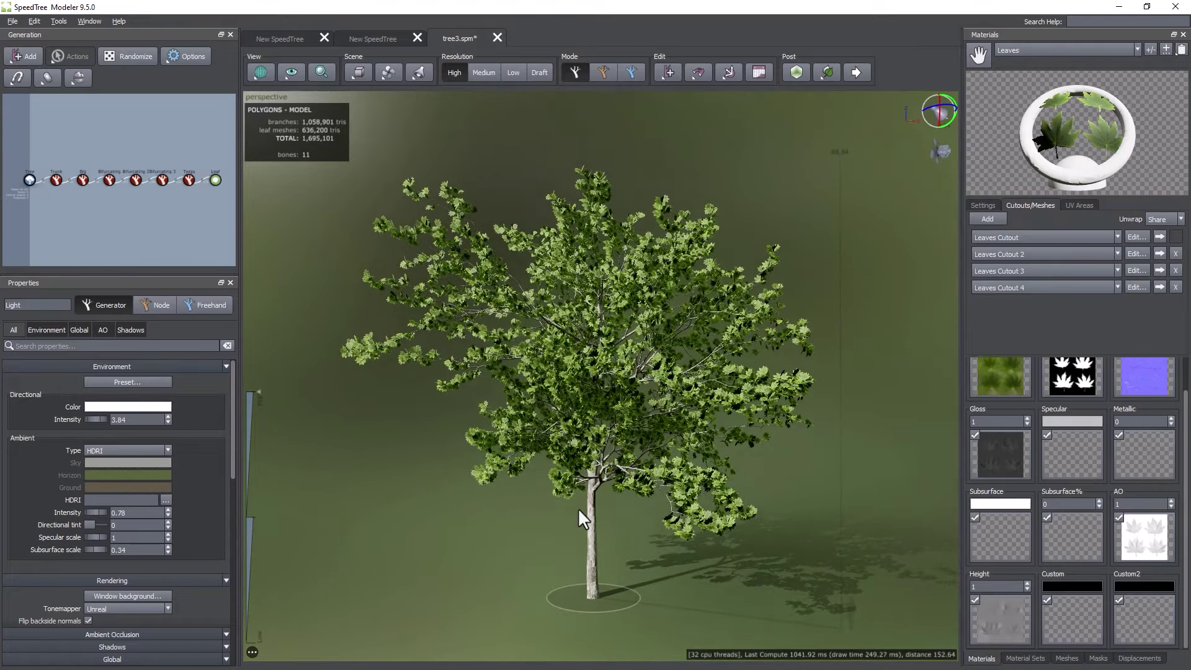
# Orbit the view around the fully leafed maple
pyautogui.moveTo(579, 496); pyautogui.dragTo(531, 502)
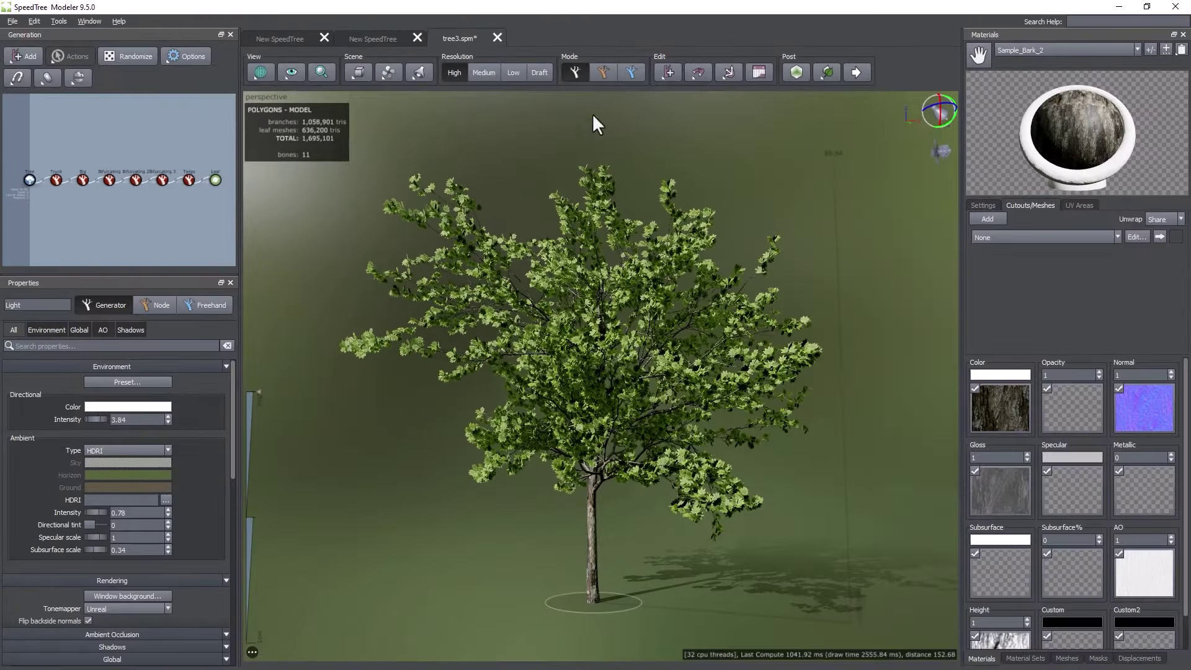
# Zoom toward the trunk base and select a large branch to pick the Big generator
pyautogui.scroll(5, 497, 527)
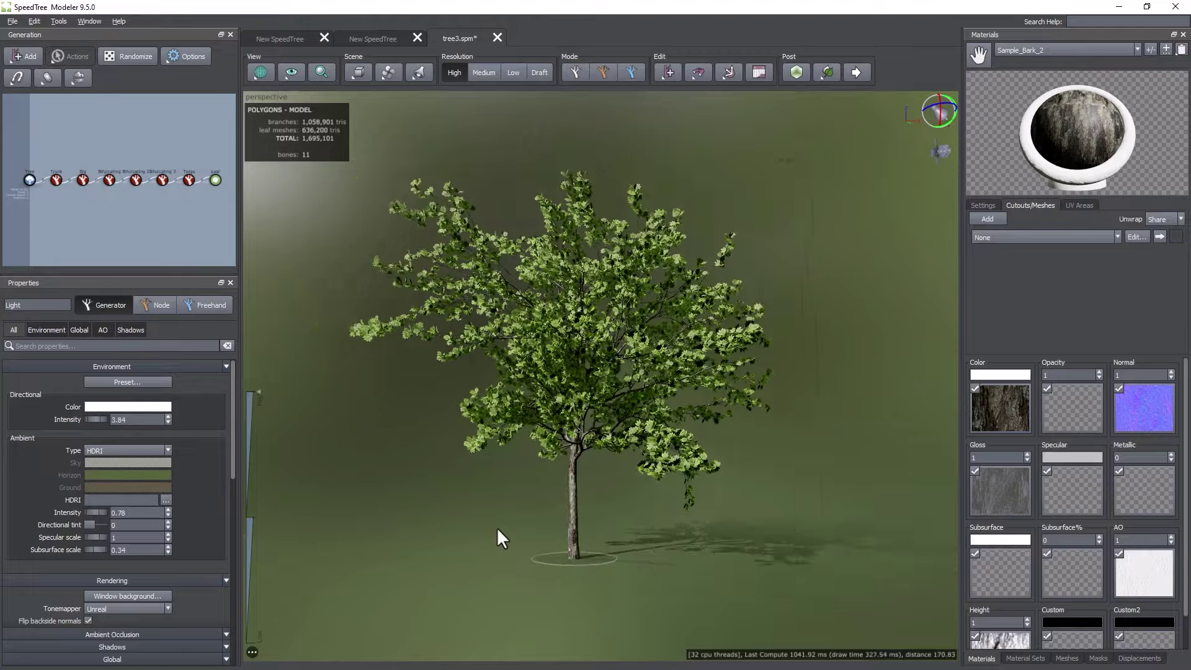
pyautogui.scroll(3, 501, 530)
pyautogui.moveTo(479, 538); pyautogui.dragTo(605, 403)
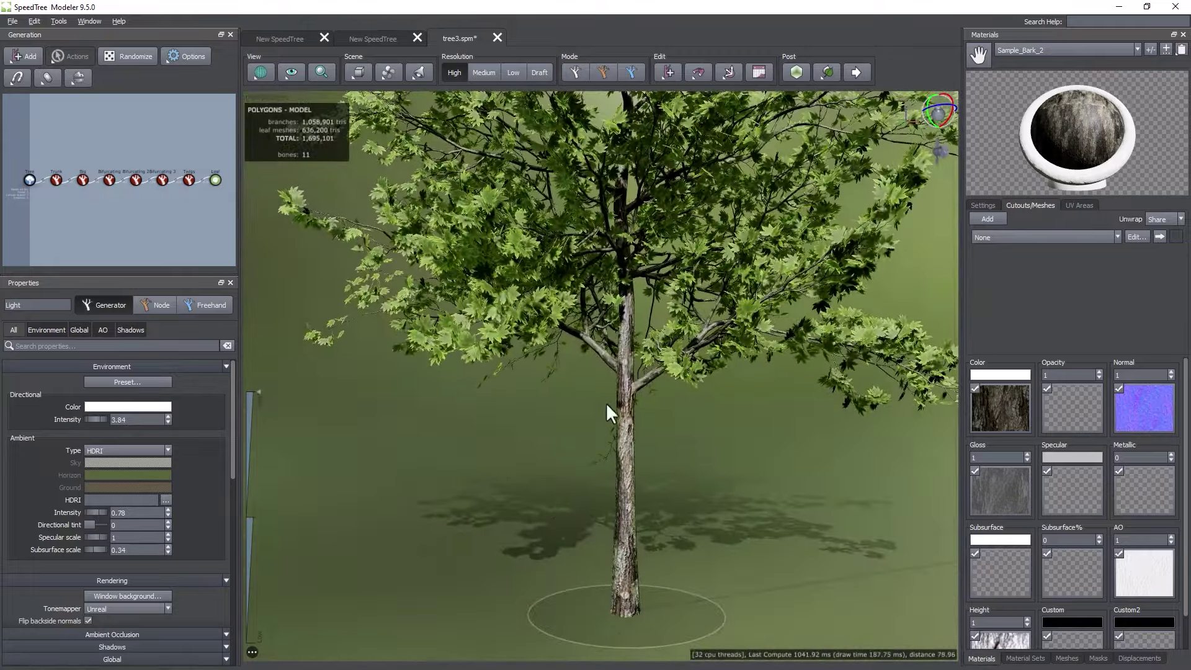
pyautogui.click(600, 359)
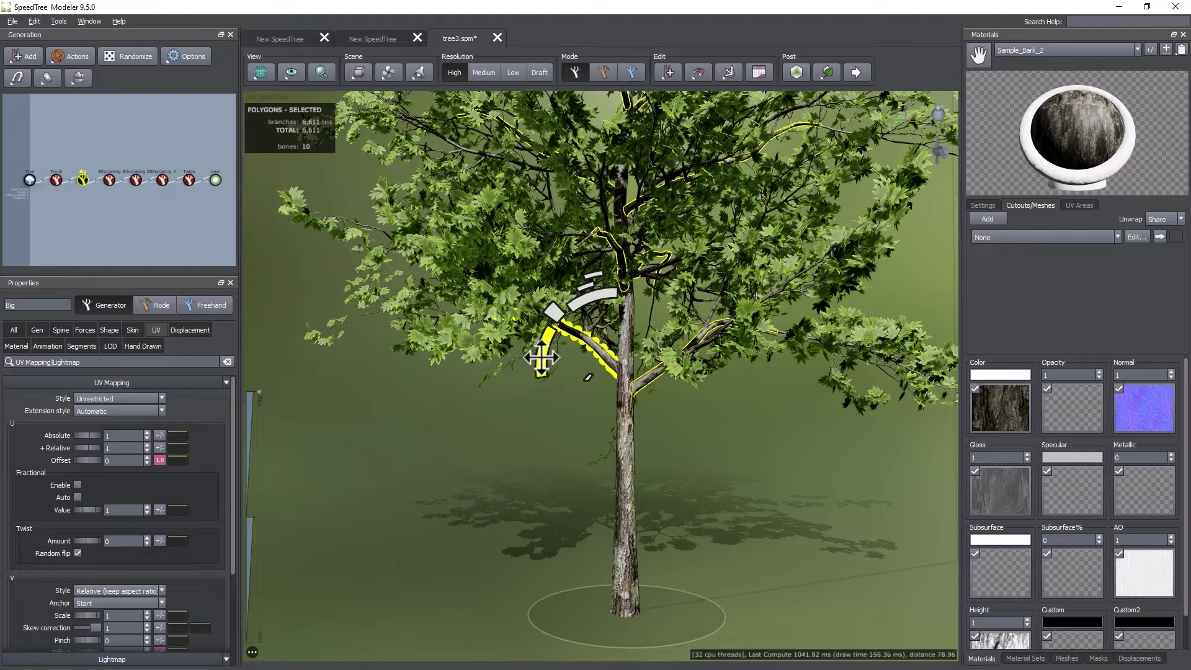
# Re-angle the Big branches with the arc gizmo until Spine Start angle reads 0.277
pyautogui.moveTo(541, 358); pyautogui.dragTo(541, 338)
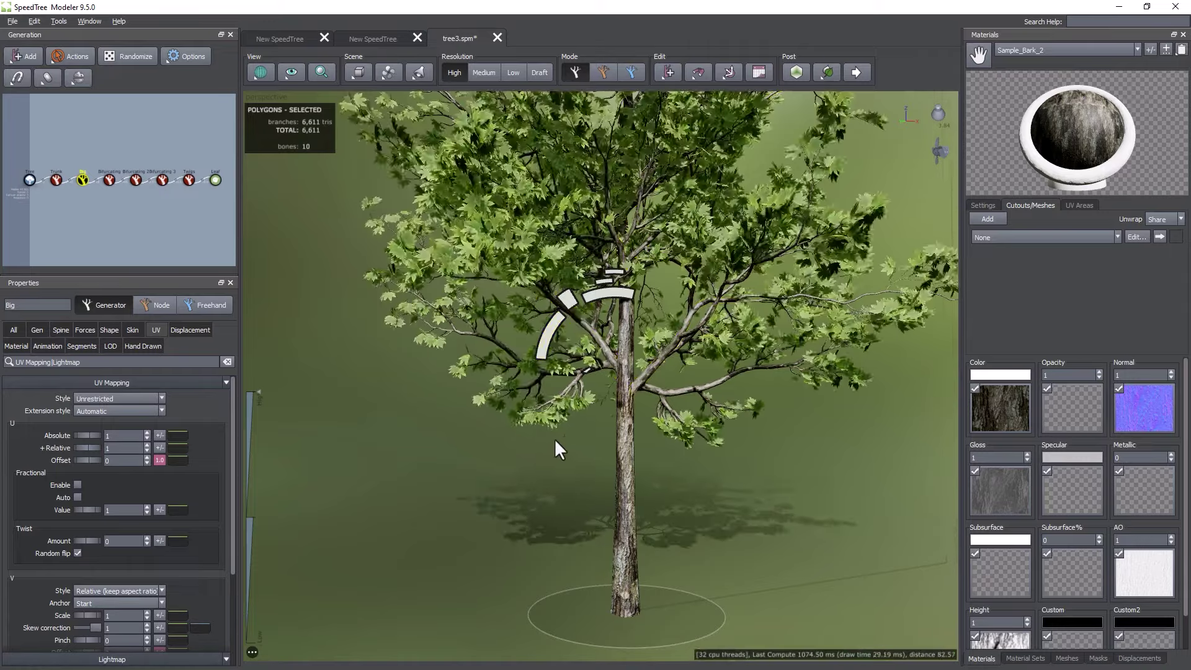
pyautogui.scroll(2, 555, 438)
pyautogui.scroll(-5, 555, 441)
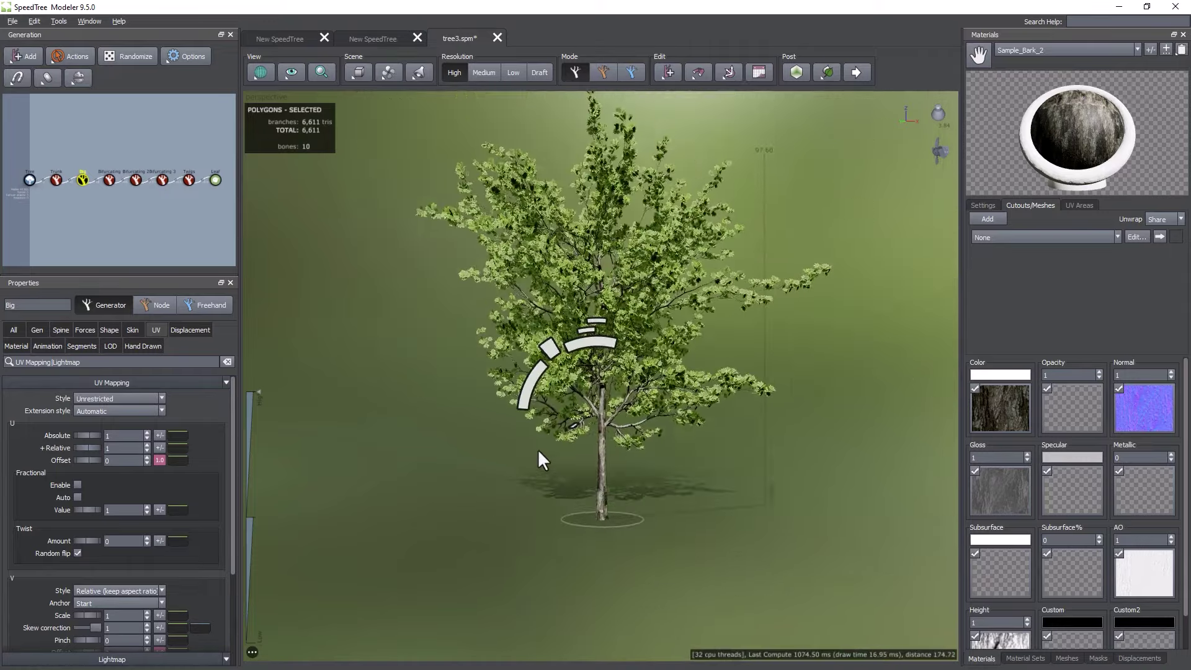
pyautogui.moveTo(539, 451); pyautogui.dragTo(537, 443)
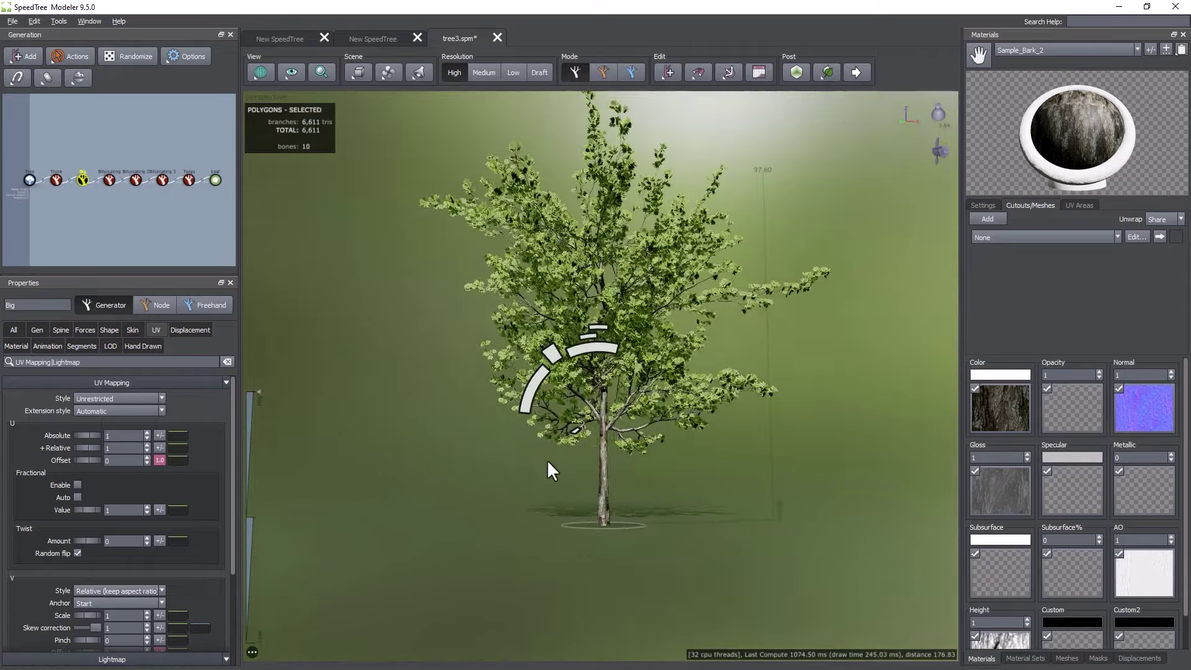
pyautogui.scroll(3, 549, 462)
pyautogui.scroll(-2, 546, 460)
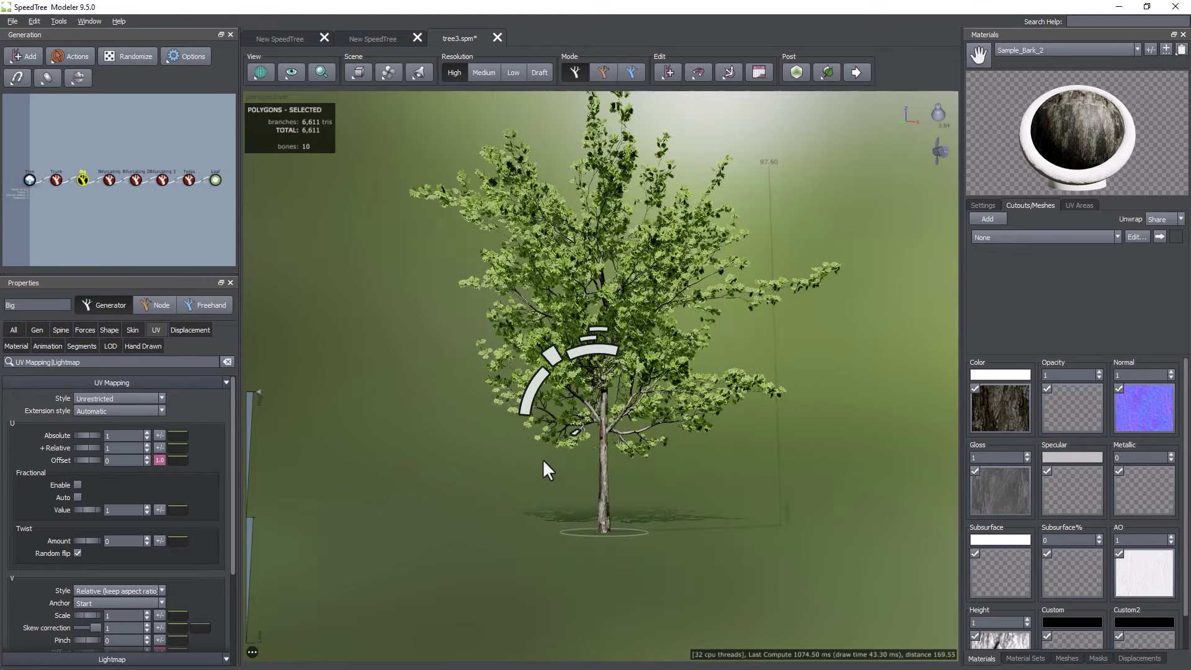
pyautogui.moveTo(542, 459); pyautogui.dragTo(542, 472)
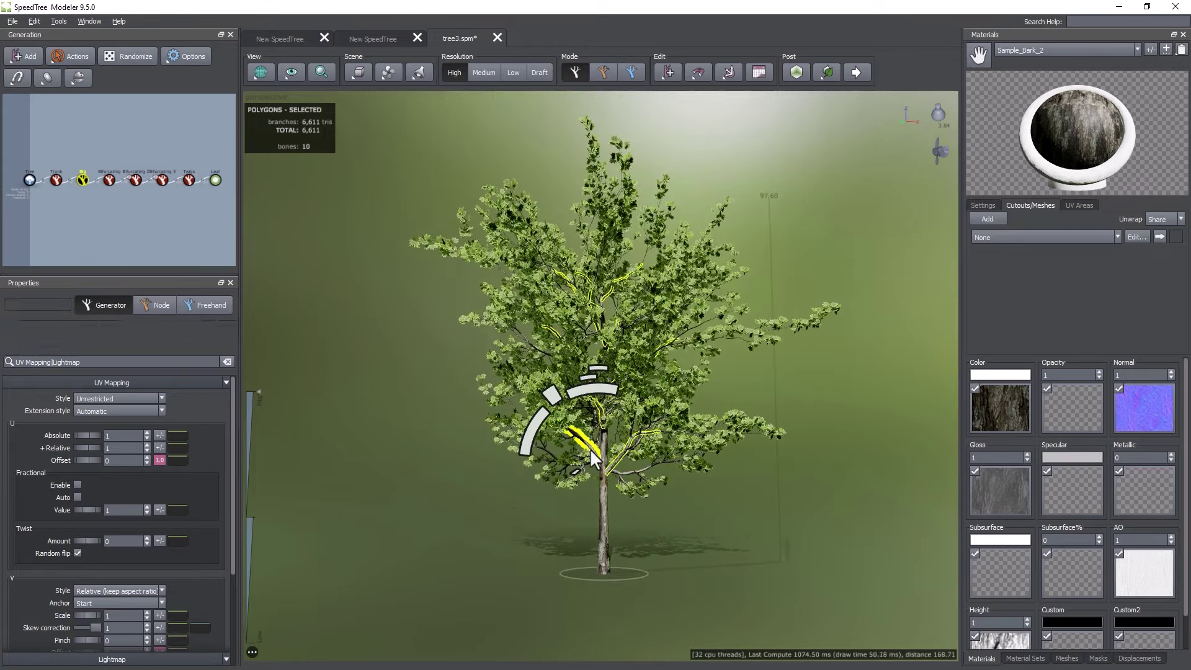
pyautogui.moveTo(531, 437); pyautogui.dragTo(525, 510)
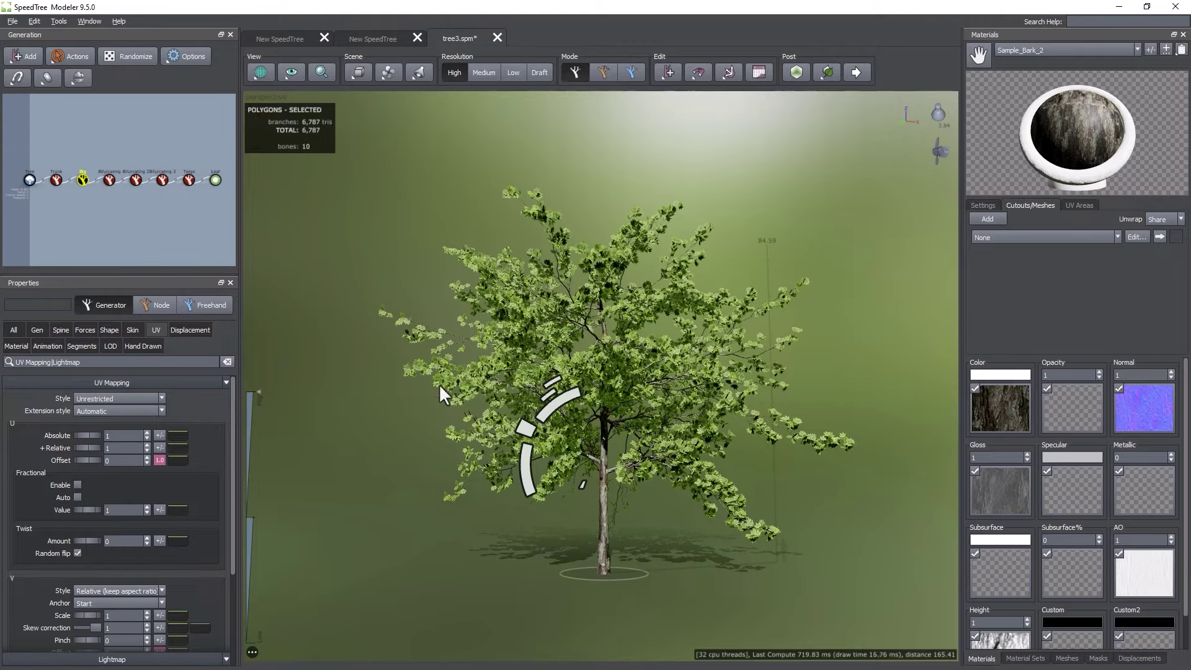
pyautogui.moveTo(527, 475); pyautogui.dragTo(529, 400)
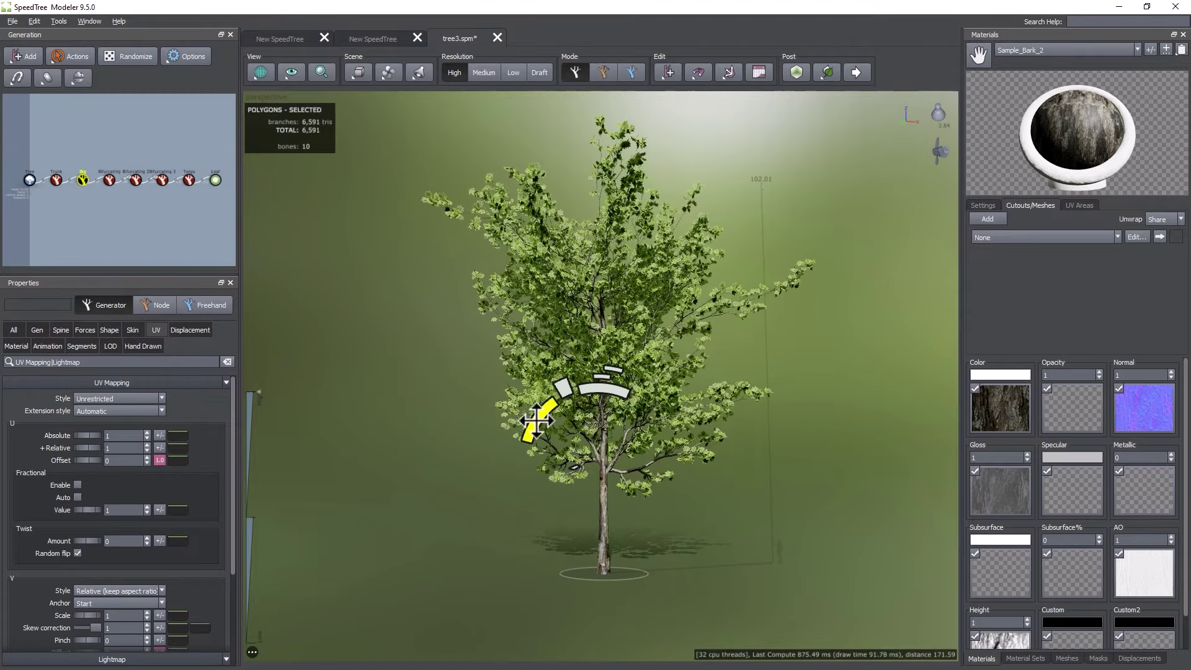
pyautogui.moveTo(537, 422); pyautogui.dragTo(562, 404)
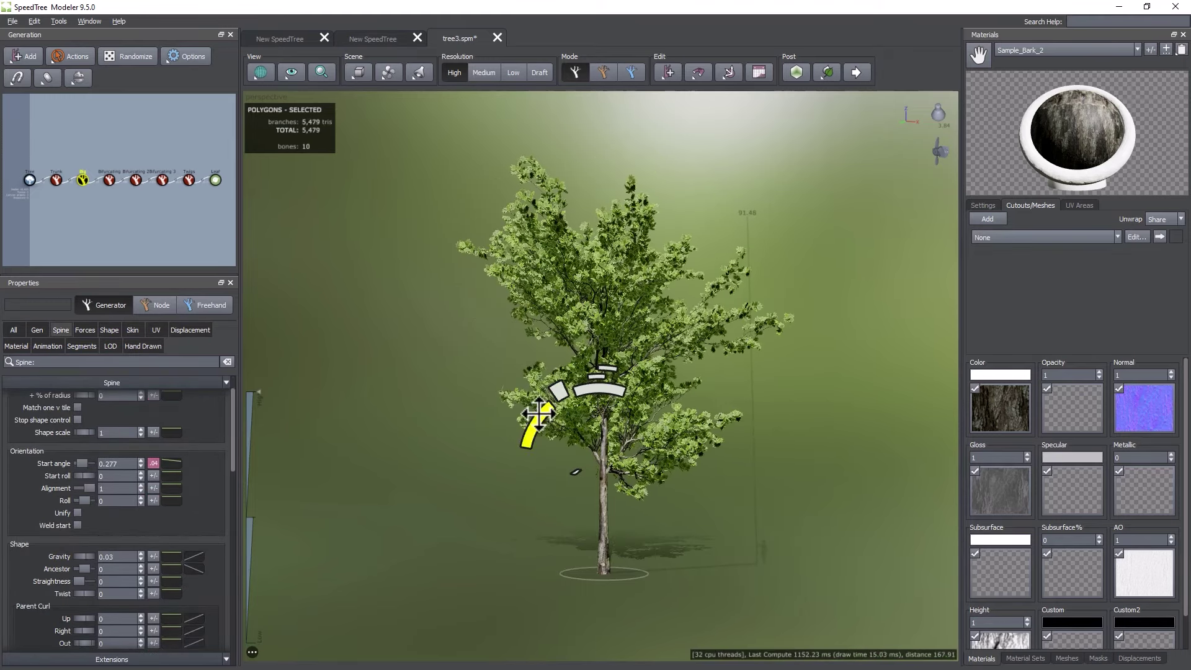
# Adjust the Big branches' start angle and raise their Gravity to 0.052
pyautogui.moveTo(537, 418); pyautogui.dragTo(525, 442)
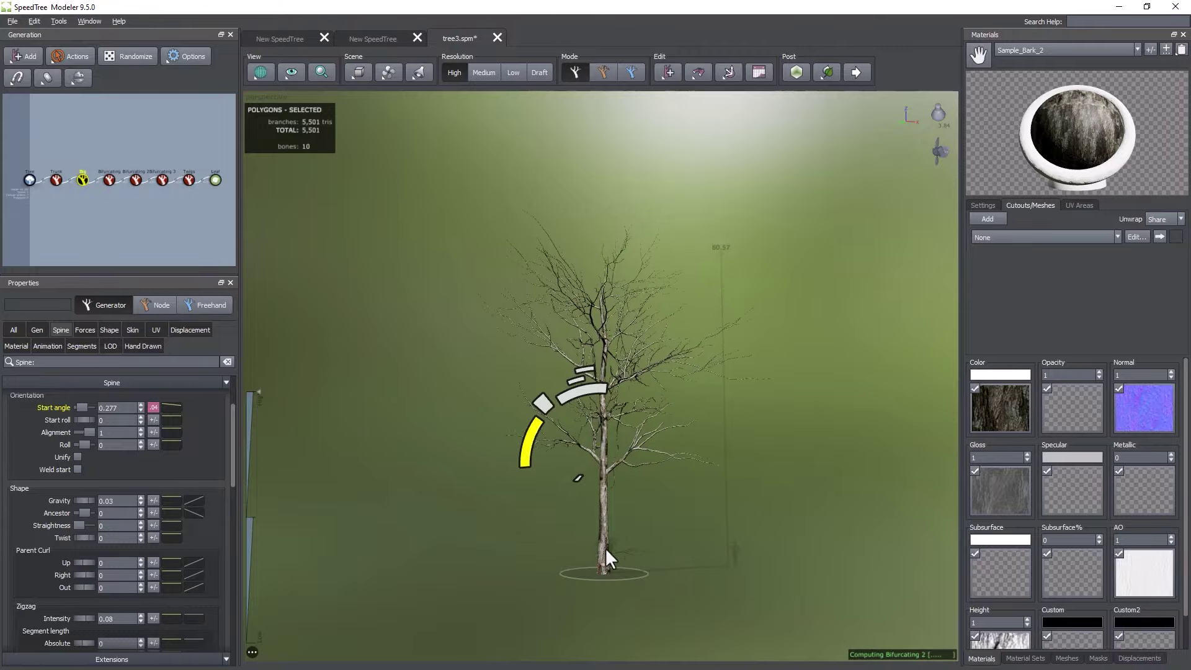
pyautogui.moveTo(605, 549)
pyautogui.mouseDown()
pyautogui.moveTo(641, 538)
pyautogui.moveTo(553, 543)
pyautogui.moveTo(701, 544)
pyautogui.moveTo(685, 542)
pyautogui.mouseUp()
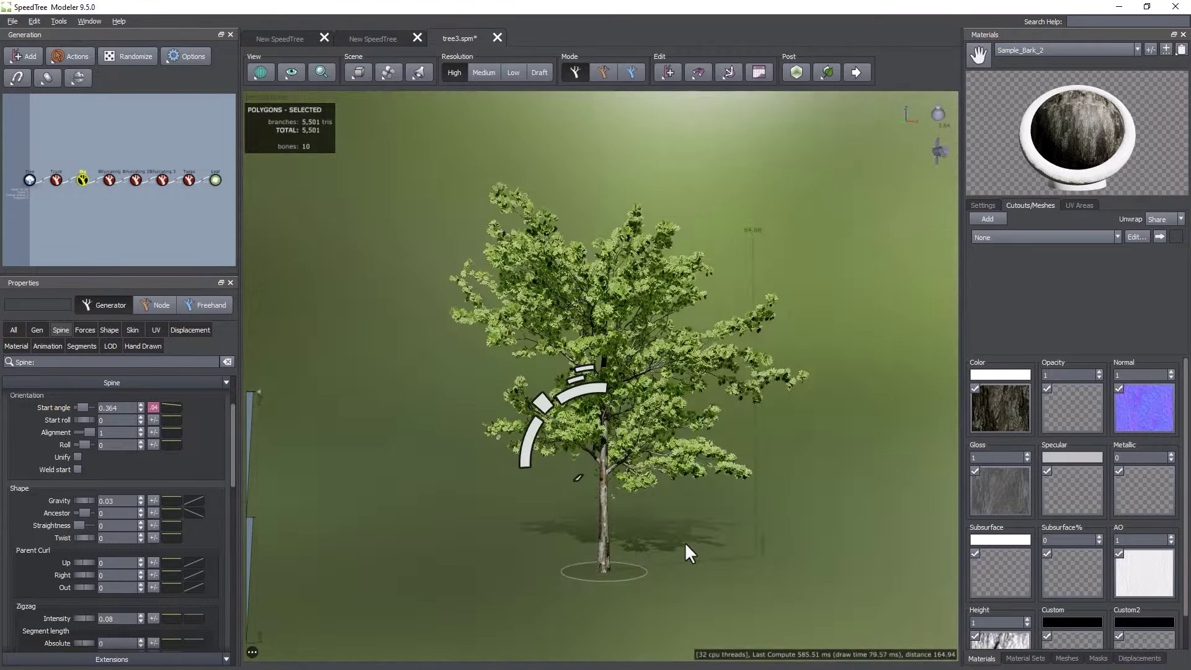
pyautogui.scroll(2, 616, 519)
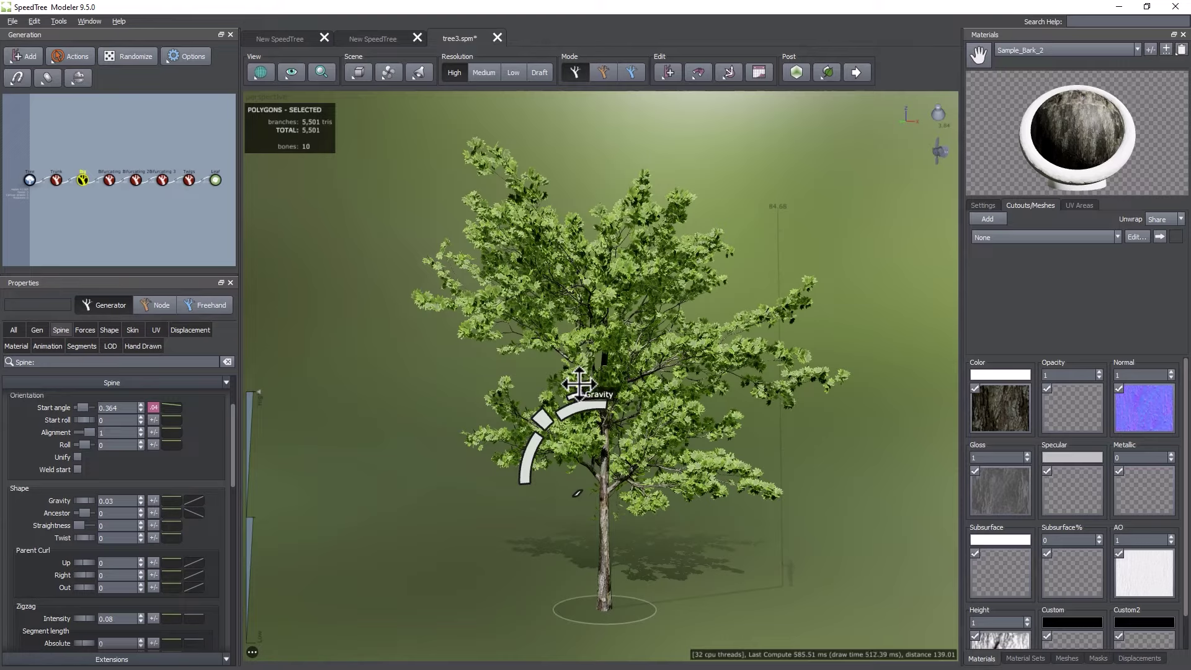
pyautogui.moveTo(578, 384); pyautogui.dragTo(568, 372)
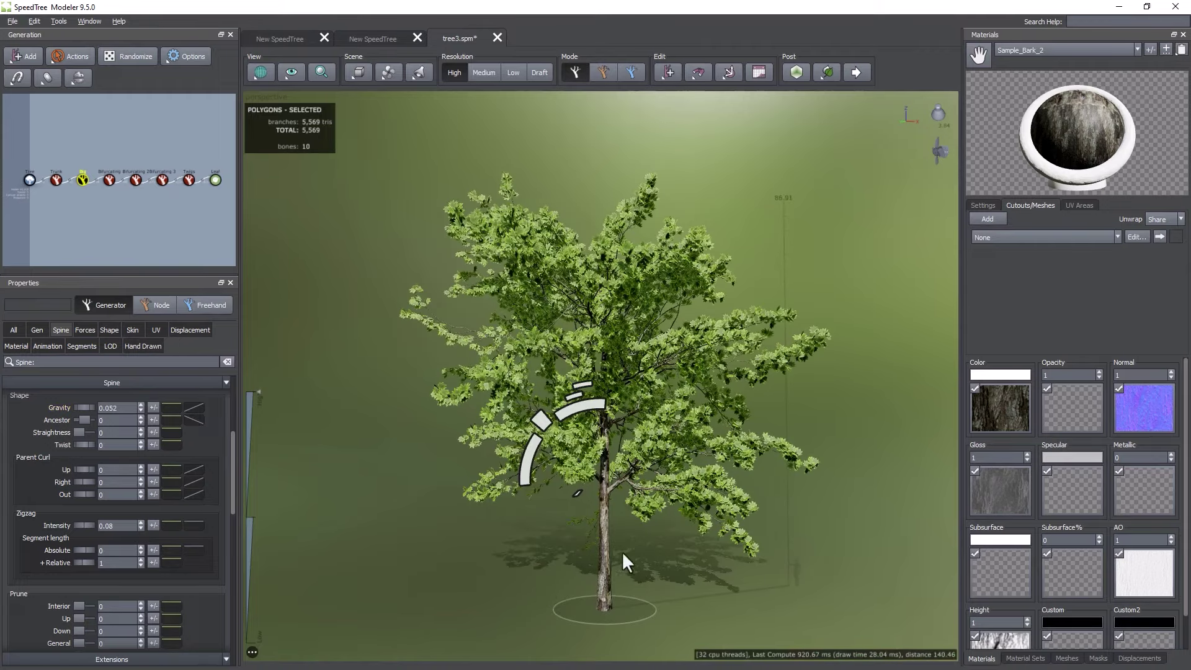
# Reselect the Big branches and lower their Start angle to 0.342
pyautogui.click(526, 571)
pyautogui.moveTo(524, 582); pyautogui.dragTo(544, 567)
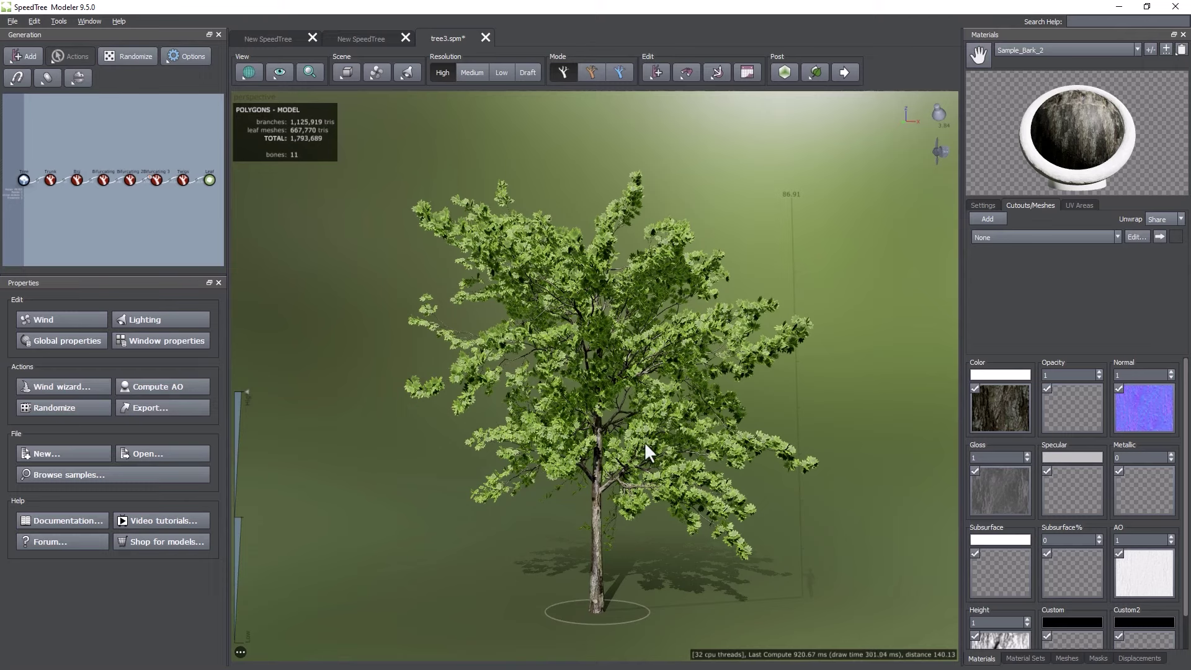
pyautogui.click(589, 479)
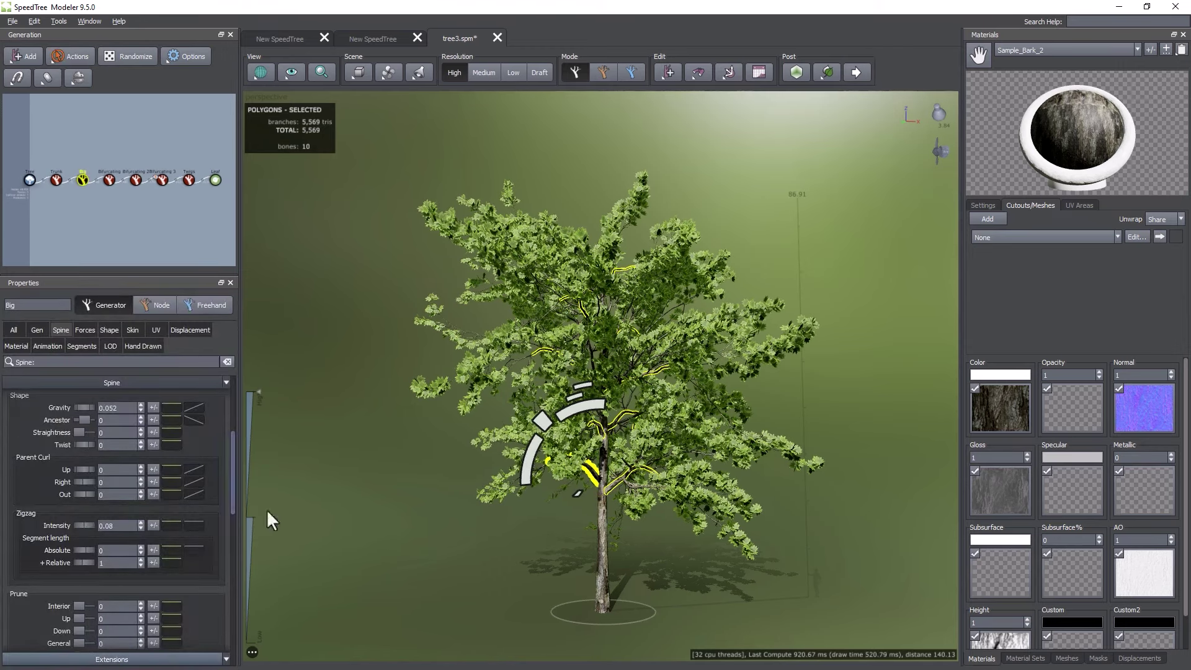
pyautogui.moveTo(528, 458); pyautogui.dragTo(525, 467)
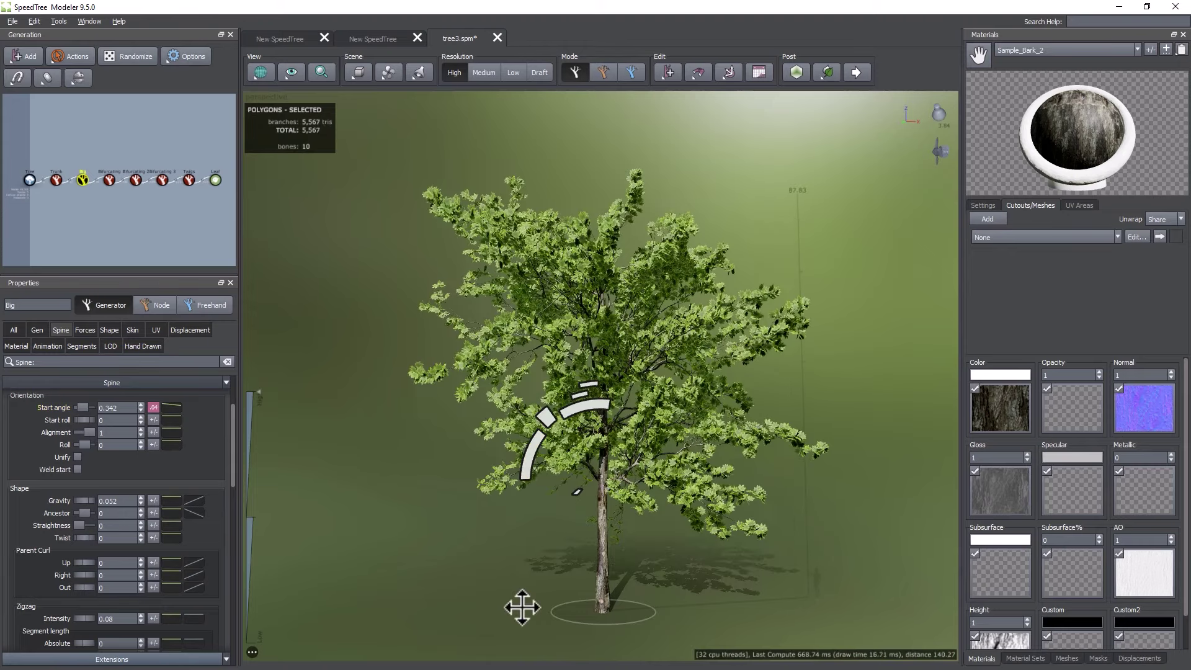
# In Node mode, slide one Big branch's base lower down the trunk
pyautogui.click(602, 72)
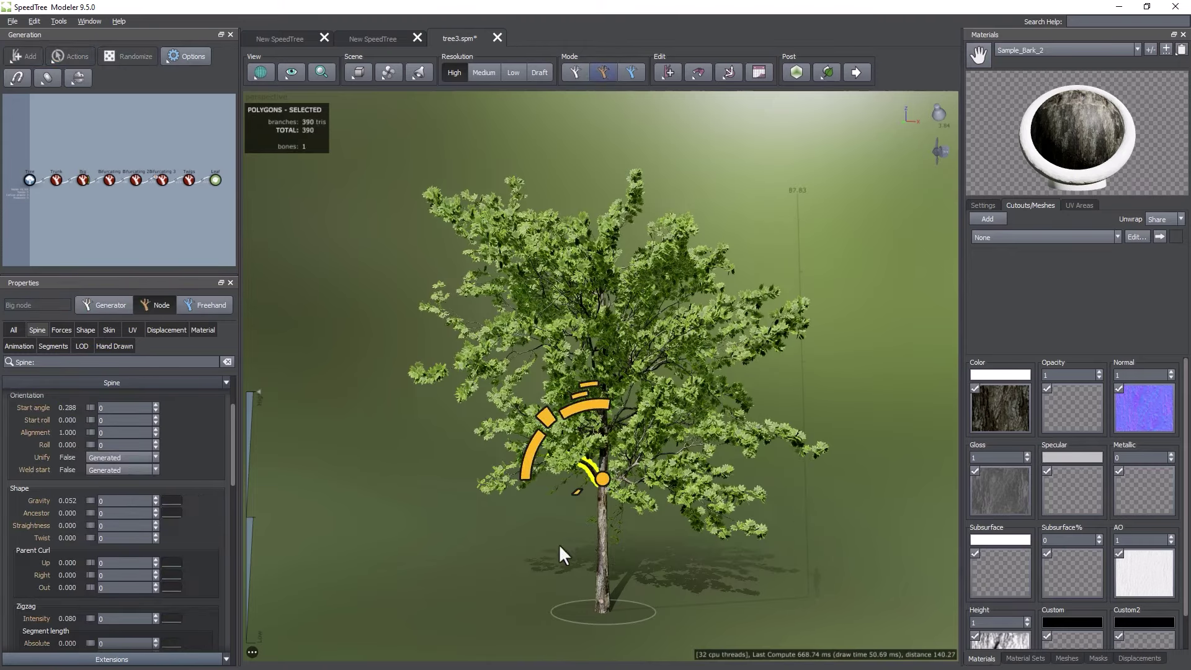
pyautogui.scroll(-2, 558, 543)
pyautogui.scroll(6, 557, 546)
pyautogui.scroll(-3, 529, 515)
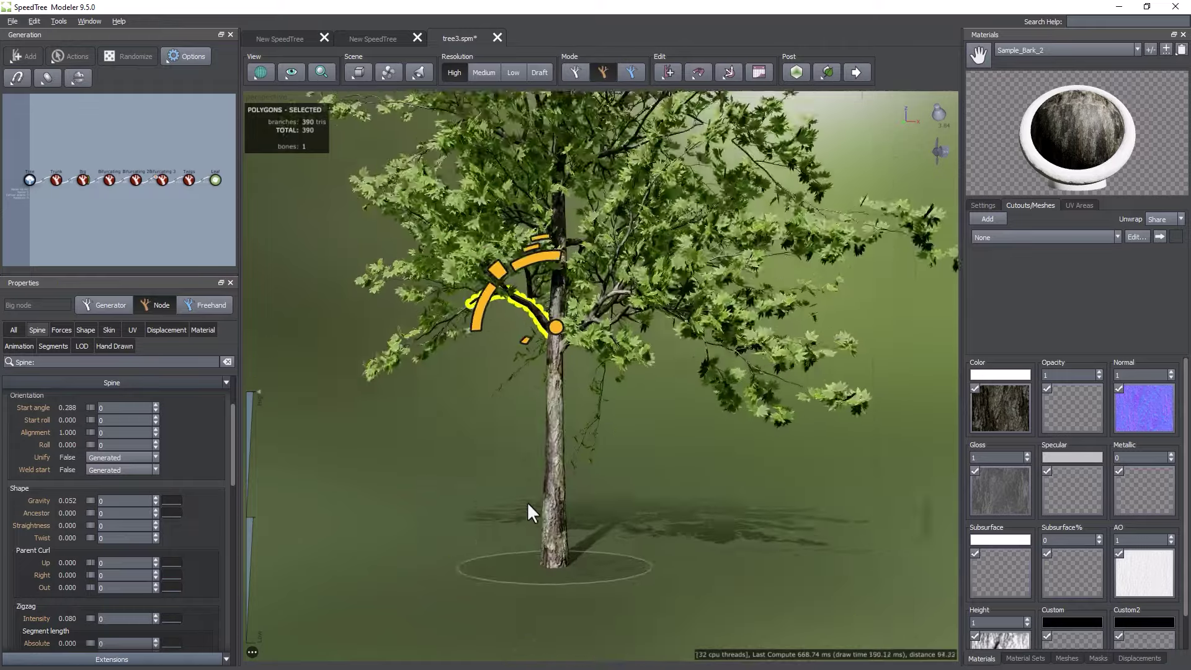
pyautogui.scroll(6, 527, 501)
pyautogui.scroll(2, 565, 493)
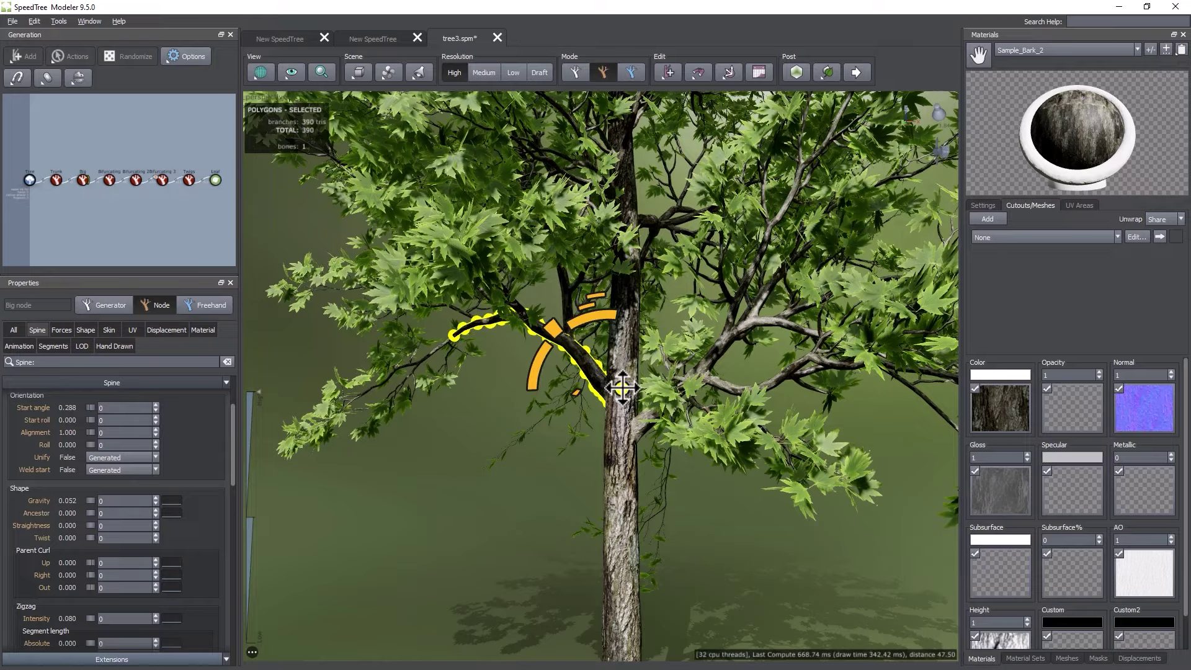
pyautogui.moveTo(622, 389); pyautogui.dragTo(617, 418)
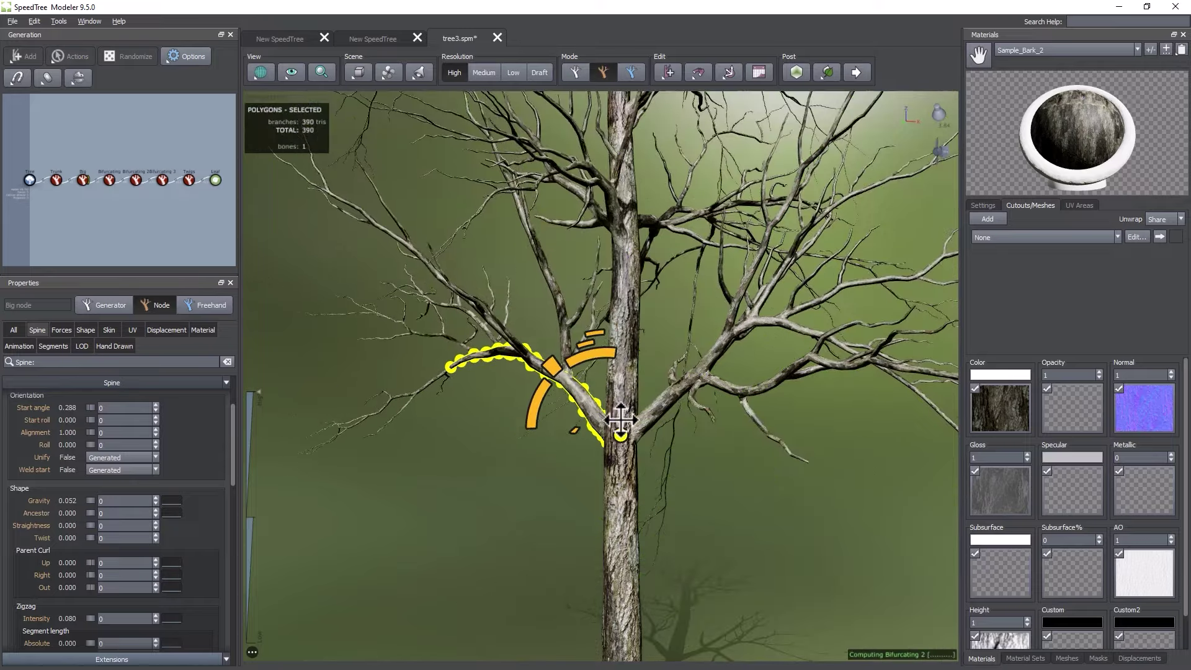
pyautogui.moveTo(556, 453); pyautogui.dragTo(644, 404, button='middle')
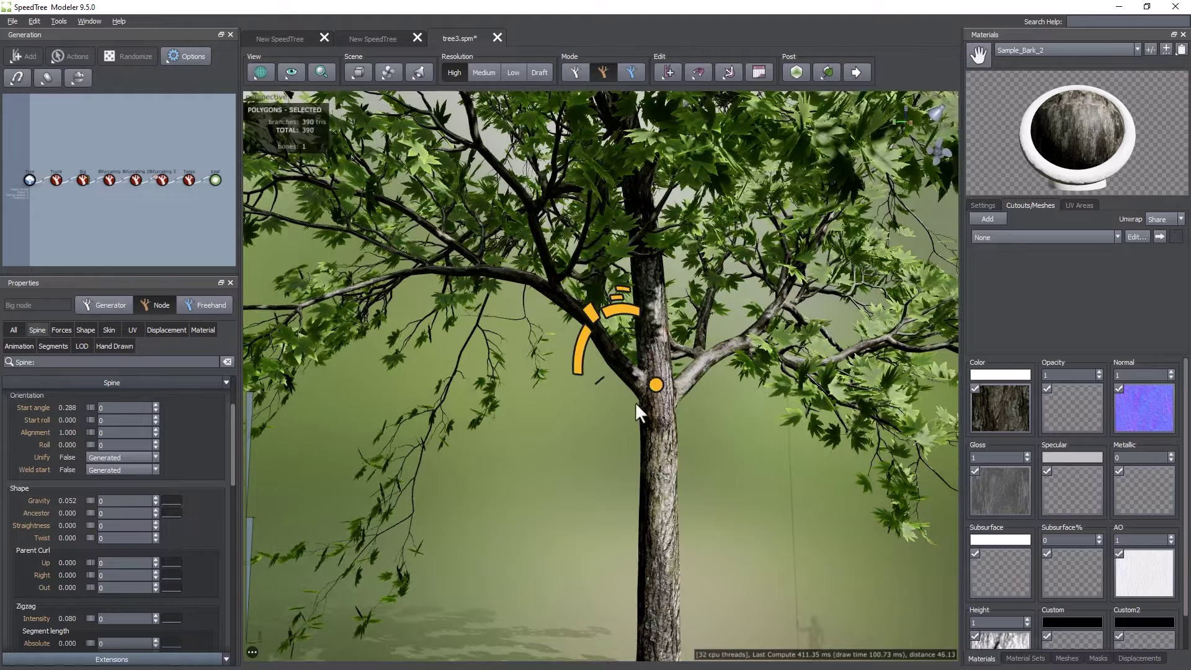
pyautogui.moveTo(652, 393)
pyautogui.mouseDown()
pyautogui.moveTo(656, 412)
pyautogui.moveTo(656, 398)
pyautogui.mouseUp()
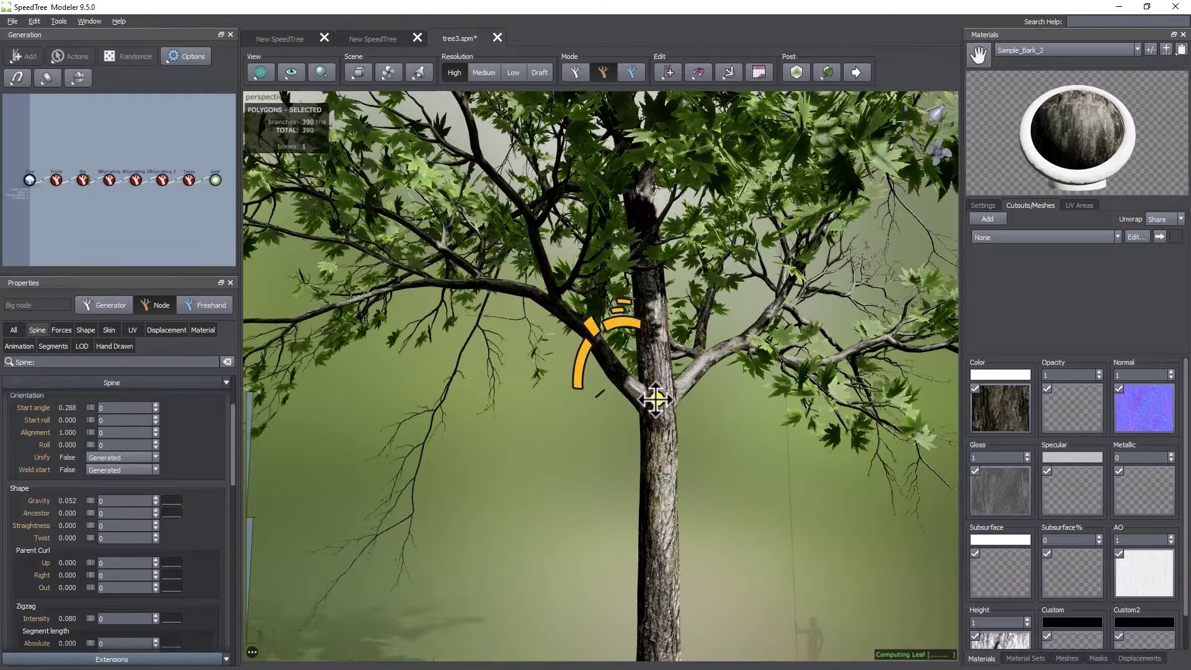
pyautogui.scroll(3, 519, 460)
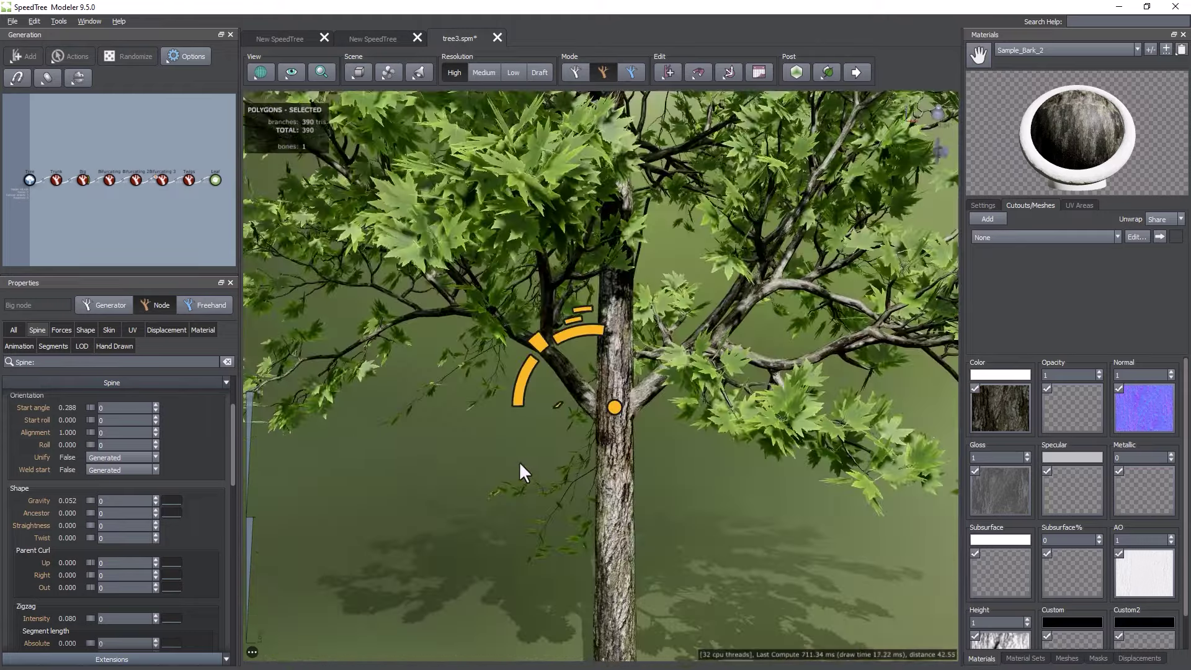
pyautogui.moveTo(616, 409); pyautogui.dragTo(620, 333)
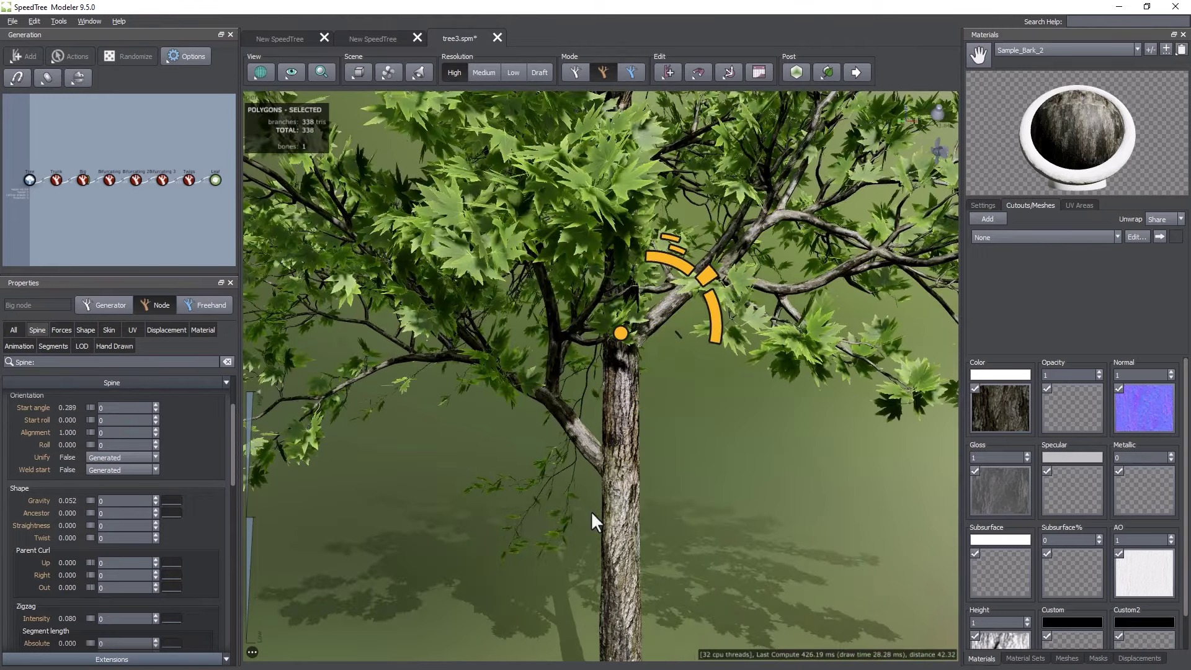
# Nudge the lower-left Big branch's angle to a Start angle of 0.305
pyautogui.moveTo(486, 469); pyautogui.dragTo(566, 444)
pyautogui.click(614, 427)
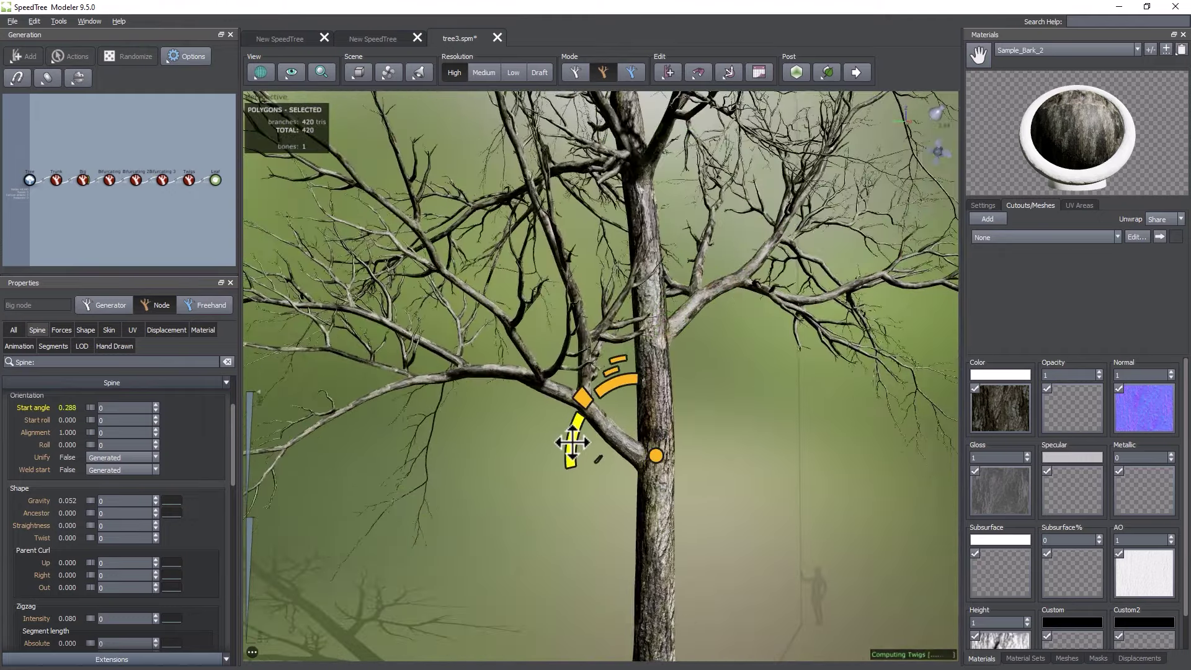
pyautogui.moveTo(587, 497); pyautogui.dragTo(552, 509)
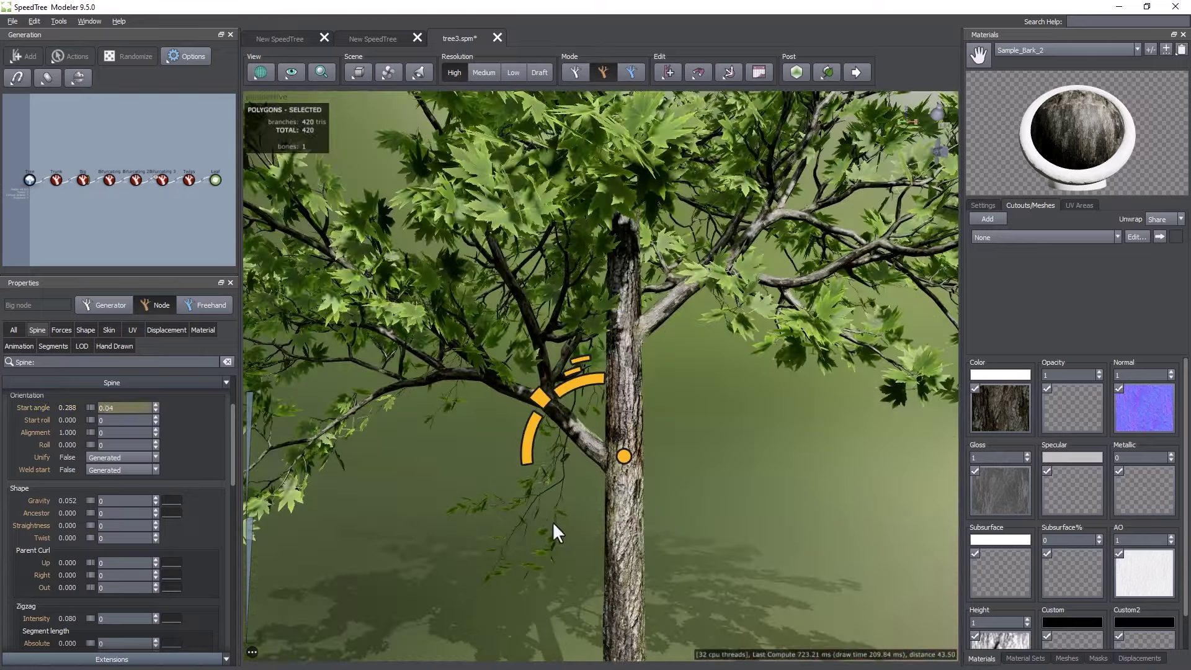
pyautogui.scroll(3, 568, 423)
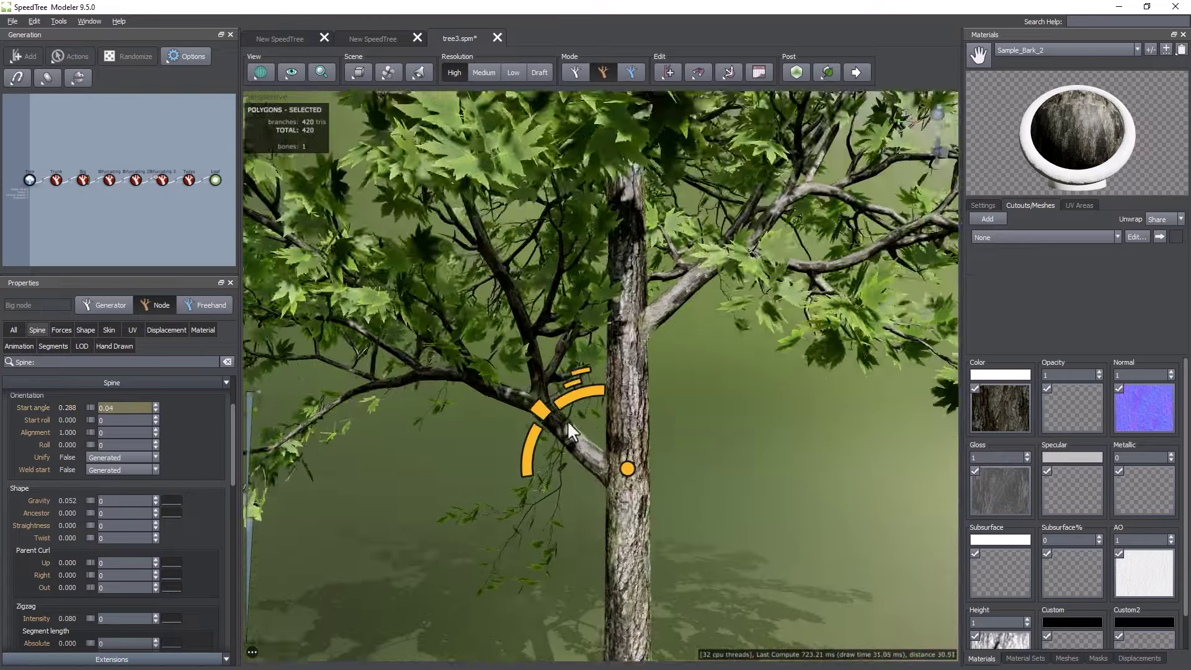
pyautogui.scroll(-10, 567, 420)
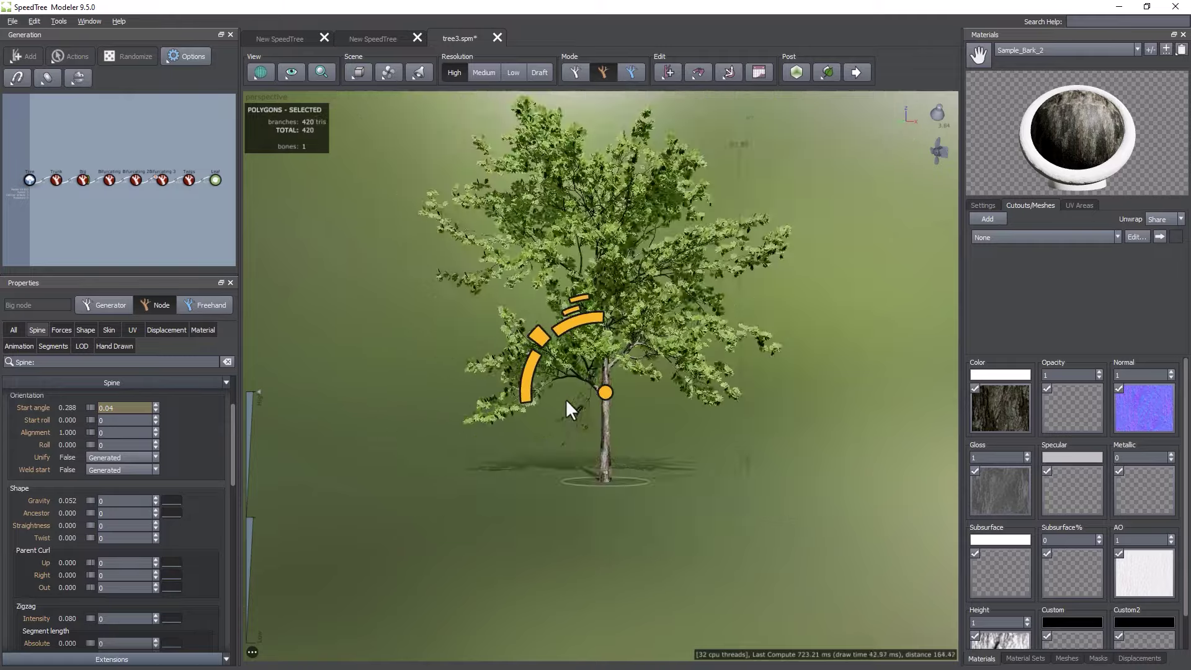
pyautogui.moveTo(565, 399); pyautogui.dragTo(434, 387)
pyautogui.rightClick(585, 392)
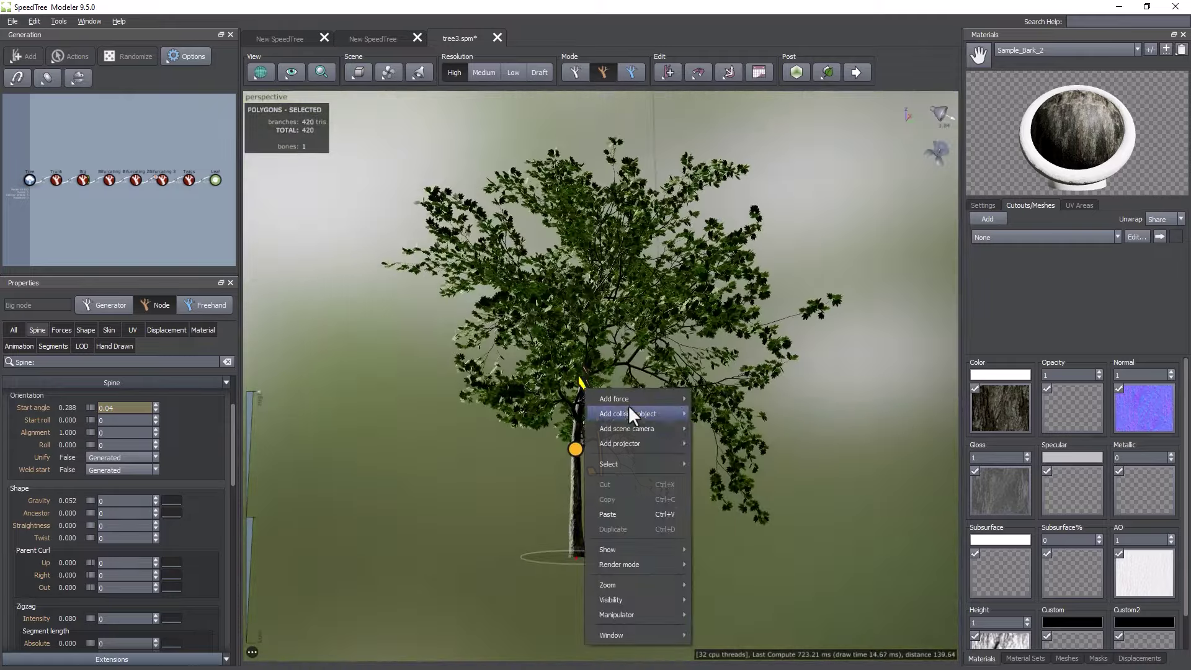
pyautogui.click(609, 370)
pyautogui.scroll(1, 628, 389)
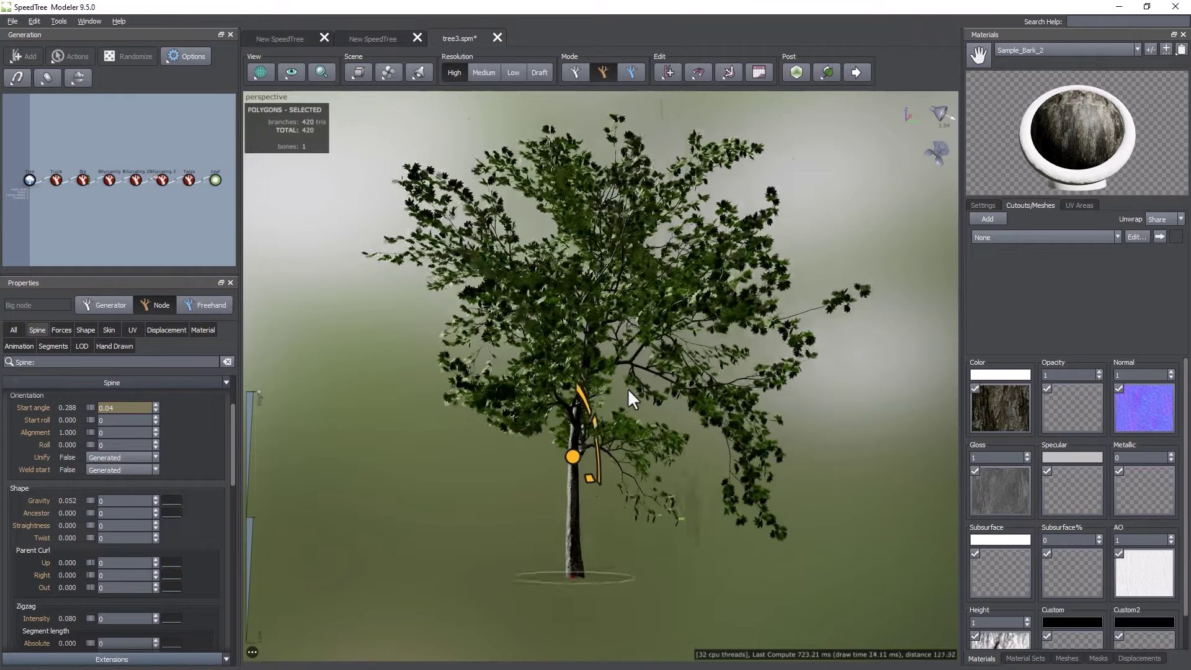
pyautogui.scroll(10, 628, 388)
# Shift a crown Big branch to a -0.092 offset along the trunk and inspect it
pyautogui.click(604, 352)
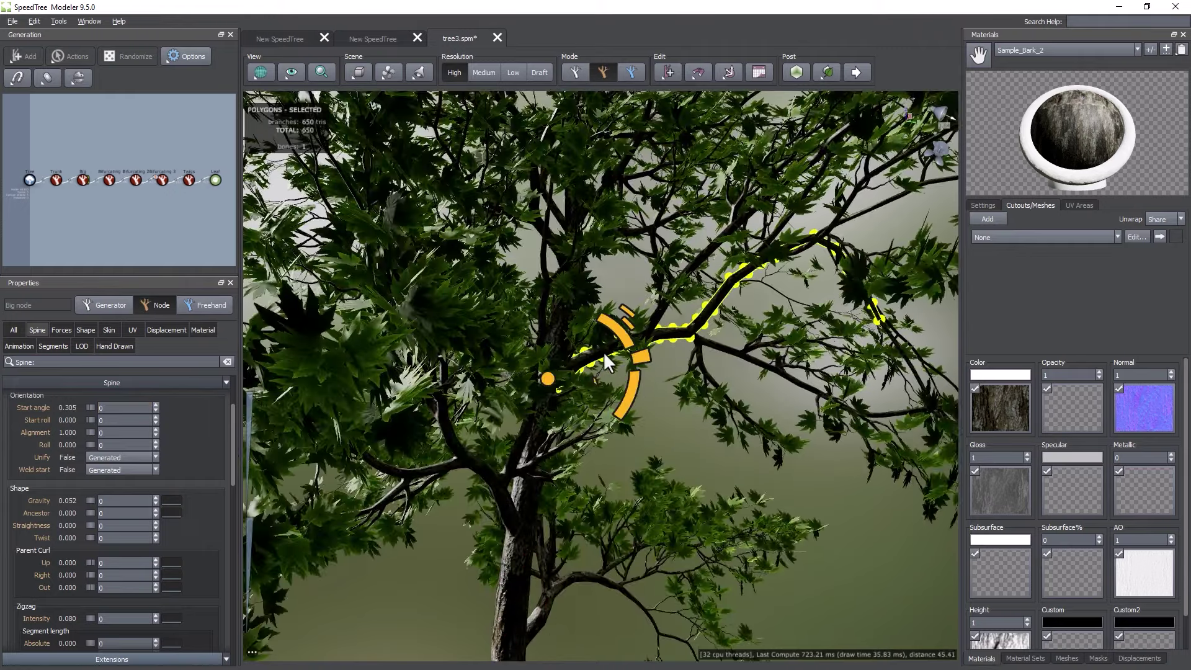
pyautogui.moveTo(633, 359); pyautogui.dragTo(617, 361)
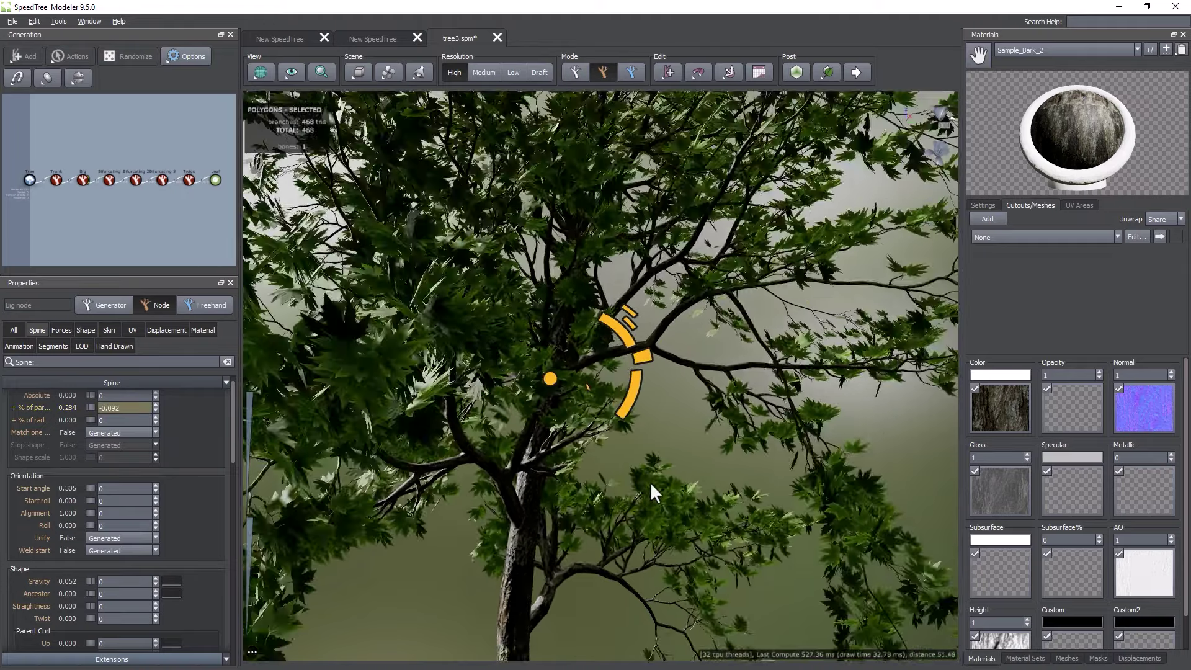
pyautogui.scroll(-10, 645, 490)
pyautogui.moveTo(642, 489); pyautogui.dragTo(649, 414)
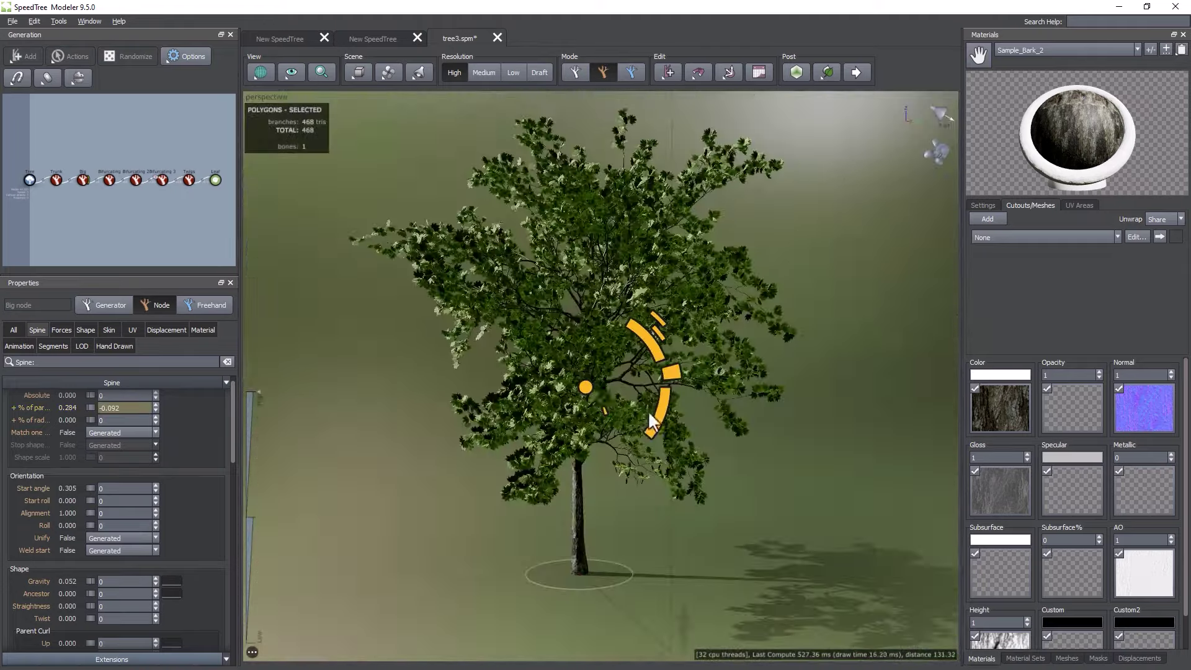
pyautogui.moveTo(586, 524); pyautogui.dragTo(773, 526)
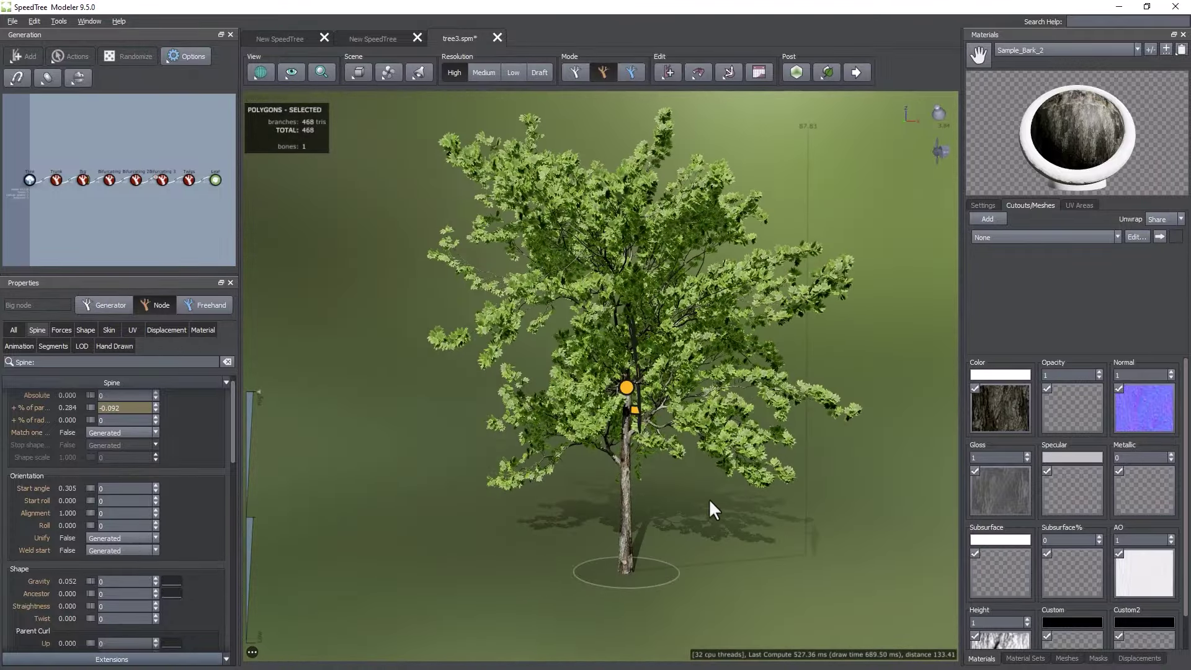
pyautogui.moveTo(699, 482); pyautogui.dragTo(662, 476)
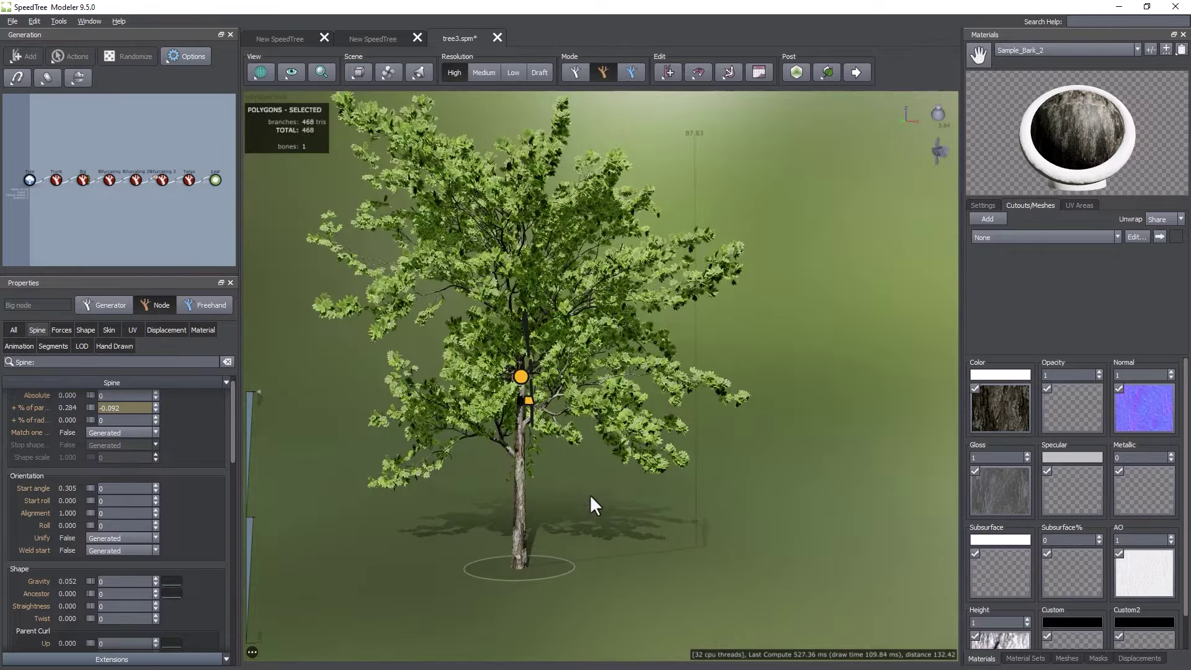
pyautogui.scroll(5, 594, 489)
pyautogui.moveTo(583, 484); pyautogui.dragTo(626, 478)
pyautogui.scroll(4, 643, 469)
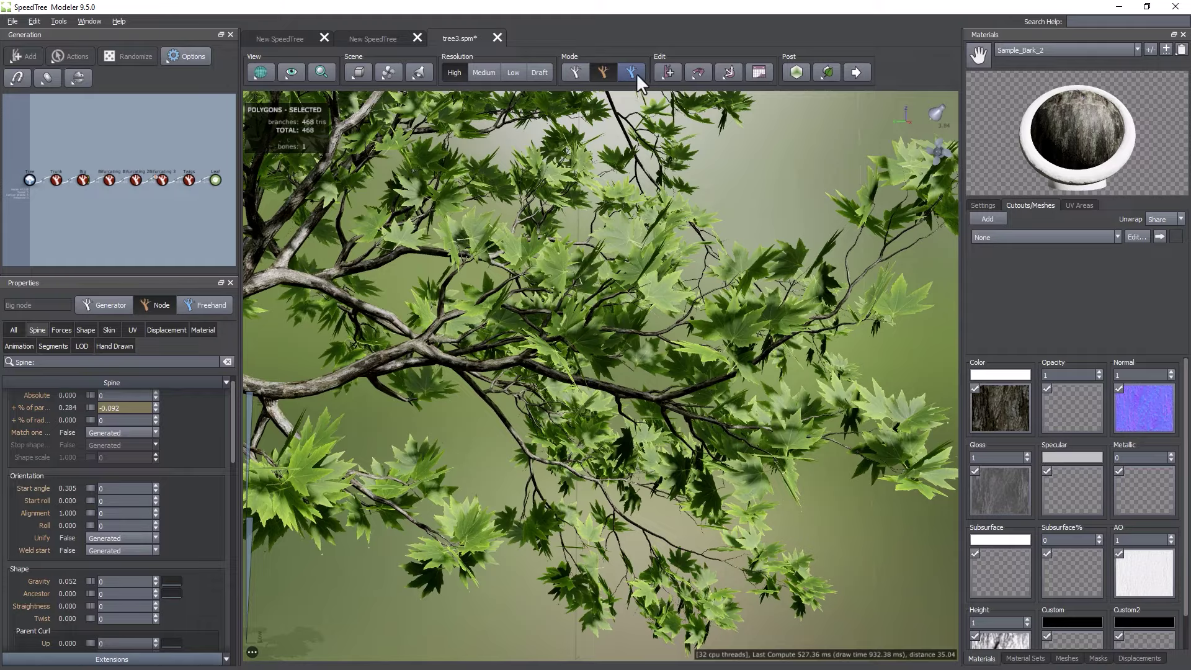
# In Freehand mode, select a side branch and bend it by hand
pyautogui.click(637, 73)
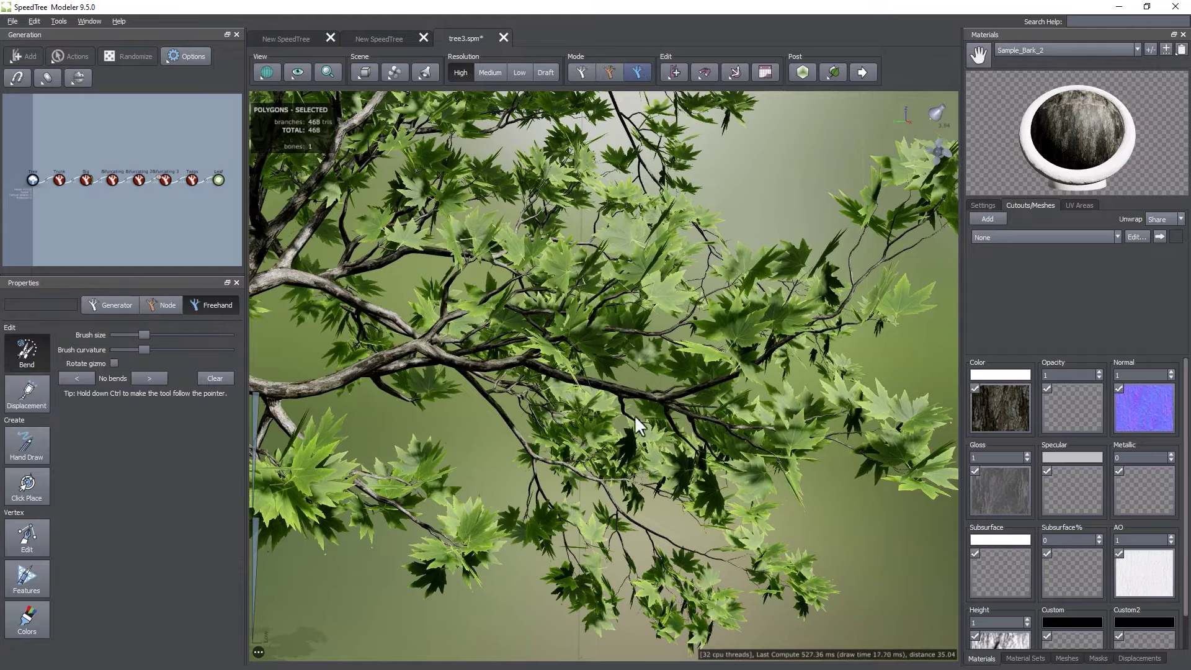
pyautogui.moveTo(550, 372); pyautogui.dragTo(586, 285)
pyautogui.click(546, 376)
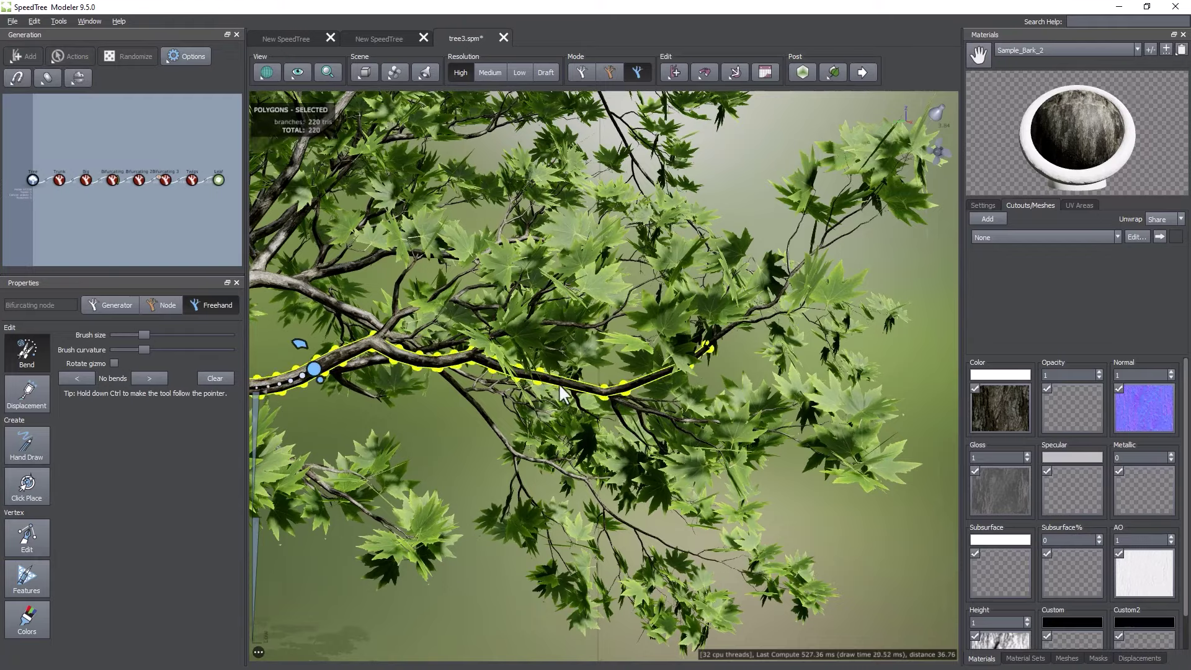
pyautogui.moveTo(332, 434); pyautogui.dragTo(380, 426)
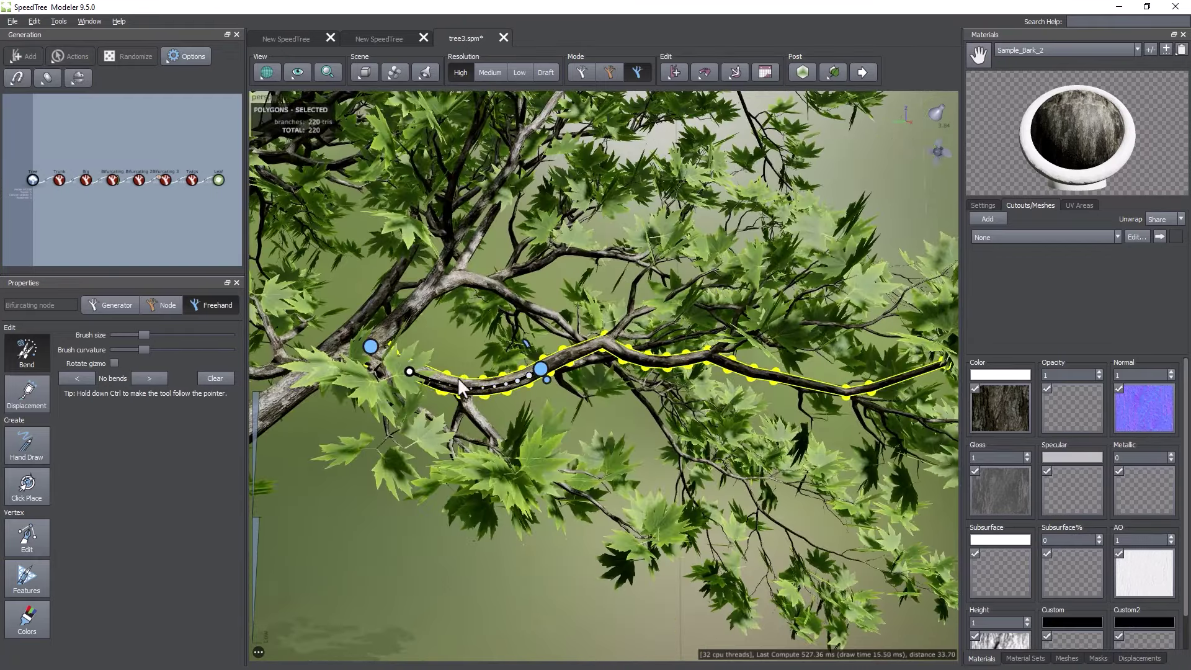
pyautogui.moveTo(539, 372); pyautogui.dragTo(486, 372)
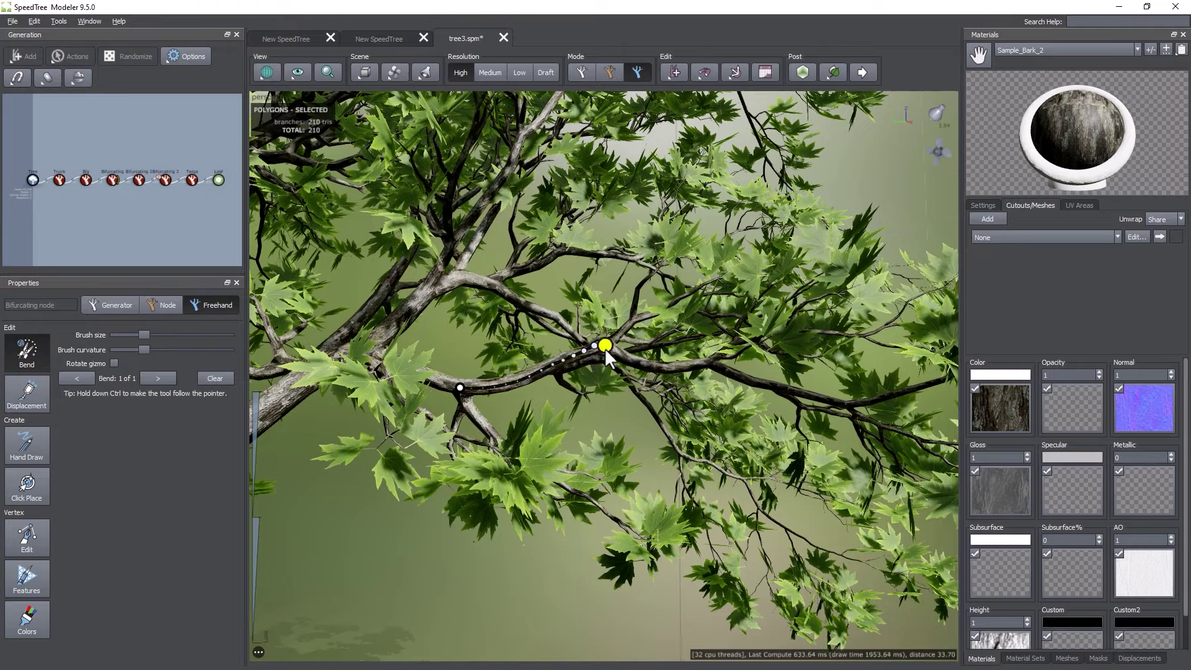
# Add a second bend pulling the side branch further downward, then view the whole tree
pyautogui.moveTo(605, 350)
pyautogui.mouseDown()
pyautogui.moveTo(607, 365)
pyautogui.moveTo(612, 340)
pyautogui.mouseUp()
pyautogui.scroll(-5, 602, 455)
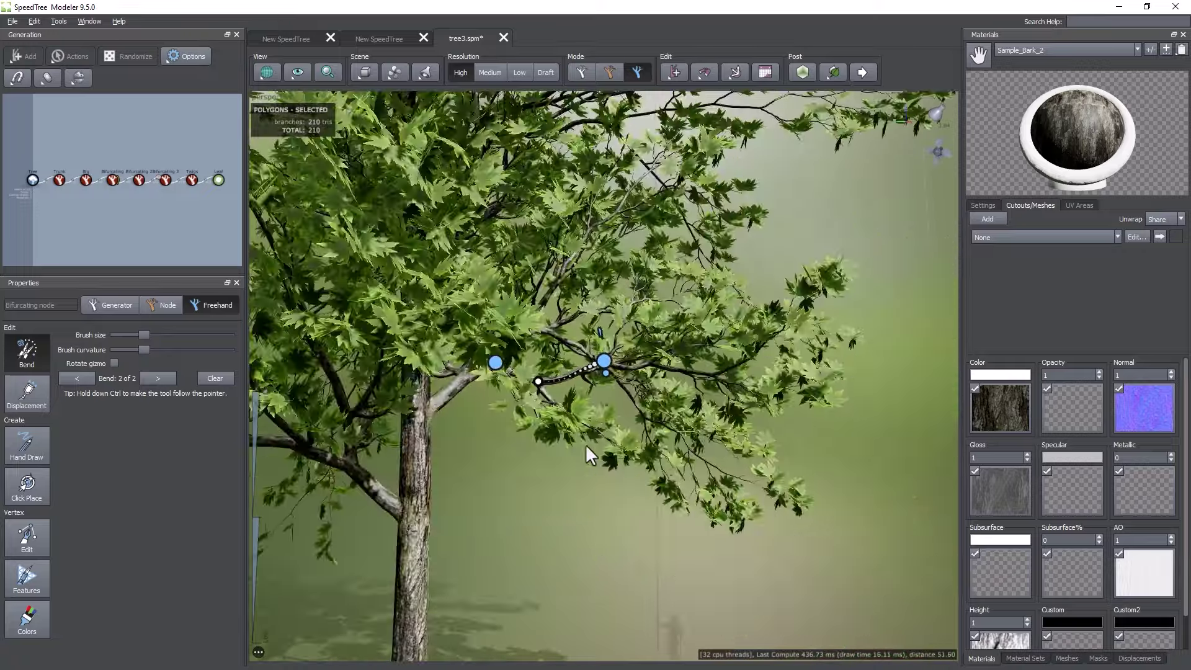
pyautogui.scroll(-5, 497, 521)
pyautogui.moveTo(497, 521); pyautogui.dragTo(693, 285, button='middle')
pyautogui.scroll(-3, 440, 518)
pyautogui.scroll(10, 641, 459)
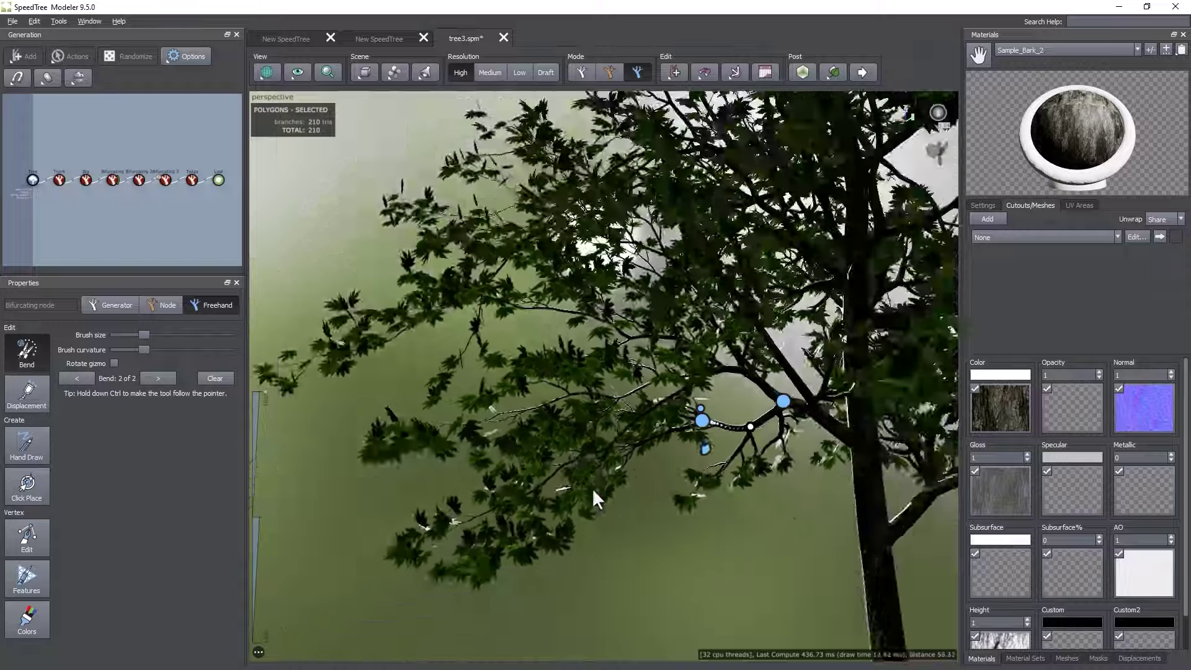
pyautogui.scroll(3, 593, 489)
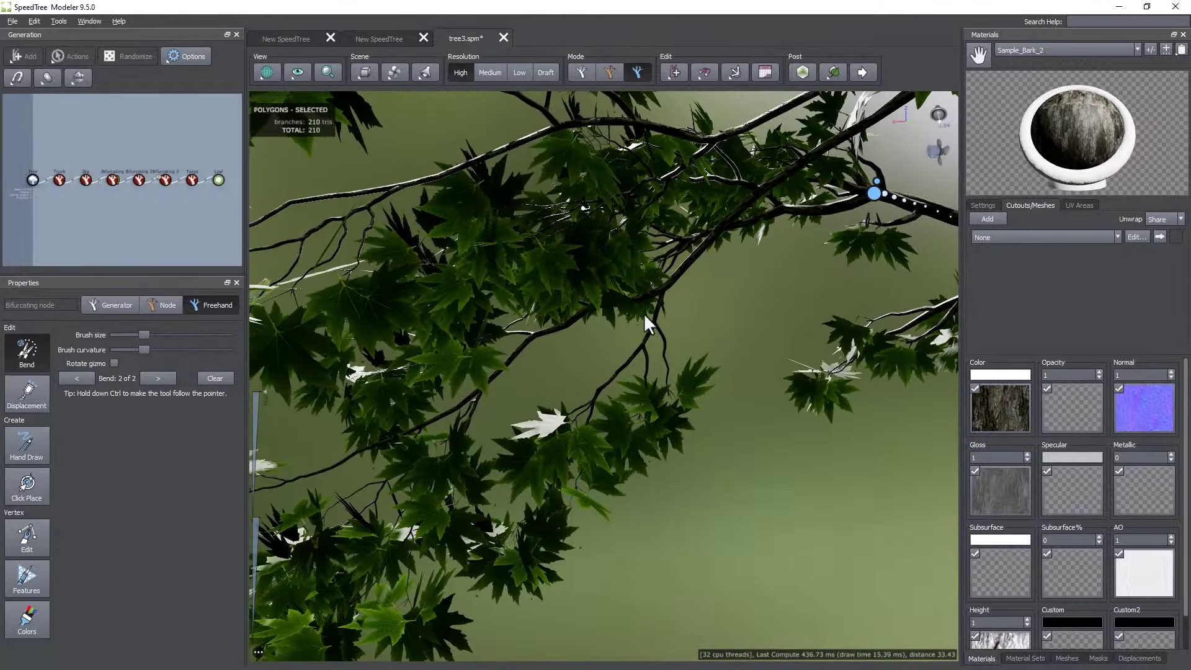
pyautogui.click(697, 257)
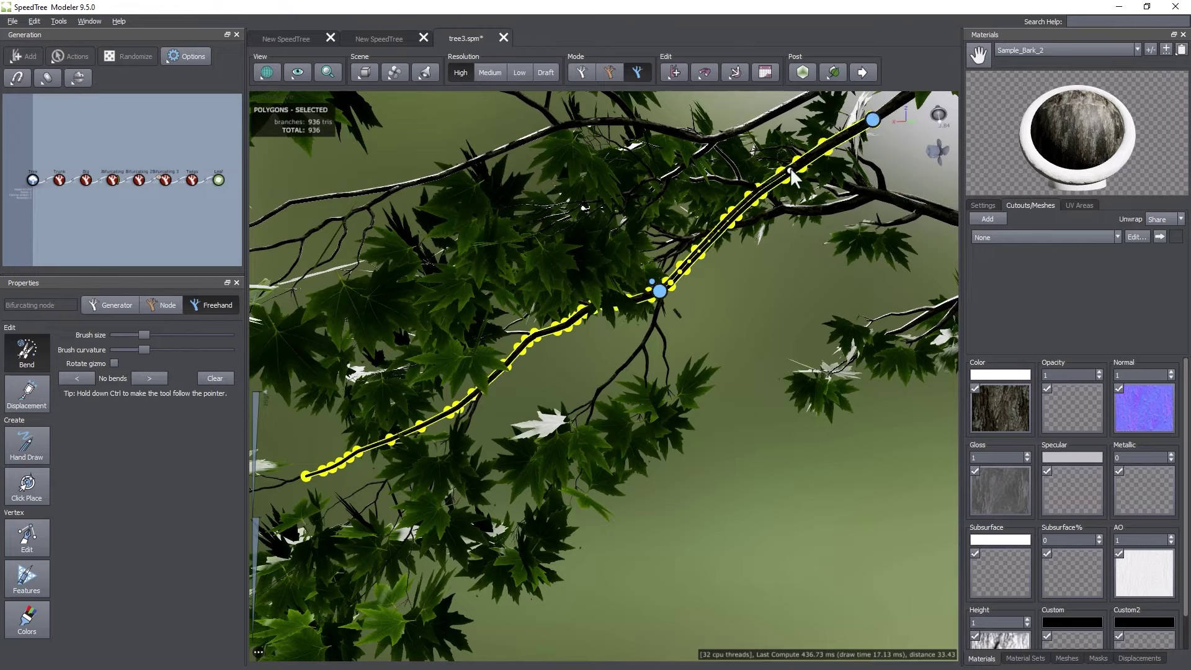
# Bend the long branch's lower end downward and zoom out to view the canopy
pyautogui.click(390, 445)
pyautogui.moveTo(391, 446); pyautogui.dragTo(676, 529)
pyautogui.scroll(-2, 381, 505)
pyautogui.scroll(-2, 380, 505)
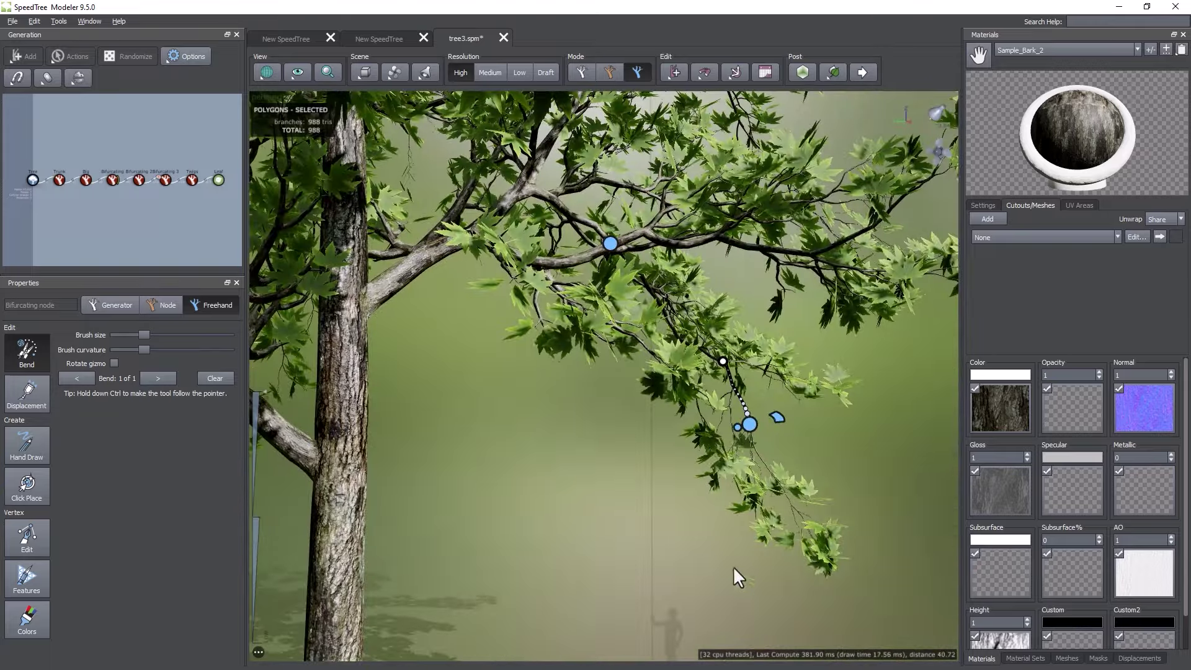
pyautogui.scroll(-3, 695, 529)
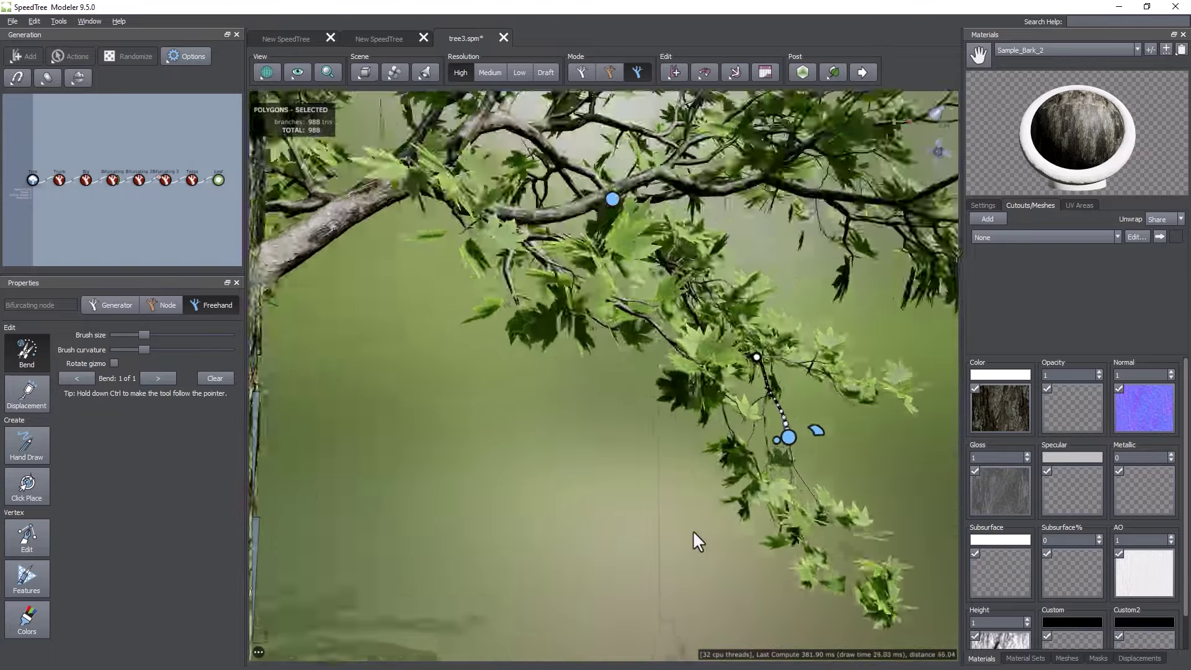
pyautogui.scroll(-4, 638, 496)
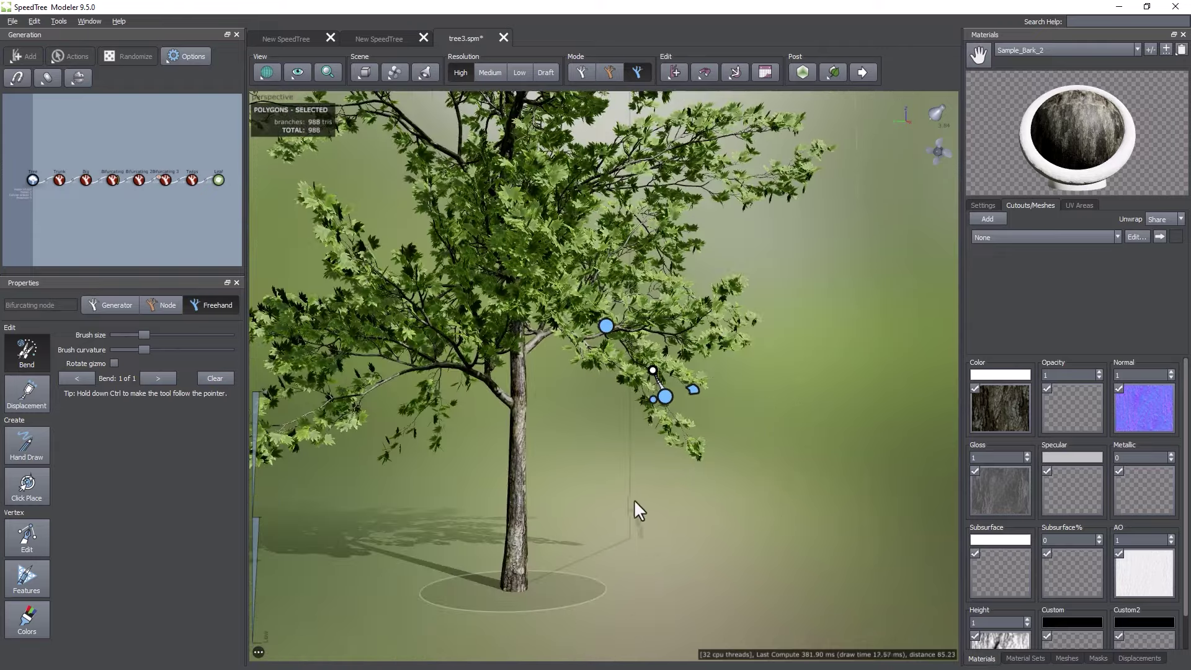
pyautogui.scroll(-4, 634, 500)
pyautogui.moveTo(583, 511)
pyautogui.mouseDown()
pyautogui.moveTo(605, 512)
pyautogui.moveTo(602, 522)
pyautogui.mouseUp()
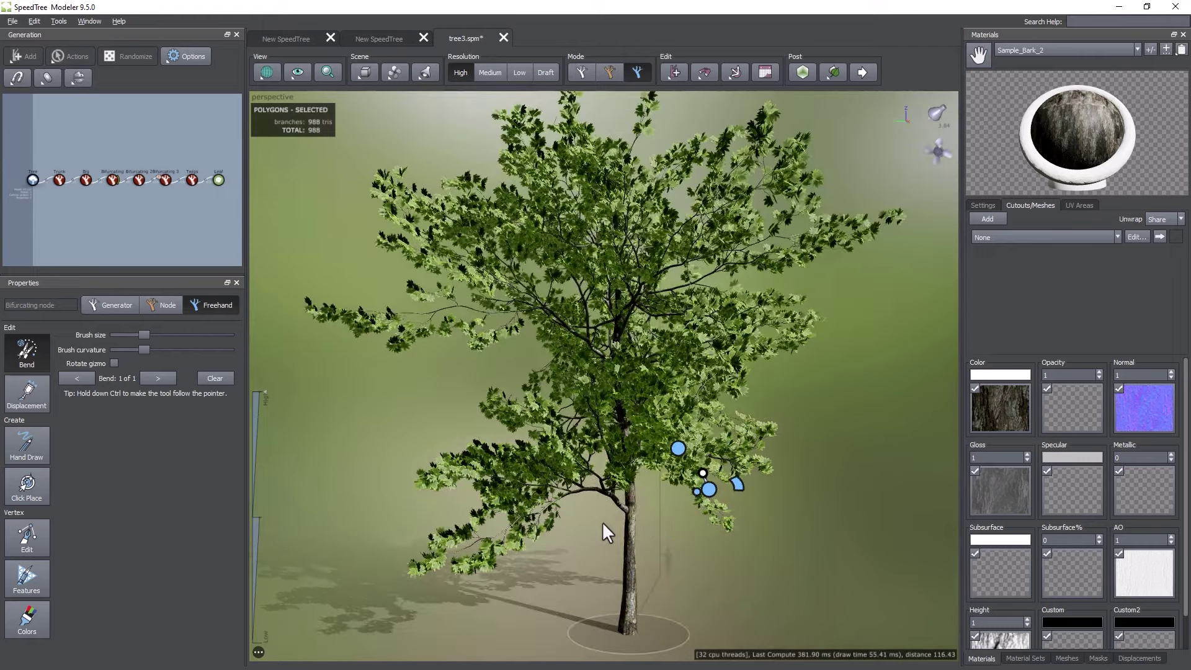
pyautogui.scroll(-3, 589, 547)
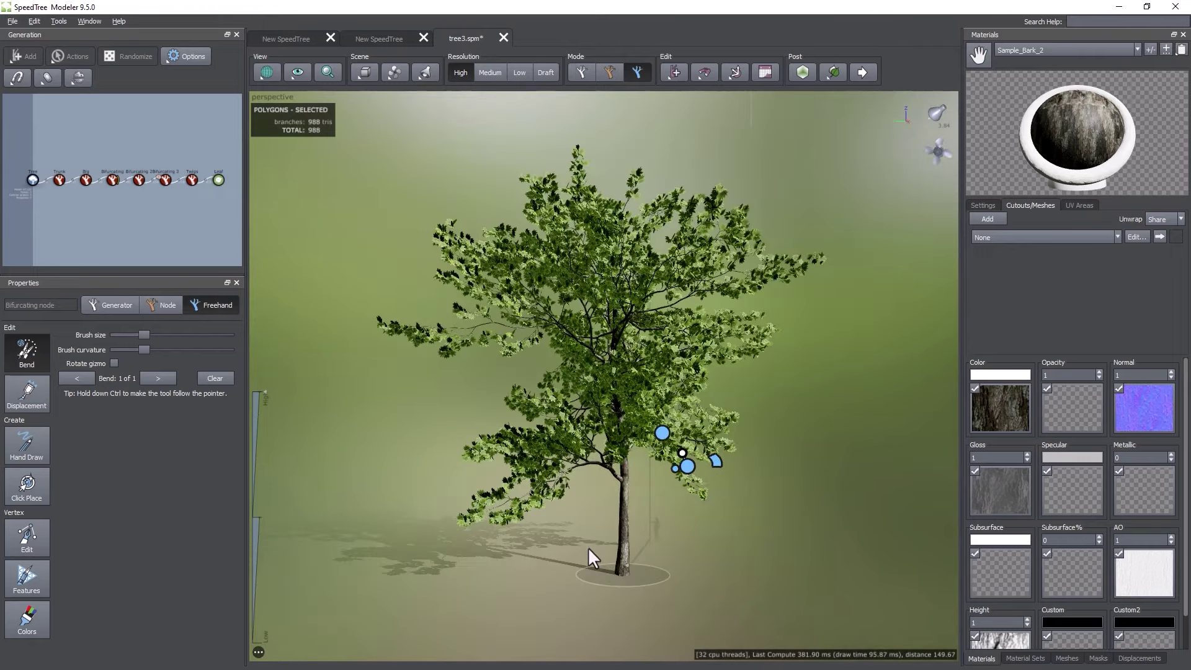
# Clear the branch selection and return from freehand editing to Generator mode
pyautogui.click(588, 542)
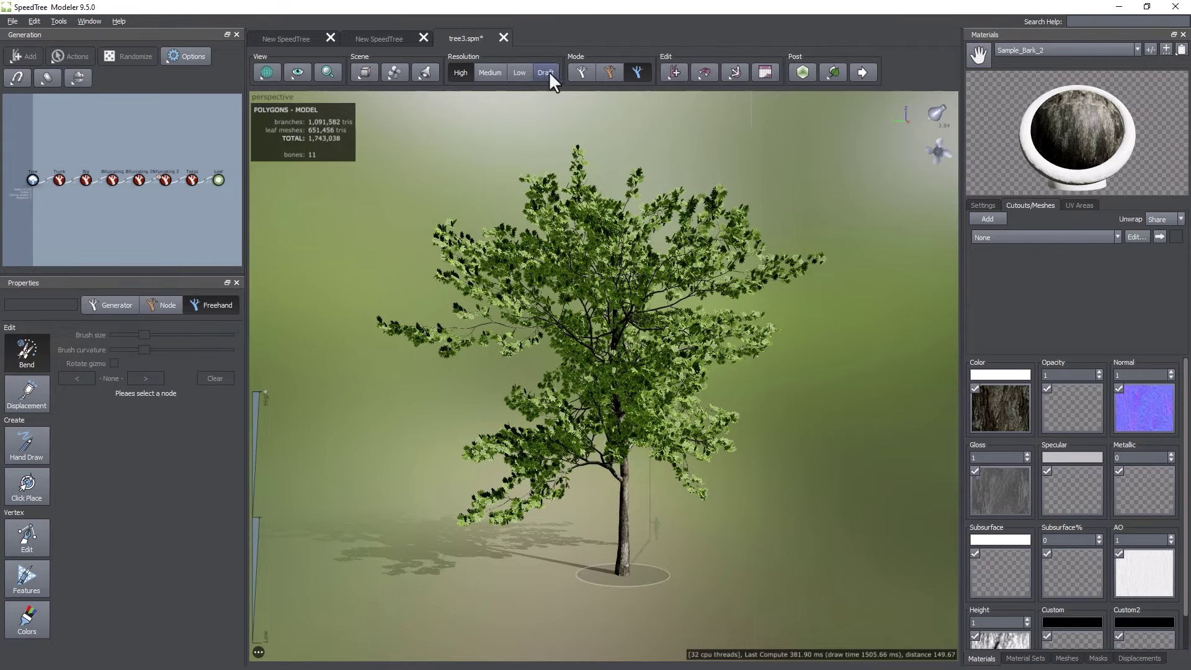
pyautogui.click(571, 74)
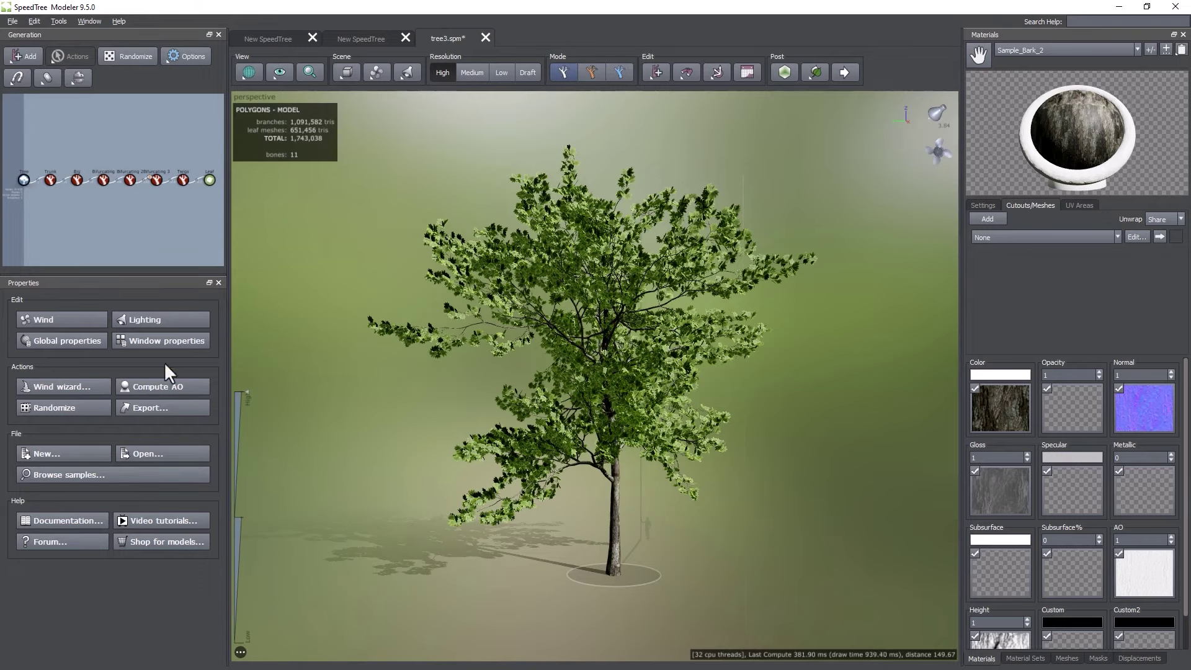
# Keep the Best wind preset in the model's Wind settings, then launch the Wind Wizard
pyautogui.click(69, 319)
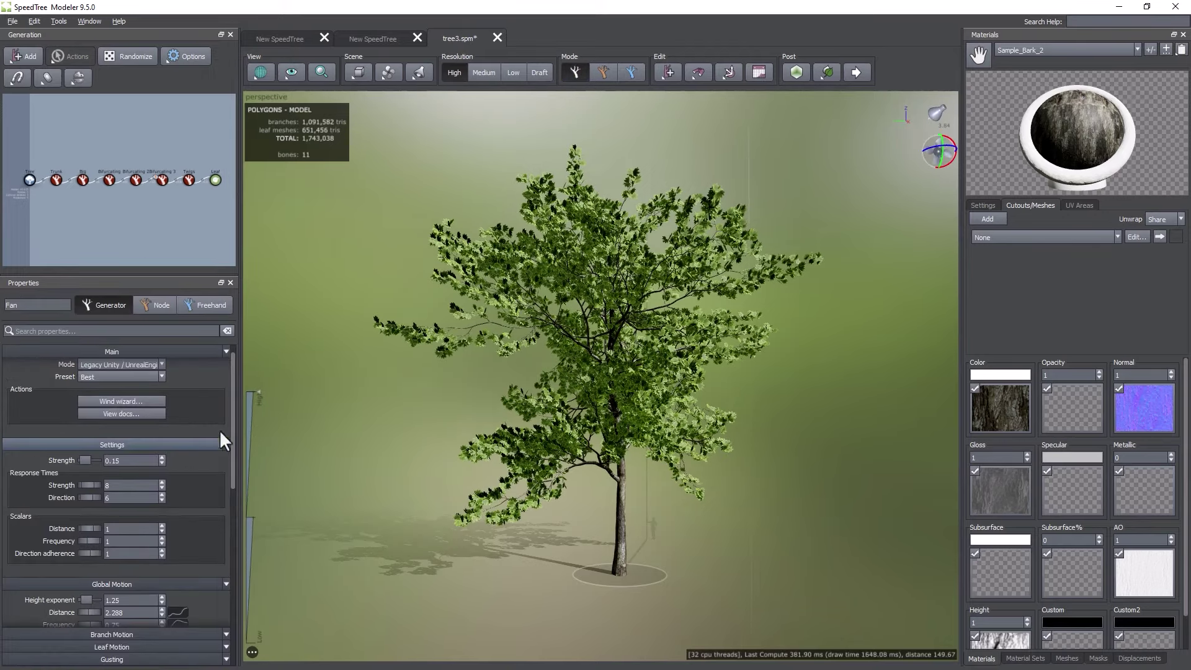
pyautogui.click(112, 380)
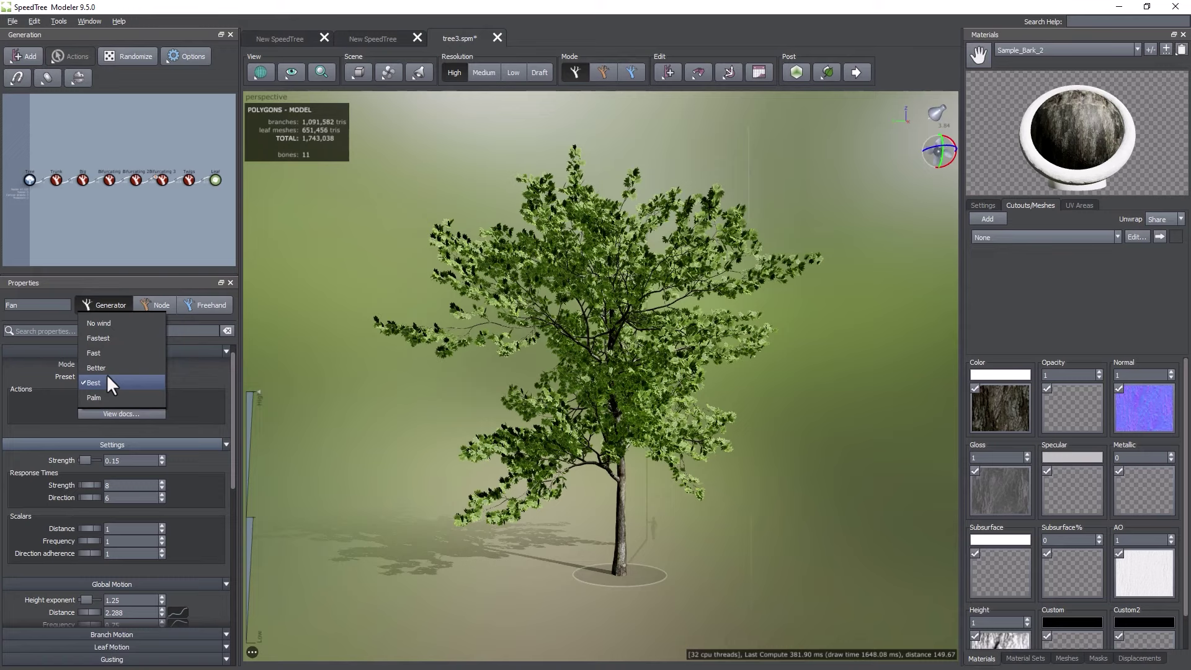
pyautogui.click(28, 360)
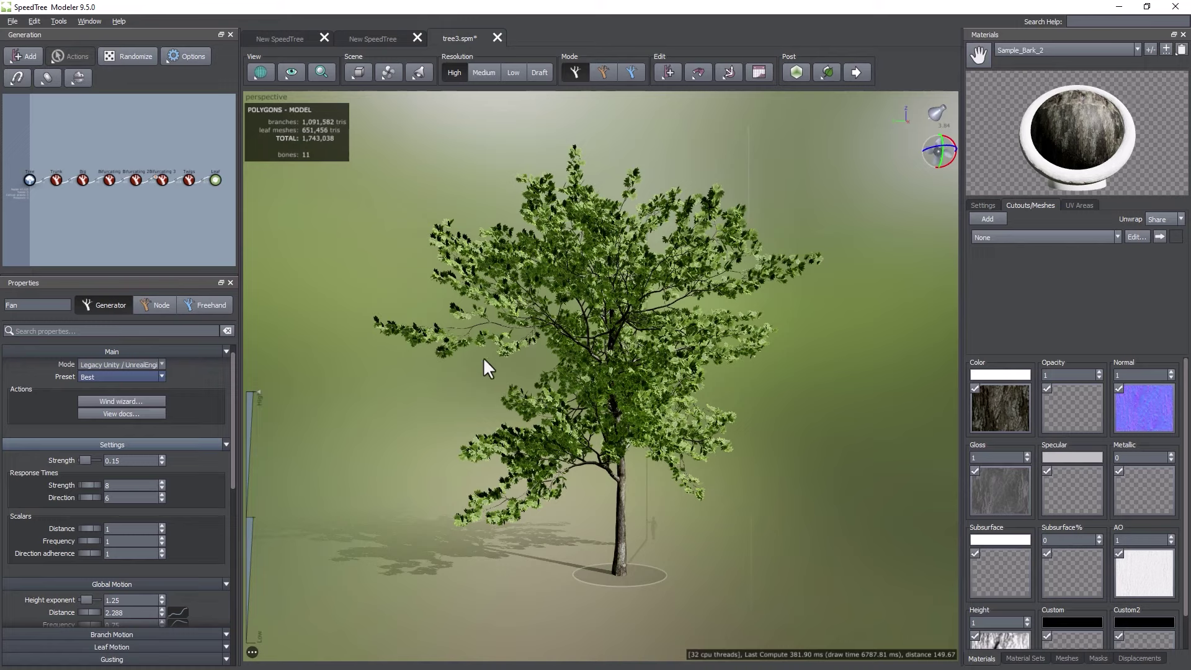
pyautogui.click(121, 401)
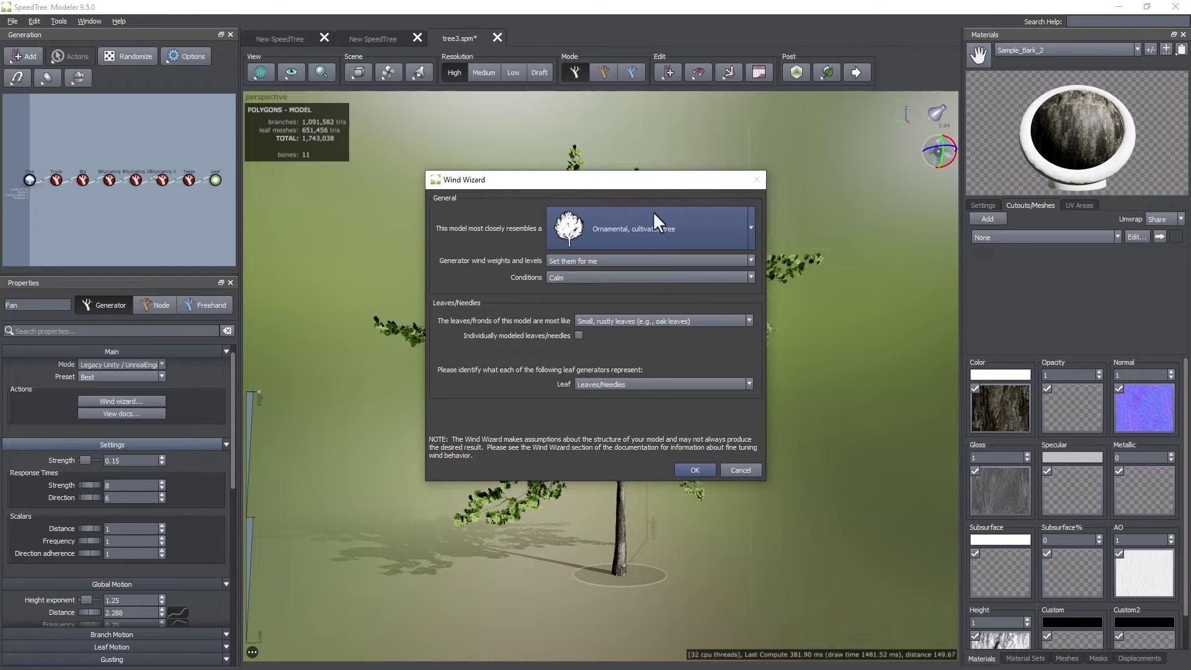
# Apply the Wind Wizard with Ornamental, cultivated tree and Calm conditions
pyautogui.moveTo(649, 181); pyautogui.dragTo(302, 262)
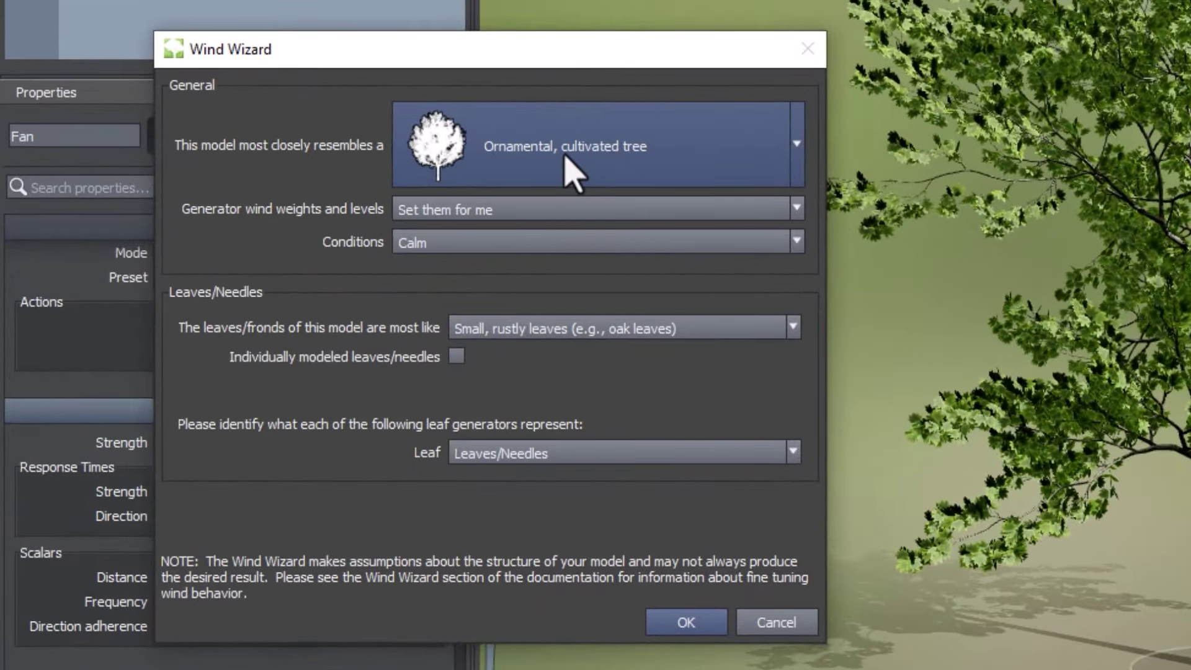
pyautogui.click(655, 180)
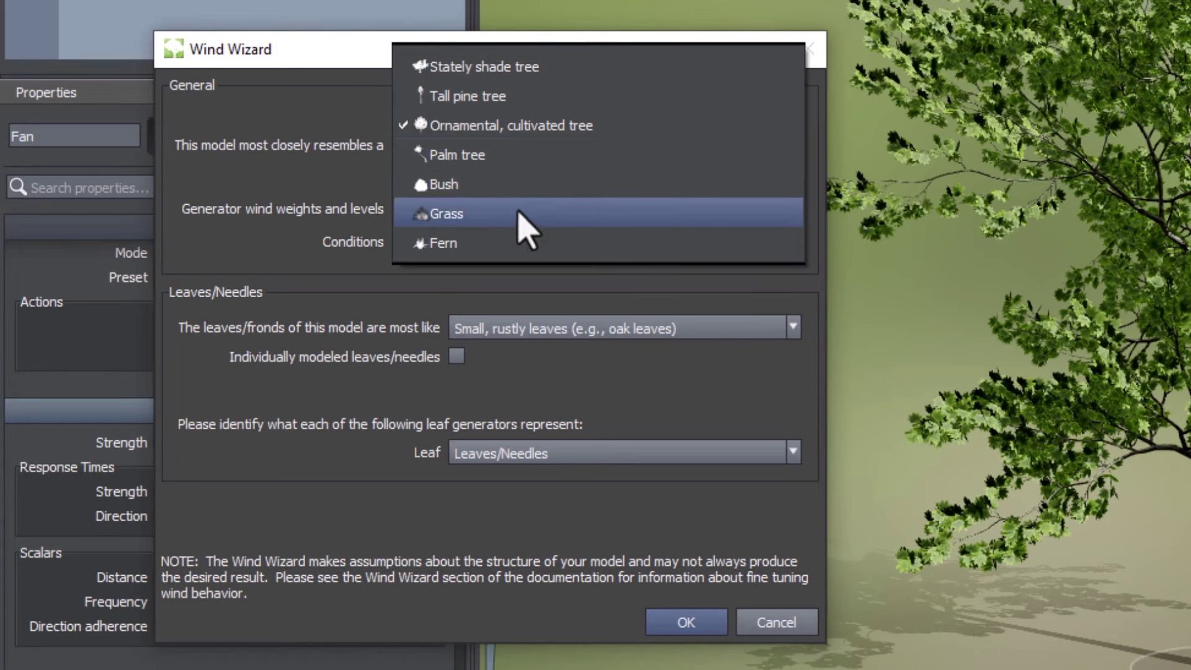
pyautogui.click(540, 126)
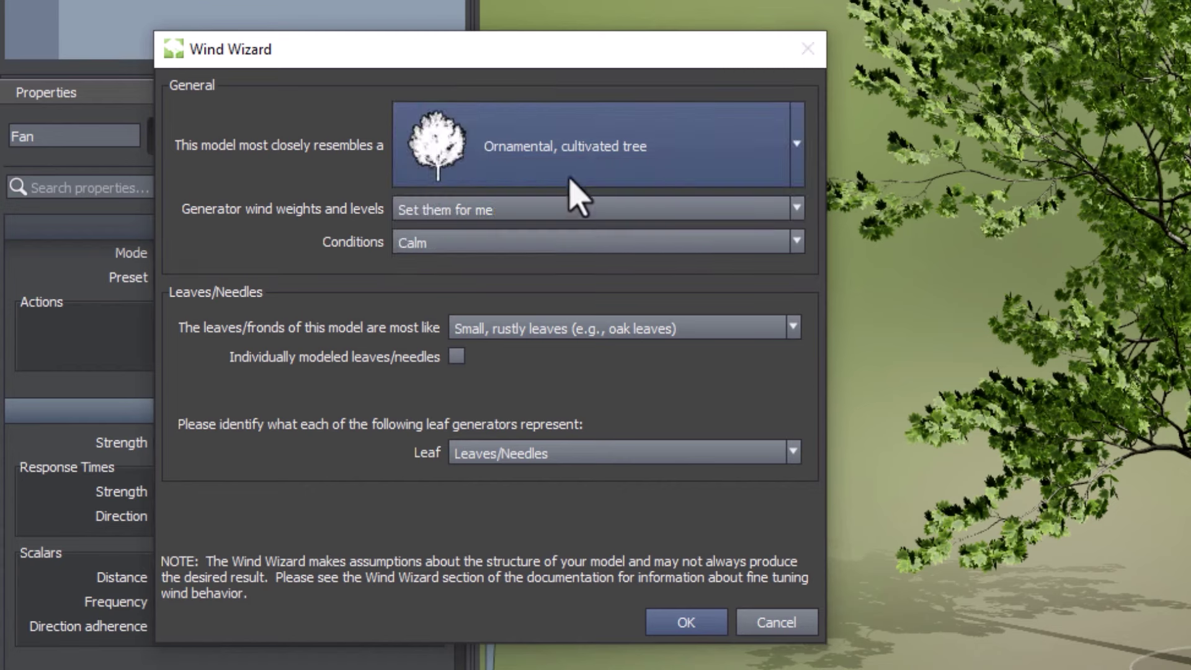
pyautogui.click(428, 244)
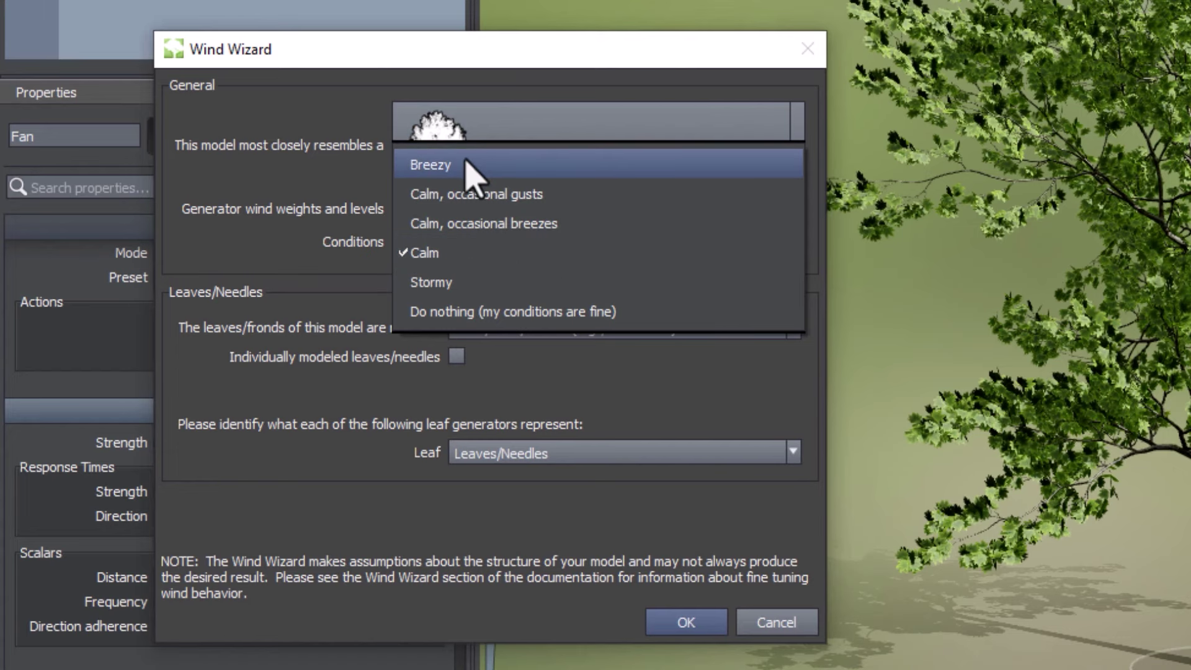
pyautogui.click(467, 251)
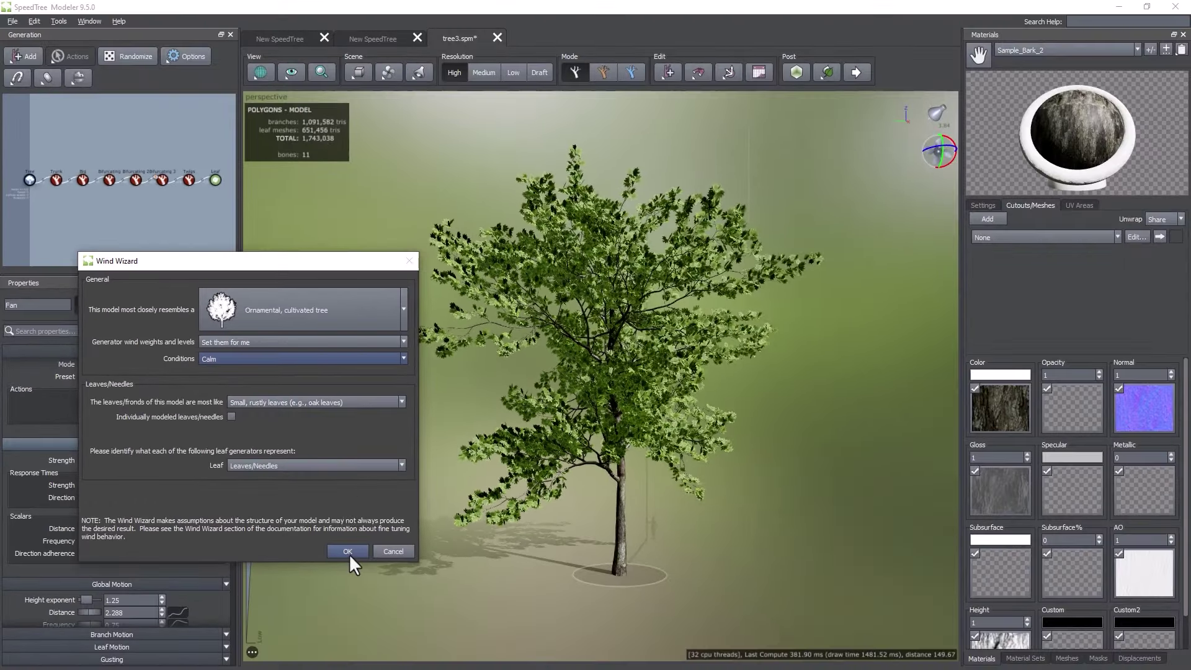
pyautogui.click(348, 551)
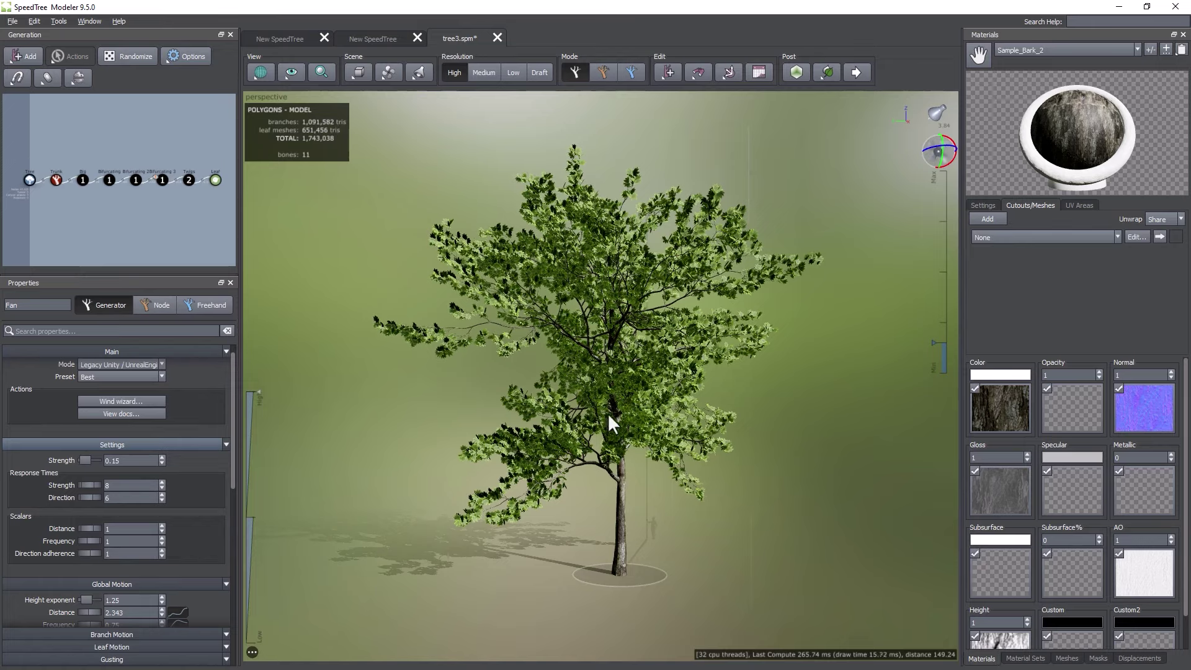
# Raise the viewport wind Strength slider from 0.15 to 0.248
pyautogui.scroll(3, 640, 368)
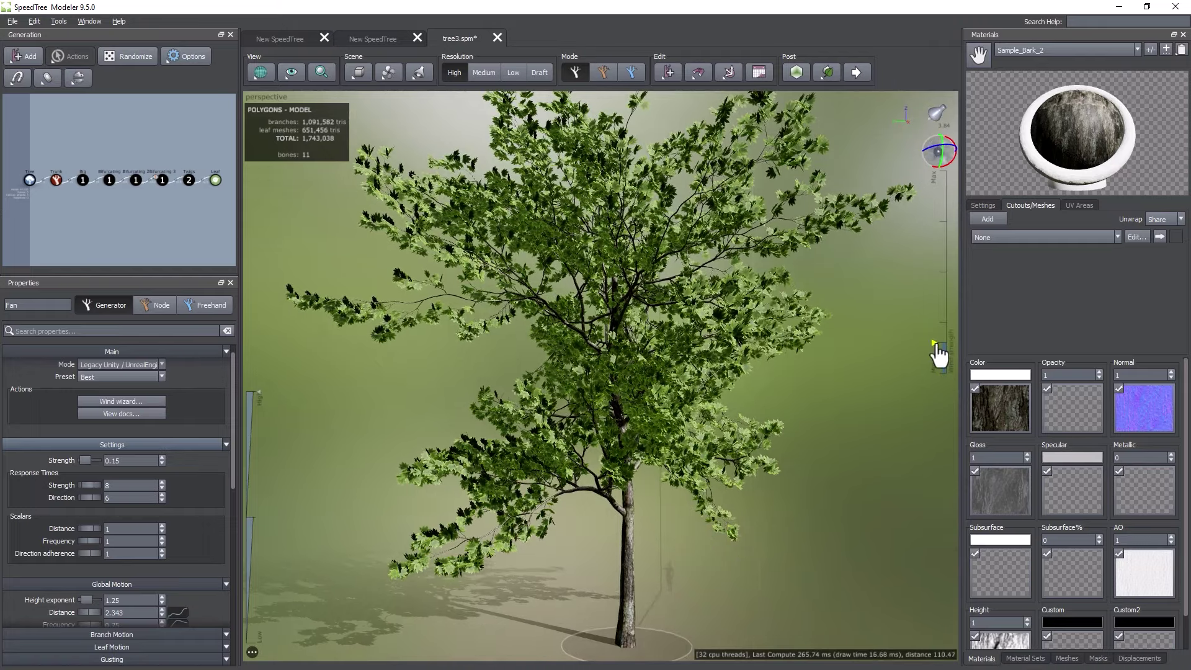
pyautogui.moveTo(936, 354); pyautogui.dragTo(935, 324)
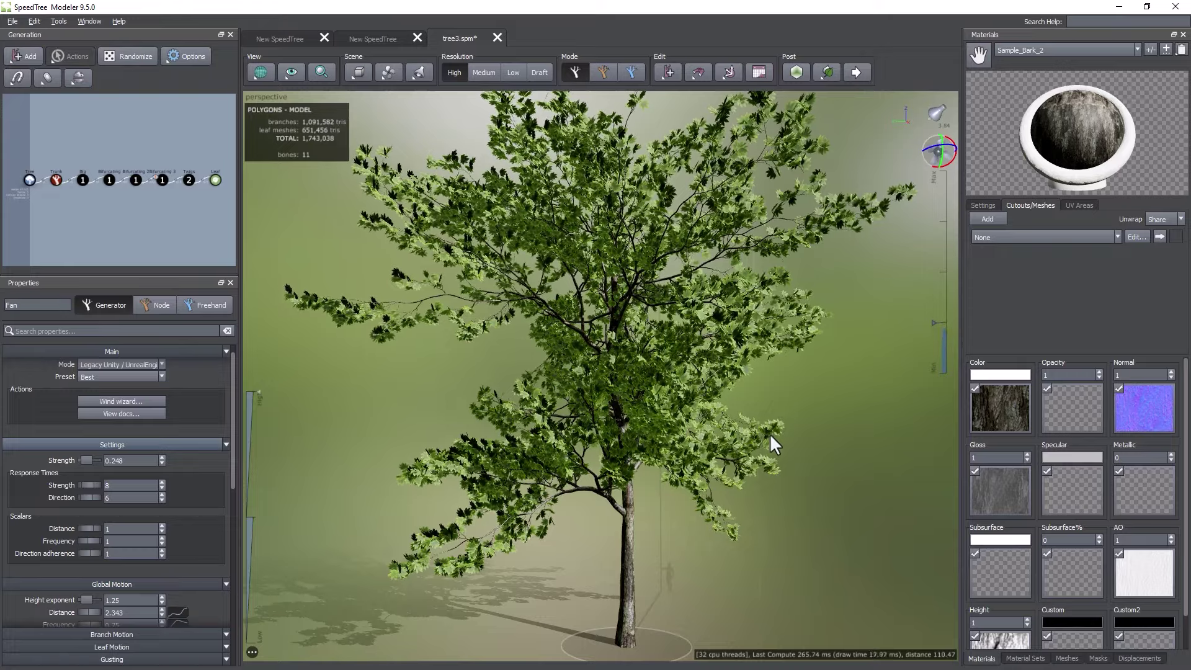
pyautogui.scroll(-3, 601, 502)
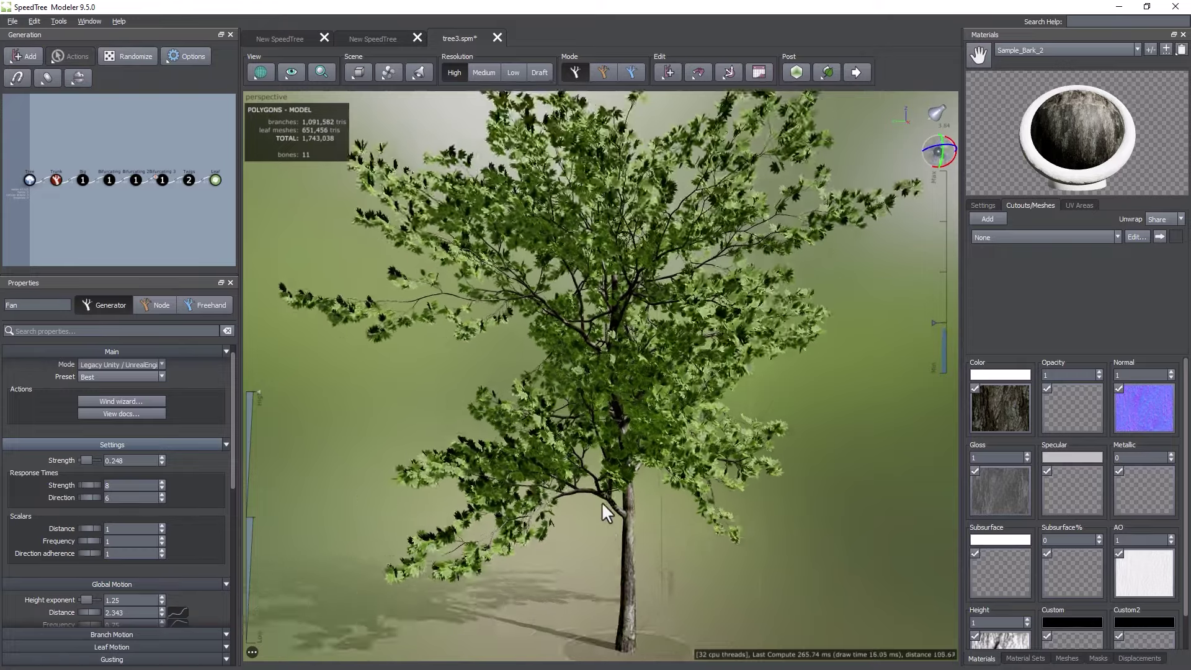